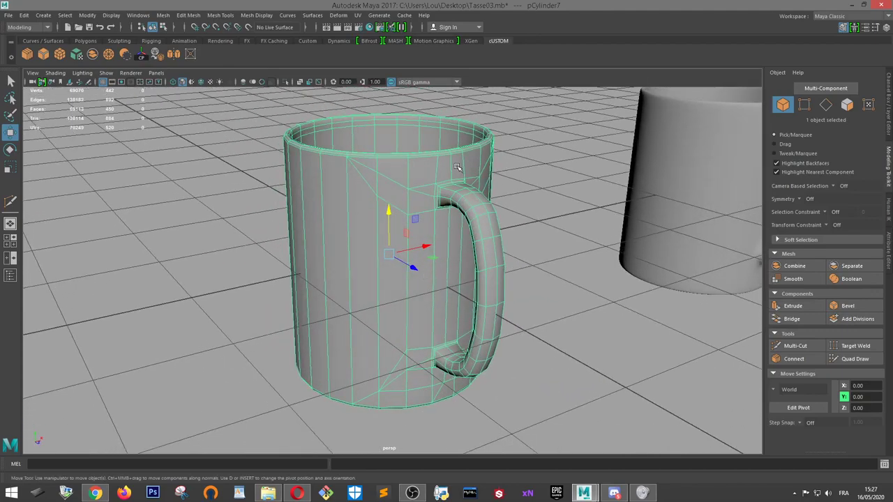
scroll(457, 167, "up", 2)
left_click_drag(461, 180, 145, 235, "alt")
left_click(630, 228)
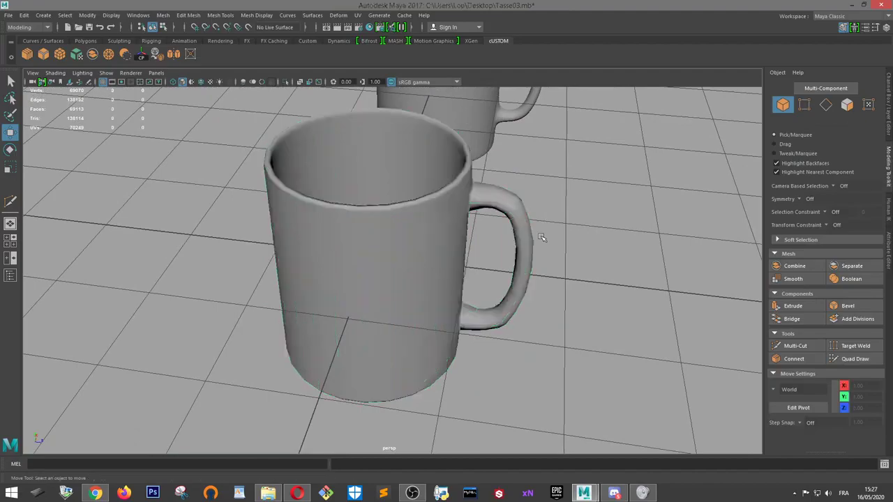
scroll(523, 240, "down", 3)
left_click_drag(518, 240, 430, 222, "alt")
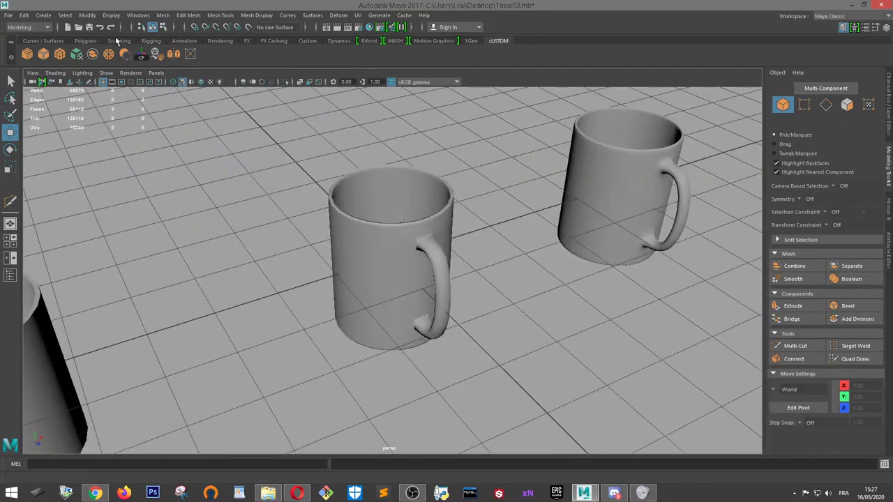
Start a new empty scene
left_click(9, 14)
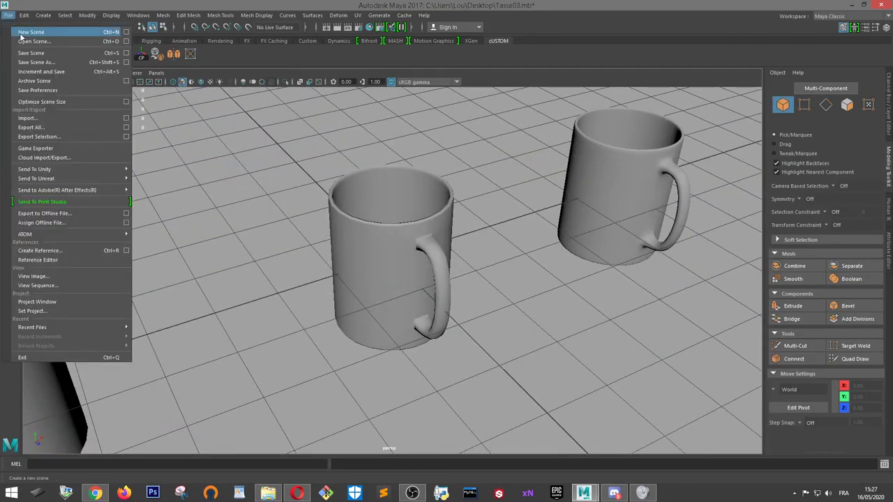
left_click(31, 32)
key("Escape")
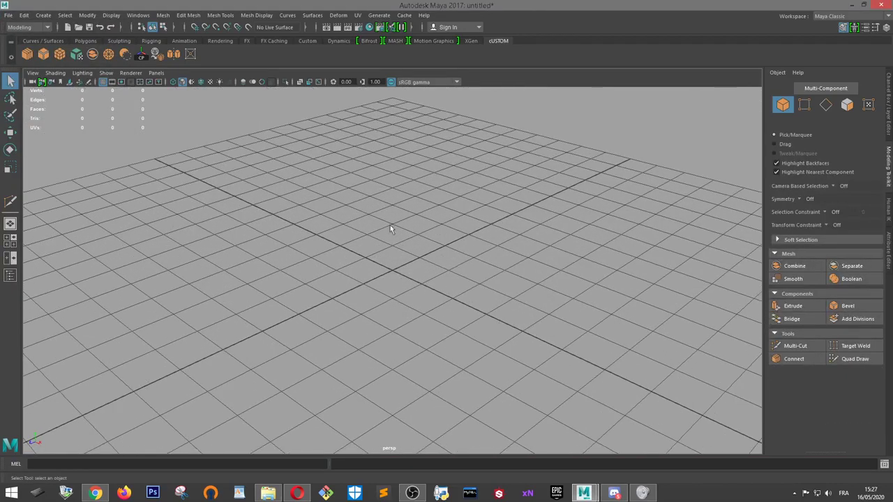
Create a polygon cylinder at the grid origin
left_click(43, 14)
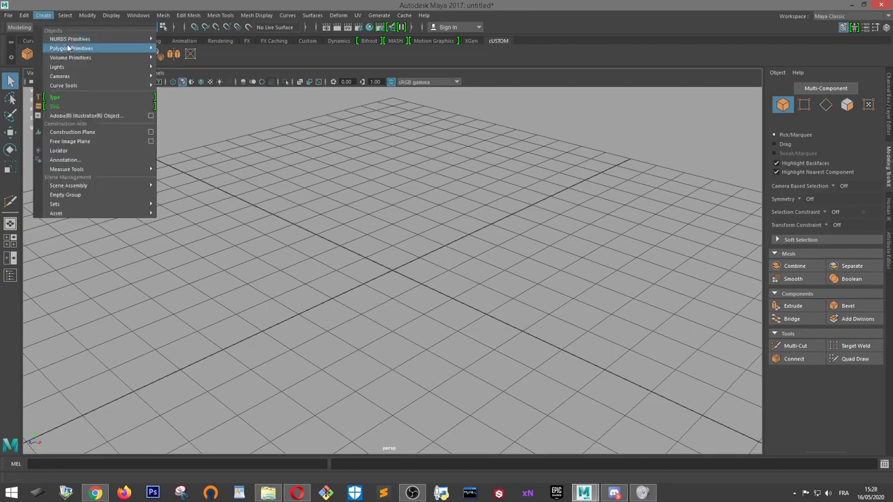
mouse_move(131, 49)
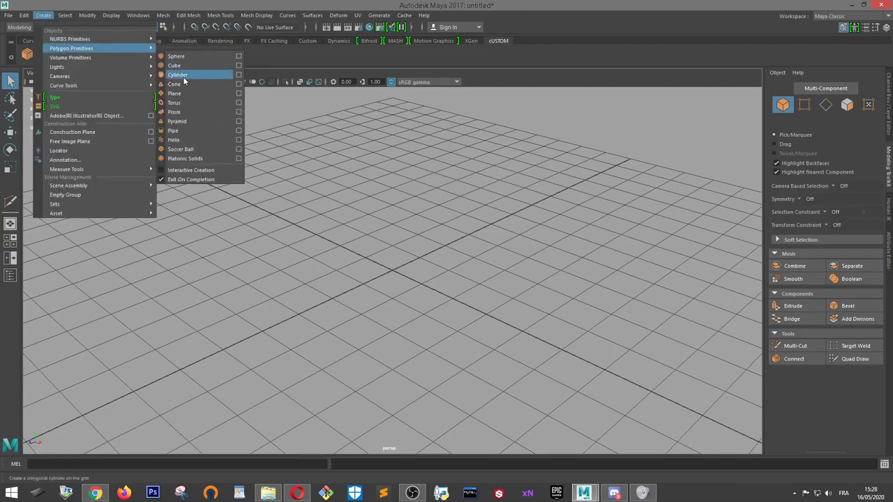
left_click(178, 65)
left_click_drag(477, 282, 474, 269, "alt")
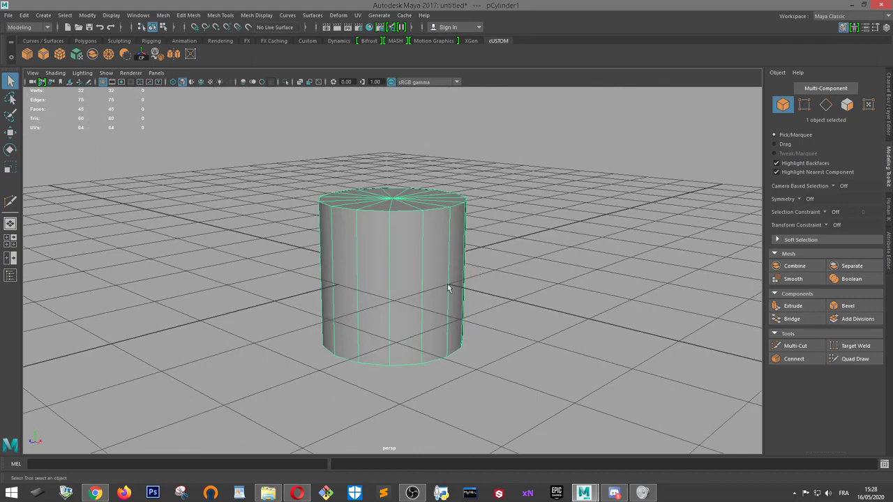
Set the cylinder's axis subdivisions to 24
left_click(888, 136)
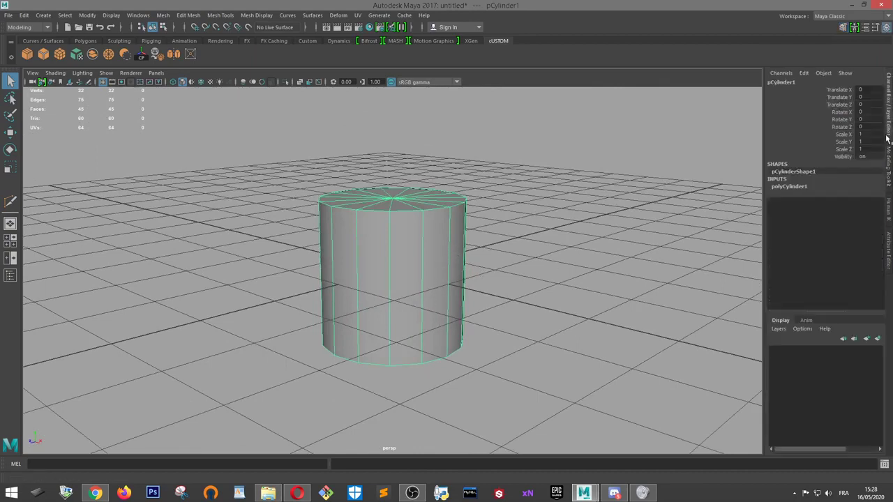
left_click(789, 187)
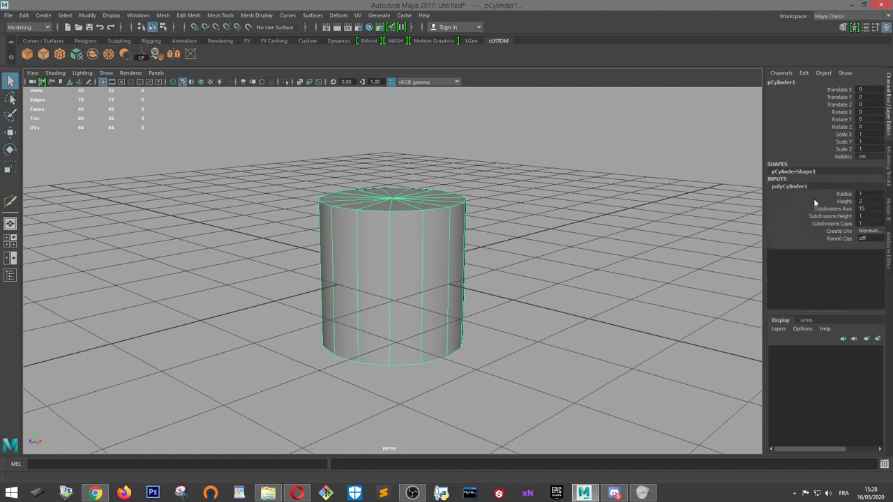
double_click(862, 209)
type("24")
key("Return")
Raise the cylinder above the grid to a Translate Y of about 1.148
key("r")
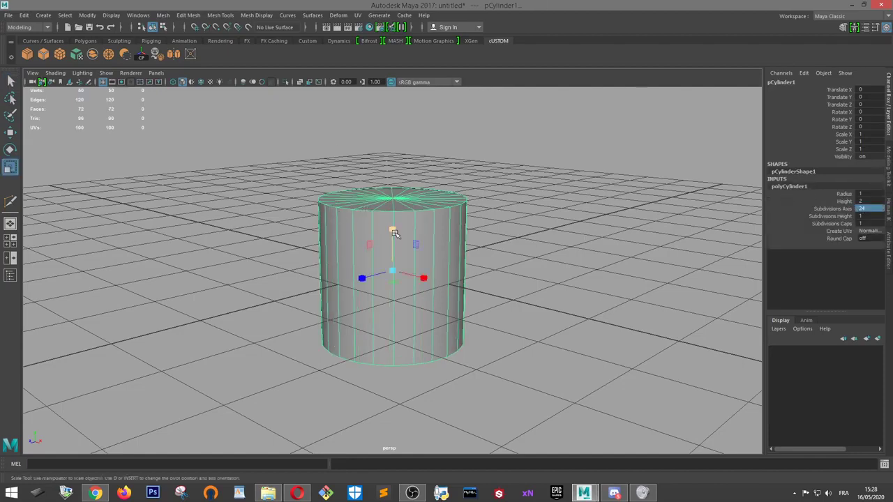
left_click_drag(394, 234, 395, 144)
key("w")
key("f")
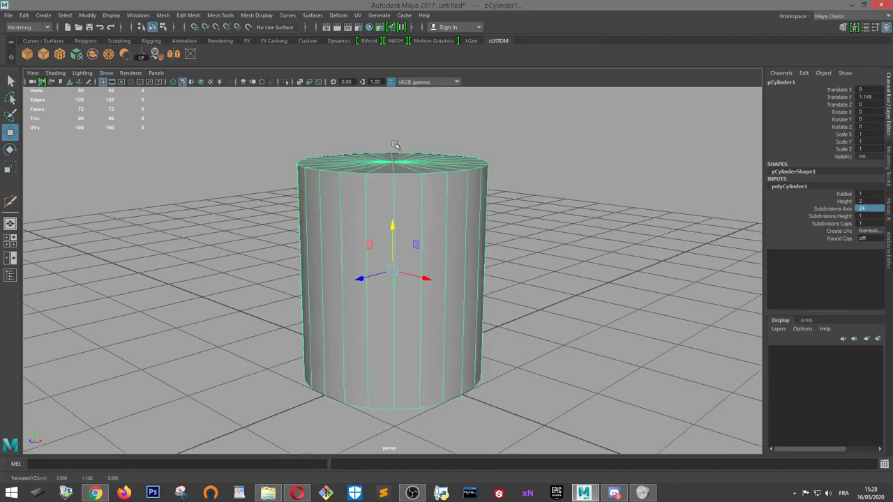
scroll(422, 169, "down", 3)
left_click_drag(425, 178, 465, 212, "alt")
scroll(459, 195, "up", 3)
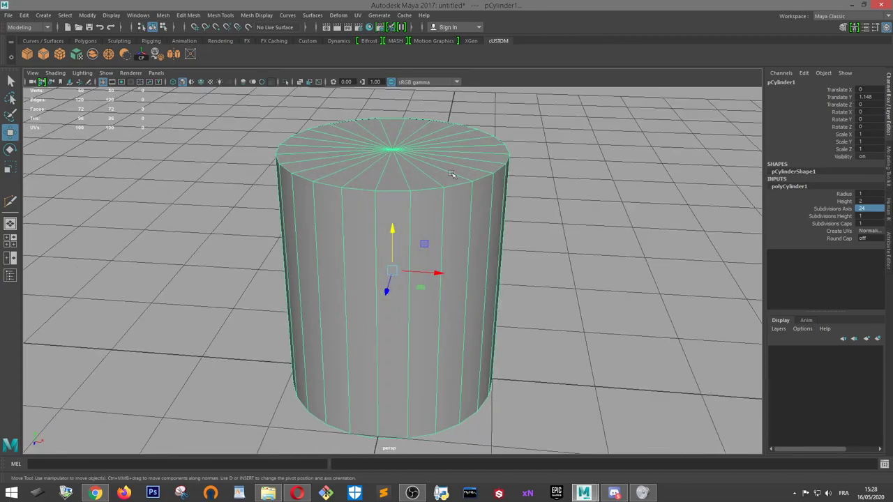
Extrude the cylinder's whole ring of side faces outward with a Local Translate Z of about 0.077
right_click_drag(454, 176, 454, 199)
left_click(467, 212)
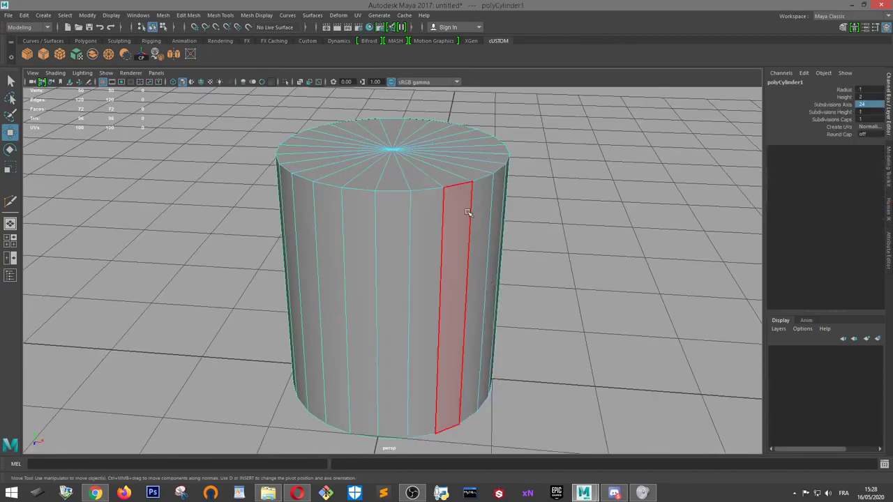
double_click(423, 226, "shift")
left_click(844, 28)
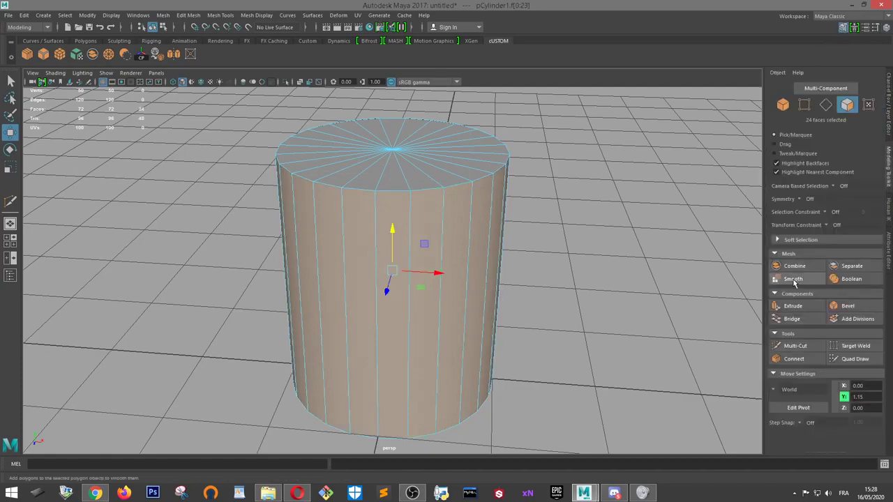
left_click(793, 306)
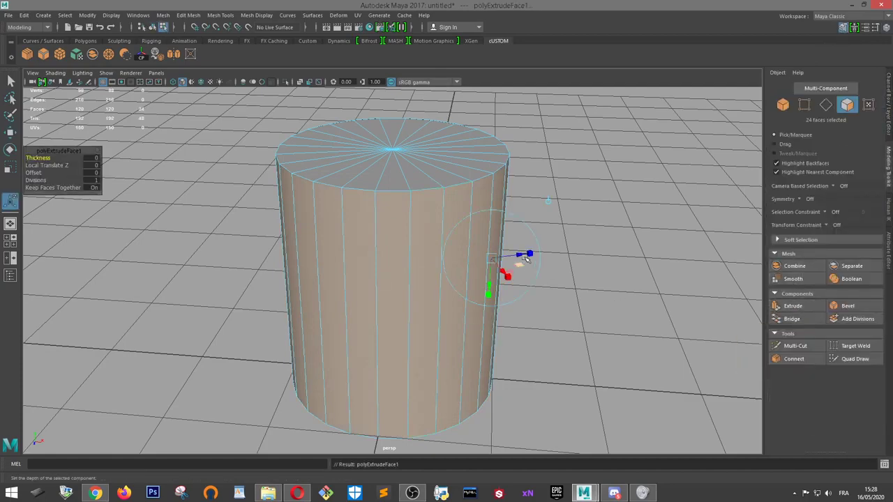
left_click_drag(607, 298, 581, 332, "alt")
left_click_drag(533, 280, 532, 279)
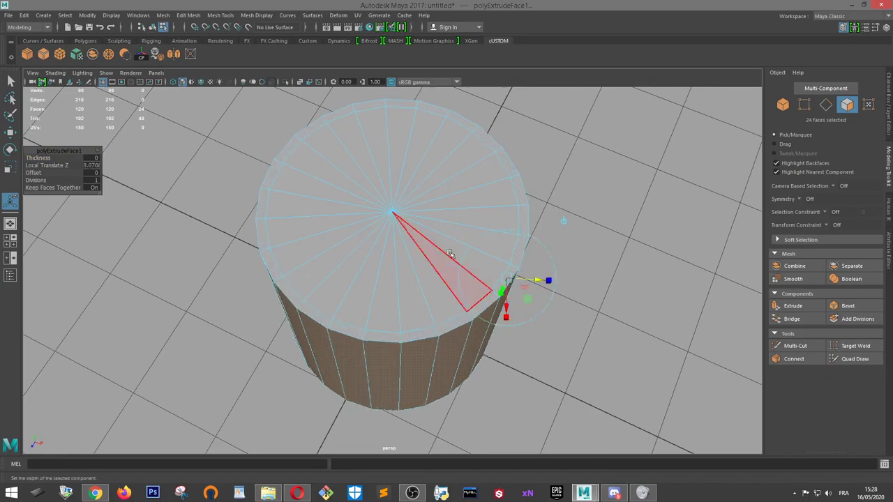
left_click_drag(450, 254, 489, 168, "alt")
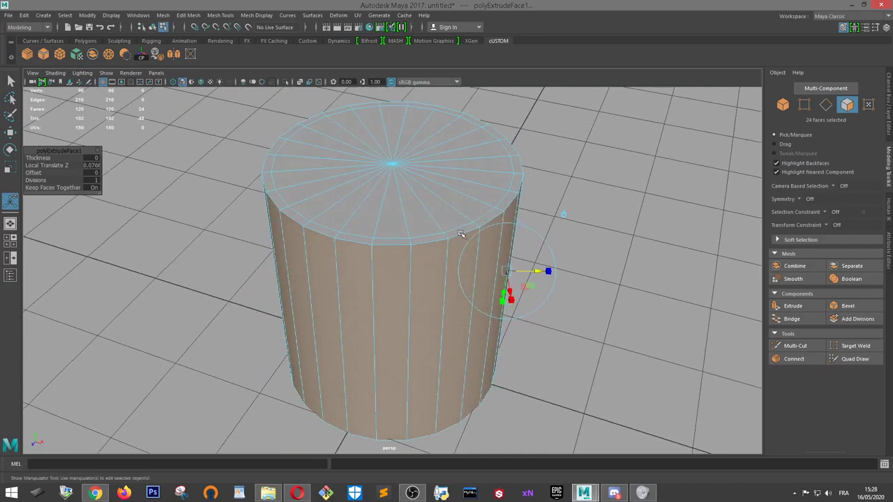
Extrude the narrow outer ring of top faces and raise it to a Y of about 2.41 to form the rim
double_click(499, 202)
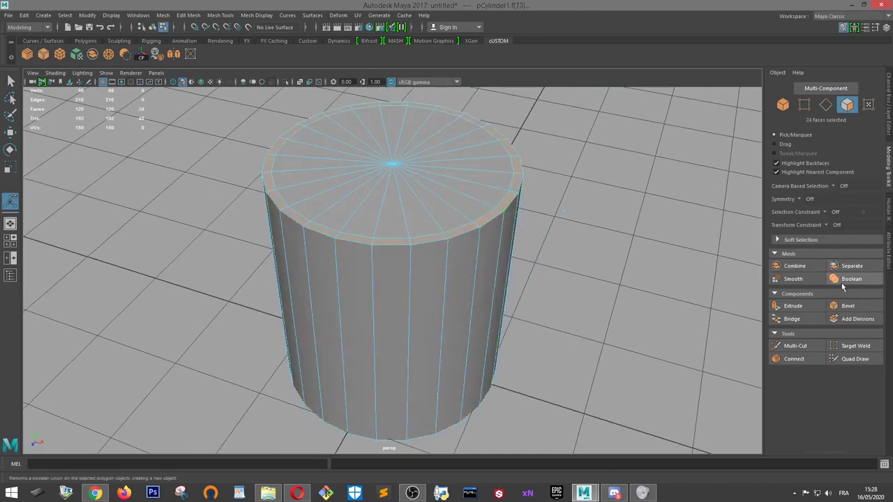
left_click(791, 305)
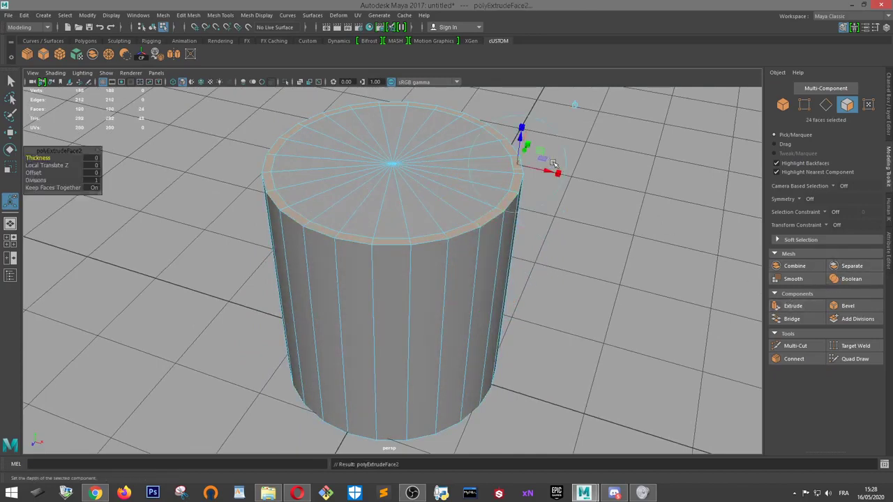
key("w")
left_click_drag(394, 125, 399, 115)
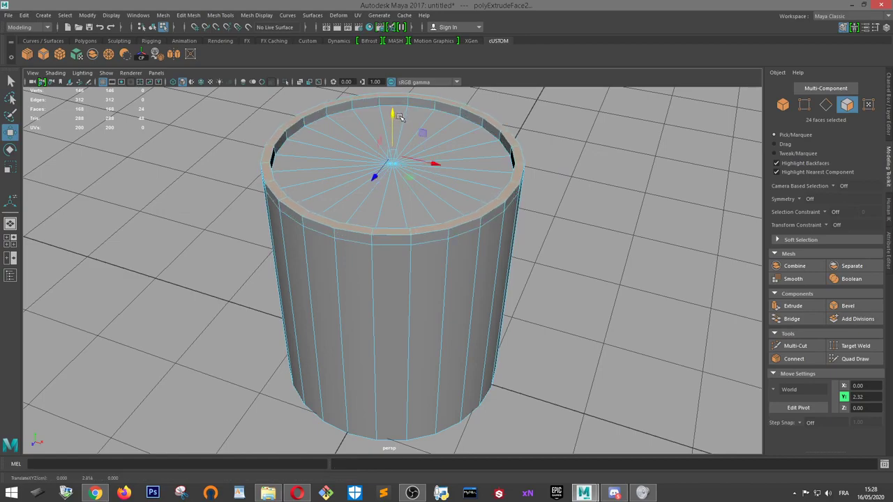
Lower the vertices of the cup's top rim slightly
left_click_drag(500, 150, 503, 119, "alt")
right_click_drag(504, 130, 450, 129)
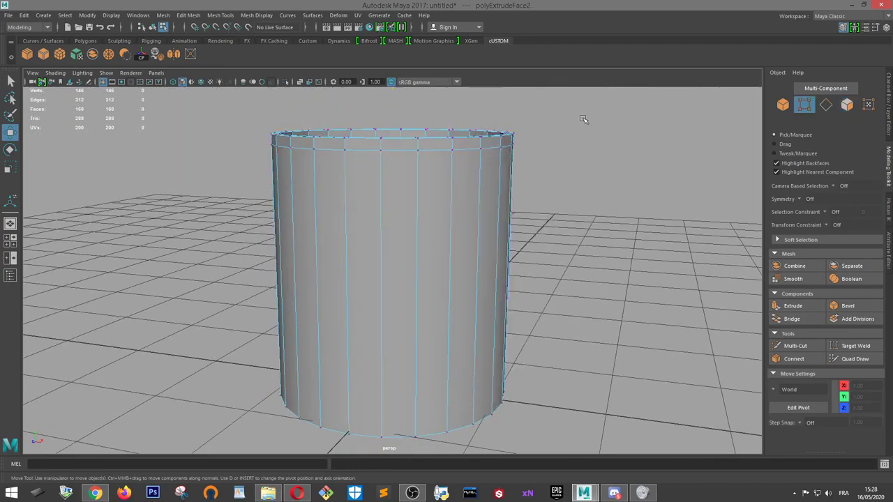
left_click_drag(582, 116, 200, 165)
left_click_drag(392, 103, 393, 110)
Move the inner cap vertices and the outer loop beside them down to a Y of about 0.08, hollowing out the cup
left_click_drag(449, 152, 81, 148, "alt")
key("4")
left_click_drag(390, 127, 396, 355)
mouse_move(403, 243)
left_mouse_down("alt")
mouse_move(407, 261)
mouse_move(463, 281)
mouse_move(451, 359)
left_mouse_up("alt")
key("5")
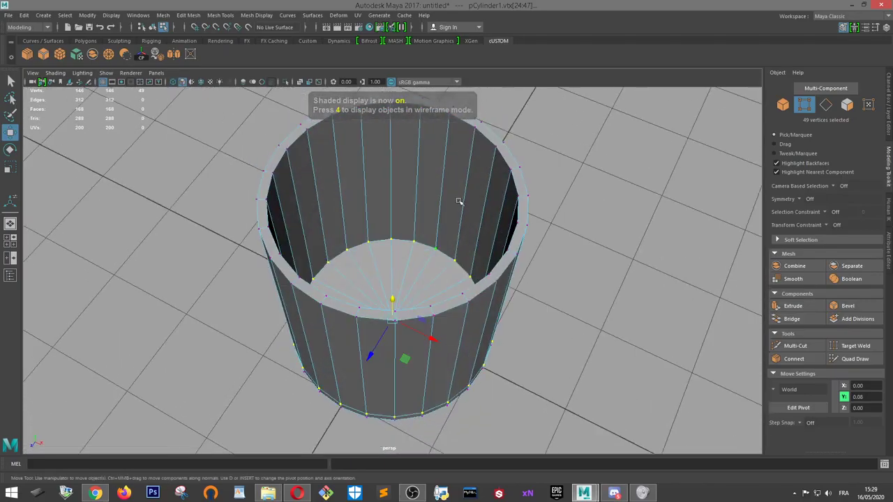
Delete the redundant outer edge loop just above the cup's base
right_click_drag(458, 200, 499, 169)
left_click_drag(499, 169, 442, 233, "alt")
left_click(438, 244)
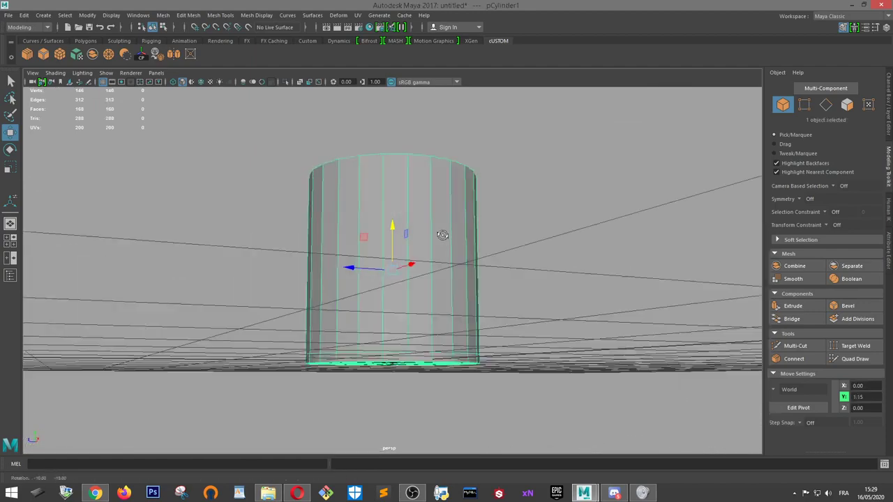
key("r")
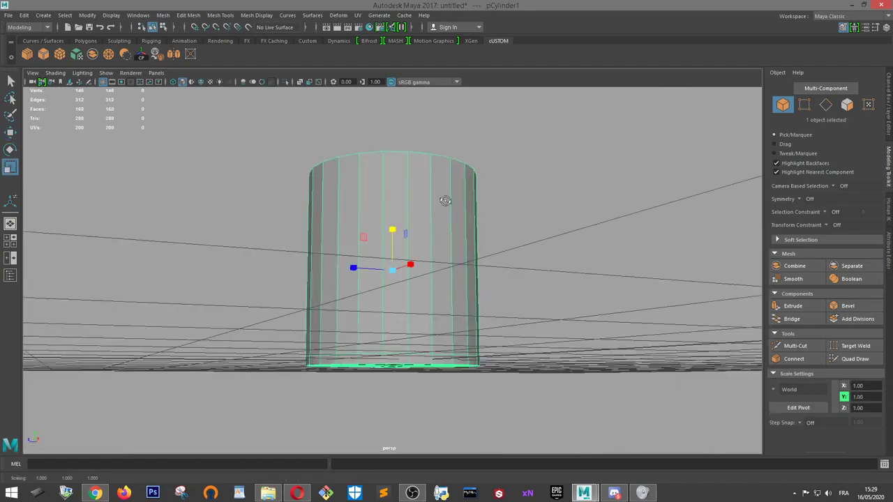
left_click_drag(446, 199, 437, 218, "alt")
right_click_drag(437, 218, 435, 187)
left_click_drag(435, 187, 424, 361, "alt")
double_click(441, 378)
key("Delete")
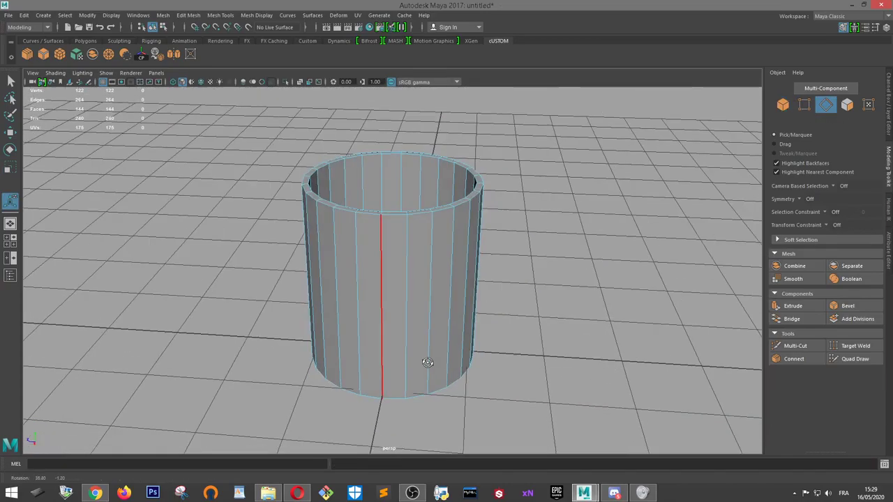
Soften all vertical edges on the cup's outer and inner walls and return to object mode
left_click(392, 299)
double_click(400, 297, "shift")
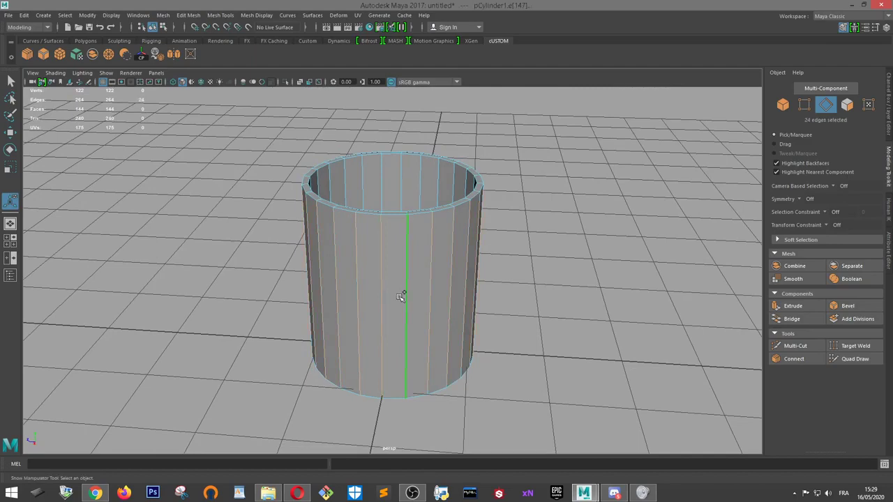
left_click_drag(457, 291, 402, 304, "alt")
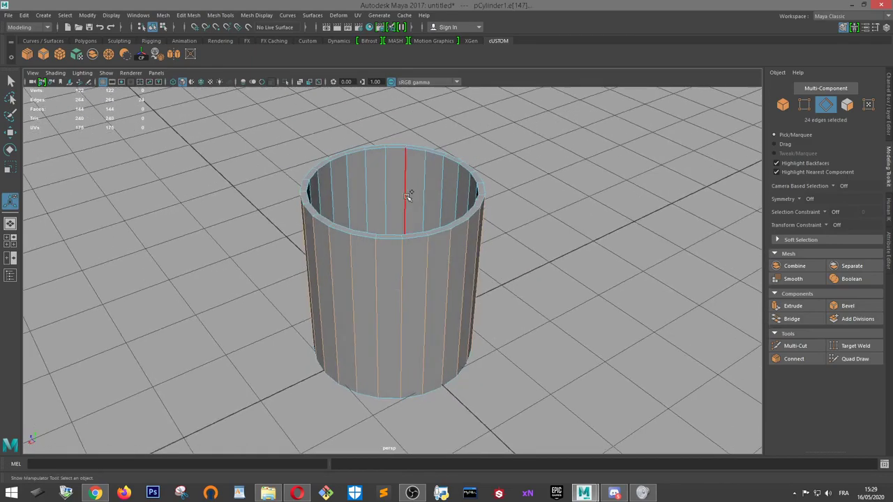
double_click(419, 199, "shift")
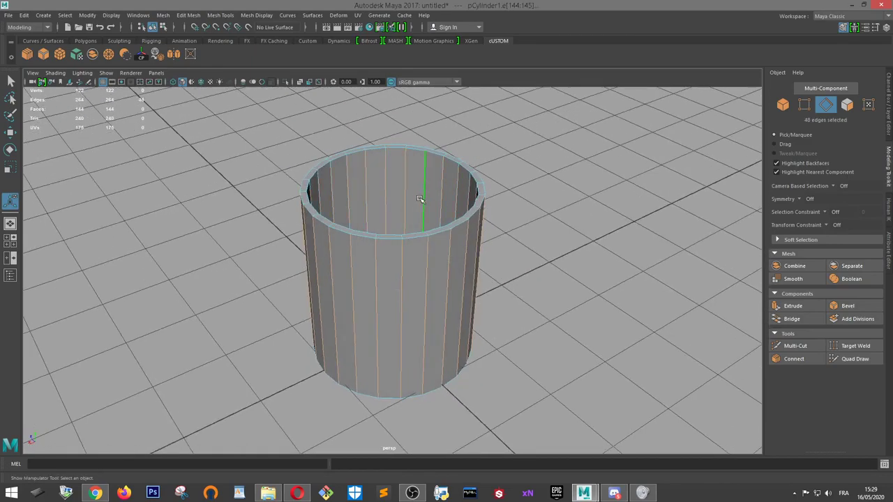
right_click(420, 201, "shift")
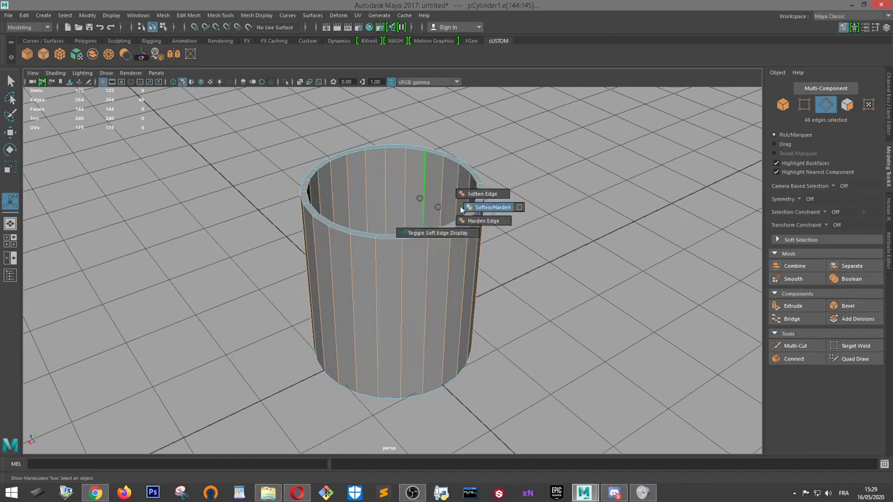
left_click(479, 197)
right_click_drag(457, 186, 507, 173)
left_click(572, 165)
left_click_drag(524, 264, 419, 245, "alt")
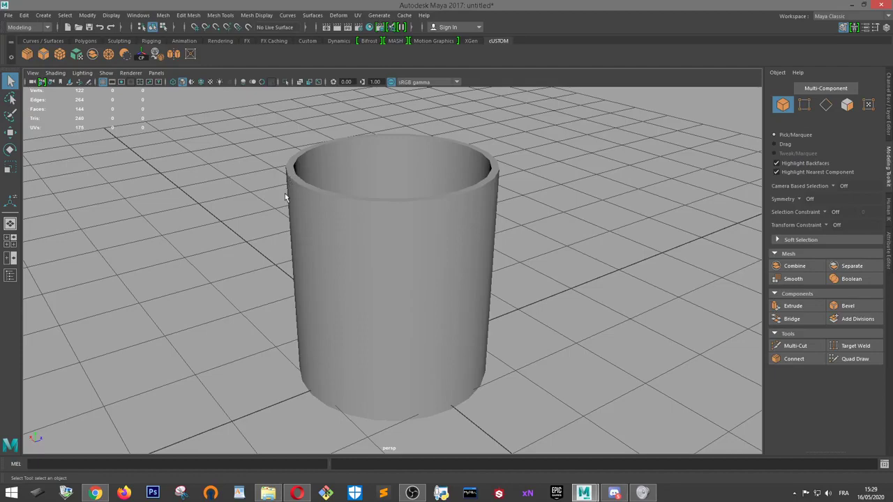
Lower the whole cup to a Y position of about 0.55
left_click_drag(469, 307, 464, 278, "alt")
left_click(469, 294)
scroll(469, 294, "down", 4)
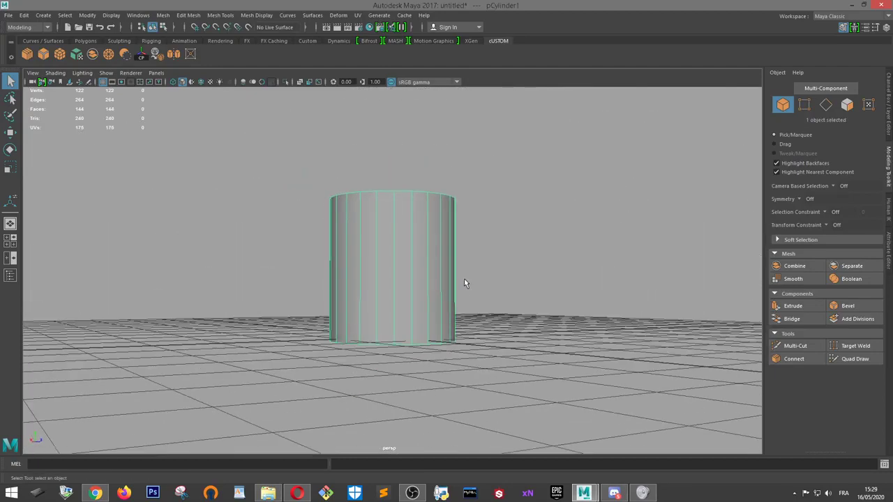
key("w")
left_click_drag(398, 240, 399, 274)
scroll(469, 311, "up", 5)
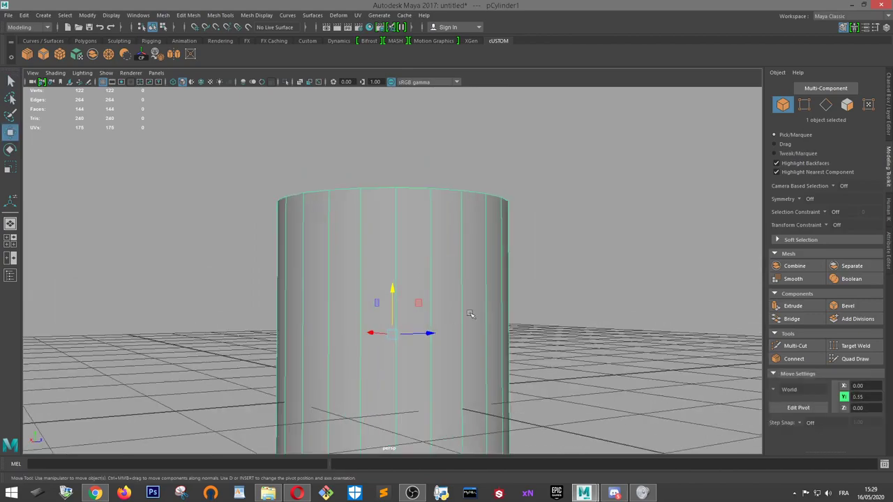
middle_click_drag(496, 314, 472, 239, "alt")
left_click_drag(472, 239, 485, 267, "alt")
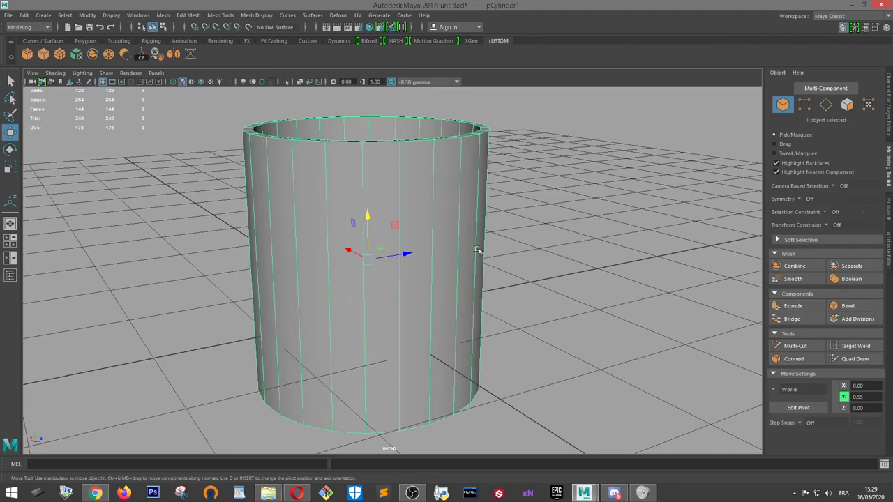
left_click_drag(528, 288, 502, 260, "alt")
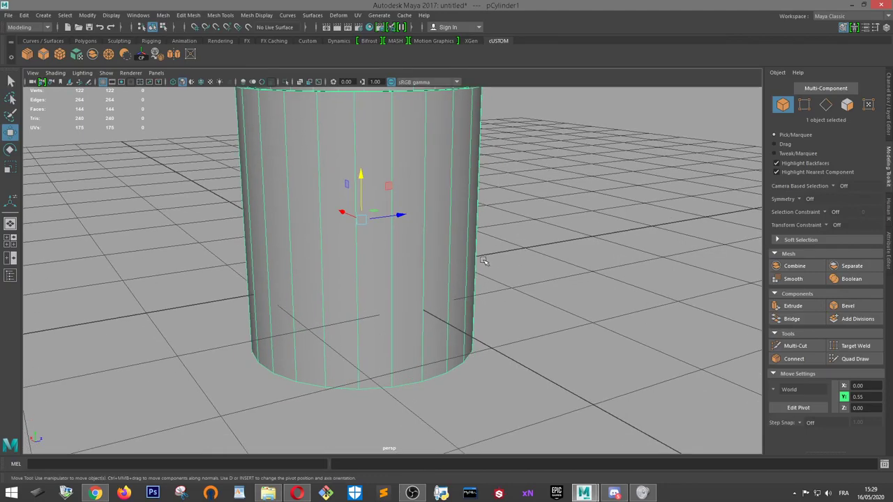
left_click_drag(430, 293, 446, 301, "alt")
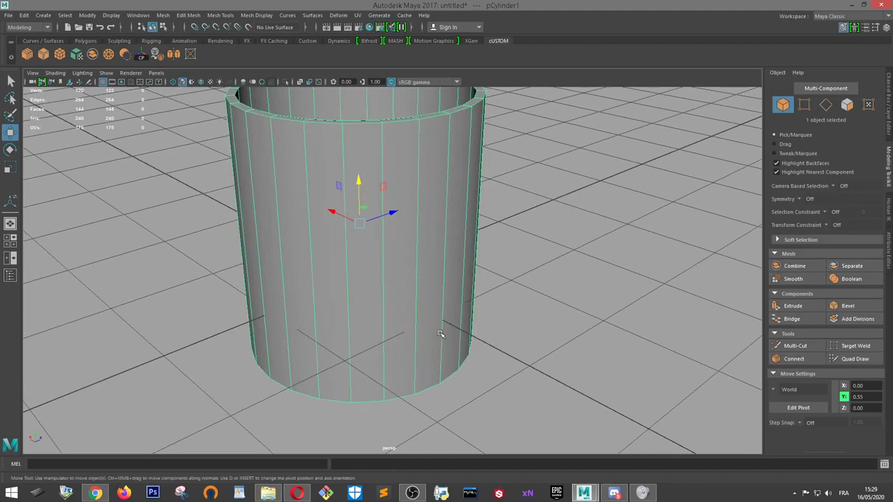
Rotate the whole cup around its vertical axis by setting Rotate Y to 7.5
left_click_drag(478, 340, 475, 324, "alt")
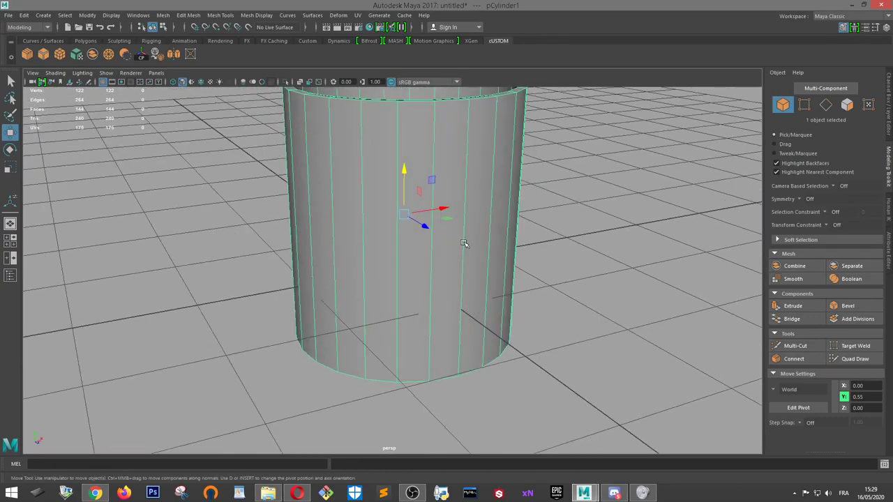
left_click_drag(479, 259, 436, 241, "alt")
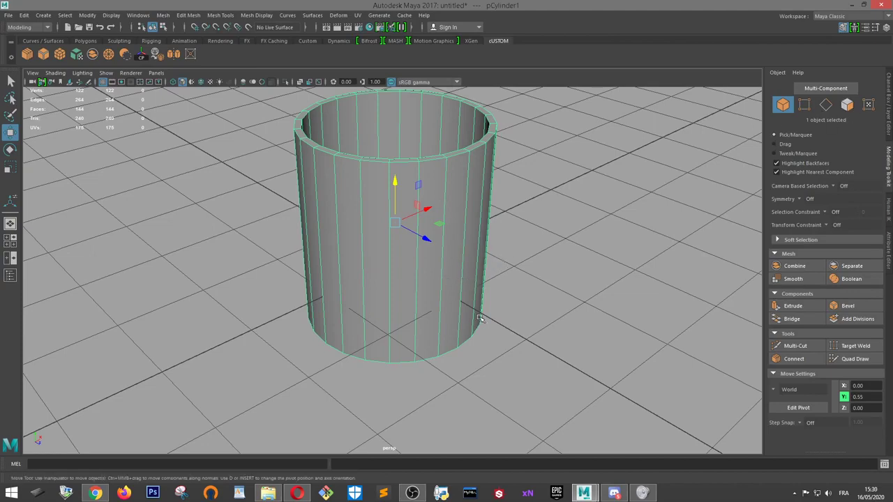
scroll(481, 325, "up", 3)
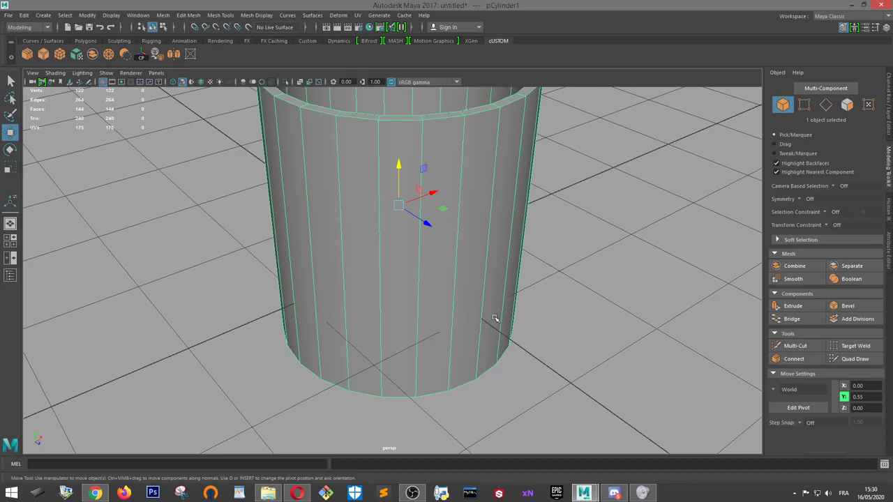
scroll(484, 225, "down", 4)
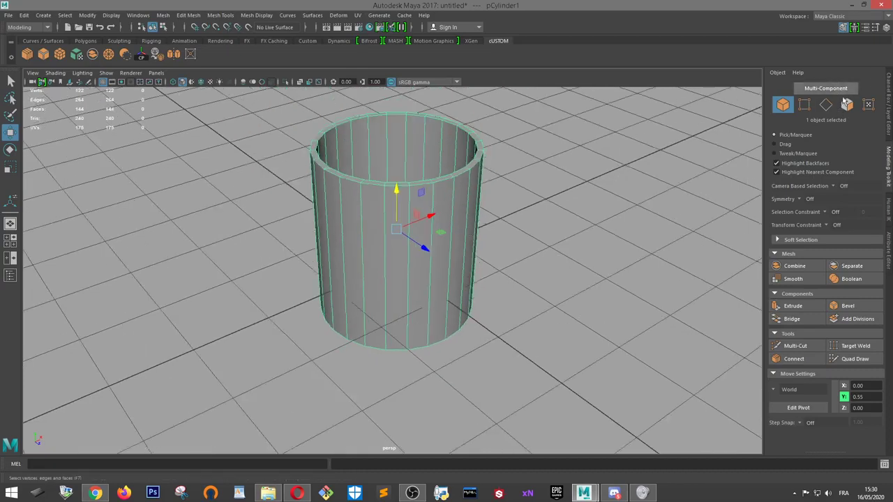
left_click(890, 115)
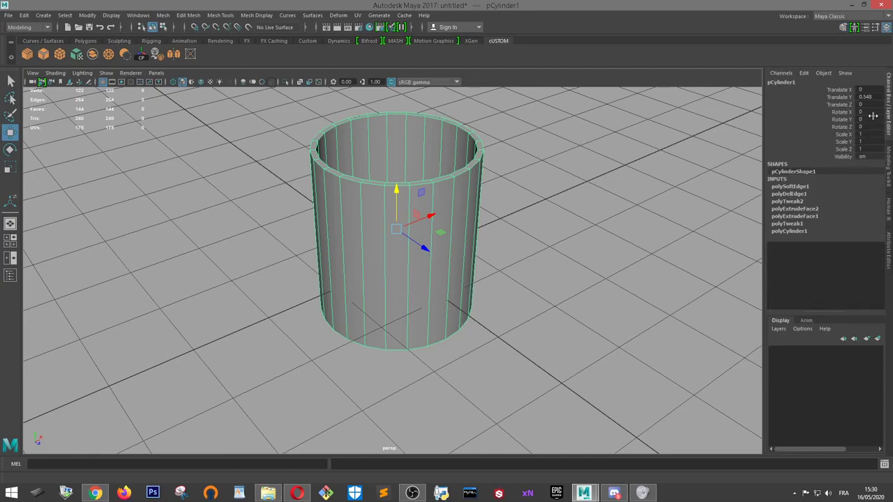
double_click(869, 119)
type("7.5")
key("Return")
scroll(401, 237, "up", 3)
left_click_drag(400, 238, 465, 275, "alt")
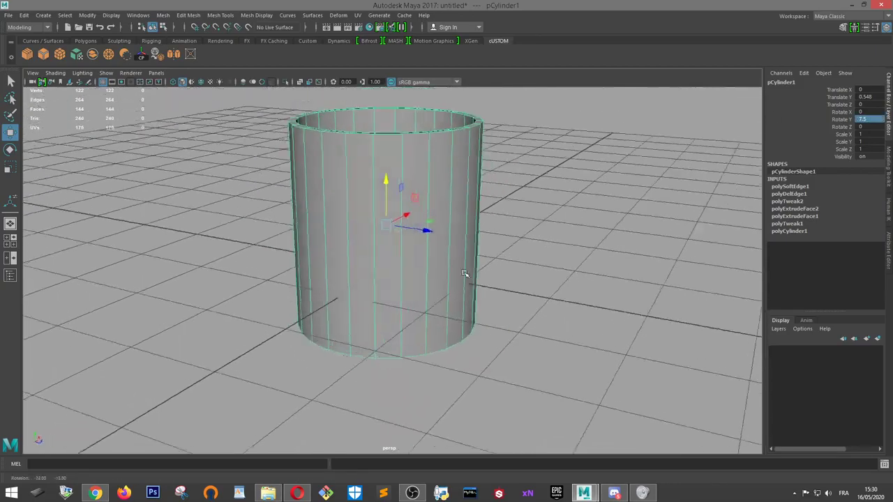
scroll(454, 215, "down", 3)
left_click(501, 219)
scroll(456, 226, "up", 3)
left_click(456, 225)
left_click_drag(456, 225, 621, 228, "alt")
scroll(621, 228, "down", 3)
left_click_drag(486, 209, 474, 293, "alt")
right_click_drag(465, 230, 466, 275)
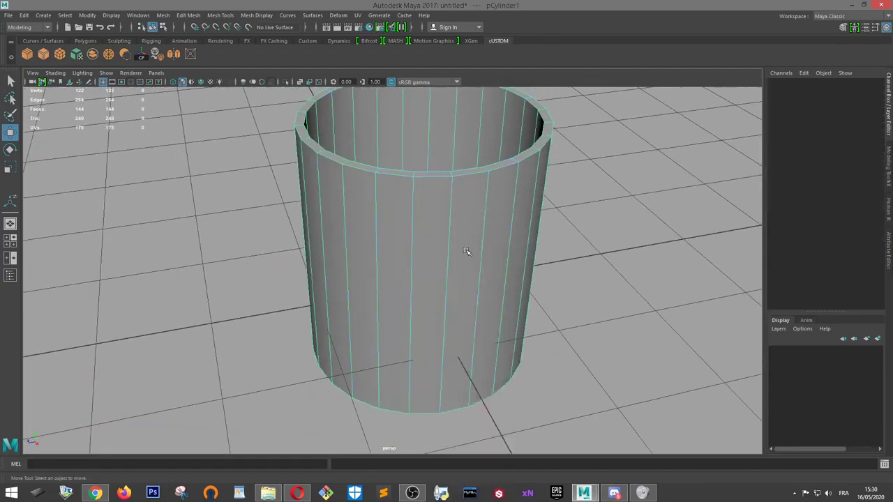
left_click(467, 235)
mouse_move(467, 235)
left_mouse_down("alt")
mouse_move(525, 313)
mouse_move(472, 248)
left_mouse_up("alt")
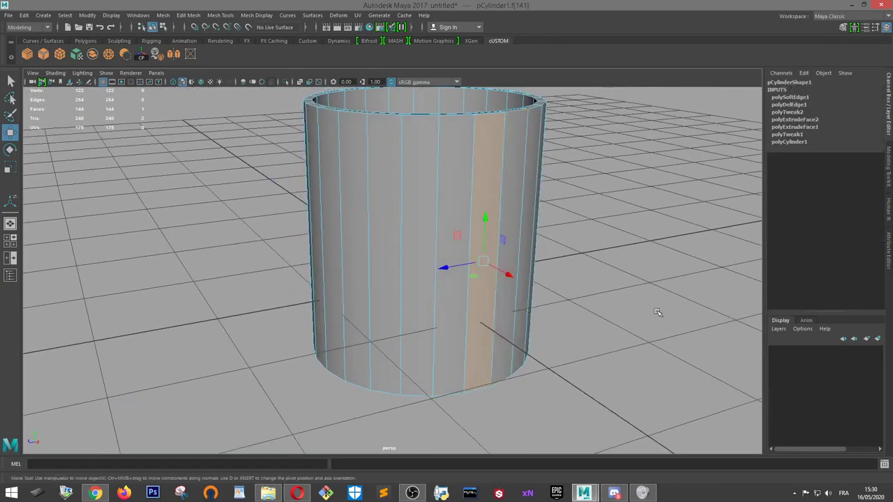
left_click_drag(658, 312, 536, 300, "alt")
Select the complete ring of vertical edges around the cup's outer wall
right_click_drag(495, 205, 496, 183)
left_click(500, 210)
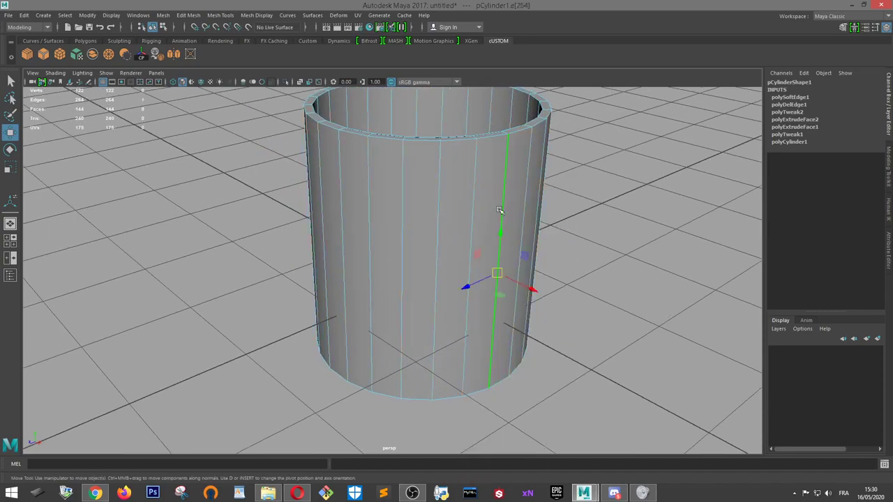
double_click(481, 202, "shift")
mouse_move(467, 211)
left_mouse_down("alt")
mouse_move(563, 203)
mouse_move(457, 205)
left_mouse_up("alt")
scroll(524, 239, "up", 3)
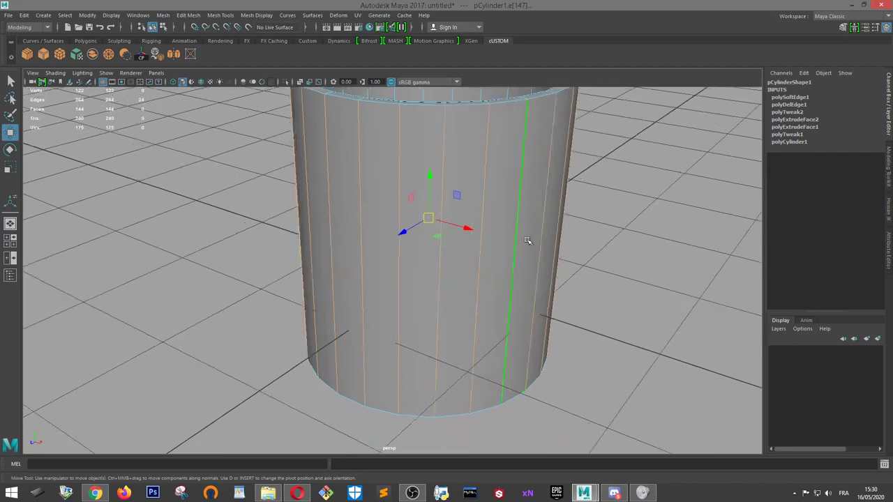
left_click(516, 230)
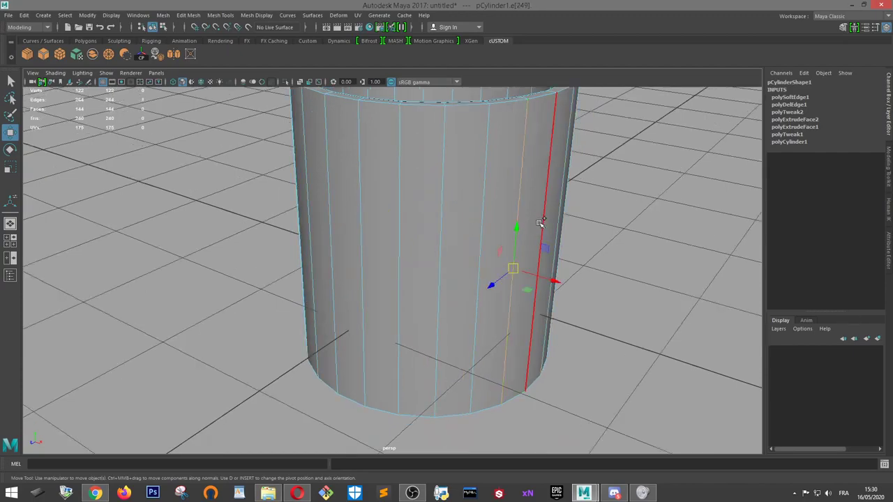
key("ctrl+z")
scroll(558, 237, "down", 5)
mouse_move(570, 247)
left_mouse_down("alt")
mouse_move(663, 258)
mouse_move(579, 243)
left_mouse_up("alt")
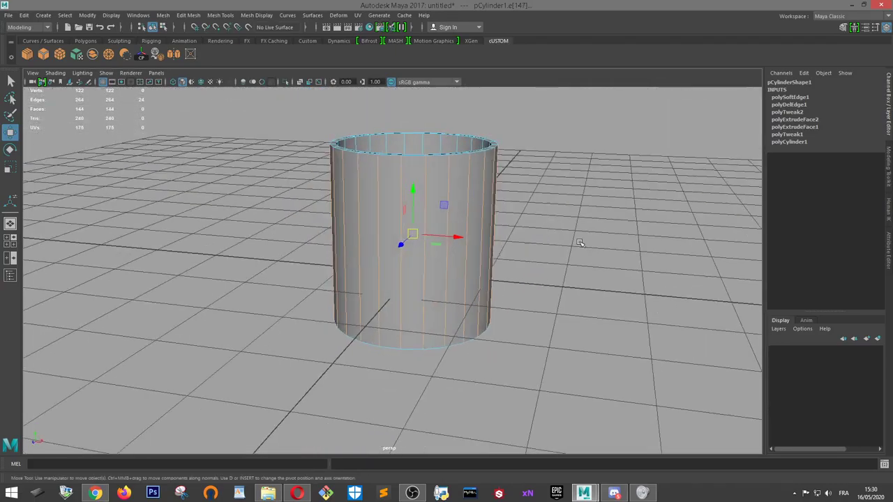
Connect the outer wall's vertical edges with 4 segments and a pinch of -0.50, and return to the Move tool
left_click(843, 28)
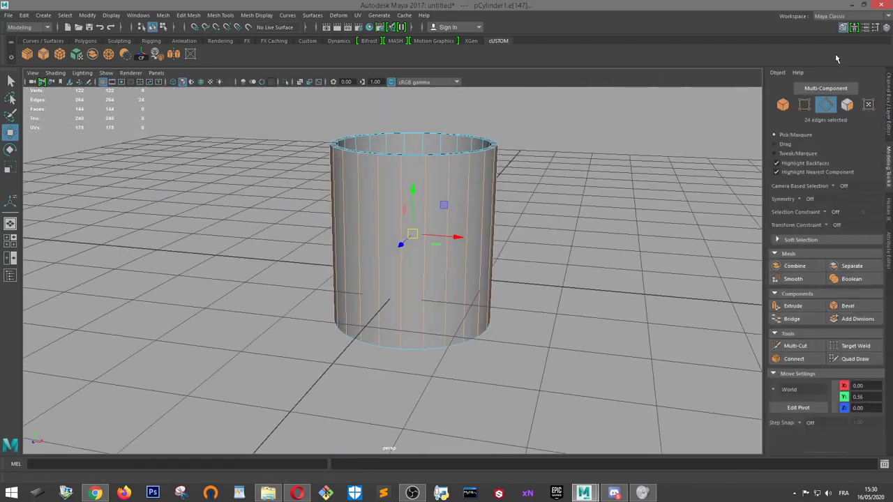
left_click(794, 359)
scroll(751, 328, "up", 3)
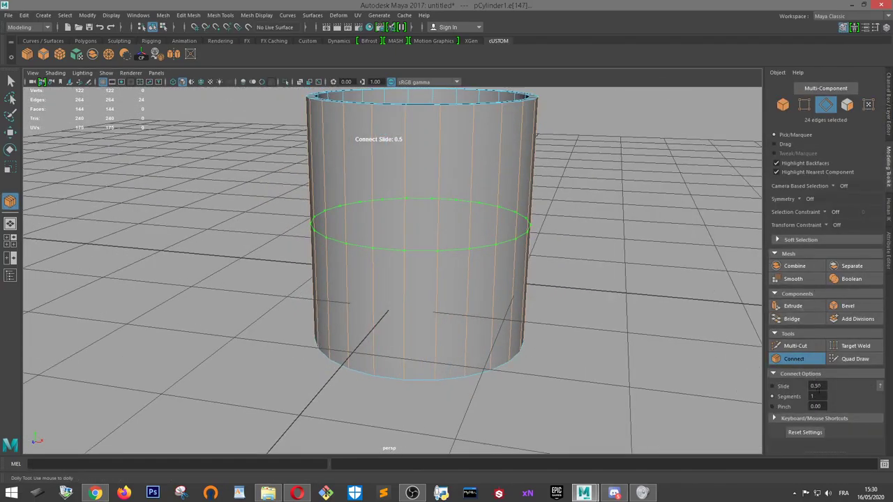
left_click(812, 396)
type("5")
key("Return")
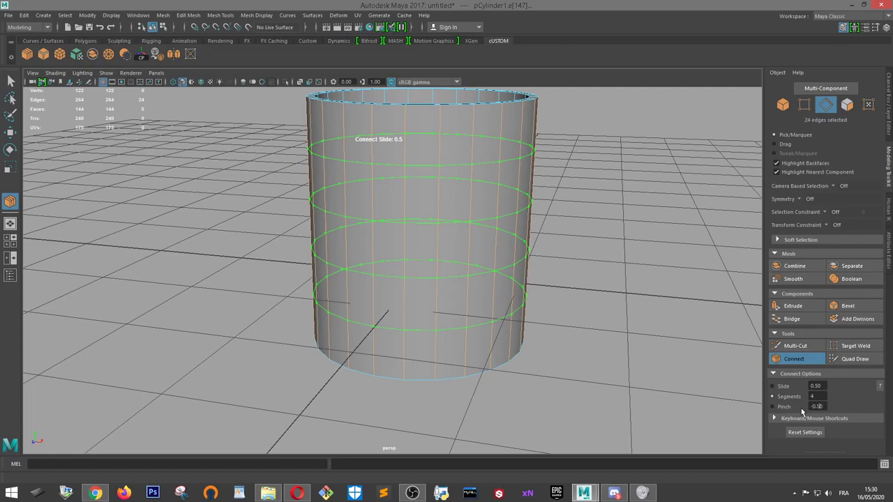
key("Return")
left_click_drag(614, 260, 621, 240, "alt")
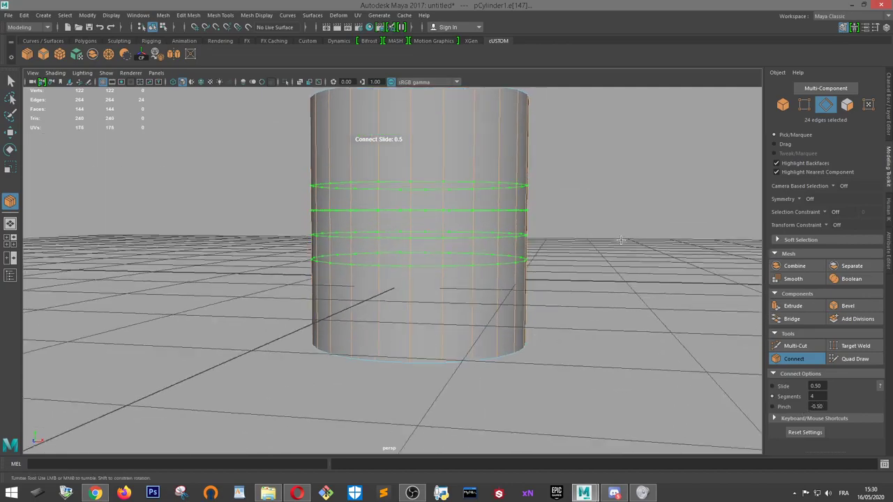
key("w")
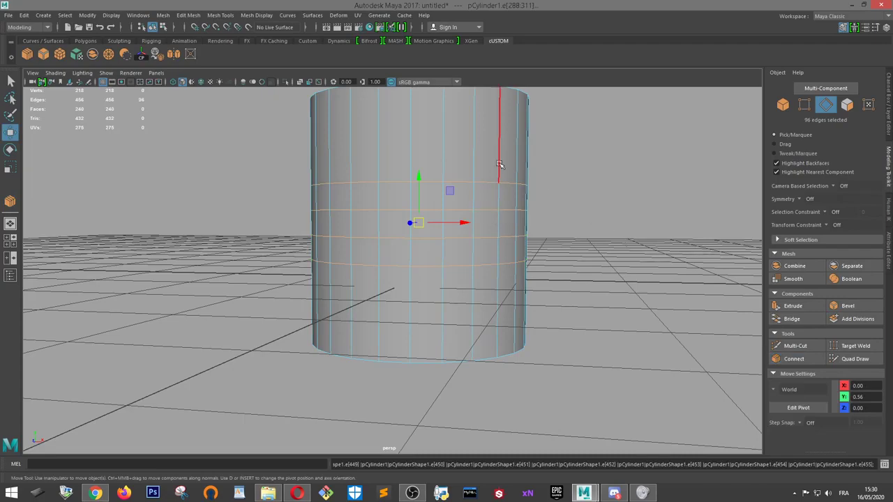
Try to scale the upper and lower of the three narrow face bands together along Y, and undo the scaling
right_click_drag(499, 166, 498, 188)
left_click_drag(510, 195, 509, 209, "alt")
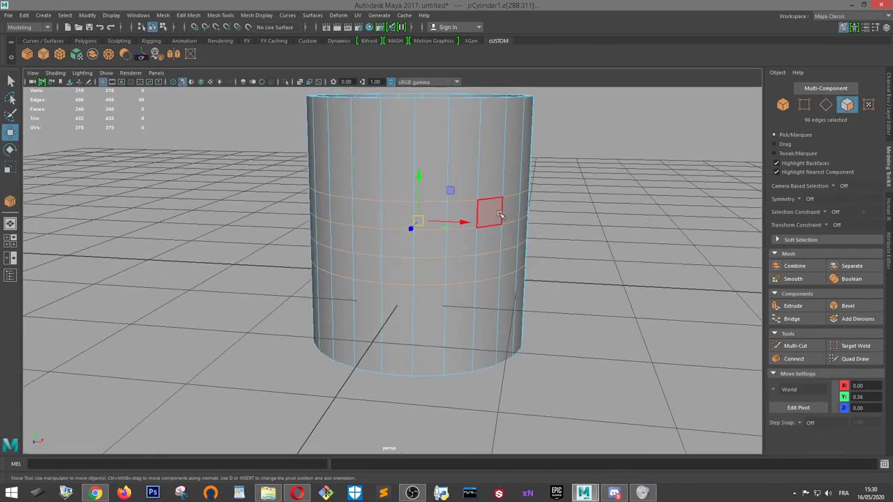
left_click(511, 214)
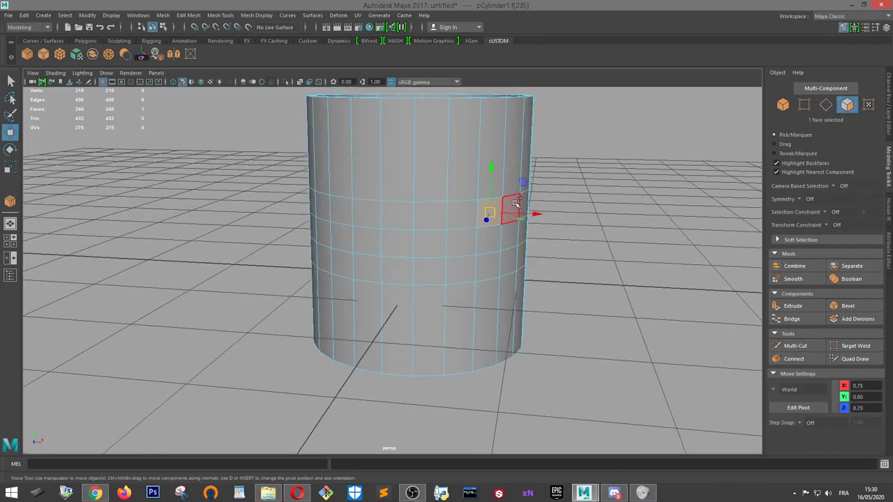
double_click(514, 203)
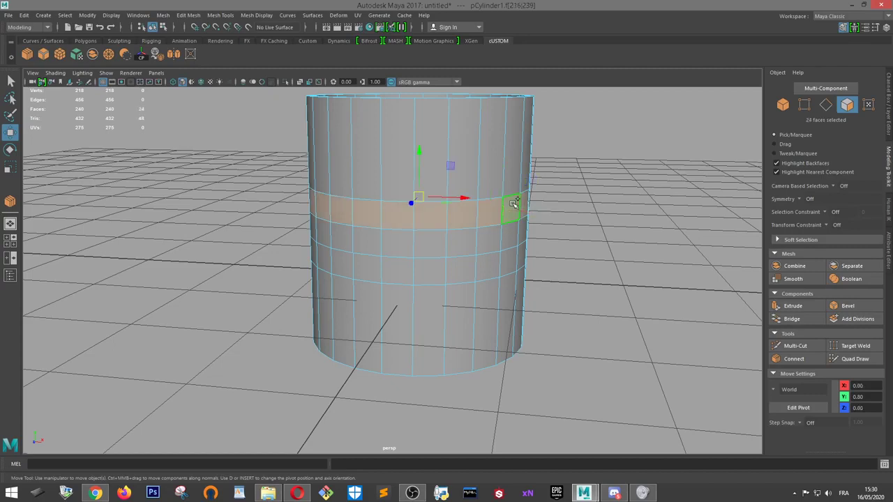
left_click(485, 272, "shift")
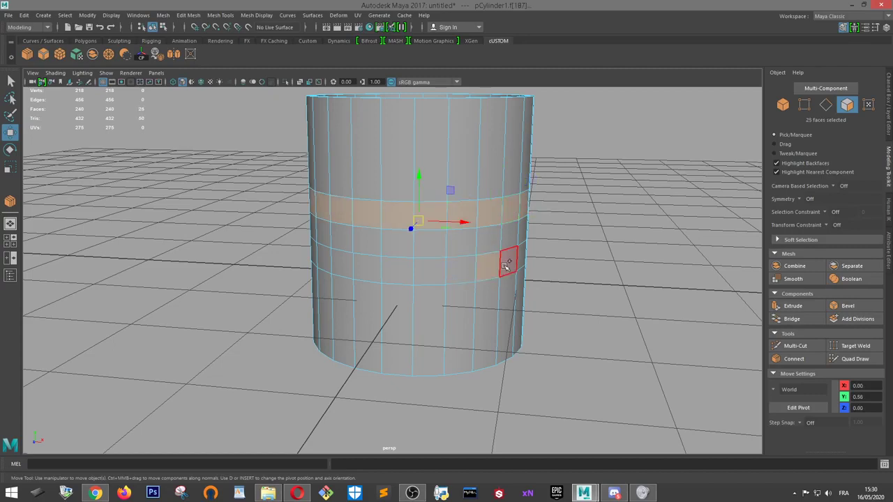
double_click(506, 265, "shift")
left_click_drag(532, 381, 586, 354, "alt")
key("r")
left_click_drag(411, 183, 402, 120)
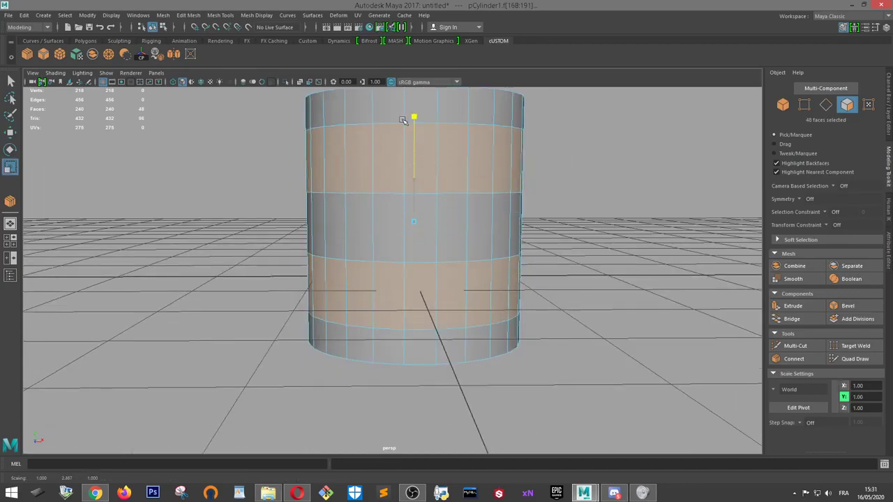
key("ctrl+z")
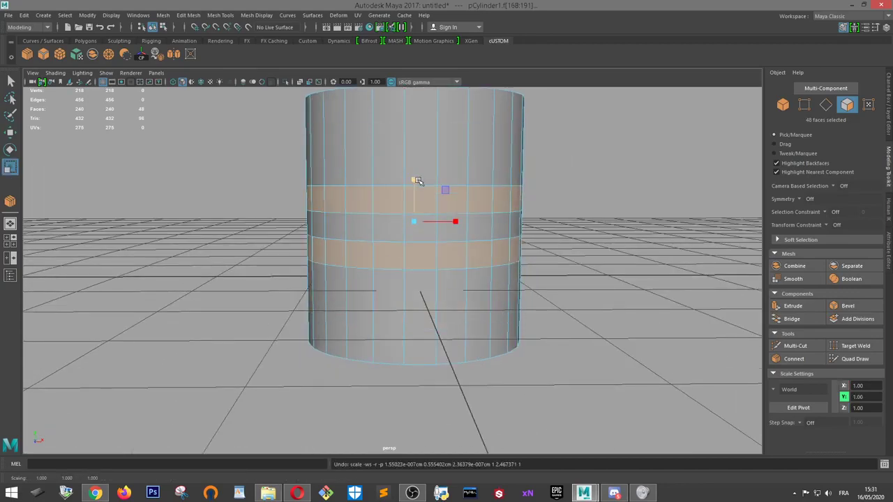
Select the upper narrow face band around the outer wall and raise it to a Y of about 1.37
key("w")
left_click(425, 200)
double_click(451, 205, "shift")
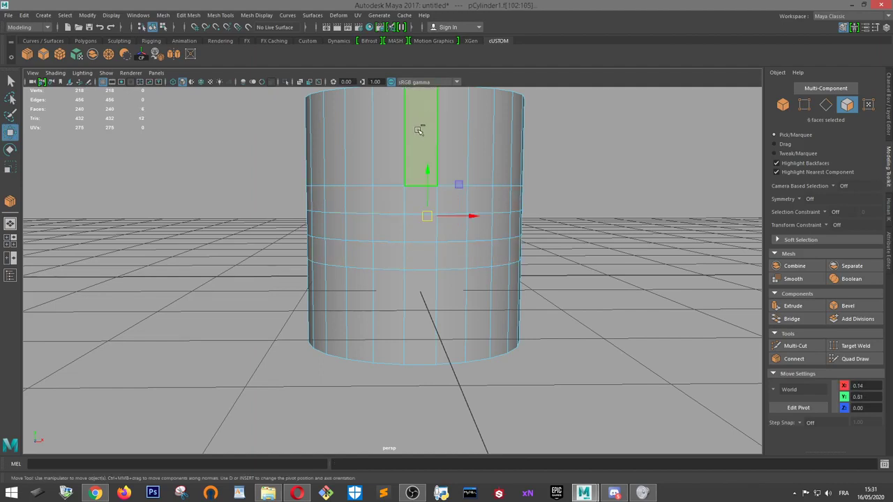
left_click_drag(414, 160, 417, 97)
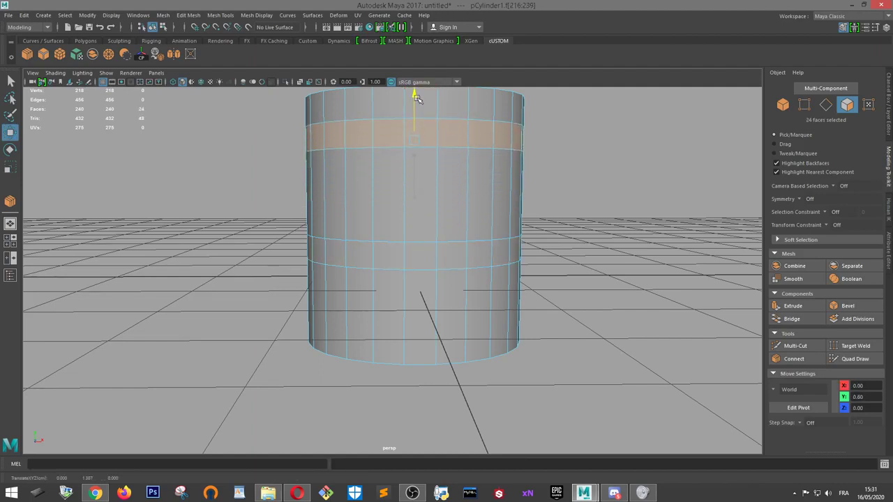
Select the lower narrow face band around the outer wall and lower it to a Y of about -0.12
left_click(417, 256)
double_click(448, 264, "shift")
left_click_drag(458, 303, 501, 299, "alt")
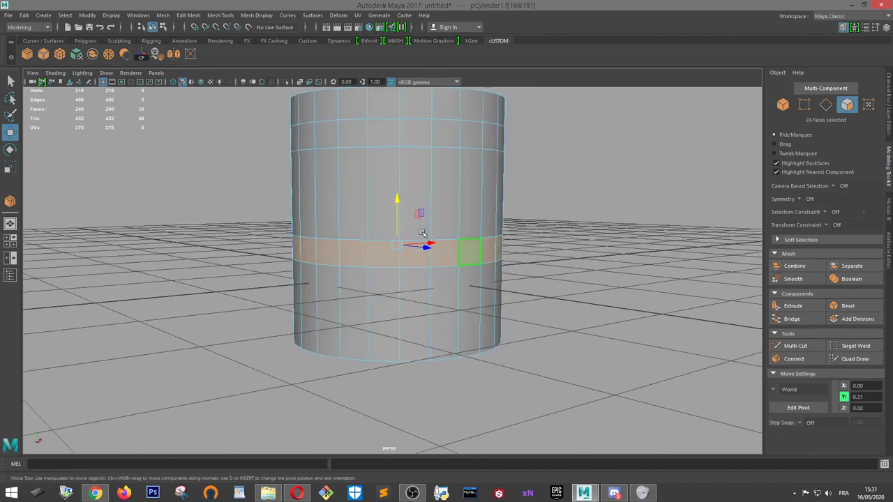
left_click_drag(398, 201, 469, 260)
key("r")
scroll(558, 296, "up", 3)
scroll(558, 296, "down", 1)
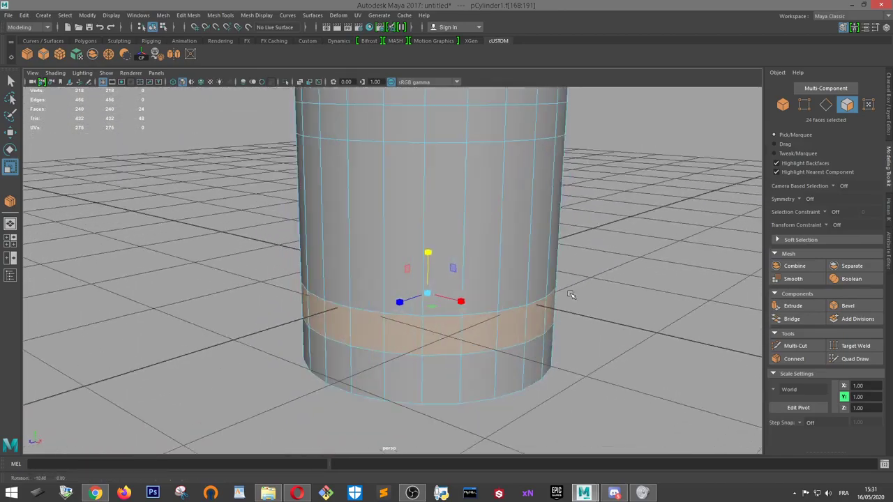
Extrude the lower band's face on the positive X side outward by about 0.54 and lower its end to a Y of about -0.18
left_click(542, 317)
left_click_drag(542, 317, 579, 249, "alt")
key("w")
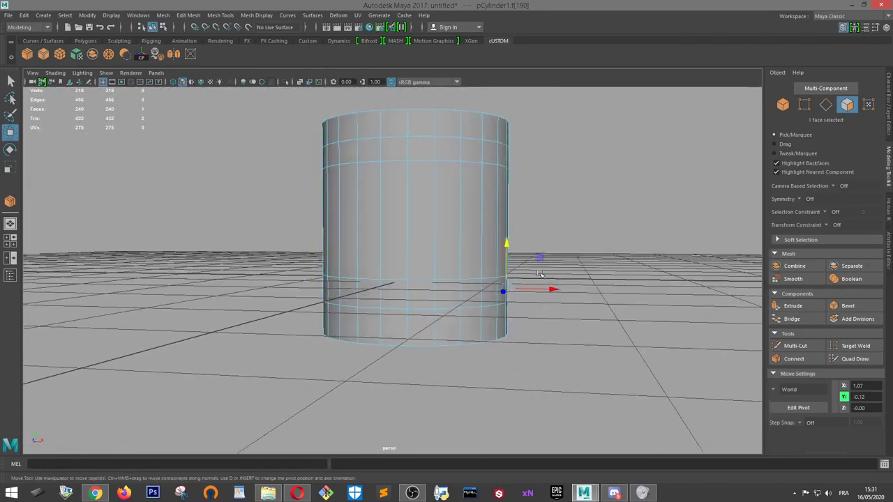
left_click(792, 306)
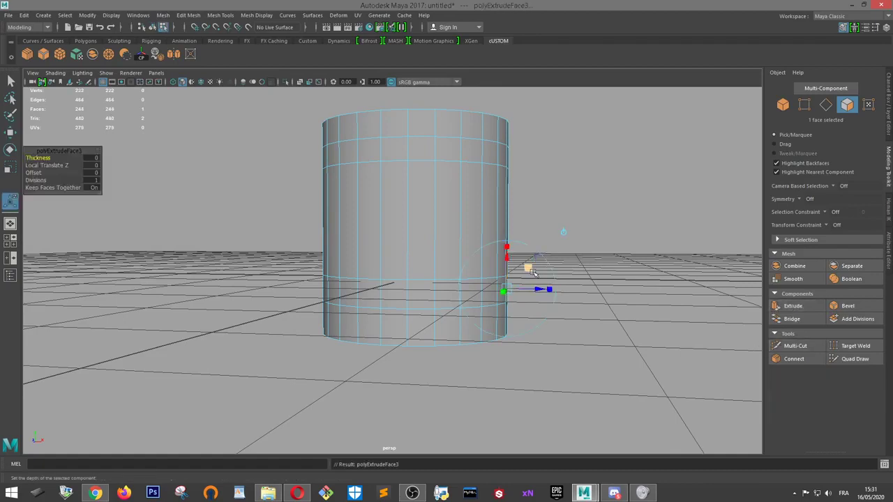
left_click_drag(542, 287, 584, 292)
scroll(572, 290, "up", 1)
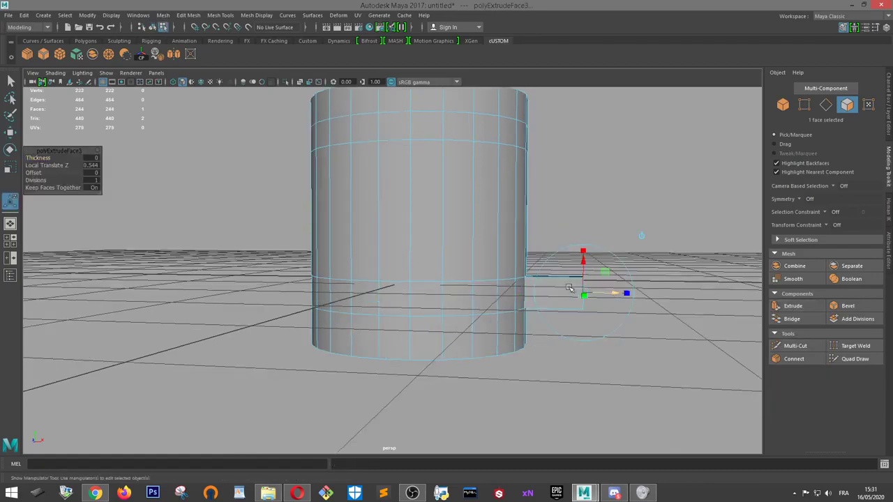
key("w")
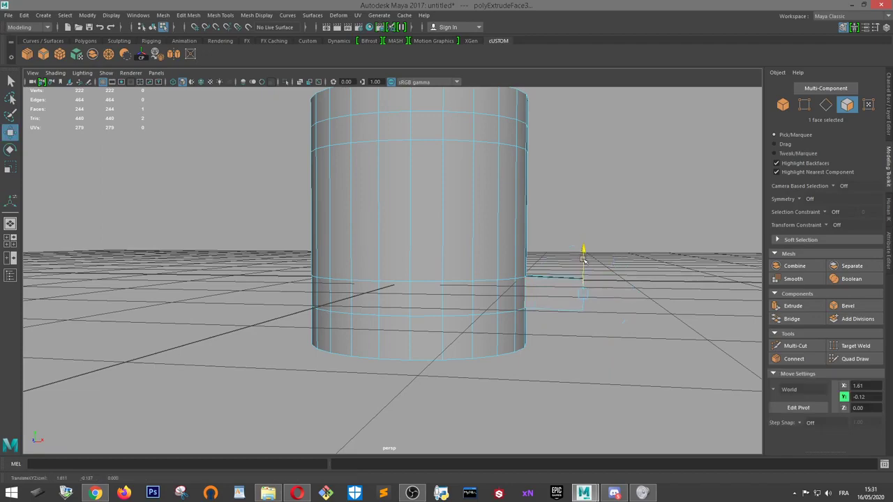
Extrude the upper band's face directly above the lower handle stub outward by about 0.50
middle_click_drag(563, 242, 510, 318, "alt")
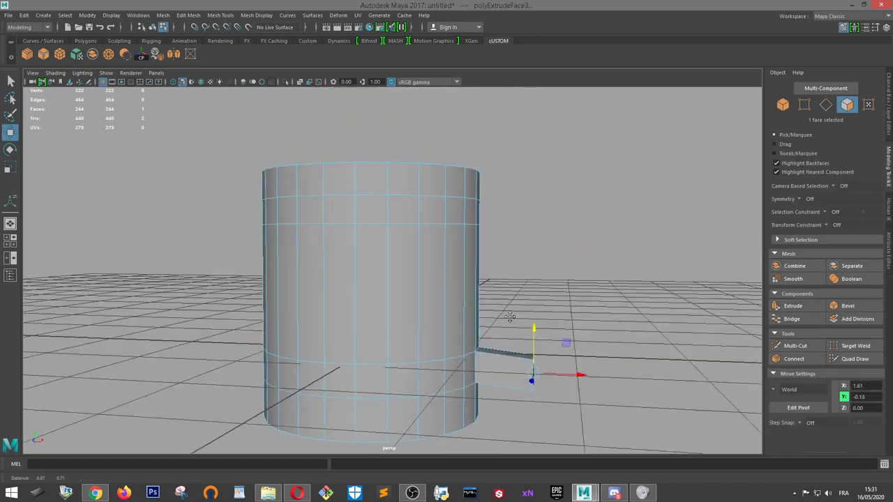
scroll(506, 310, "down", 1)
left_click_drag(480, 223, 463, 229, "alt")
left_click(458, 228)
left_click_drag(511, 264, 637, 271, "alt")
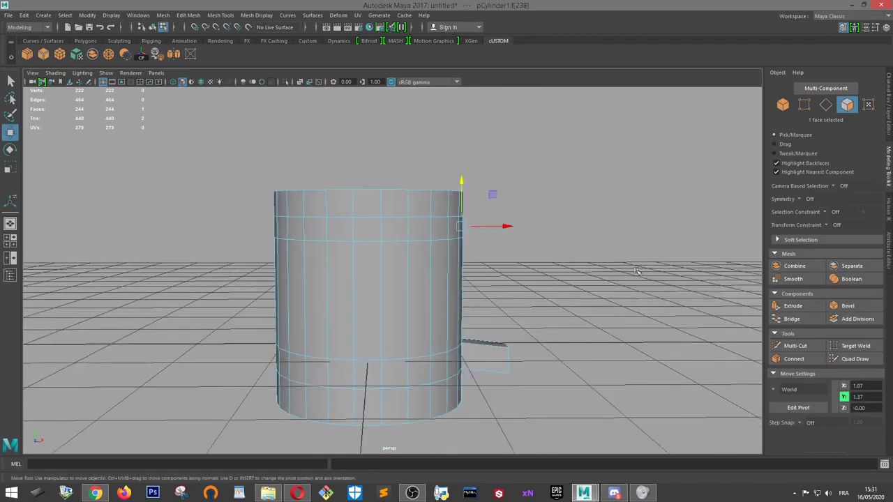
left_click(791, 306)
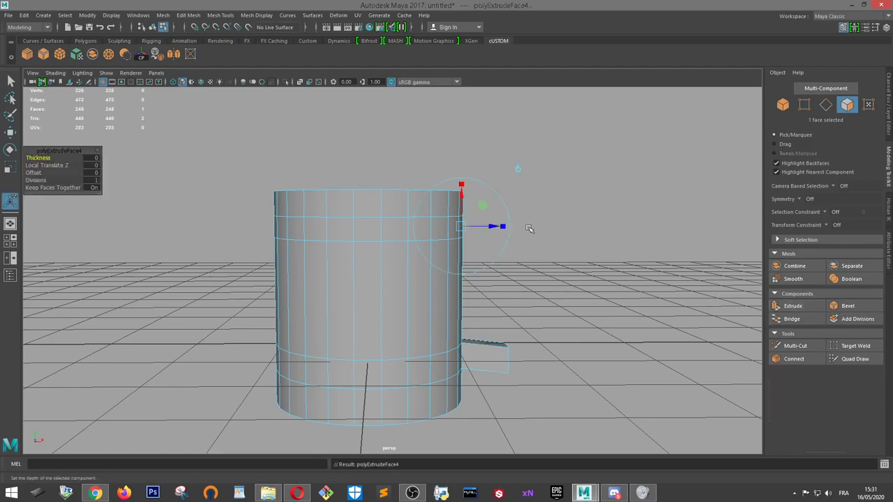
left_click_drag(490, 225, 530, 229)
scroll(533, 231, "up", 3)
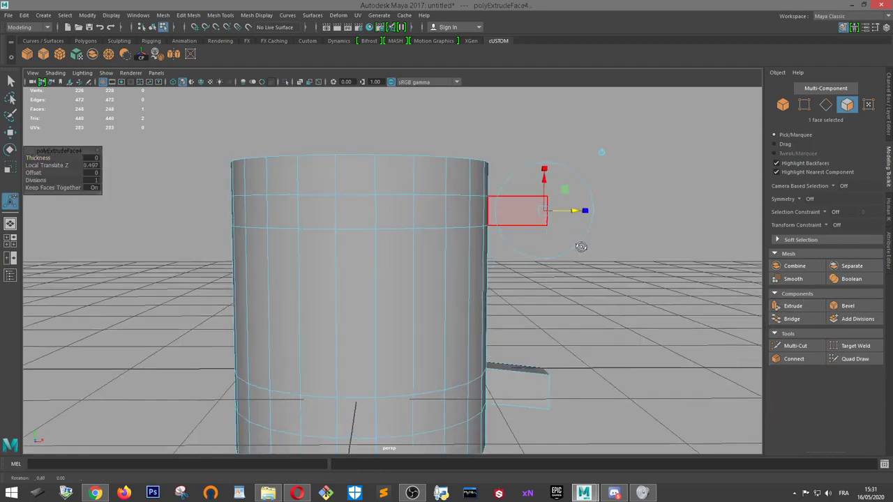
Raise the lower edge of the upper handle stub's end face to a Y of about 1.27
left_click_drag(579, 247, 542, 224, "alt")
right_click_drag(535, 214, 536, 188)
left_click(542, 215)
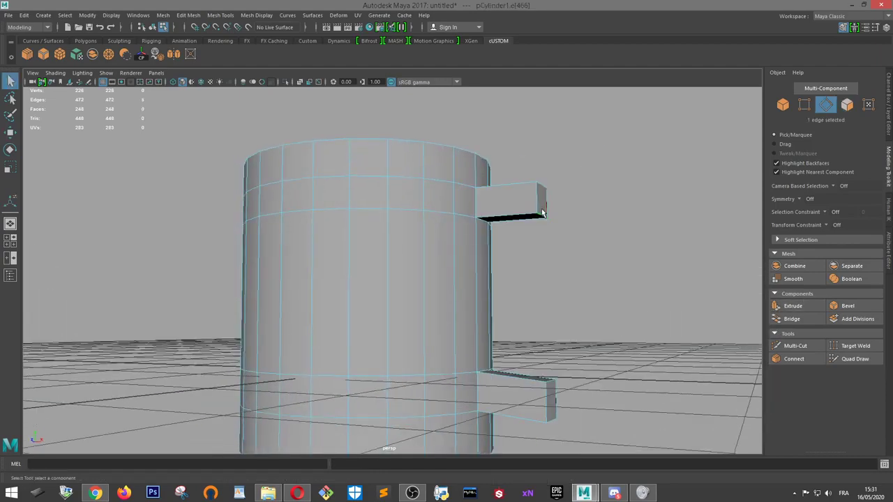
key("w")
left_click_drag(543, 190, 542, 185)
left_click_drag(561, 232, 626, 249, "alt")
middle_click_drag(626, 249, 581, 233, "alt")
scroll(581, 233, "down", 2)
left_click_drag(577, 235, 508, 233, "alt")
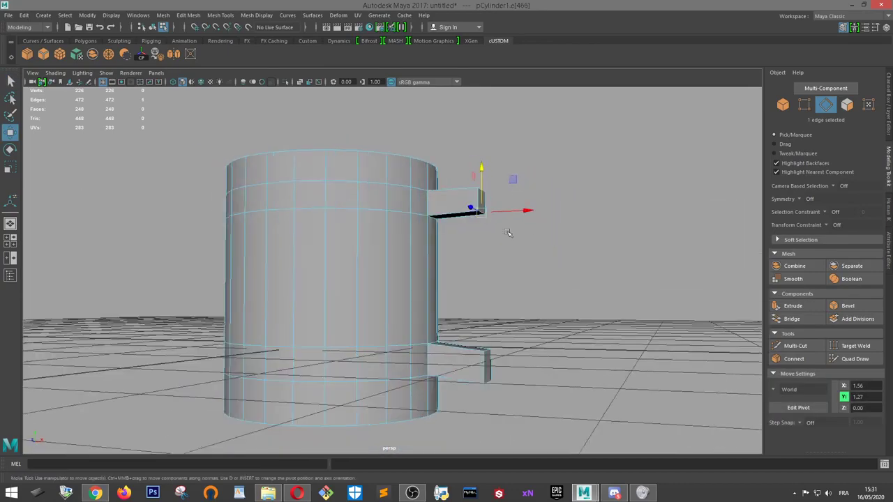
Move the upper stub's top end edge and the lower stub's bottom end edge outward along X to slant both end faces
right_click_drag(506, 230, 502, 249)
scroll(524, 212, "up", 2)
left_click_drag(524, 212, 503, 203, "alt")
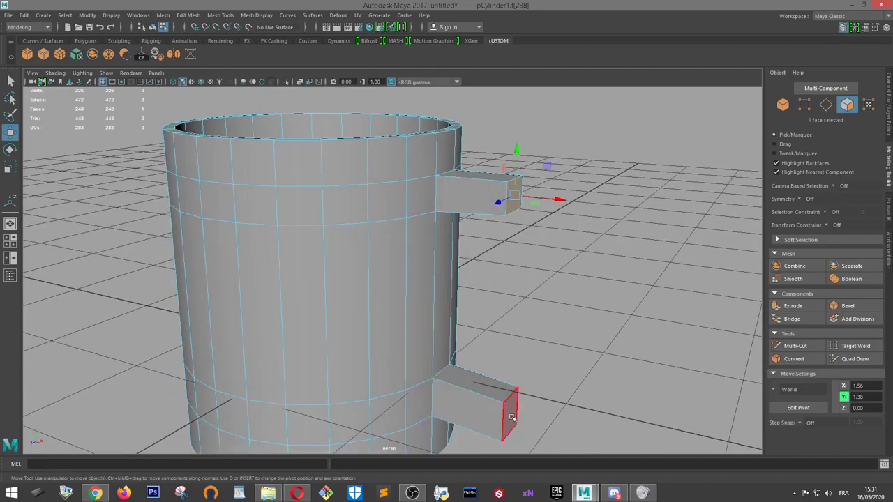
right_click_drag(512, 223, 514, 200)
left_click(517, 182)
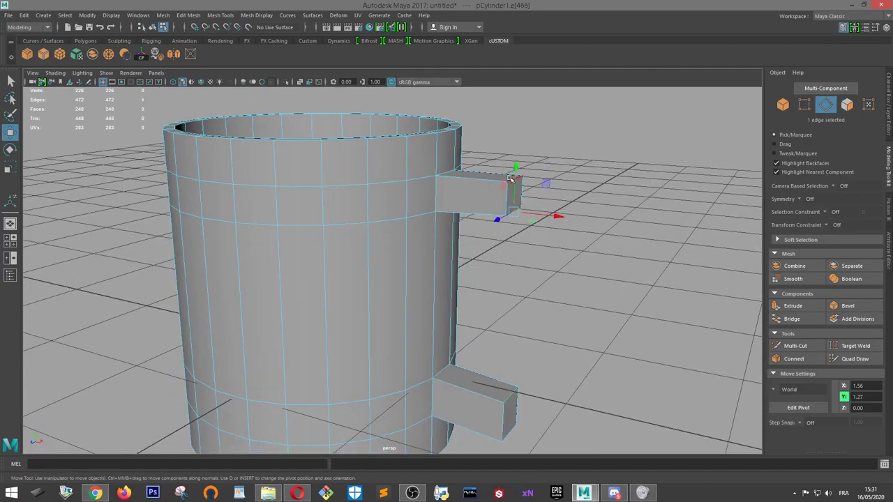
left_click(510, 179)
left_click(513, 422, "shift")
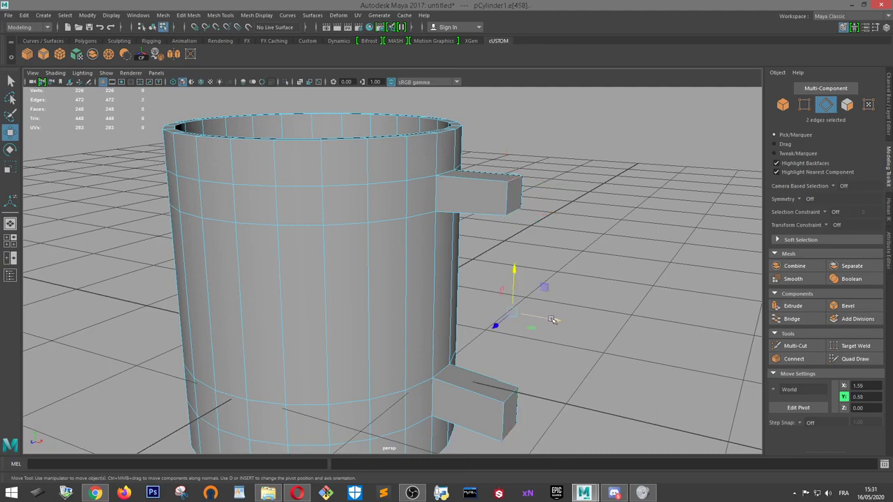
left_click_drag(551, 319, 604, 230)
Extrude the upper stub's slanted end face and lower it to just above the lower stub
right_click_drag(520, 174, 519, 177)
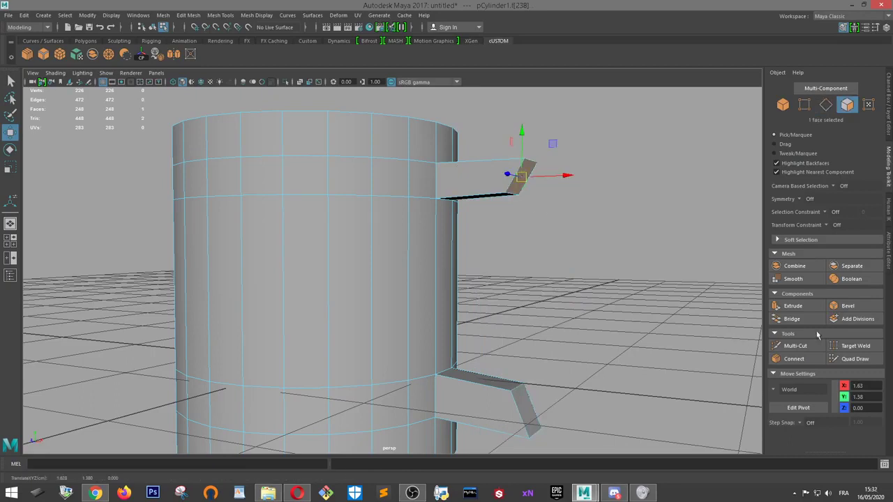
left_click(793, 306)
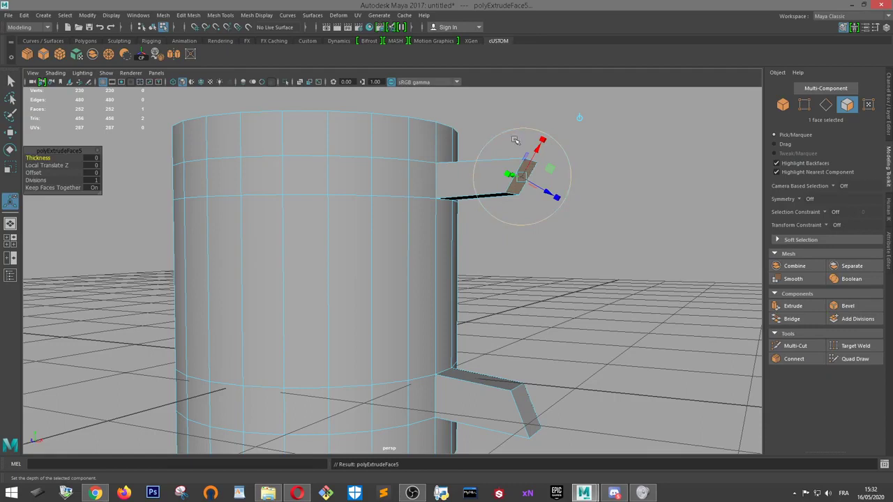
key("w")
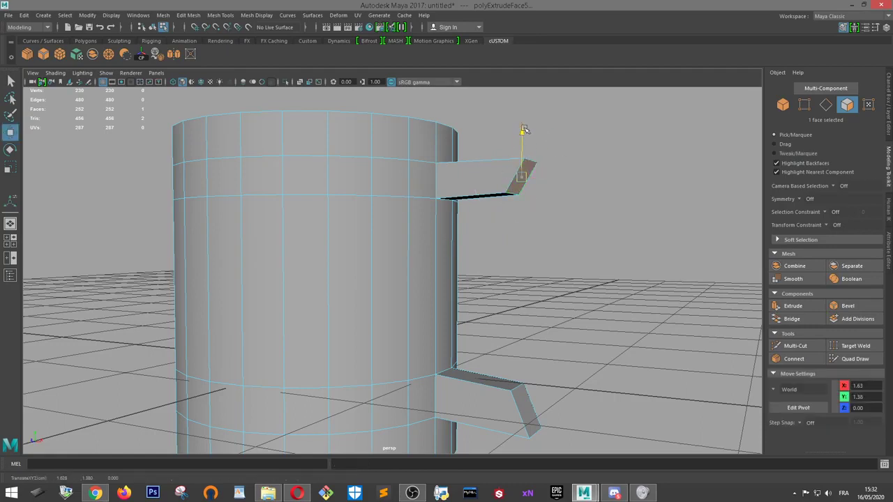
left_click_drag(525, 133, 476, 299)
Delete the end face of the downward extrusion and the facing end face of the lower stub
key("Delete")
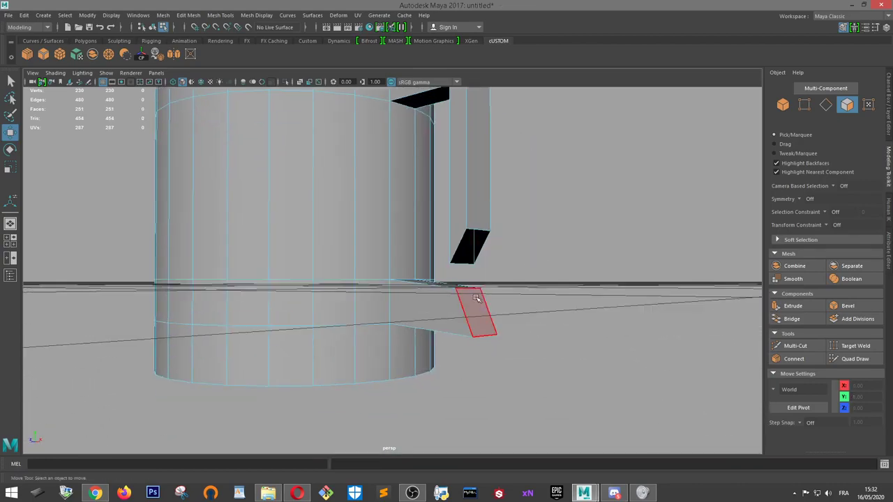
left_click(476, 300)
key("Delete")
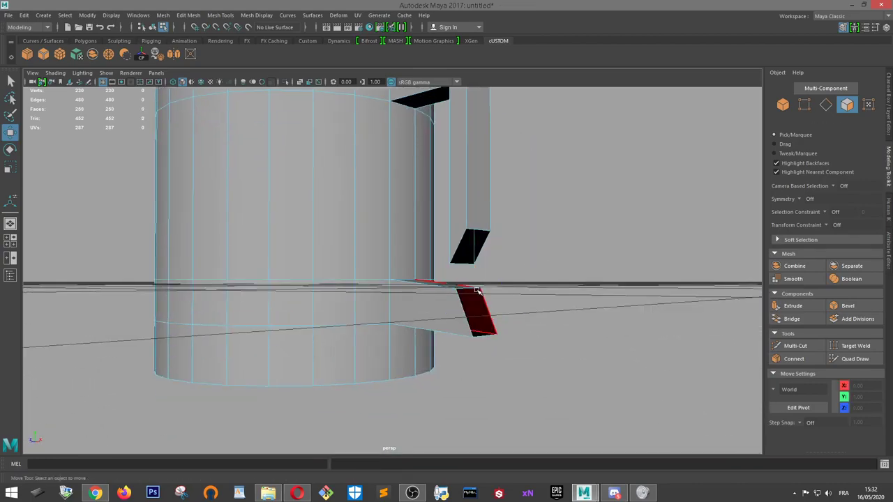
Target Weld the open edges of the vertical handle section to the matching edges of the lower stub
left_click(852, 345)
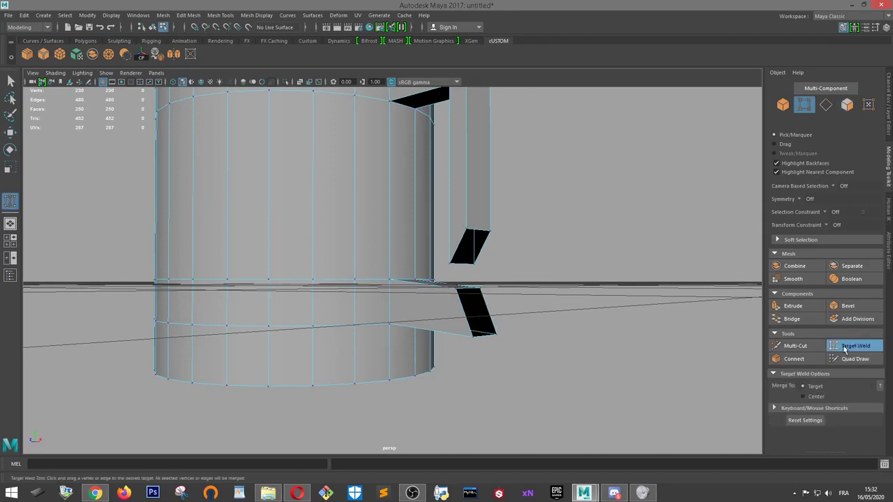
right_click_drag(475, 225, 437, 215)
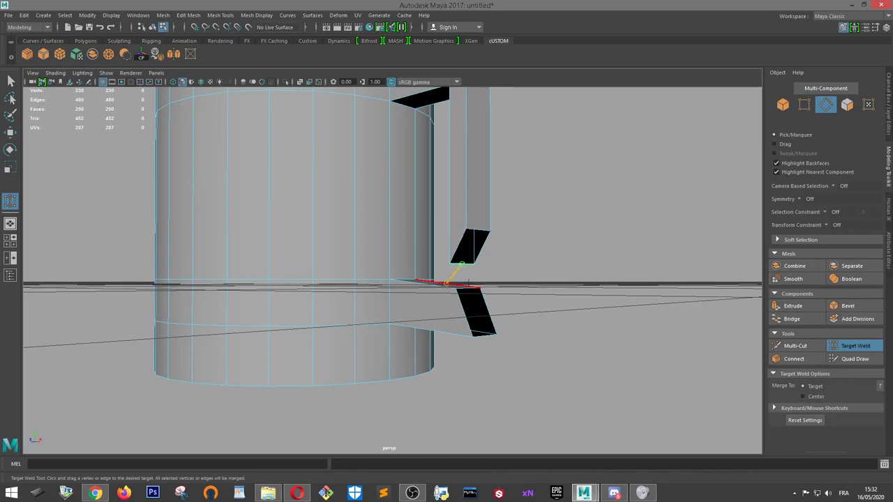
left_click_drag(468, 286, 494, 280)
middle_click_drag(494, 281, 463, 343, "alt")
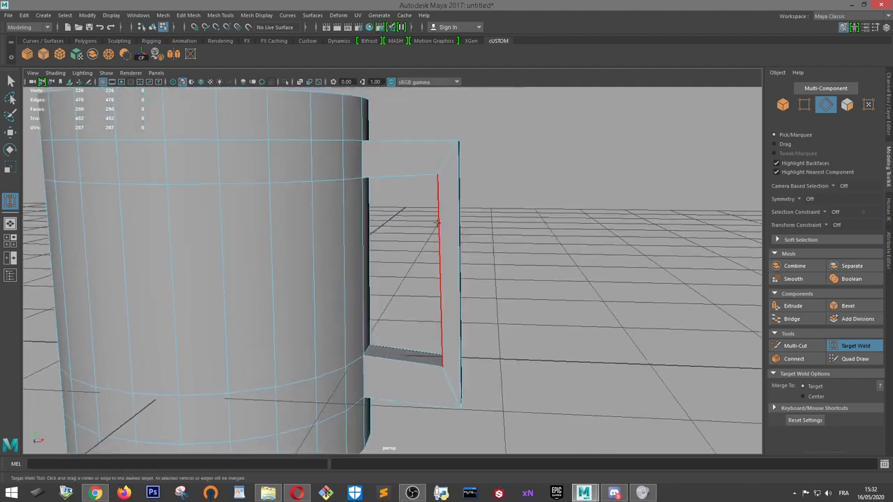
Select the whole mug, examine its handle in smooth preview, and return to the unsmoothed display
right_click_drag(438, 223, 479, 211)
left_click(498, 303)
mouse_move(496, 331)
left_mouse_down("alt")
mouse_move(500, 313)
mouse_move(490, 322)
left_mouse_up("alt")
scroll(268, 238, "down", 3)
key("w")
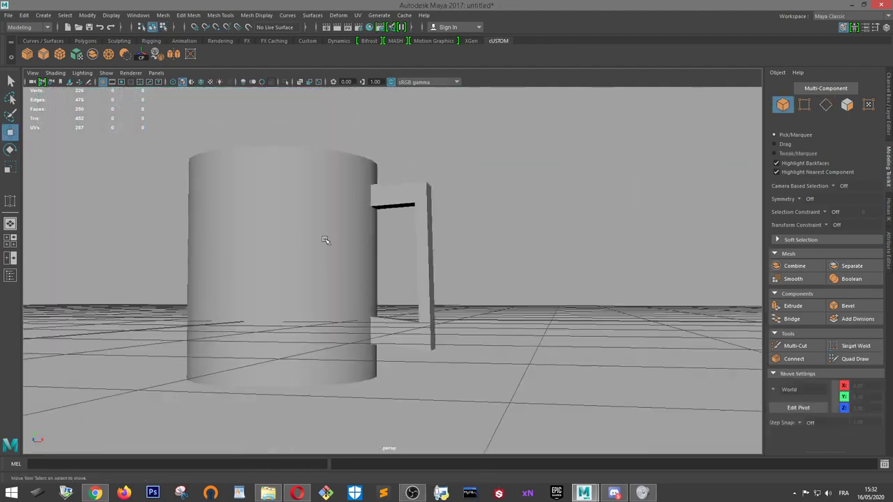
left_click(321, 241)
left_click_drag(321, 240, 328, 249, "alt")
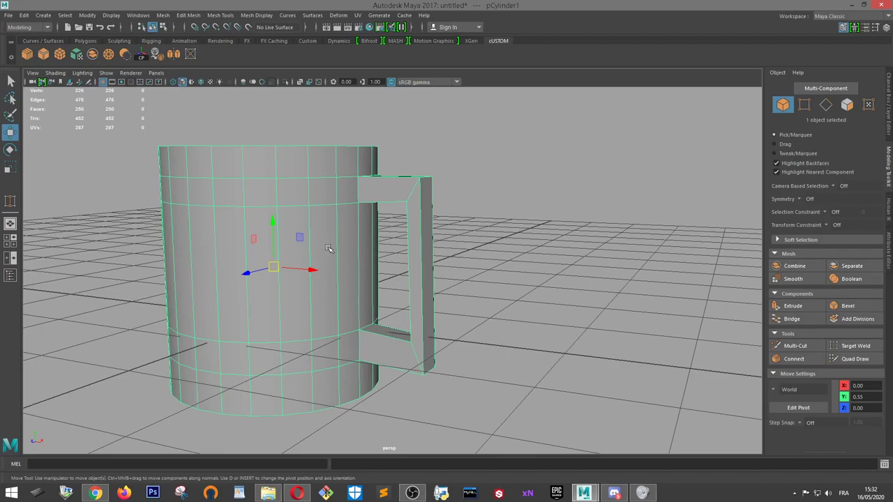
key("3")
left_click_drag(328, 249, 373, 227, "alt")
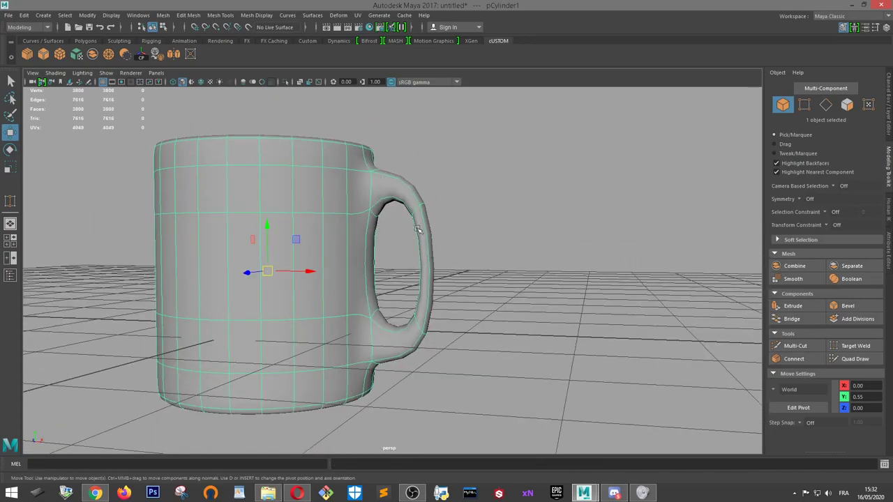
left_click_drag(400, 286, 338, 244, "alt")
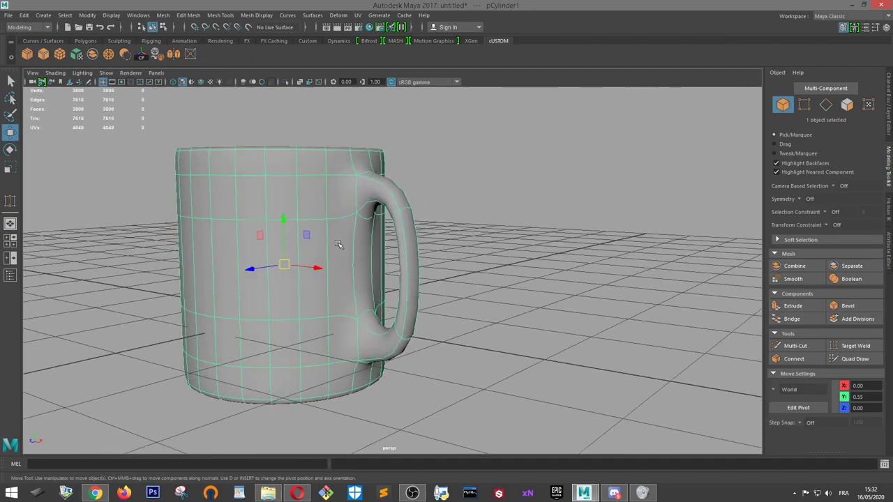
key("1")
Select the wall's edge loop along the underside of the upper handle joint and raise it to a Y of about 1.28
scroll(593, 209, "up", 2)
scroll(435, 230, "up", 3)
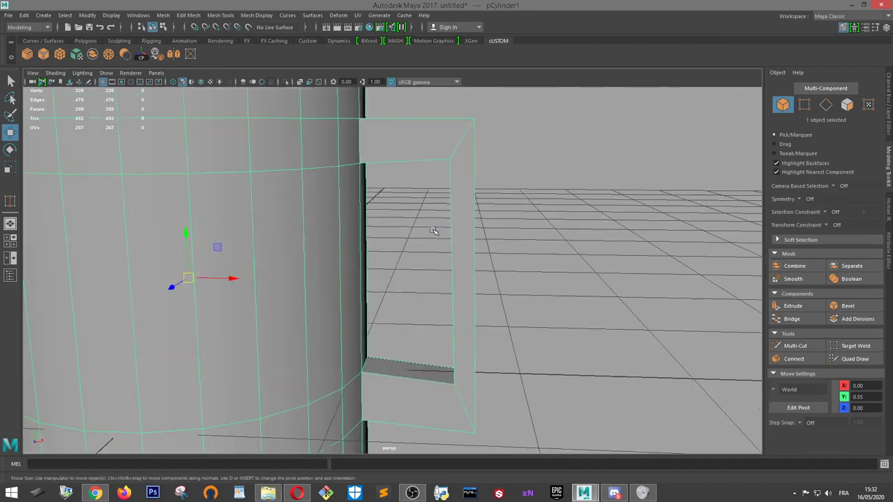
scroll(478, 217, "up", 2)
right_click_drag(484, 197, 485, 222)
left_click_drag(521, 210, 487, 216, "alt")
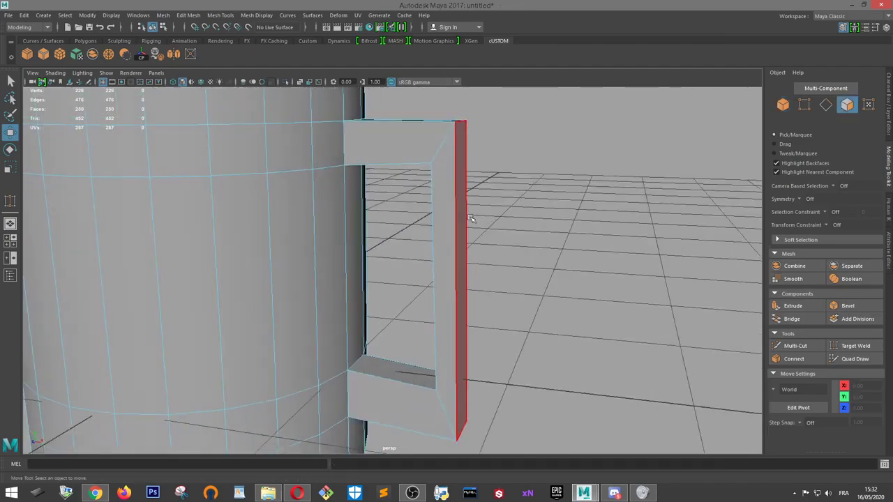
left_click(468, 219)
left_click_drag(505, 285, 333, 164)
right_click_drag(334, 164, 333, 136)
double_click(318, 128)
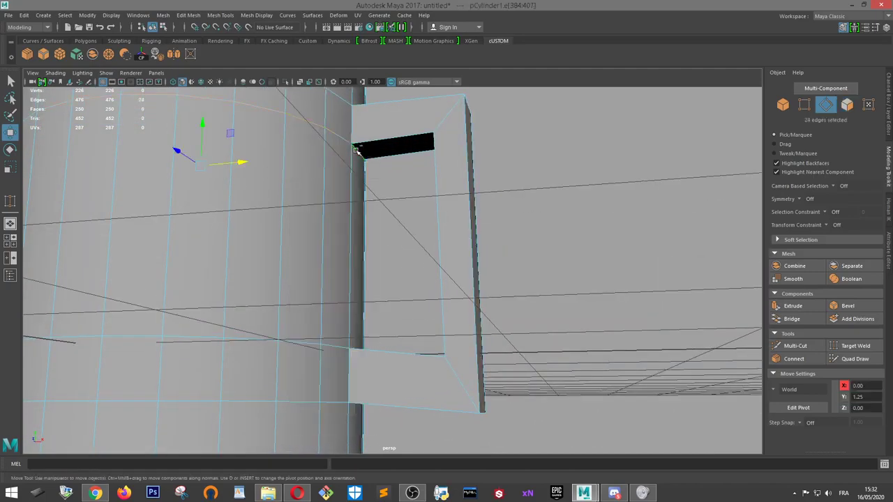
left_click_drag(381, 131, 294, 143, "alt")
left_click_drag(379, 170, 370, 175, "alt")
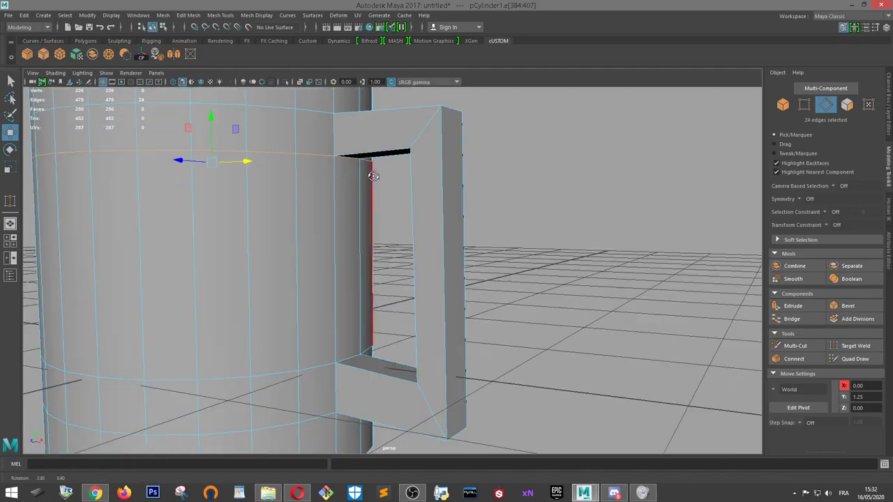
left_click_drag(210, 122, 212, 116)
left_click_drag(314, 259, 364, 293, "alt")
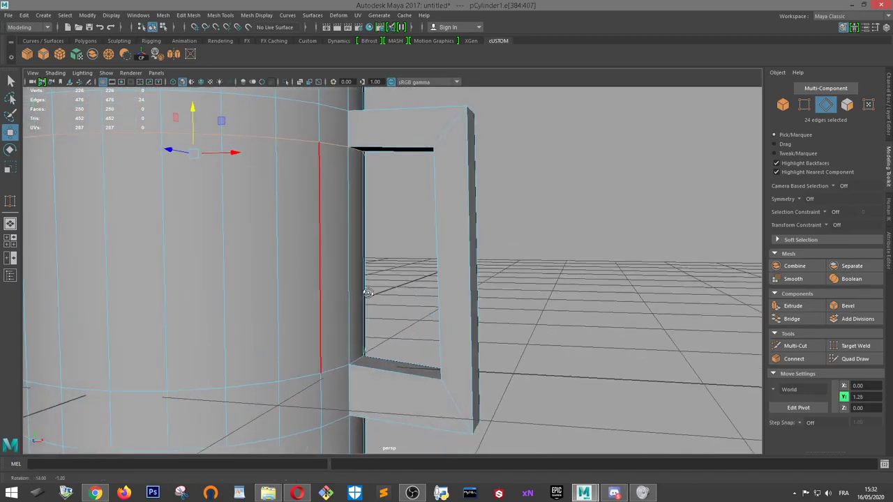
Check the handle's shape in smooth preview, then restore the unsmoothed display
key("3")
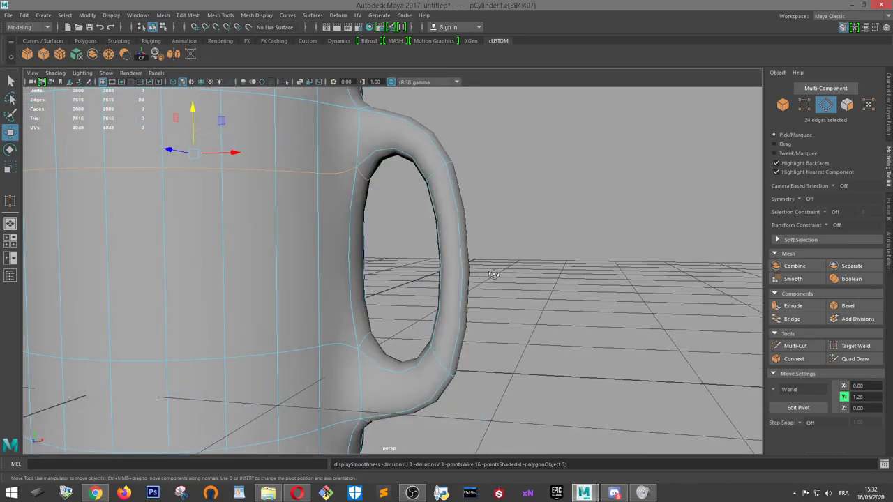
mouse_move(493, 274)
left_mouse_down("alt")
mouse_move(490, 268)
mouse_move(486, 278)
left_mouse_up("alt")
key("1")
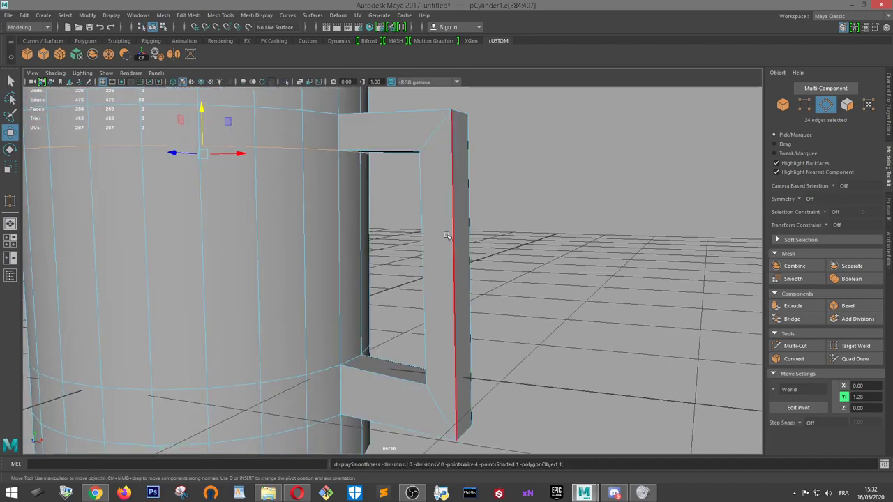
Connect the four vertical edges of the handle grip with one segment at slide 0.5 and pull the new loop outward along X
double_click(423, 245)
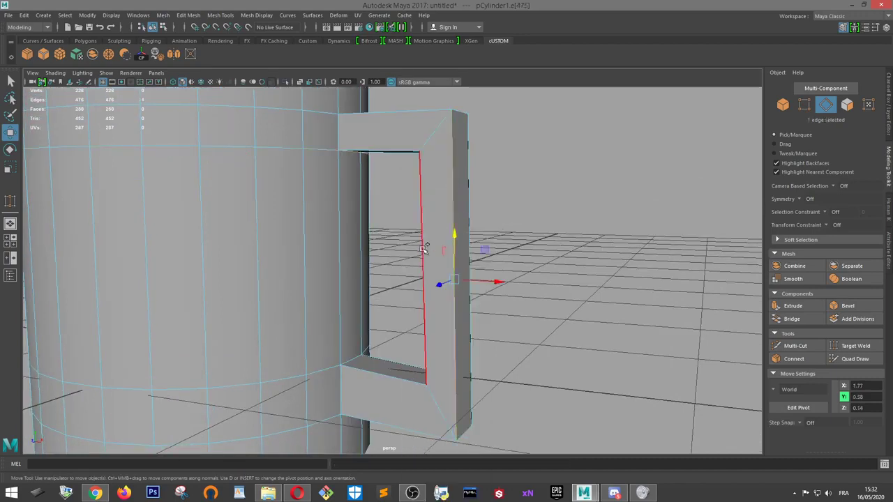
left_click(791, 359)
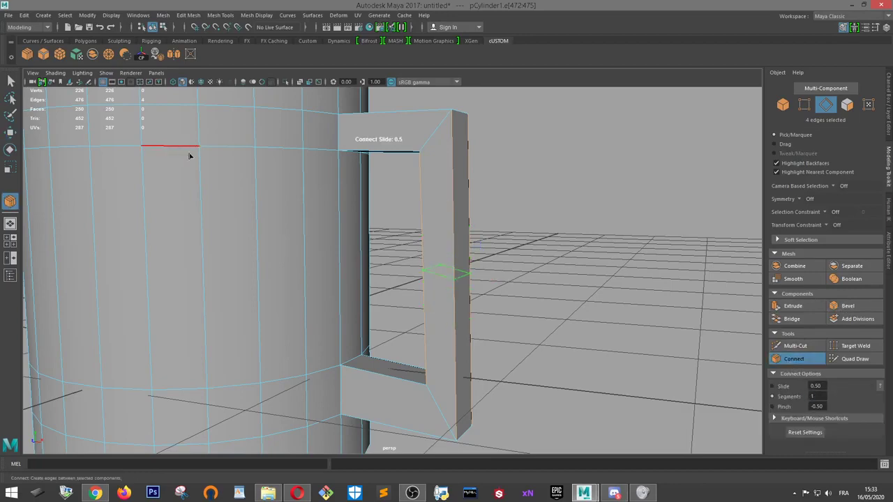
key("w")
left_click_drag(395, 192, 416, 193, "alt")
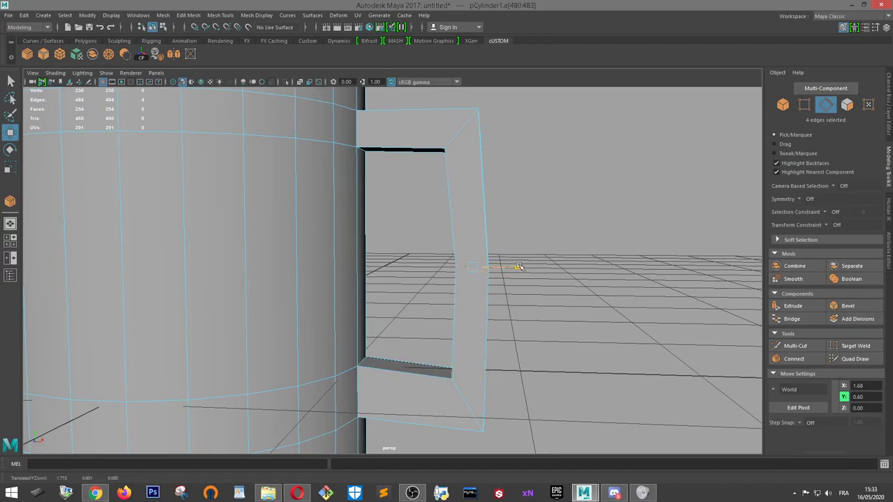
key("r")
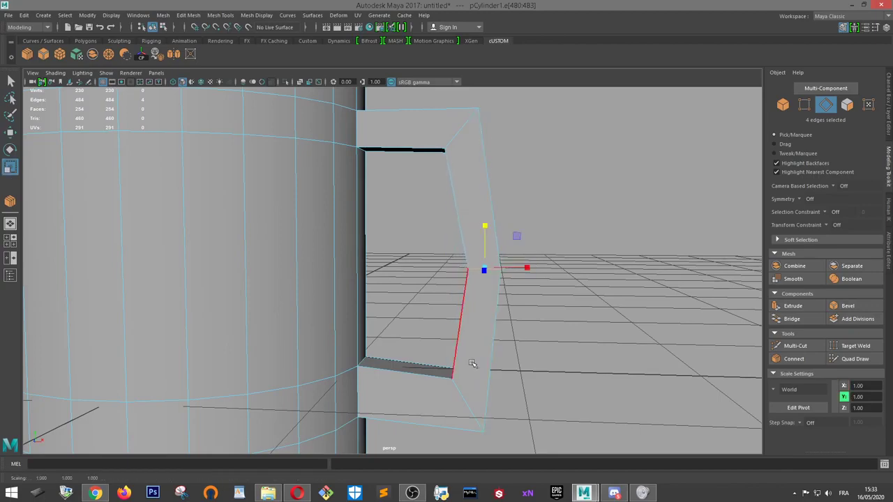
Turn on smooth preview for the mug and compare the bowed handle's smoothed and unsmoothed shapes
scroll(528, 298, "down", 5)
key("3")
left_click_drag(406, 237, 465, 200, "alt")
key("1")
key("3")
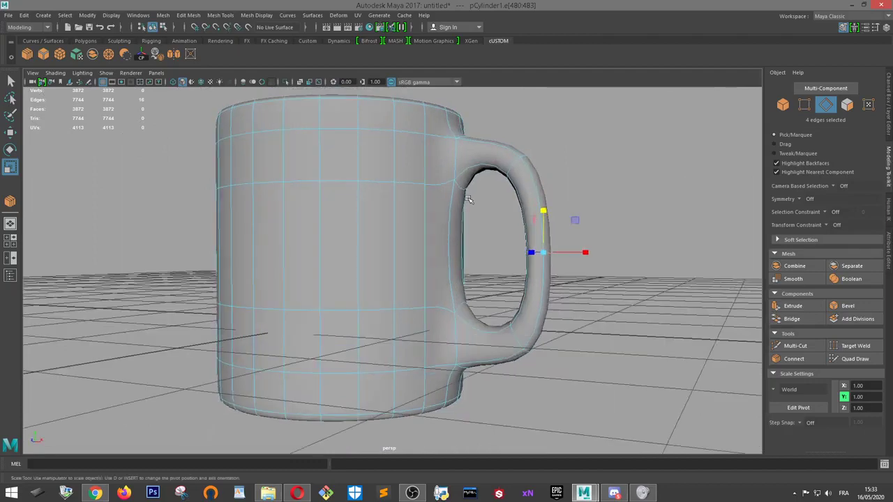
scroll(465, 198, "up", 4)
scroll(463, 202, "down", 4)
scroll(459, 203, "up", 2)
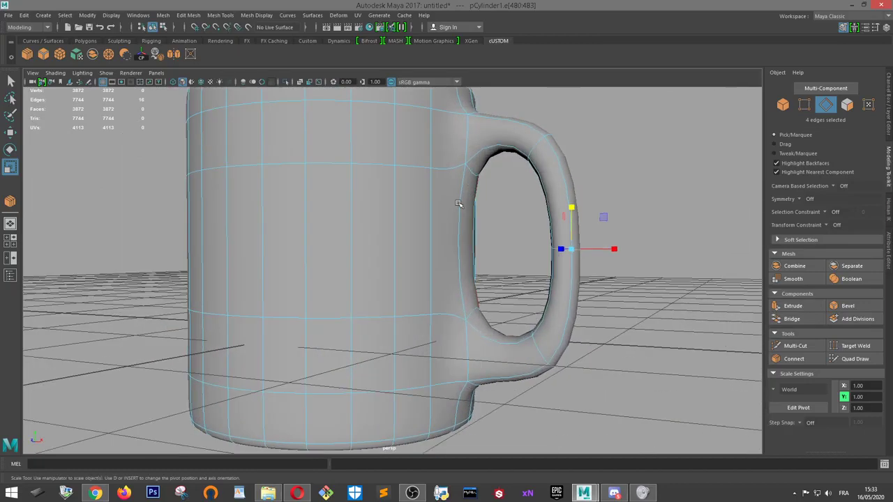
left_click_drag(498, 193, 494, 243, "alt")
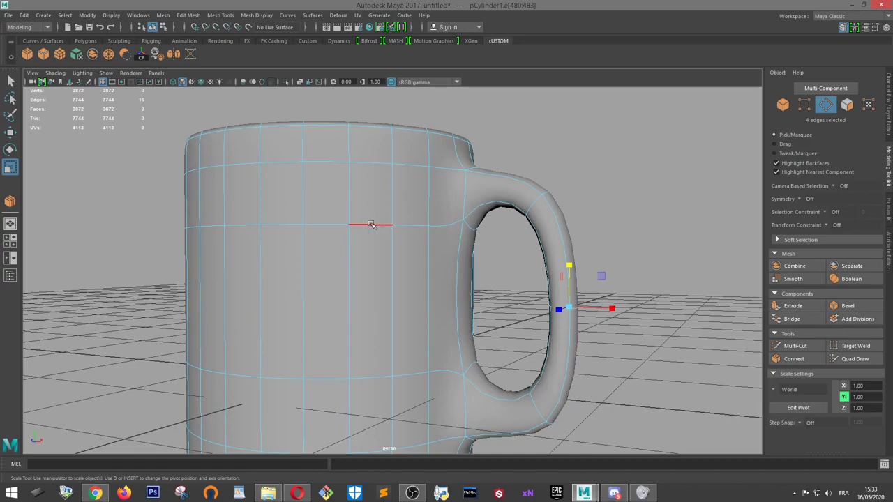
Select the edge loops at the mug's rim and apply a crease to them with the Crease Tool
left_click_drag(408, 263, 474, 228, "alt")
double_click(447, 259)
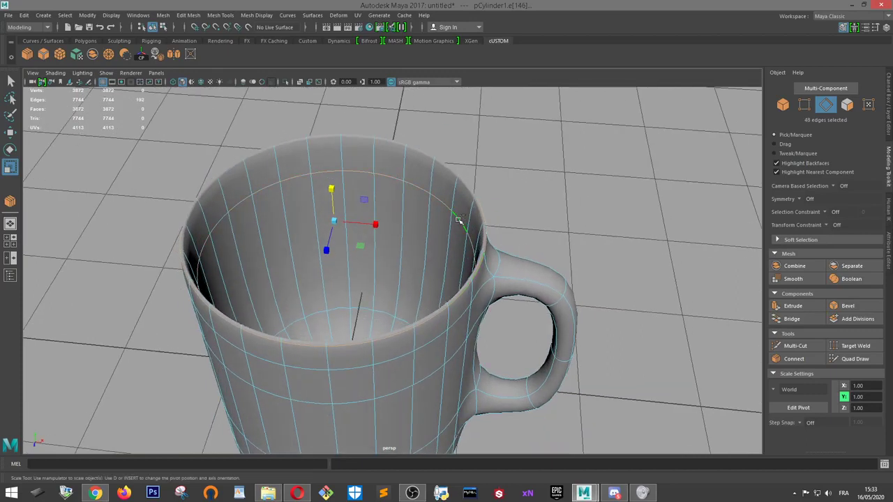
right_click(458, 220, "shift")
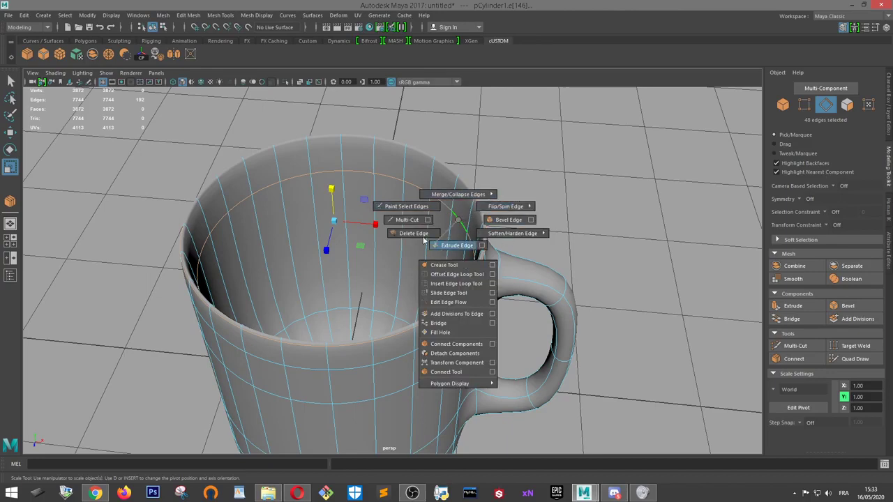
left_click(443, 264)
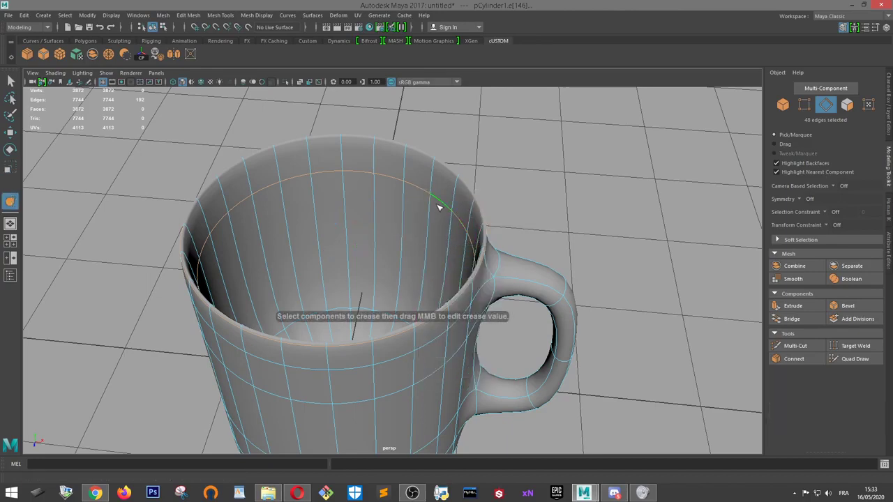
middle_click_drag(439, 208, 490, 179)
left_click_drag(491, 187, 566, 223, "alt")
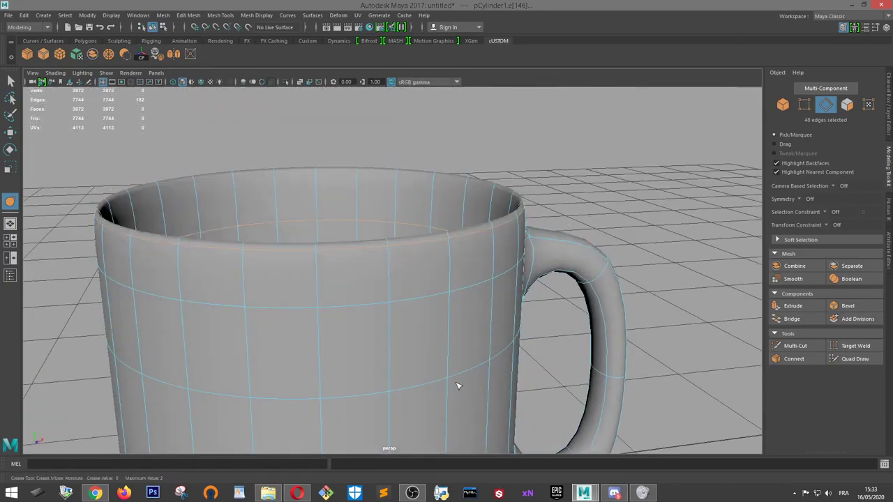
Try creasing both edge loops of the mug's rim with the Crease Tool
mouse_move(510, 302)
left_mouse_down("alt")
mouse_move(548, 305)
mouse_move(524, 305)
left_mouse_up("alt")
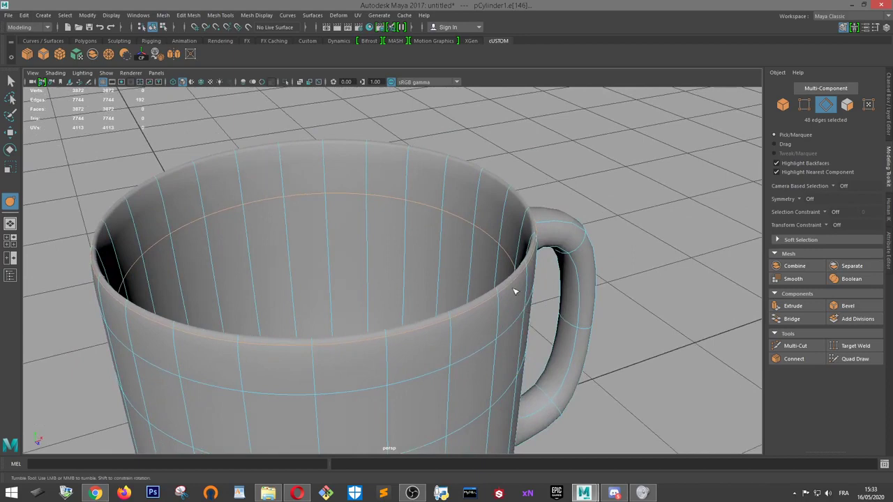
scroll(545, 272, "up", 2)
right_click_drag(514, 265, 580, 190, "shift")
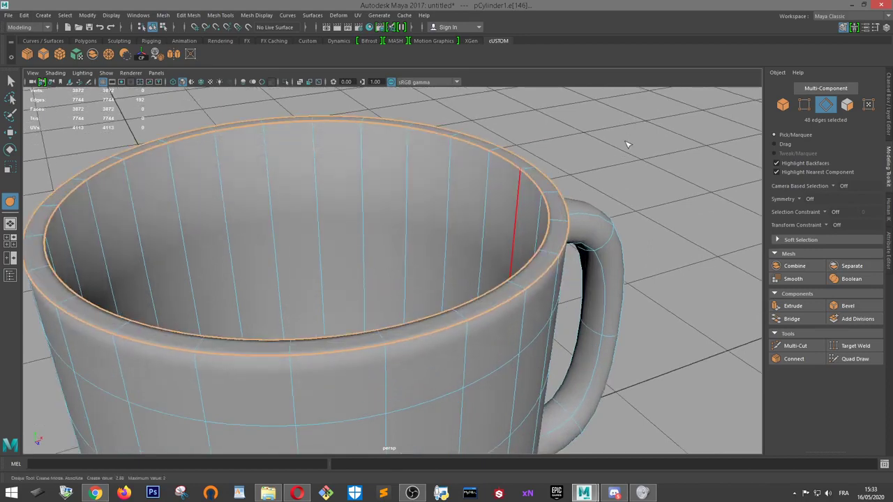
middle_click_drag(551, 266, 365, 241)
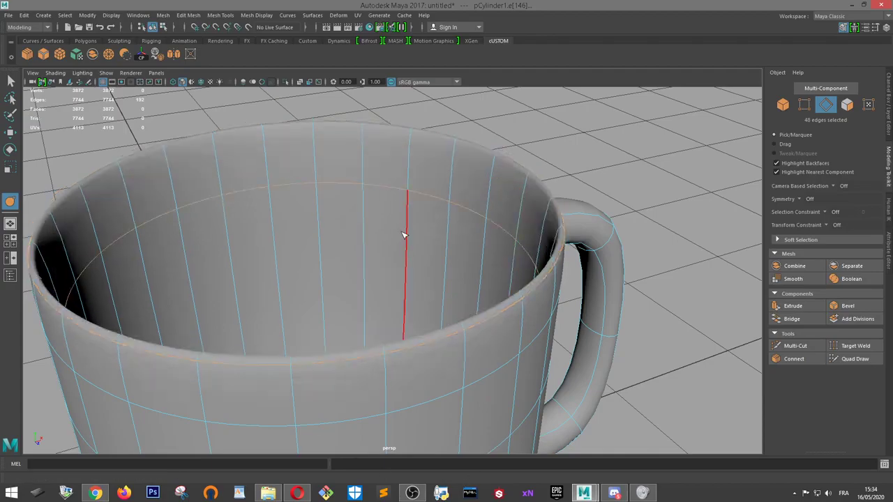
Restore the unsmoothed display and connect the vertical edges of the mug's inner wall with one segment at slide 0.5
left_click_drag(578, 202, 548, 243, "alt")
key("1")
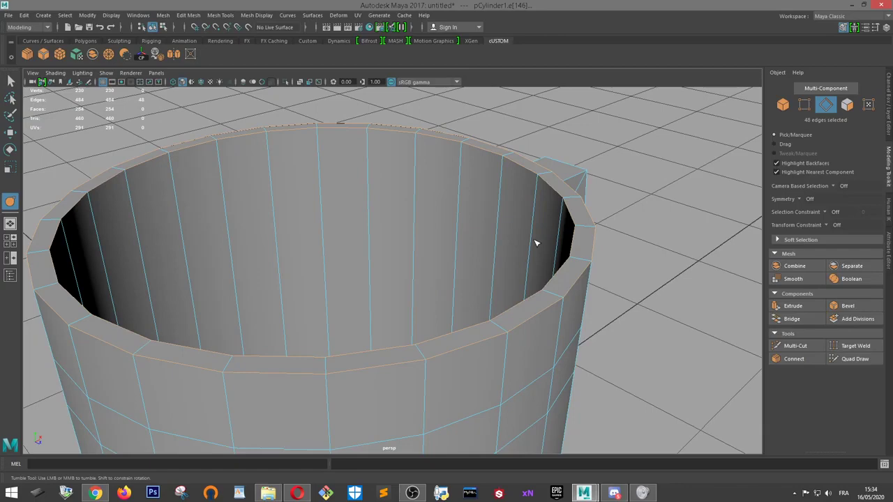
left_click_drag(535, 243, 516, 252, "alt")
left_click(462, 206)
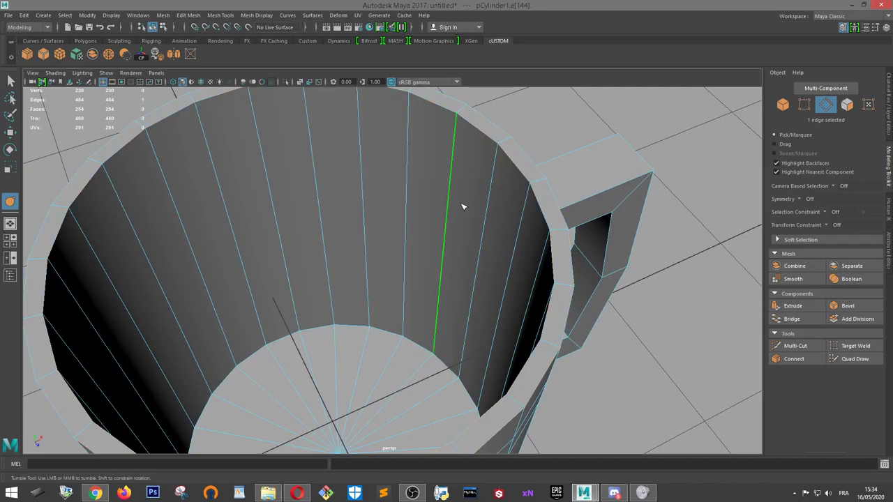
key("w")
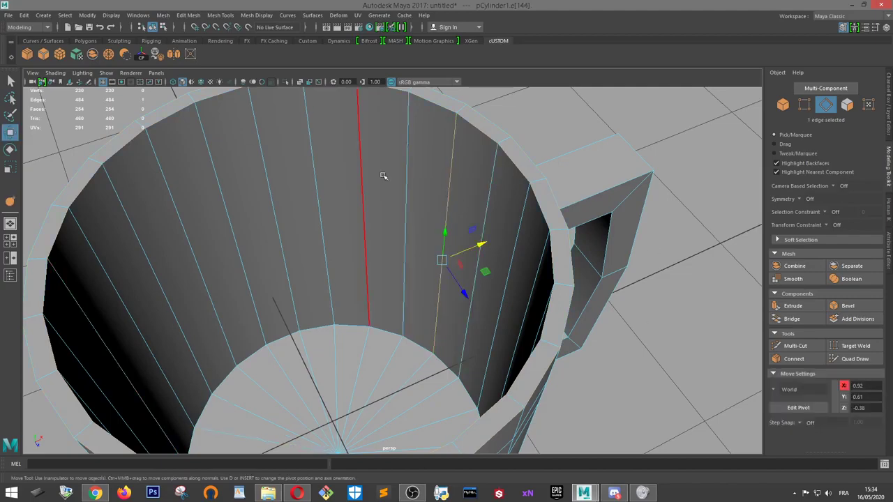
left_click(398, 170)
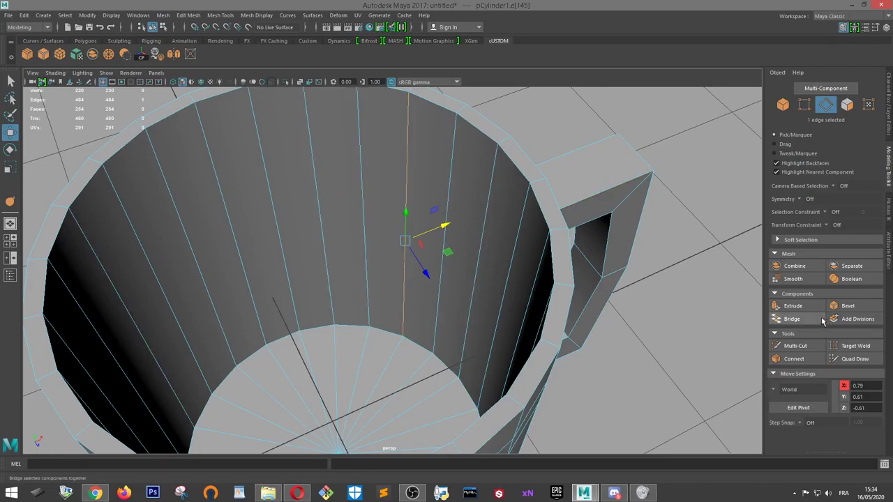
left_click(794, 358)
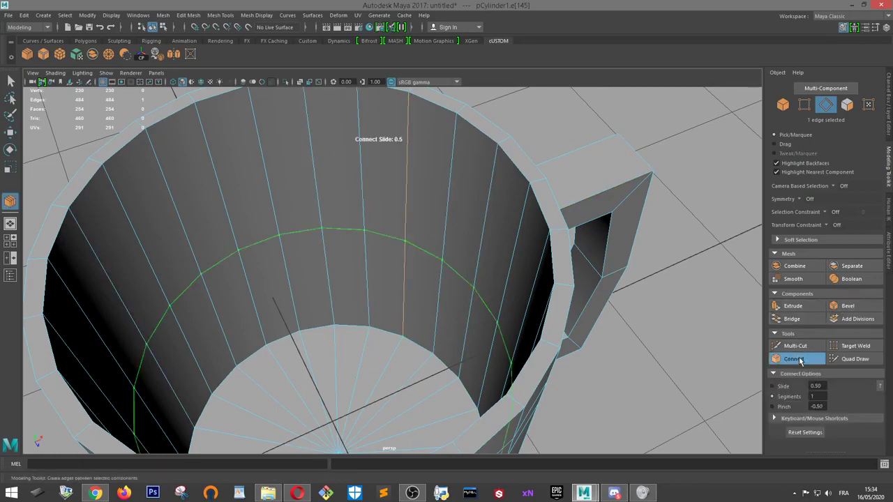
Raise the new inner-wall edge loop along Y to 1.47, just below the rim
scroll(414, 240, "down", 2)
left_click(414, 240)
key("w")
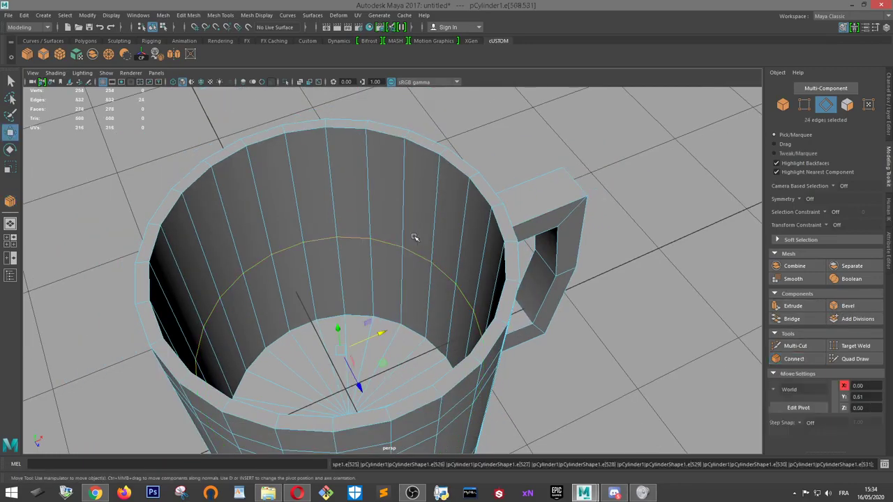
left_click_drag(345, 338, 468, 226)
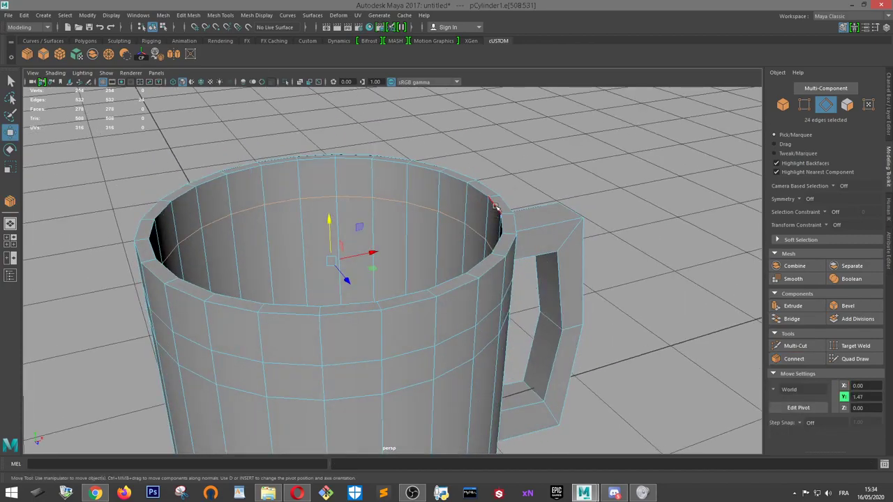
In smooth preview, crease the edge loop at the mug's rim to about 0.6 with the Crease Tool
key("3")
right_click_drag(486, 202, 530, 186, "alt")
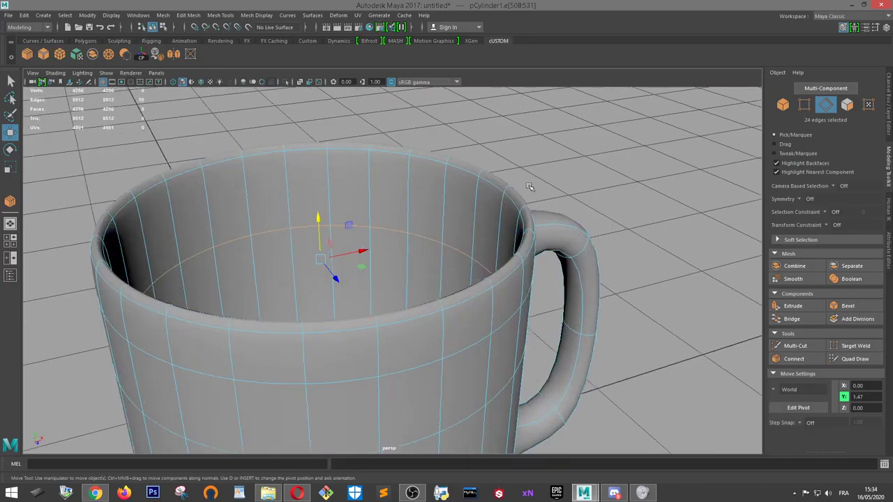
double_click(513, 196)
left_click_drag(514, 196, 510, 247, "alt")
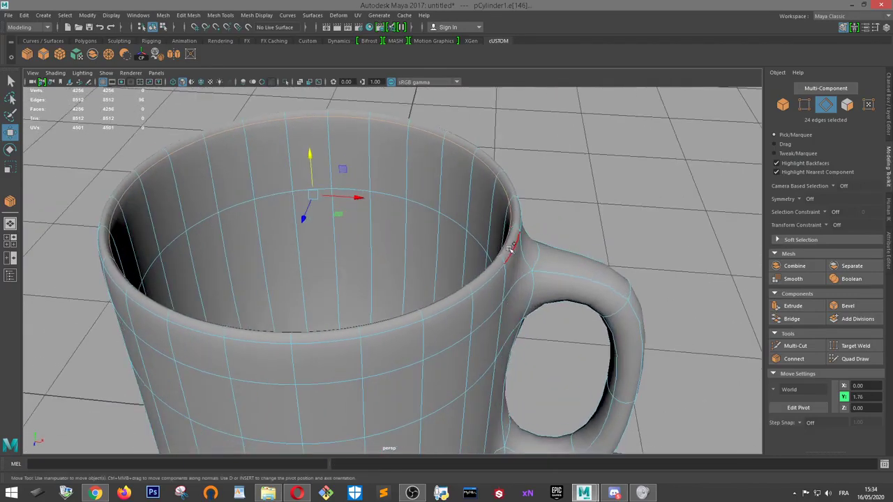
right_click_drag(509, 253, 517, 295, "shift")
middle_click_drag(507, 278, 528, 293)
right_click_drag(481, 175, 528, 158)
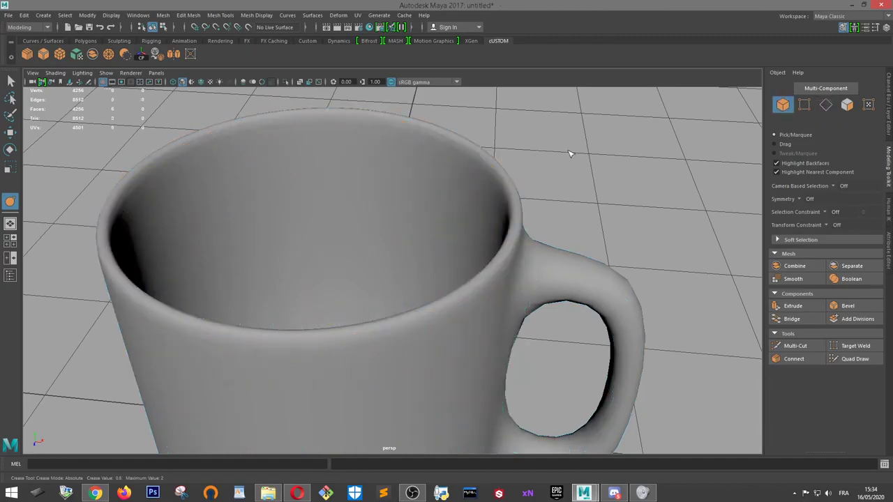
Crease the edge loop around the mug's inside floor to about 1.35 with the Crease Tool, then return to object mode
left_click_drag(572, 154, 531, 266, "alt")
scroll(566, 217, "up", 8)
left_click(411, 253)
scroll(400, 251, "up", 3)
right_click_drag(400, 225, 399, 201)
left_click_drag(387, 263, 464, 168, "alt")
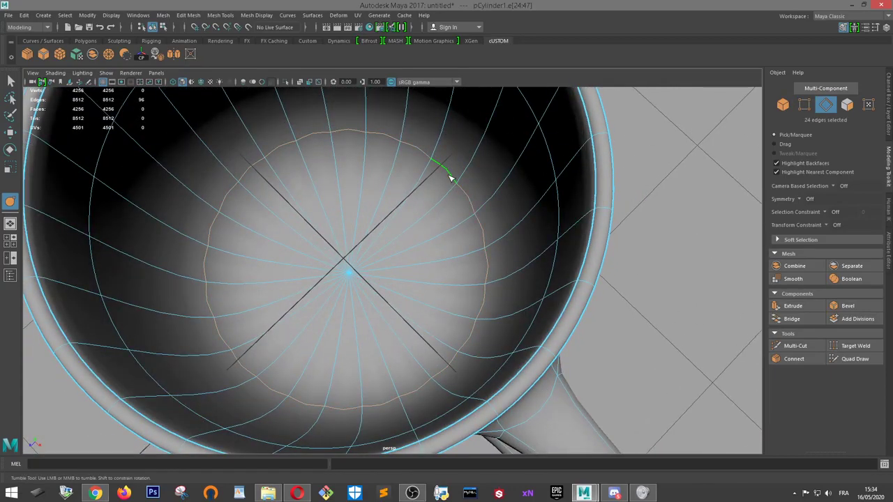
right_click_drag(450, 178, 429, 222, "shift")
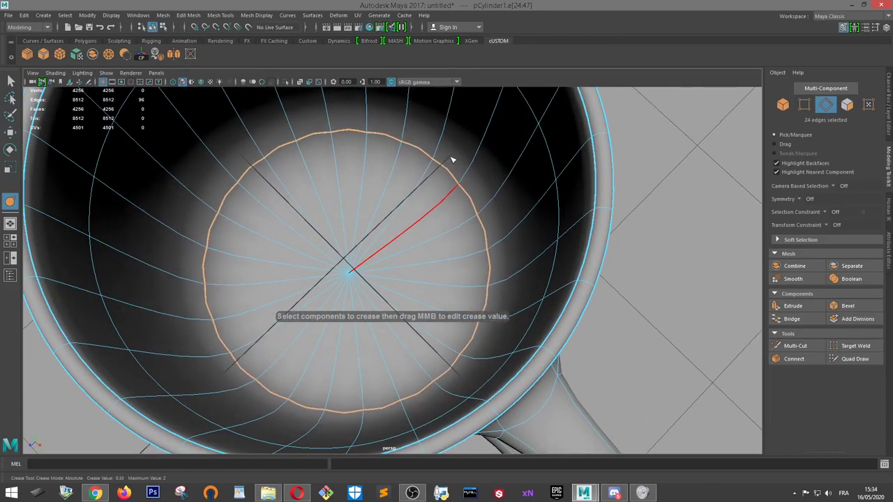
middle_click_drag(452, 160, 525, 111)
mouse_move(519, 192)
middle_mouse_down()
mouse_move(449, 247)
mouse_move(487, 185)
mouse_move(556, 139)
mouse_move(516, 200)
middle_mouse_up()
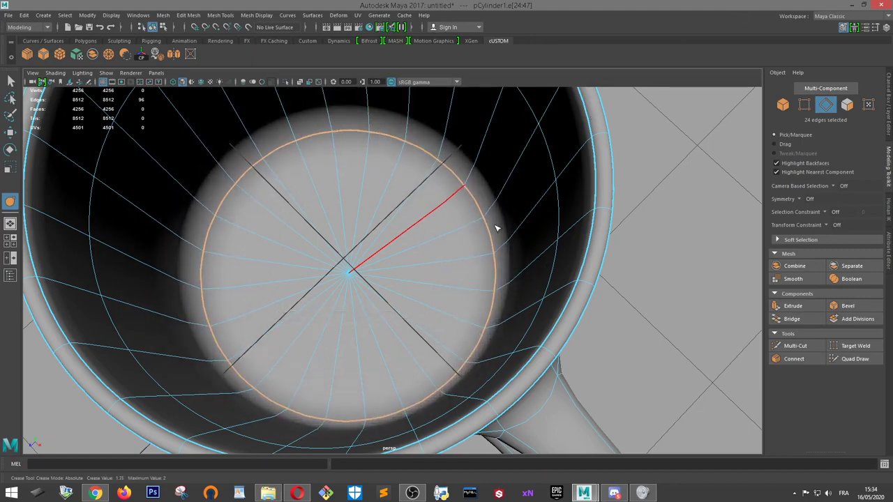
right_click_drag(449, 190, 492, 175)
Select the edge loop around the underside of the mug's base and crease it with the Crease Tool
left_click(614, 241)
scroll(613, 241, "down", 5)
left_click_drag(612, 241, 454, 181, "alt")
left_click(455, 180)
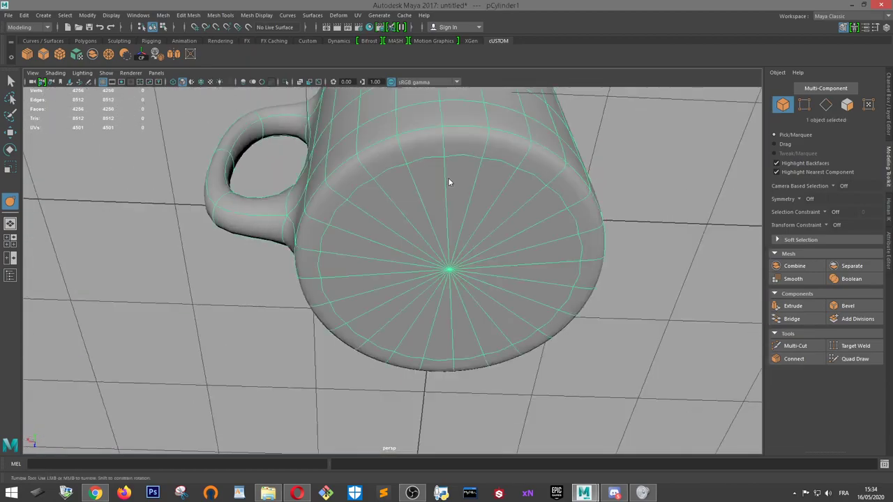
right_click_drag(448, 182, 427, 199)
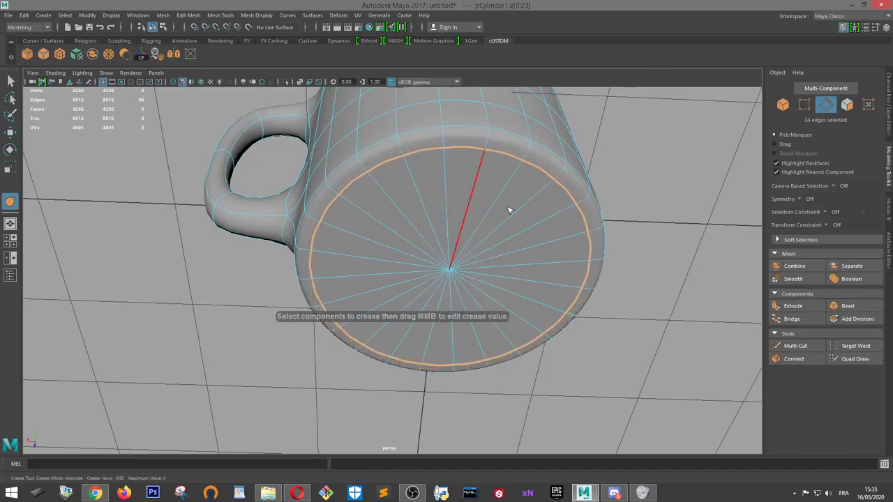
Crease the outer edge loop just above the mug's base to about 0.88 with the Crease Tool
left_click_drag(543, 157, 271, 295, "alt")
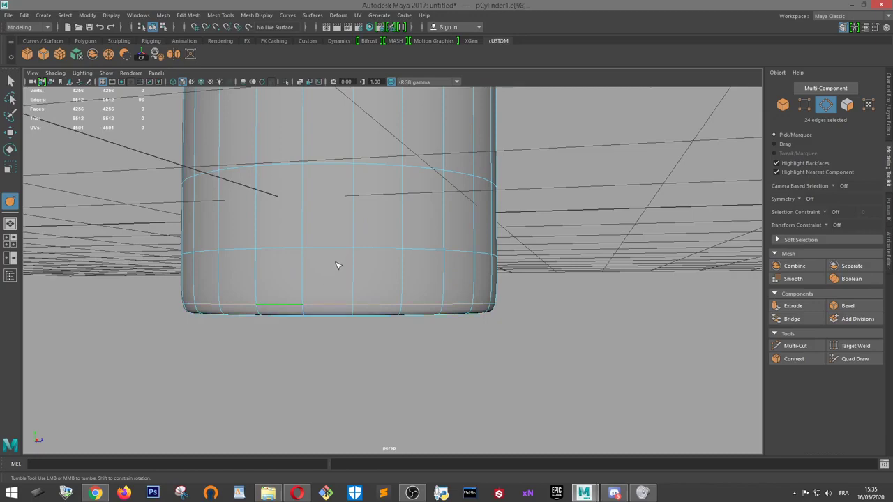
left_click_drag(337, 265, 353, 235, "alt")
right_click_drag(353, 235, 373, 235, "shift")
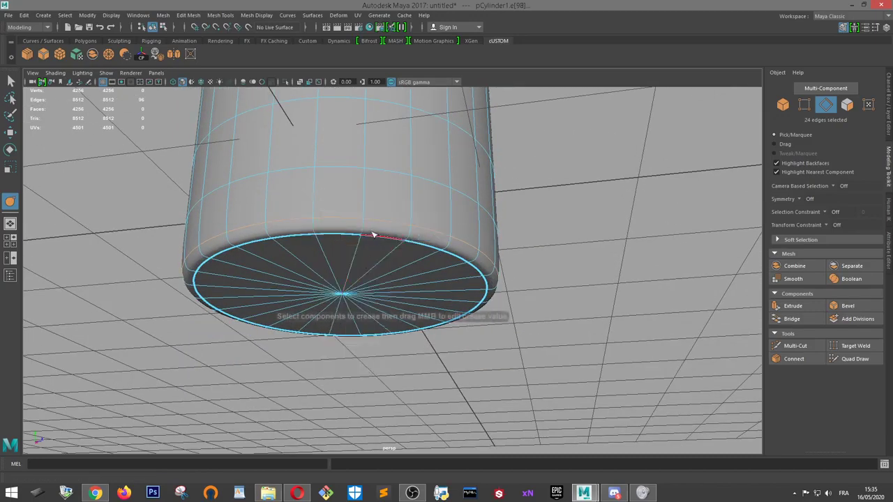
middle_click_drag(373, 235, 321, 325)
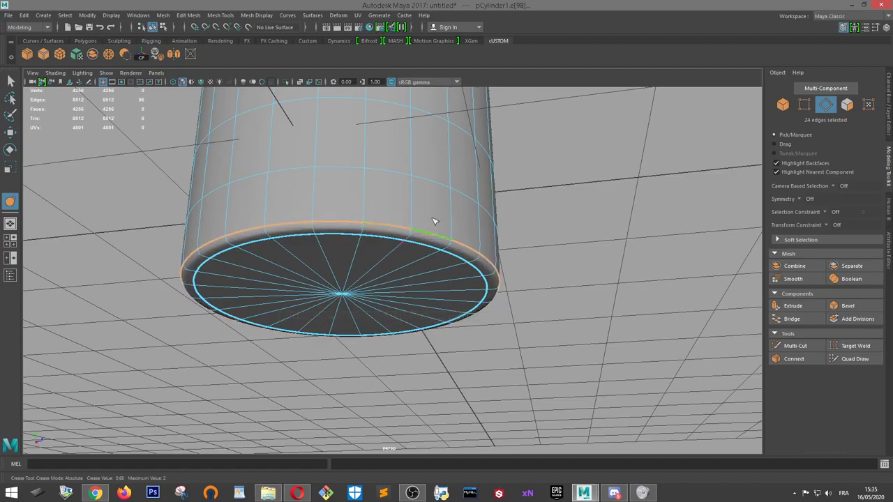
Examine the creased mug's rim, base and handle joints from several angles in smooth preview, with the whole mug selected
left_click_drag(434, 221, 439, 241, "alt")
scroll(418, 213, "down", 4)
left_click_drag(400, 214, 499, 209, "alt")
middle_click_drag(492, 155, 477, 257, "alt")
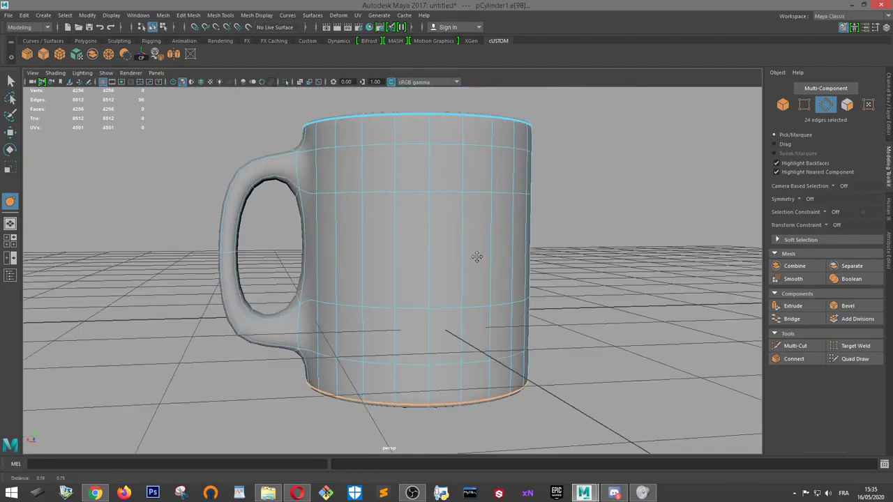
scroll(385, 249, "up", 3)
left_click_drag(383, 249, 563, 255, "alt")
scroll(415, 247, "down", 5)
right_click_drag(393, 226, 538, 209)
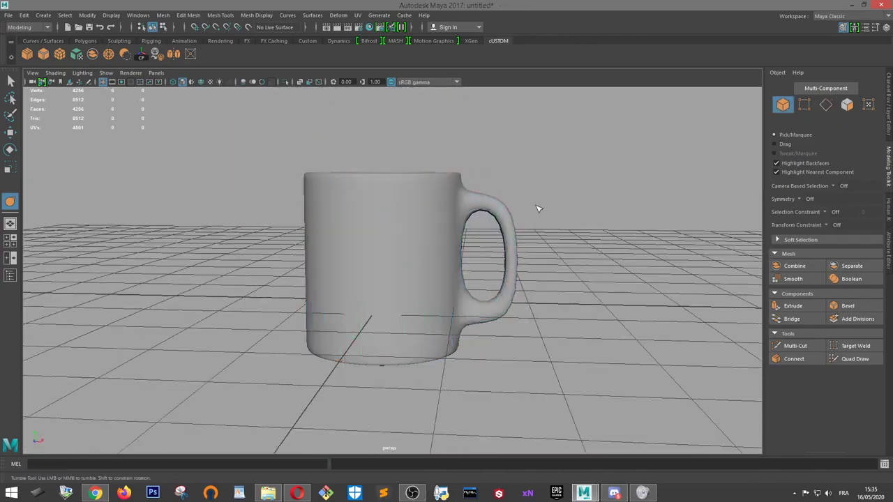
left_click_drag(538, 208, 374, 223, "alt")
left_click(344, 227)
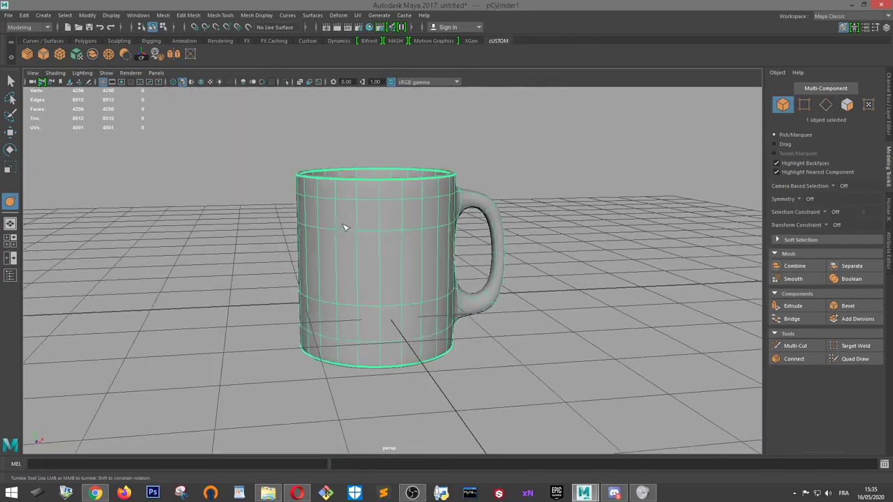
scroll(344, 227, "down", 2)
scroll(335, 254, "up", 3)
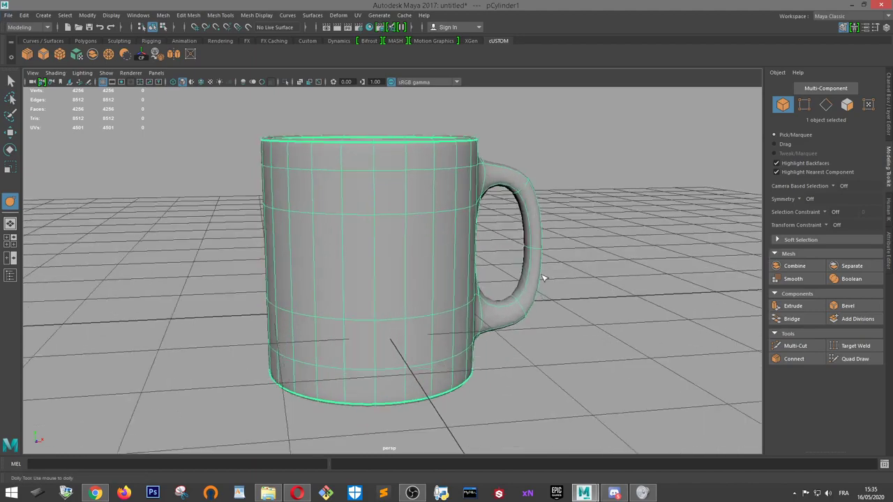
left_click_drag(517, 303, 545, 334, "alt")
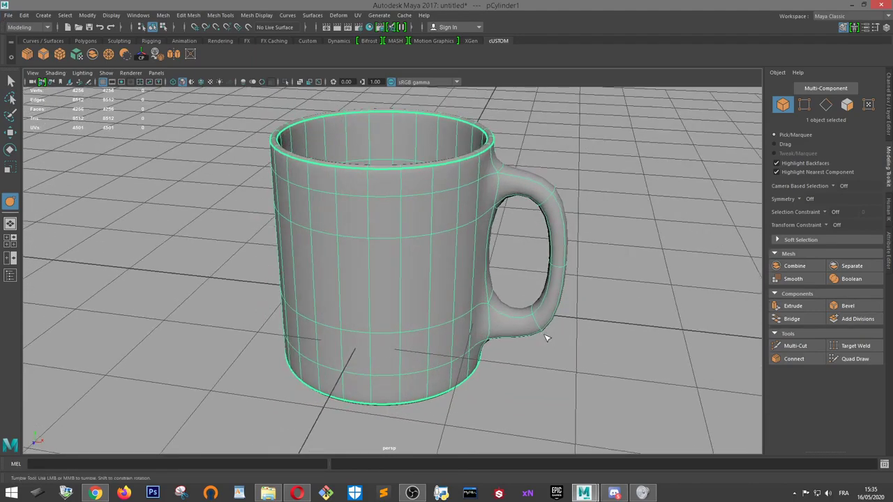
right_click_drag(482, 186, 512, 209, "alt")
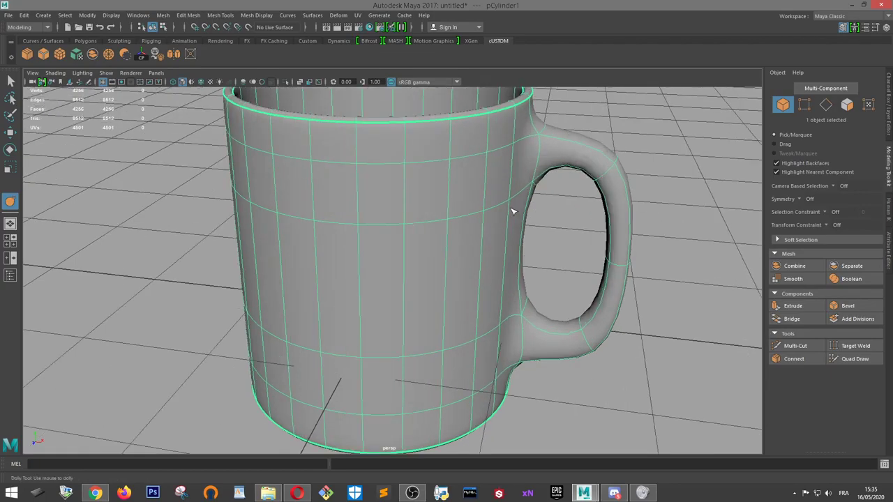
left_click_drag(530, 238, 514, 219, "alt")
Select the four horizontal edge loops around the body at the handle's upper and lower joints, and crease them in smooth preview
key("w")
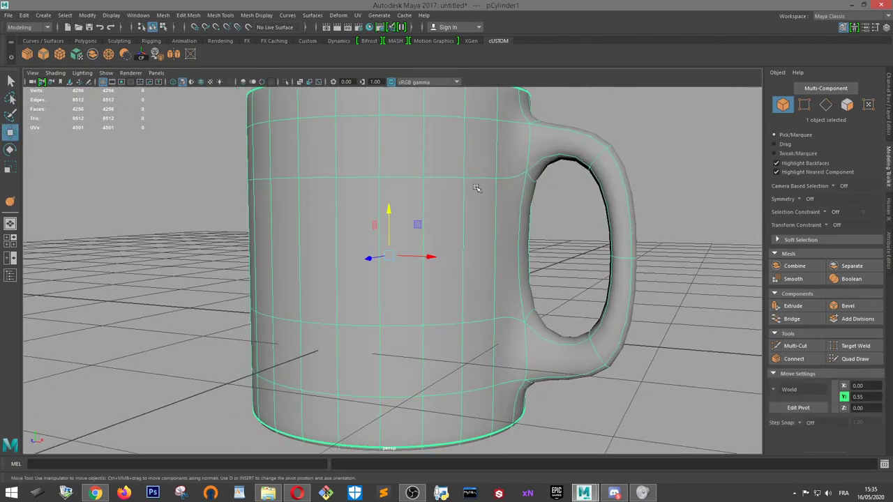
key("1")
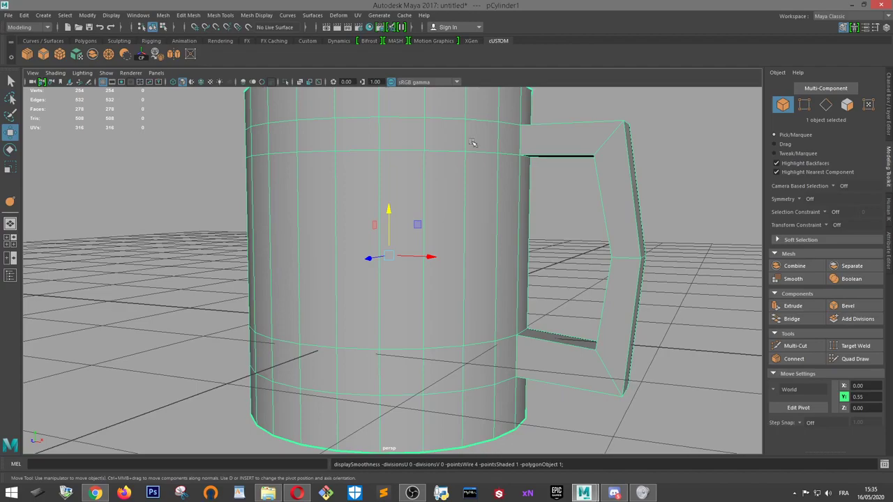
right_click_drag(472, 142, 470, 115)
double_click(439, 151)
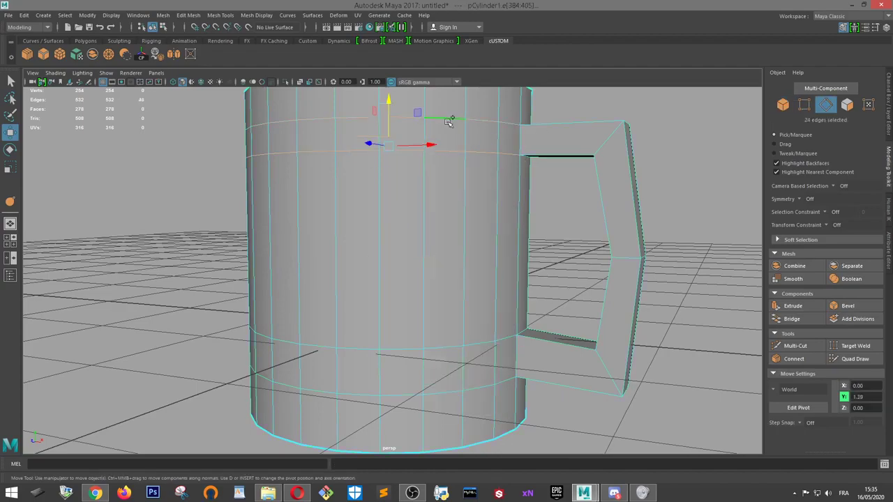
left_click_drag(590, 143, 412, 200, "alt")
left_click_drag(410, 273, 415, 315, "alt")
double_click(407, 378, "shift")
left_click_drag(407, 378, 490, 362, "alt")
left_click_drag(474, 431, 503, 199, "alt")
left_click(503, 298, "shift")
left_click(502, 152, "shift")
left_click_drag(503, 152, 473, 202, "alt")
key("3")
right_click(471, 201, "shift")
right_click_drag(476, 203, 461, 243, "shift")
middle_click_drag(457, 260, 651, 144)
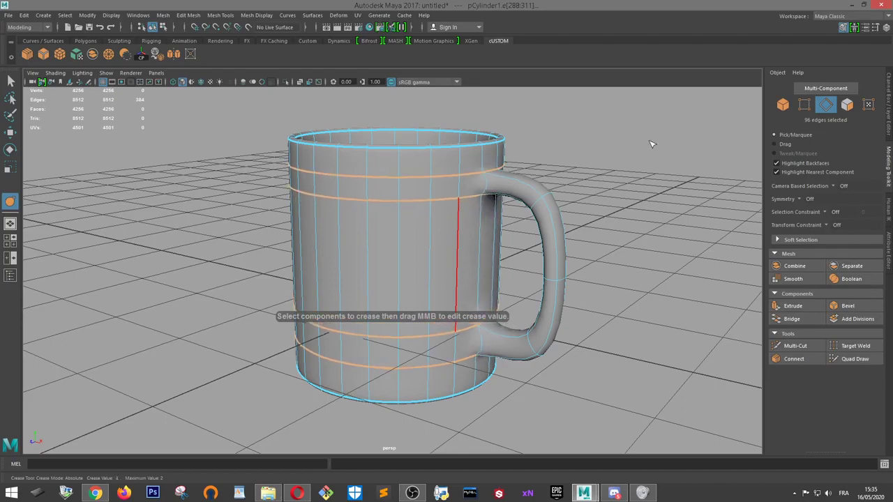
Select the four vertical edges where the handle meets the body and crease them to about 0.28 with the Crease Tool
left_click_drag(506, 219, 538, 208, "alt")
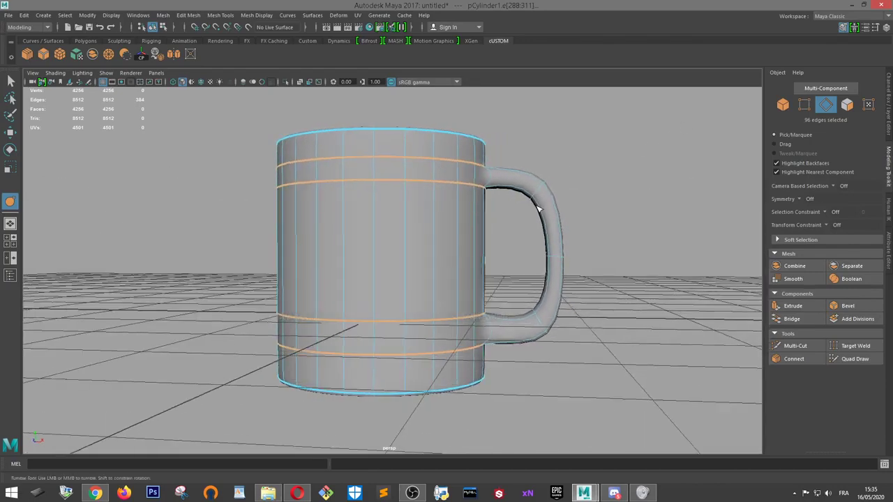
key("3")
key("1")
left_click_drag(602, 201, 482, 229, "alt")
right_click_drag(482, 230, 500, 194, "alt")
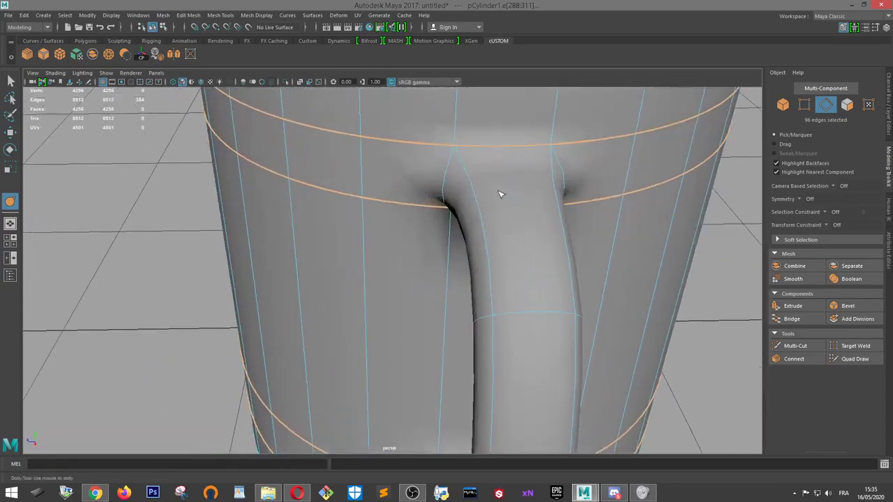
left_click(446, 185)
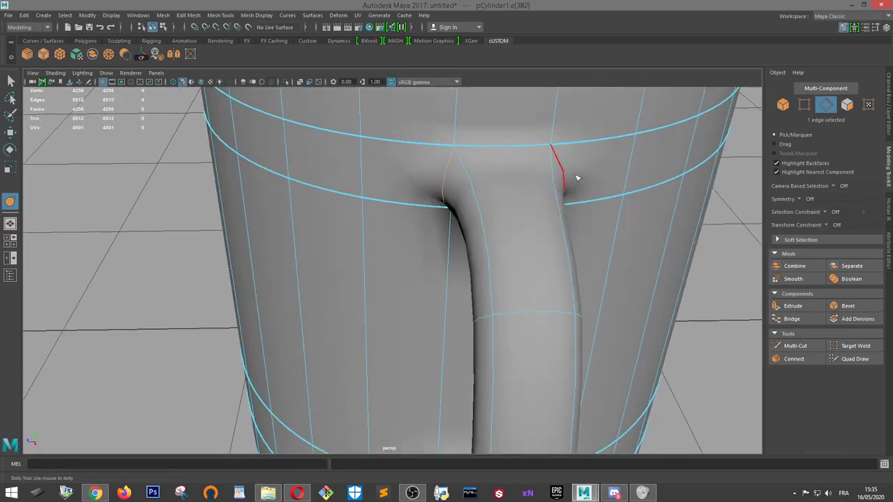
left_click_drag(607, 344, 616, 300, "alt")
right_click_drag(616, 301, 562, 340, "alt")
left_click(481, 385, "shift")
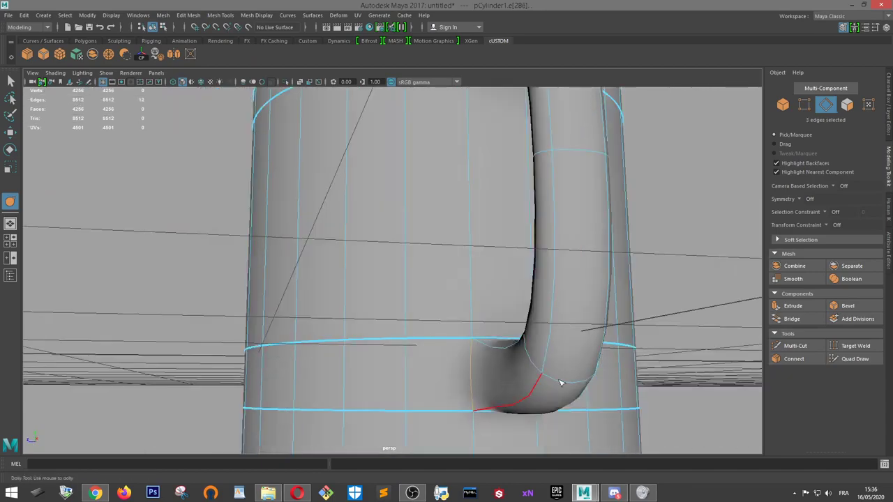
left_click_drag(560, 381, 630, 318, "alt")
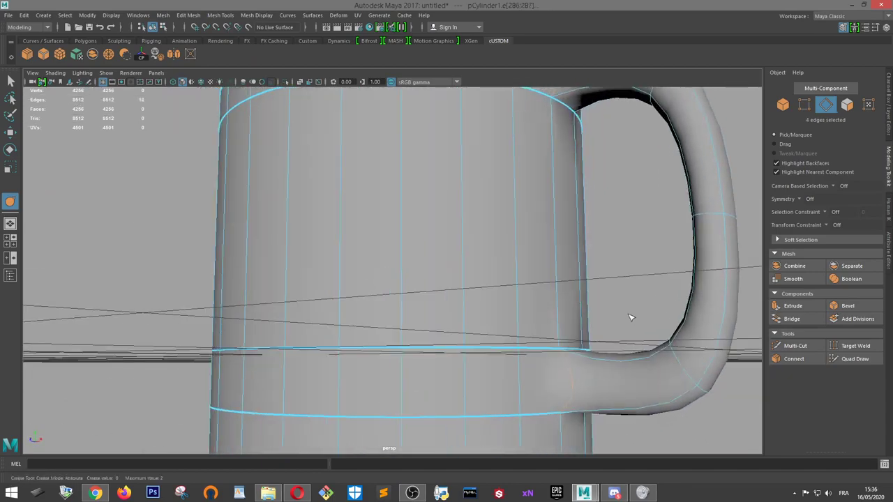
middle_click_drag(492, 7, 529, 24)
scroll(582, 164, "down", 3)
middle_click_drag(577, 196, 558, 234, "alt")
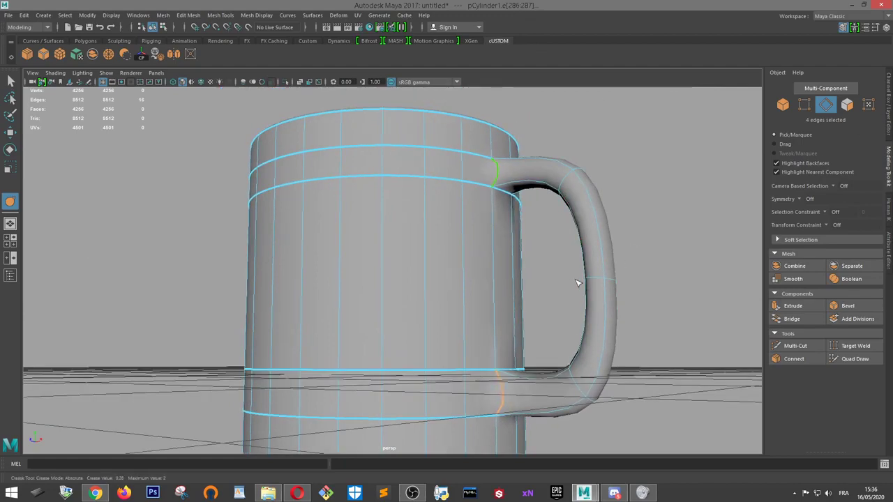
Leave smooth preview and raise the horizontal body edge above the lower handle joint slightly
left_click_drag(578, 283, 619, 311, "alt")
key("1")
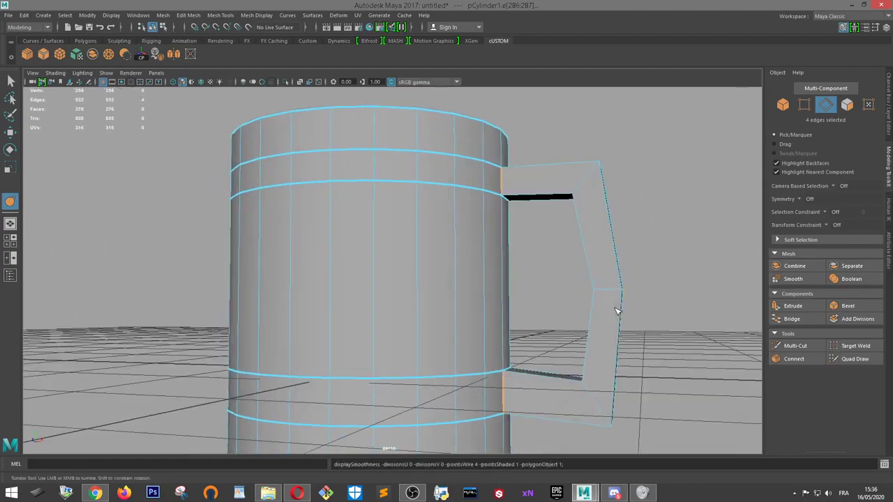
left_click_drag(452, 261, 499, 312, "alt")
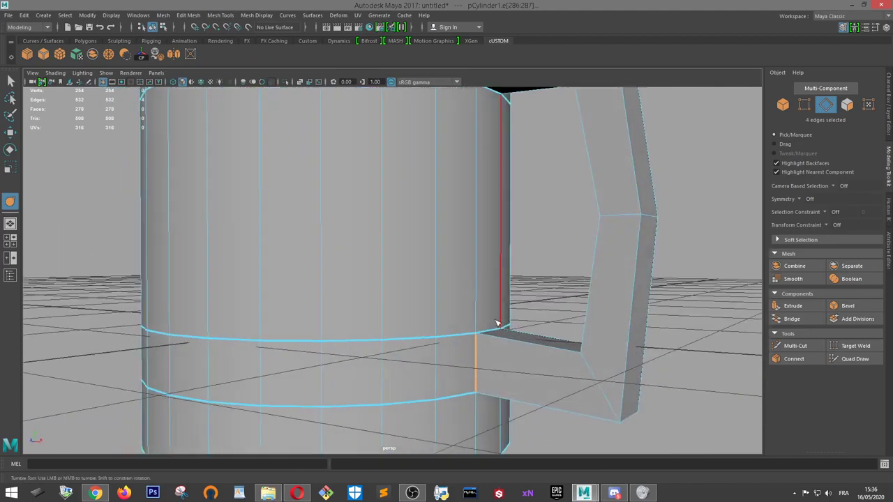
key("w")
left_click(490, 330)
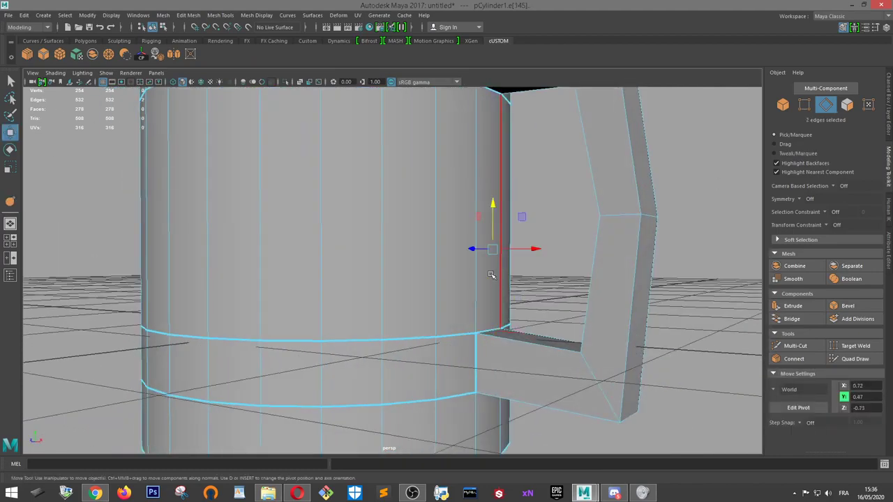
key("ctrl+z")
left_click_drag(491, 287, 491, 281)
left_click_drag(500, 279, 497, 210, "alt")
left_click(501, 345)
left_click_drag(494, 300, 492, 332, "alt")
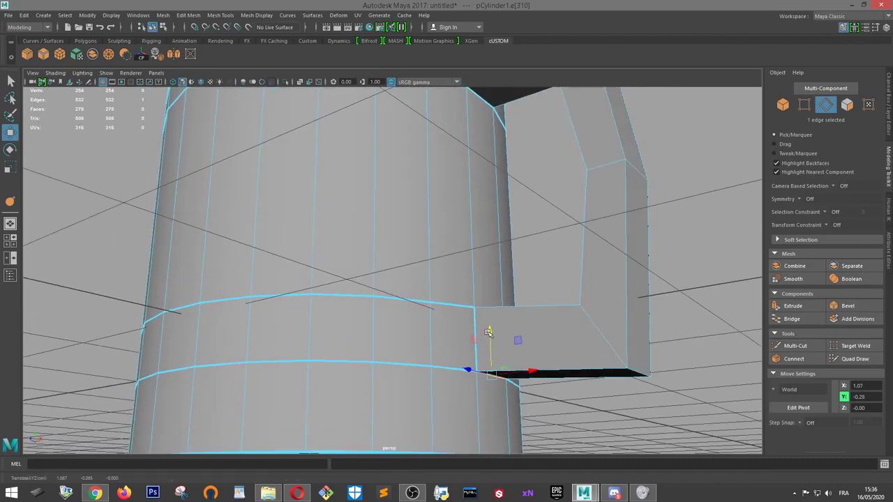
left_click_drag(565, 276, 562, 286, "alt")
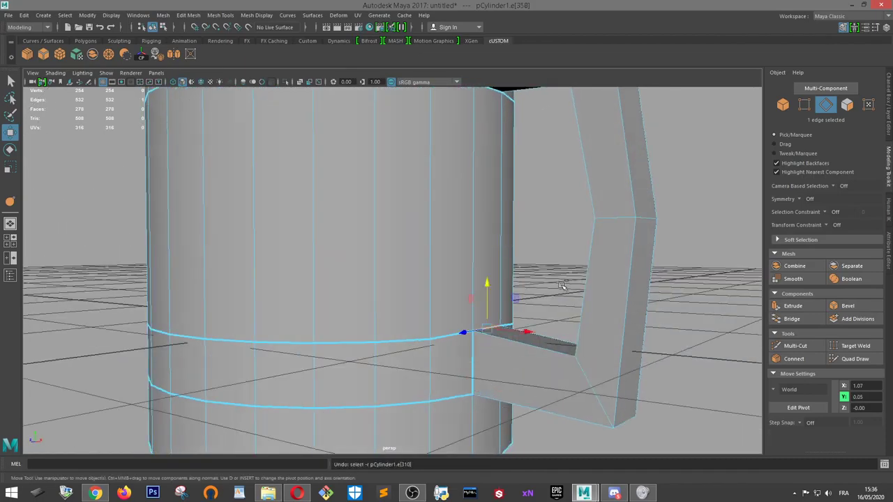
Raise the upper and lower horizontal edges of the lower handle joint together to Y -0.10
left_click_drag(500, 385, 493, 361, "alt")
left_click(489, 355, "shift")
left_click_drag(521, 300, 483, 310, "alt")
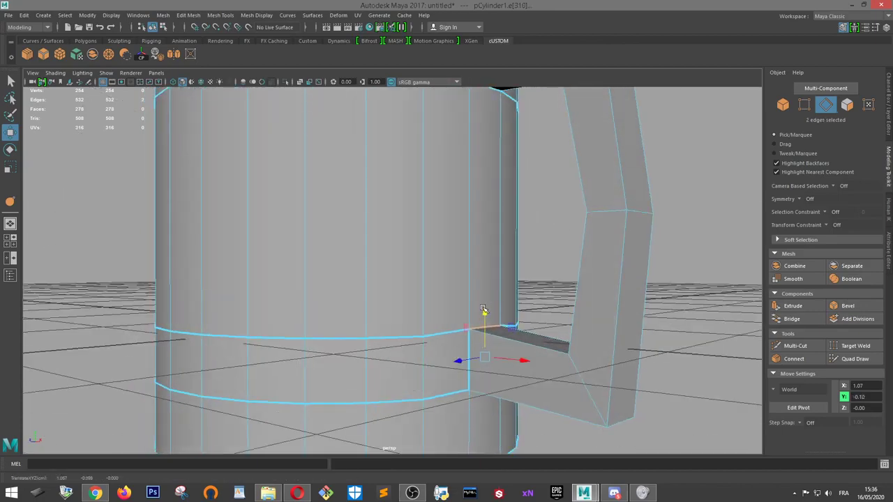
left_click_drag(548, 318, 556, 267, "alt")
scroll(531, 315, "down", 5)
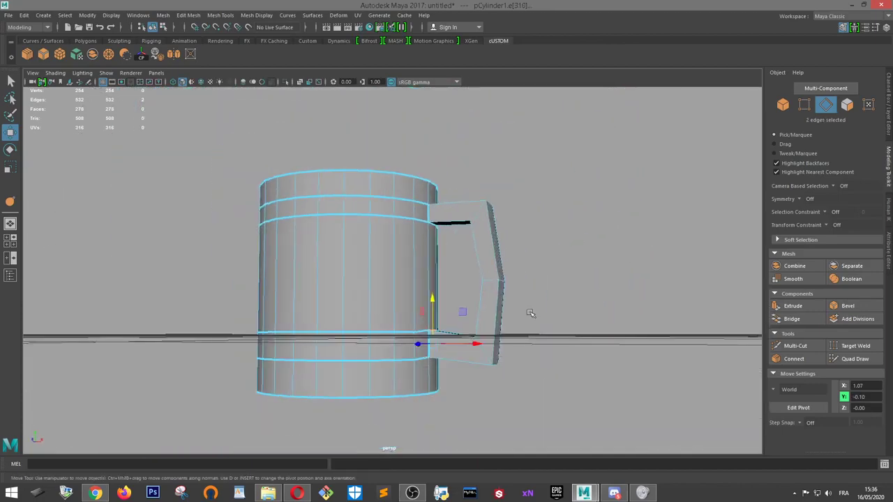
In smooth preview, select both outer edge lines along the handle and crease them to about 0.31 with the Crease Tool
key("3")
left_click_drag(528, 309, 427, 263, "alt")
left_click(466, 216, "shift")
left_click(471, 220, "shift")
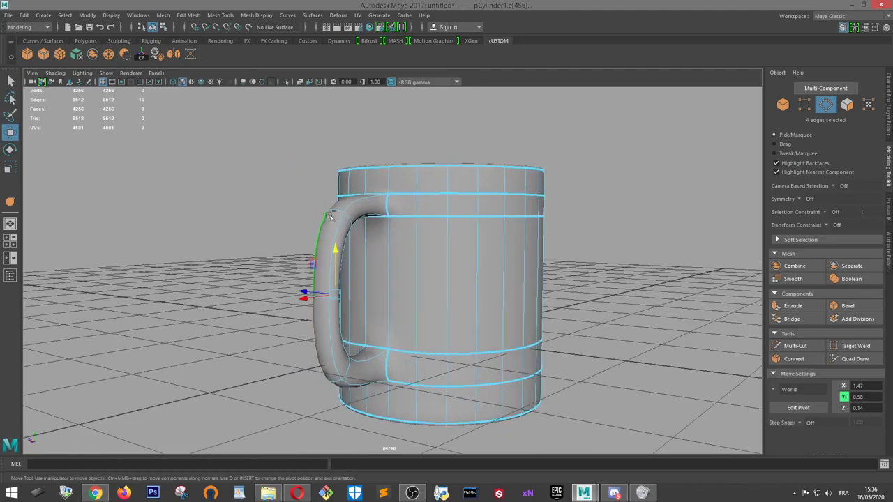
left_click(339, 221, "shift")
double_click(339, 221, "shift")
left_click_drag(353, 271, 481, 297, "alt")
scroll(523, 277, "up", 3)
middle_click_drag(528, 275, 425, 281, "alt")
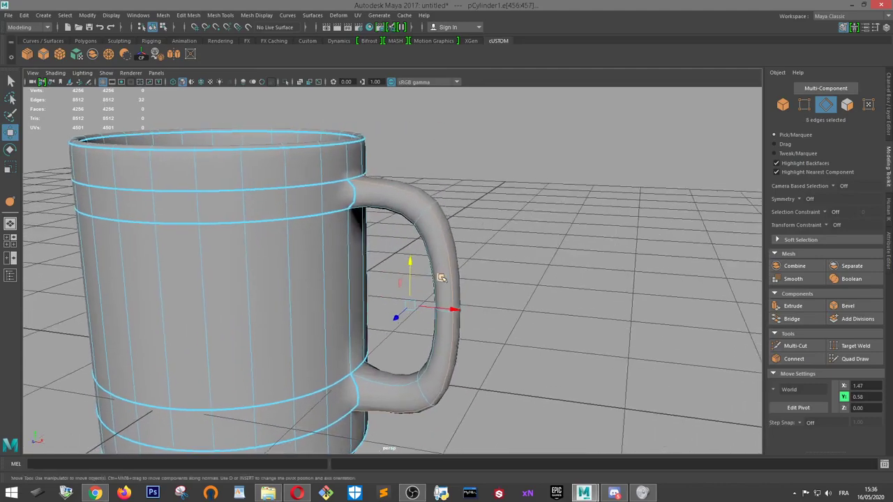
scroll(436, 276, "up", 1)
right_click_drag(432, 218, 422, 264, "shift")
middle_click_drag(782, 105, 129, 442)
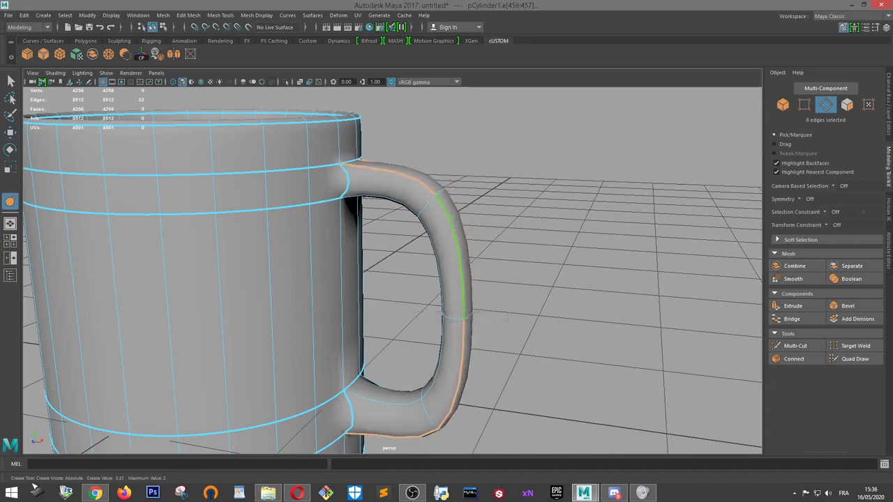
Try to scale the handle's two inner side faces along X, comparing the unsmoothed and smoothed shapes
left_click_drag(200, 383, 180, 360, "alt")
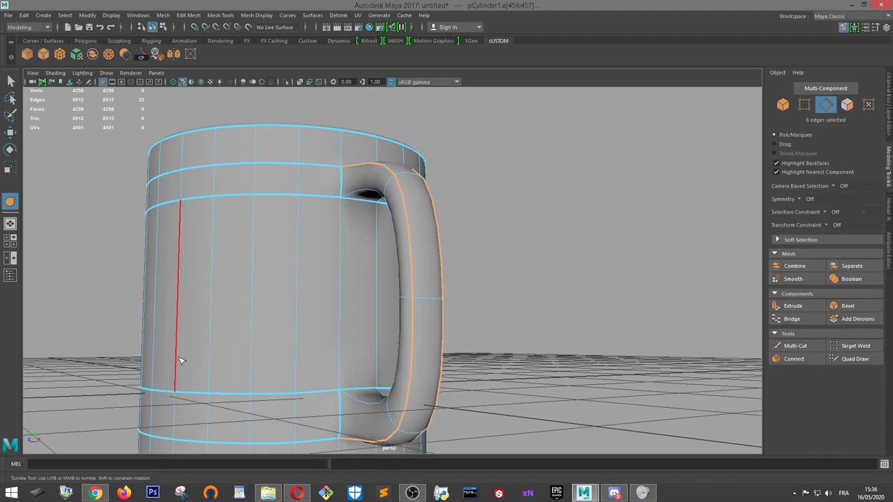
left_click_drag(180, 361, 473, 335, "alt")
key("1")
right_click_drag(502, 225, 502, 250)
left_click_drag(502, 249, 498, 263, "alt")
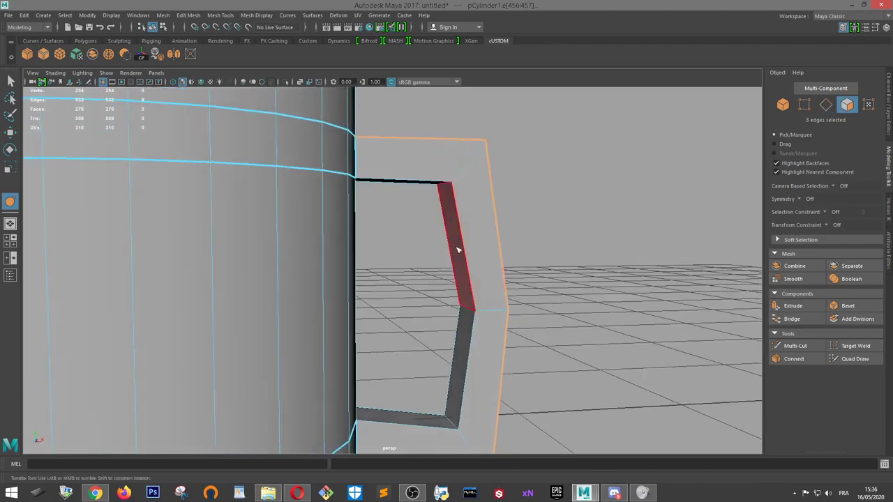
left_click(456, 250)
left_click(460, 360, "shift")
key("w")
scroll(461, 360, "down", 5)
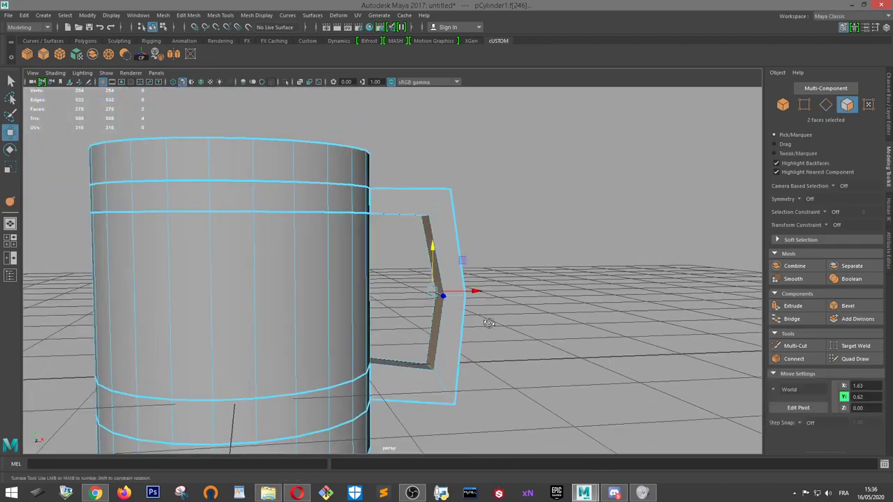
left_click_drag(460, 359, 469, 294, "alt")
key("3")
key("1")
key("e")
key("r")
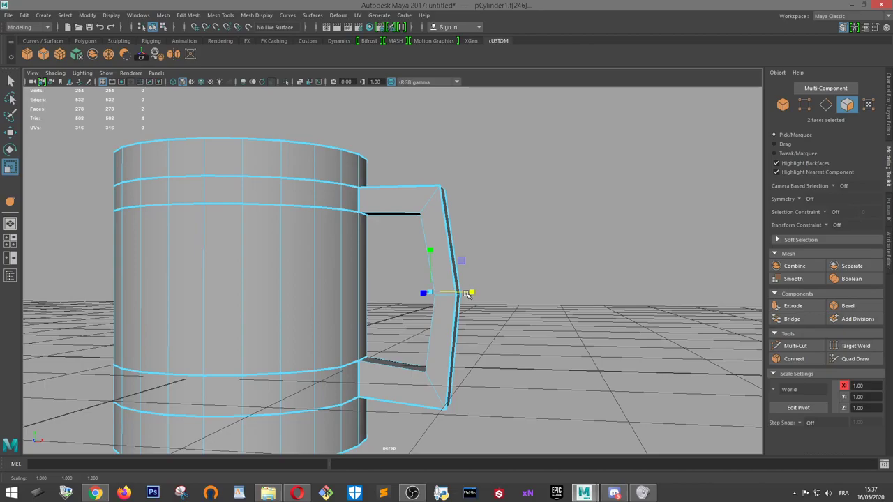
key("3")
left_click_drag(469, 293, 475, 232, "alt")
key("1")
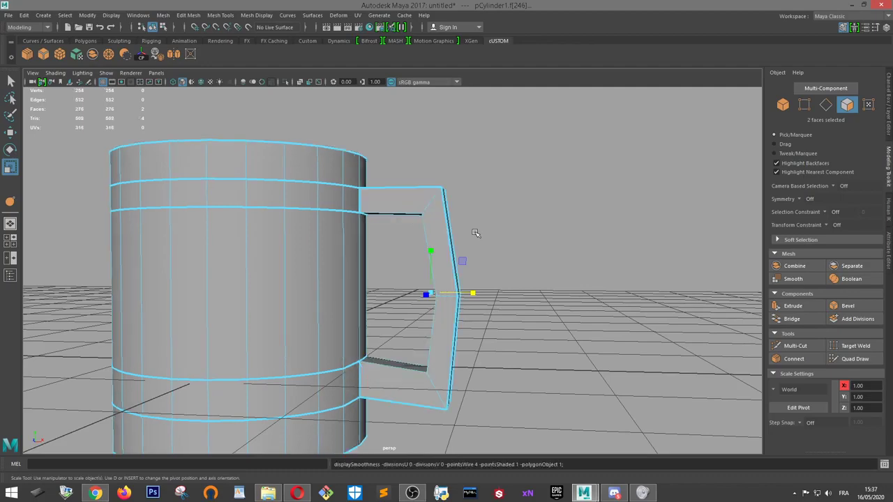
Raise the four-edge loop at the handle's upper corner slightly to Y 1.42 and check it in smooth preview
scroll(460, 217, "up", 6)
right_click_drag(455, 211, 457, 157)
left_click_drag(463, 175, 251, 167)
key("w")
key("3")
scroll(428, 160, "down", 6)
scroll(251, 167, "up", 5)
left_click_drag(374, 248, 454, 195, "alt")
key("1")
scroll(454, 195, "up", 3)
Move the handle's two inner side faces outward to about X 1.65 and lower its bottom inner face to Y 0
right_click_drag(365, 185, 364, 216)
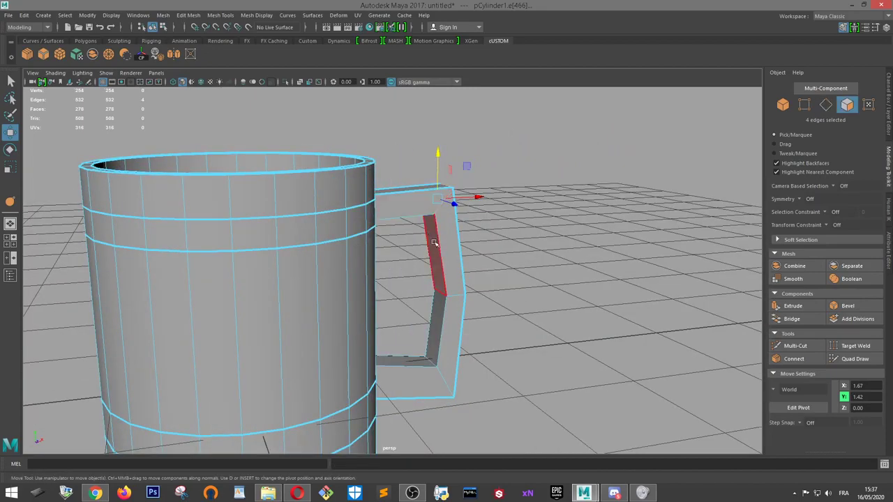
left_click(434, 243)
left_click(435, 317, "shift")
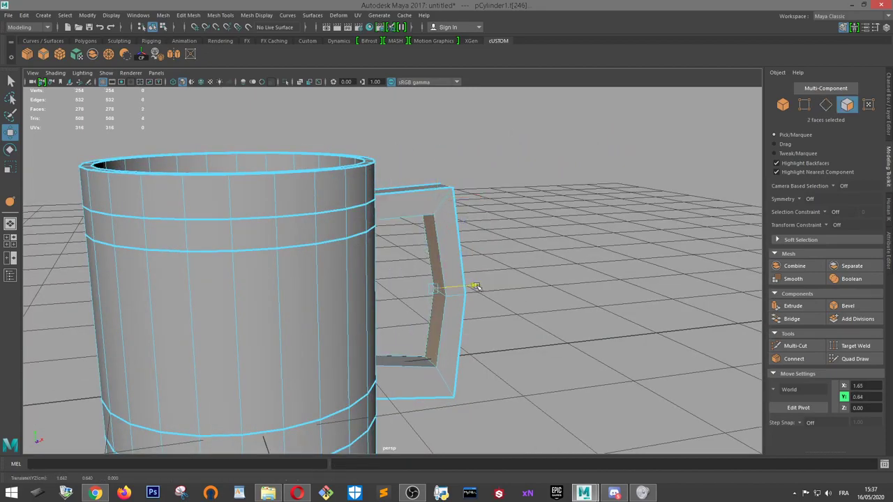
left_click_drag(474, 286, 419, 258, "alt")
left_click(394, 360)
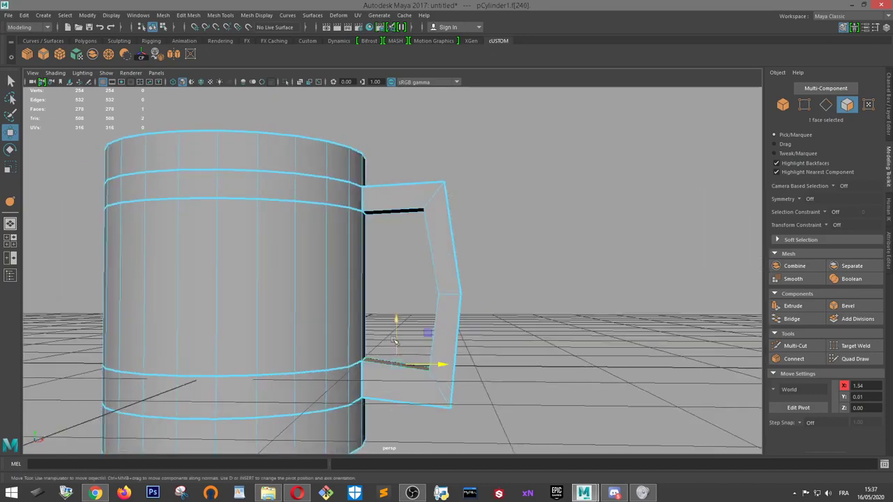
left_click(395, 323)
Examine the whole mug and its reshaped handle from several angles in smooth preview
right_click_drag(452, 261, 496, 210)
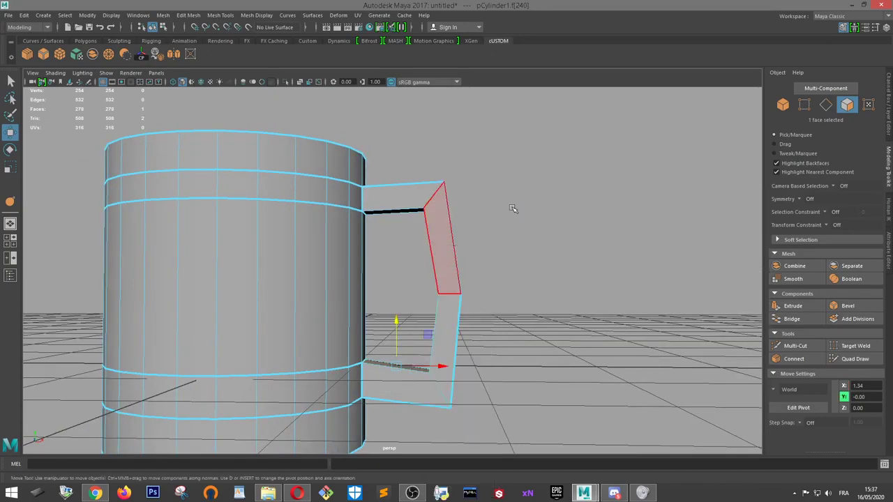
key("3")
left_click(492, 208)
left_click_drag(490, 209, 431, 276, "alt")
left_click_drag(403, 324, 355, 289, "alt")
left_click(361, 239)
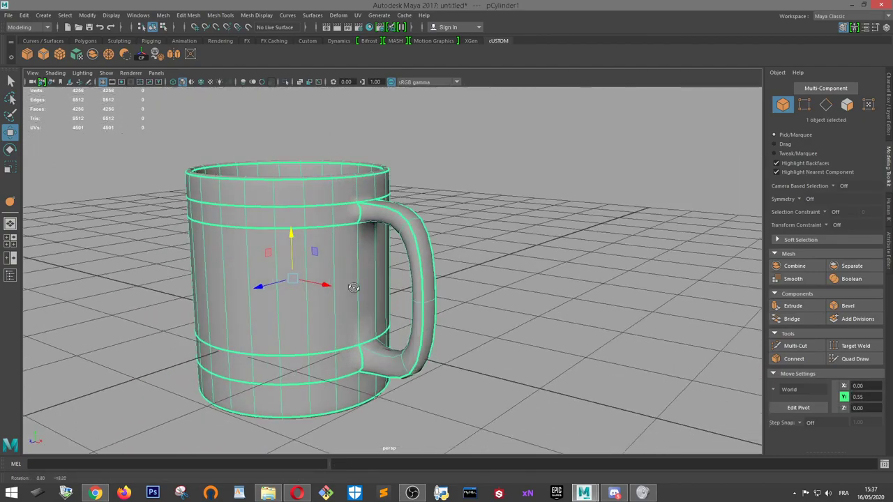
left_click(447, 268)
scroll(393, 291, "down", 4)
left_click_drag(432, 277, 330, 249, "alt")
Duplicate the unsmoothed mug twice along X, spacing the copies 4.29 apart
left_click(330, 249)
key("1")
key("ctrl+d")
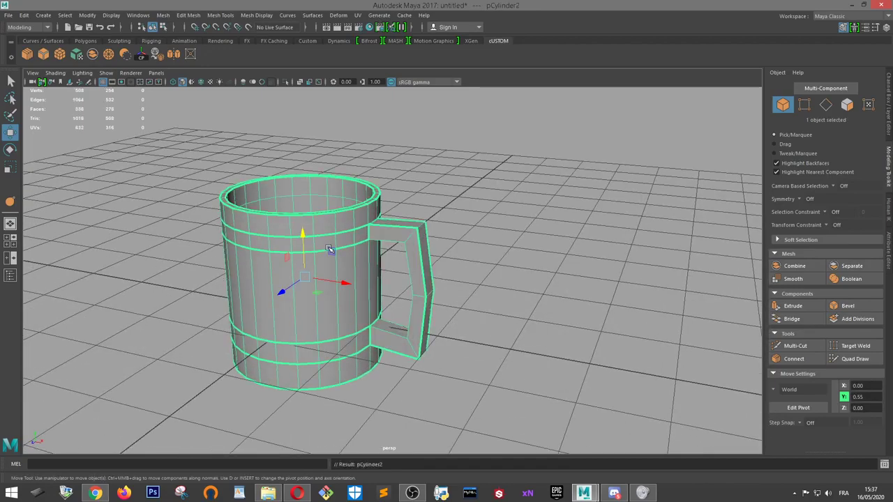
left_click_drag(347, 282, 634, 328)
scroll(574, 314, "down", 5)
key("shift+d")
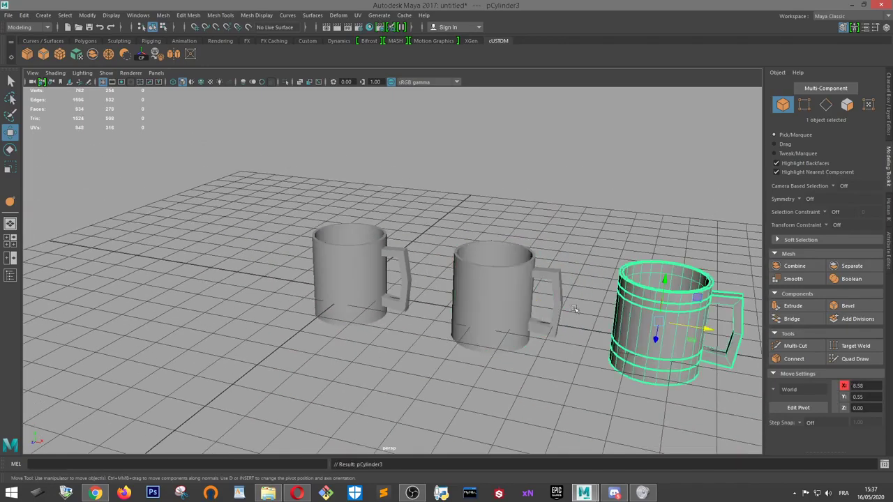
Delete the edge loop around the middle of the handle on the middle mug copy
scroll(654, 302, "up", 4)
left_click(549, 293)
middle_click_drag(550, 293, 360, 244, "alt")
scroll(421, 247, "up", 6)
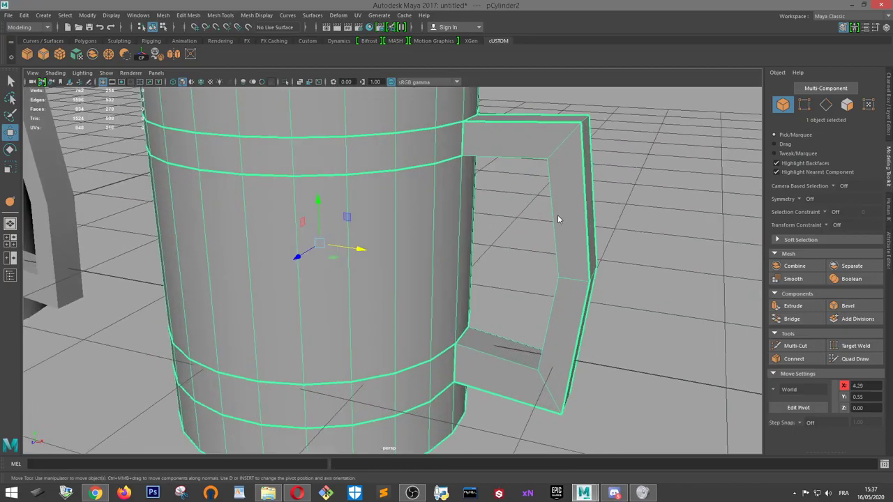
right_click_drag(558, 219, 559, 183)
double_click(571, 282)
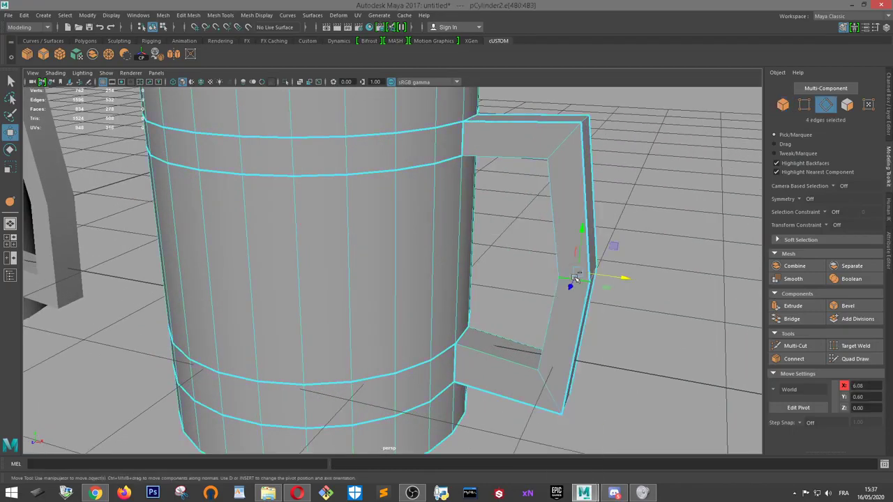
key("Delete")
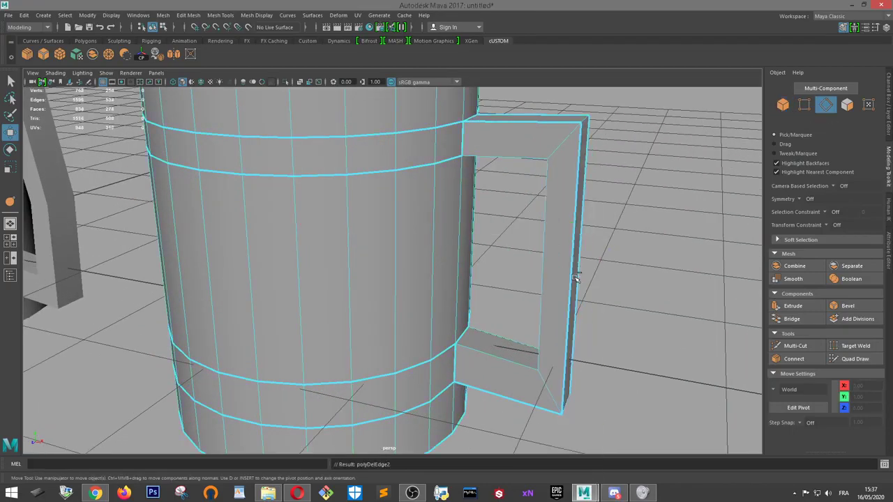
Bevel the upper and lower corner edge loops of the middle mug's handle with a fraction of 0.2
double_click(555, 141)
left_click_drag(550, 400, 590, 386, "alt")
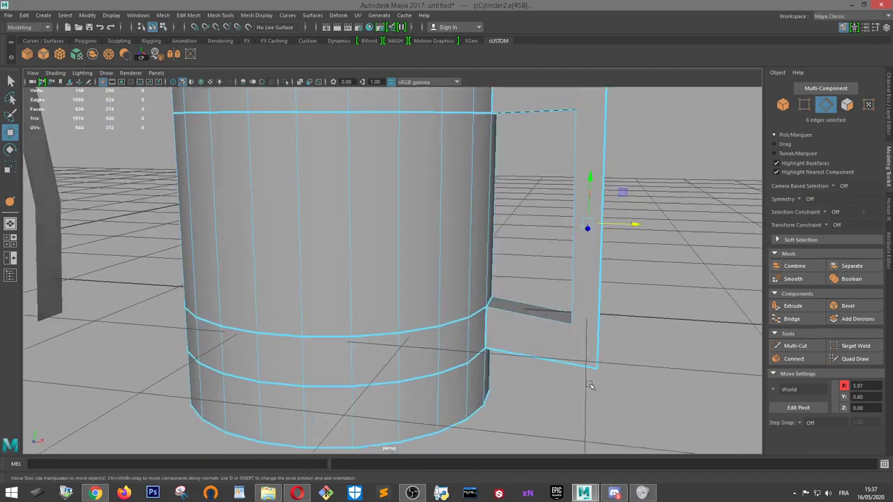
left_click(844, 305)
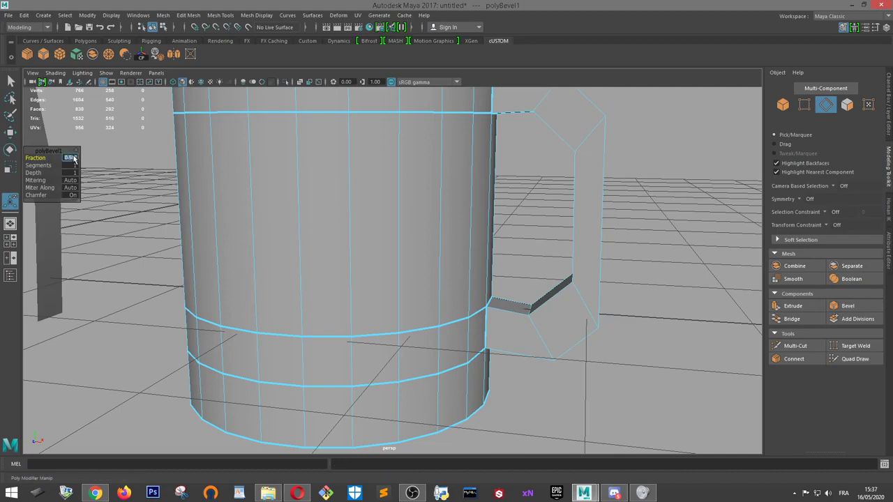
left_click_drag(73, 159, 74, 159)
scroll(549, 204, "down", 3)
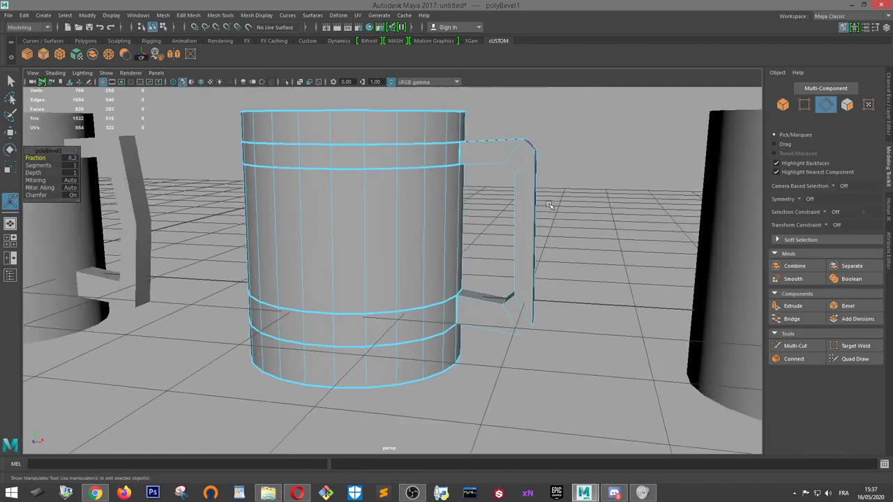
Move the lower corner vertices of the middle mug's handle up slightly to shorten the handle
left_click_drag(552, 205, 561, 198, "alt")
right_click_drag(552, 213, 499, 212)
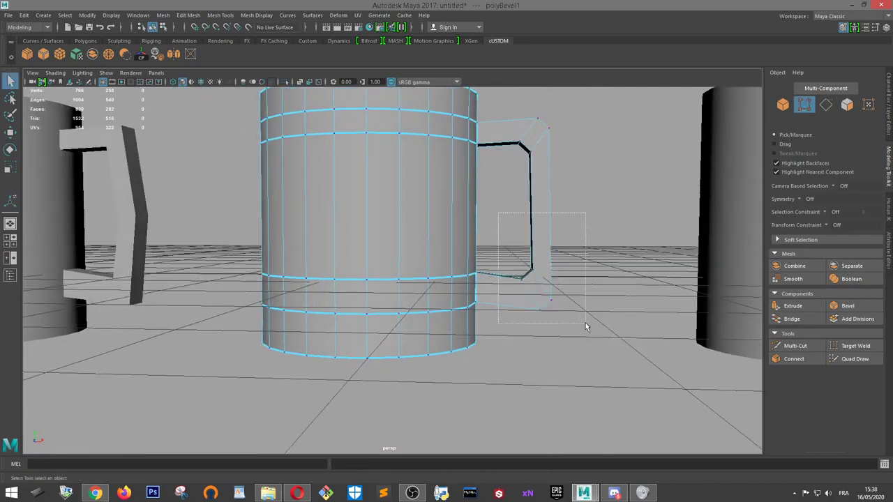
left_click_drag(586, 325, 586, 324)
key("w")
left_click_drag(537, 261, 537, 249)
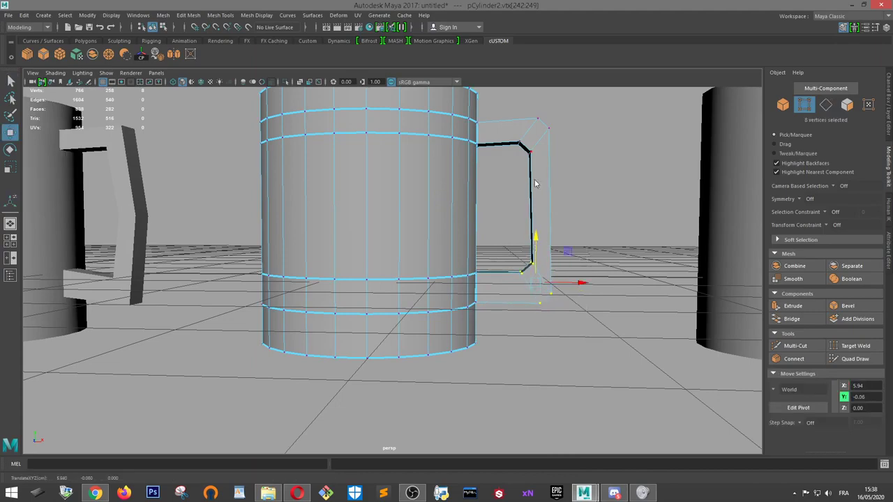
Pull the four middle vertices of the last mug copy's handle outward along X to form a pointed profile
right_click_drag(535, 180, 581, 167)
scroll(596, 198, "down", 4)
middle_click_drag(619, 231, 441, 207, "alt")
left_click(444, 179)
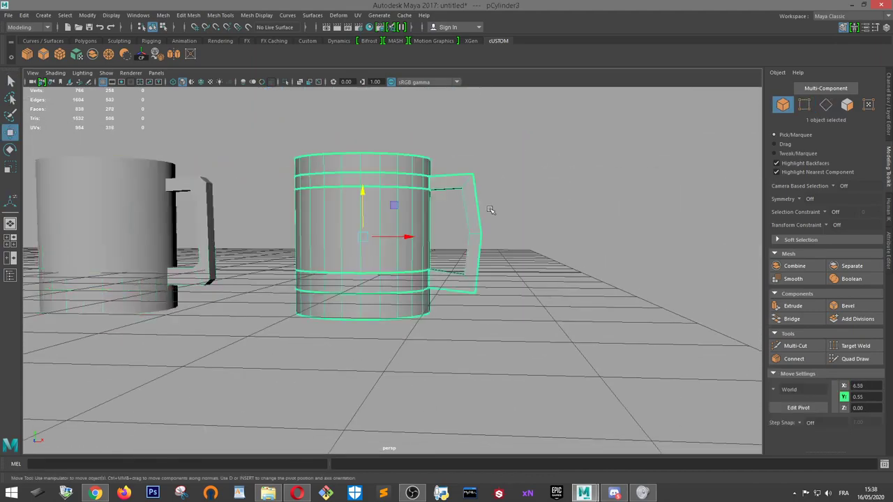
scroll(490, 210, "up", 5)
right_click_drag(490, 210, 450, 213)
left_click_drag(488, 193, 637, 258)
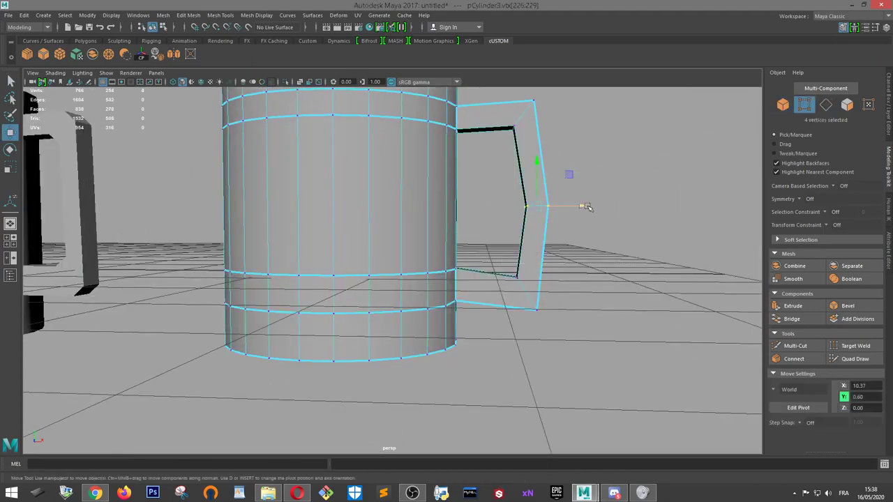
left_click_drag(586, 207, 615, 201)
Shift the upper and lower corner vertices of the last mug copy's handle slightly inward along X
left_click_drag(560, 90, 450, 145)
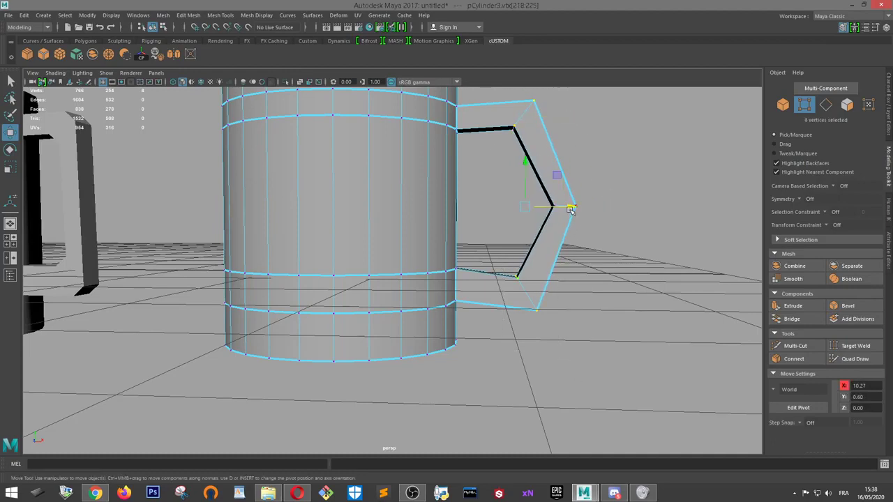
left_click_drag(570, 210, 567, 209)
scroll(388, 192, "down", 5)
right_click_drag(358, 194, 408, 168)
Preview the last and middle mug copies smoothed to check their reshaped handles
left_click_drag(480, 187, 519, 197, "alt")
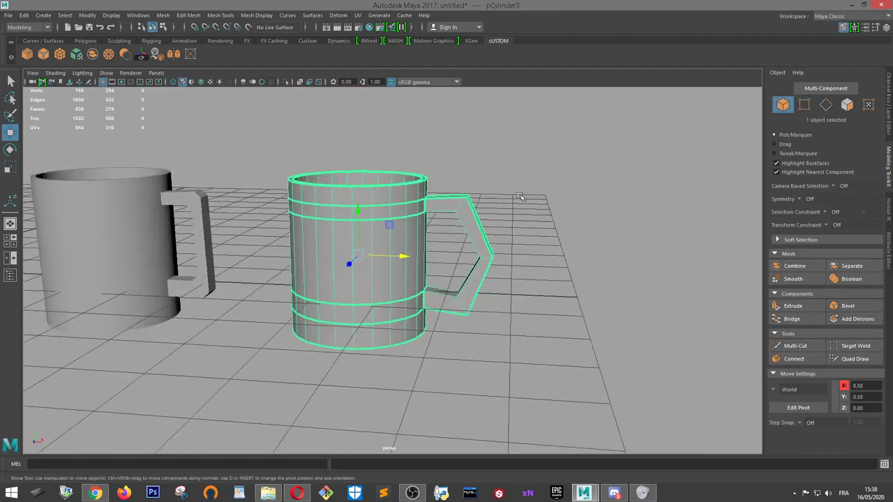
key("3")
scroll(518, 196, "up", 5)
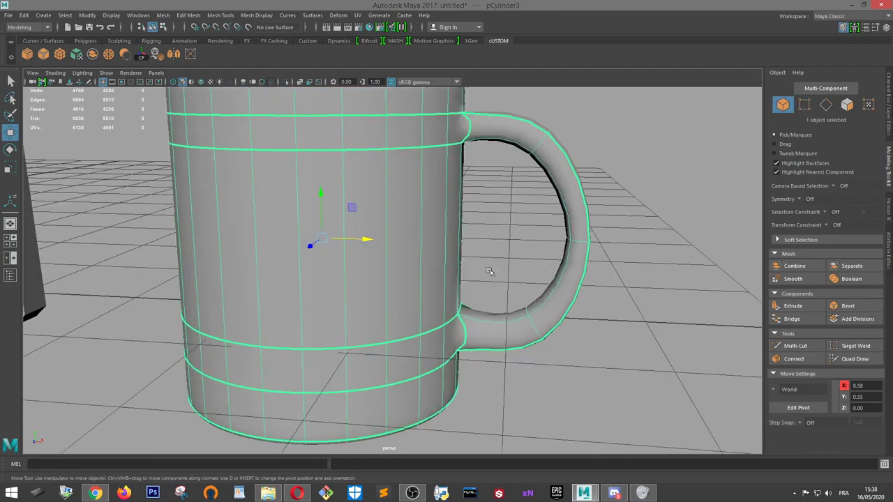
scroll(479, 249, "down", 5)
middle_click_drag(415, 252, 537, 218, "alt")
left_click(216, 199)
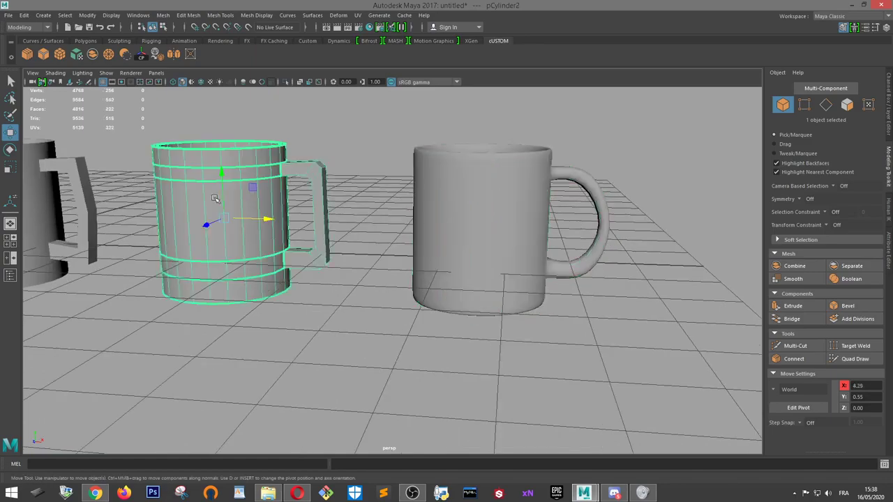
key("3")
scroll(346, 216, "up", 5)
Examine the two smoothed handle variants side by side, from above and from below
left_click(478, 134)
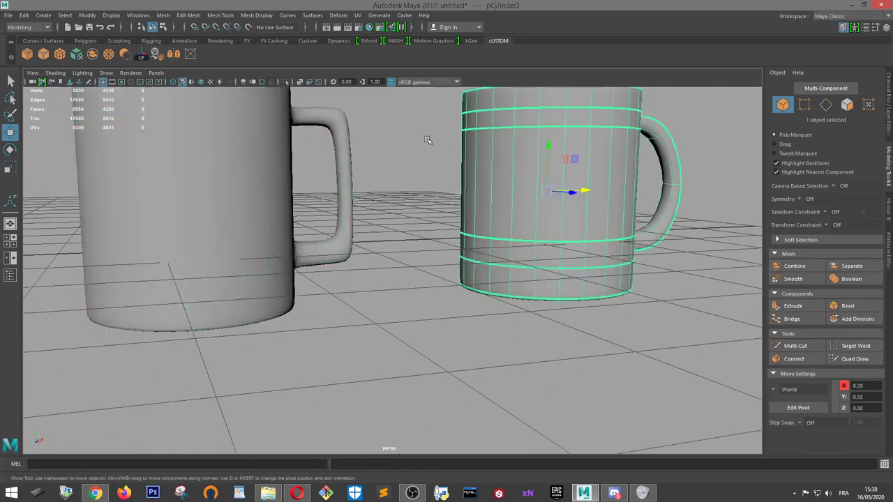
scroll(428, 140, "down", 5)
left_click_drag(428, 140, 398, 106, "alt")
left_click(638, 194)
scroll(638, 193, "up", 4)
left_click_drag(638, 193, 646, 222, "alt")
scroll(442, 231, "down", 2)
middle_click_drag(441, 231, 503, 233, "alt")
left_click_drag(504, 233, 506, 205, "alt")
scroll(438, 207, "up", 5)
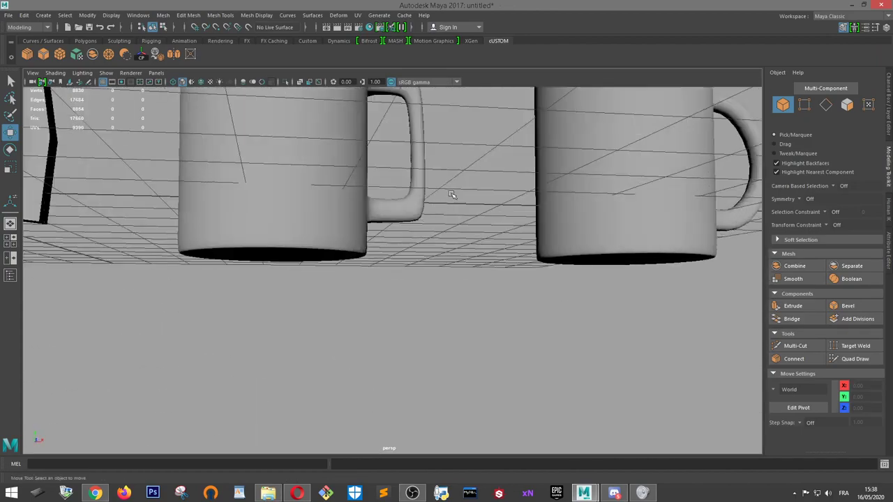
left_click_drag(453, 196, 338, 209, "alt")
Delete the middle and last mug copies, keeping only the original mug
left_click(264, 186)
middle_click_drag(217, 216, 597, 228, "alt")
scroll(581, 250, "down", 5)
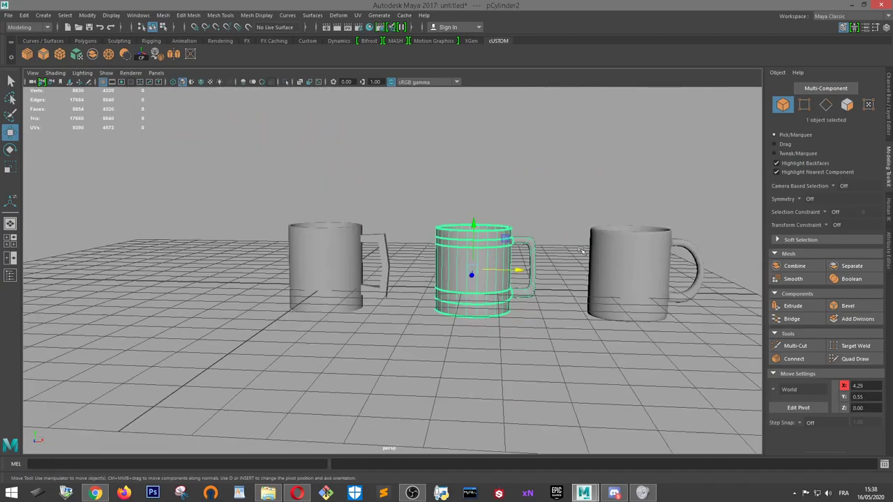
left_click(620, 261, "shift")
key("Delete")
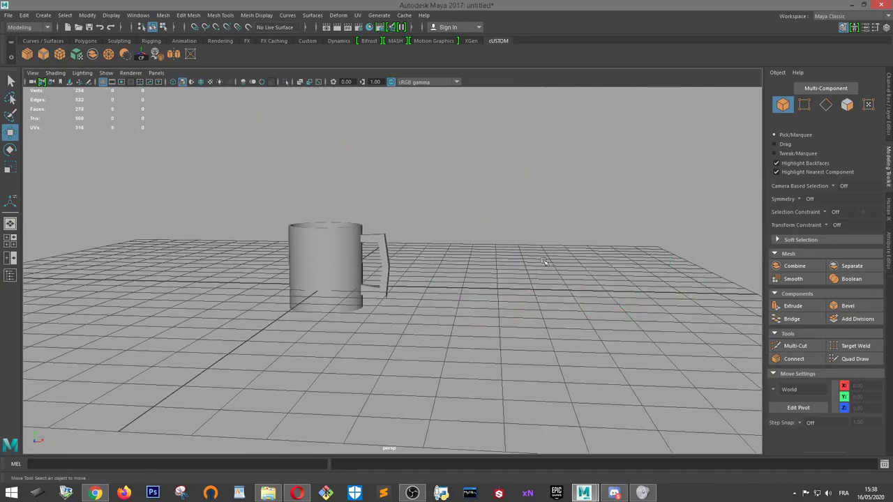
Show the remaining original mug in smooth preview and inspect its handle up close
left_click(334, 252)
key("3")
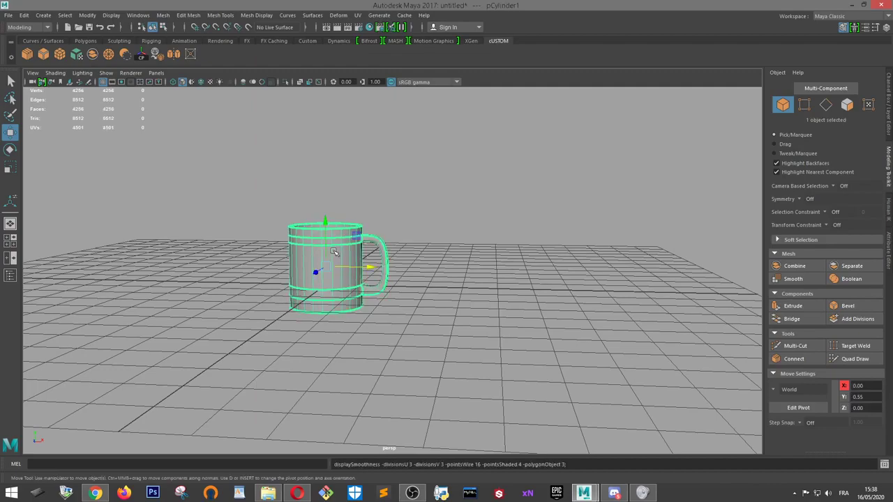
scroll(433, 271, "up", 10)
middle_click_drag(409, 285, 488, 330, "alt")
scroll(493, 331, "down", 3)
left_click_drag(492, 331, 472, 320, "alt")
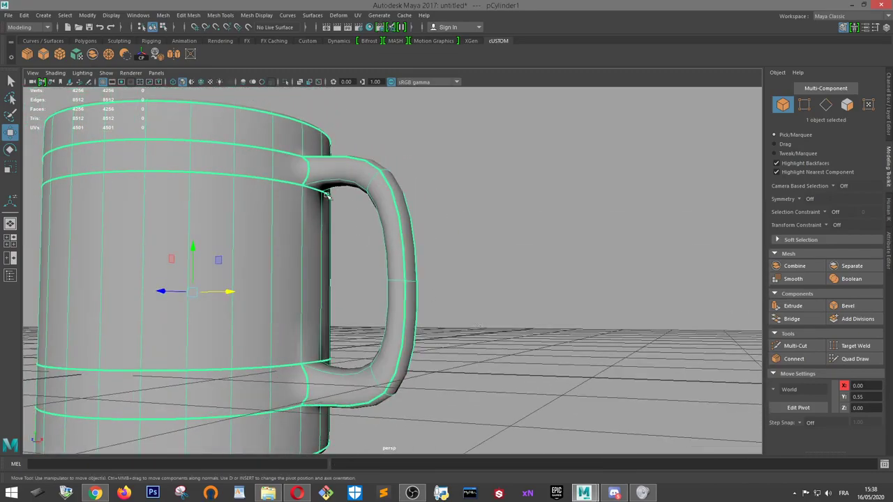
Set the crease of the edge under the handle's upper joint with the mug body to 1.18 using the Crease tool
right_click_drag(327, 195, 319, 169)
left_click(328, 328)
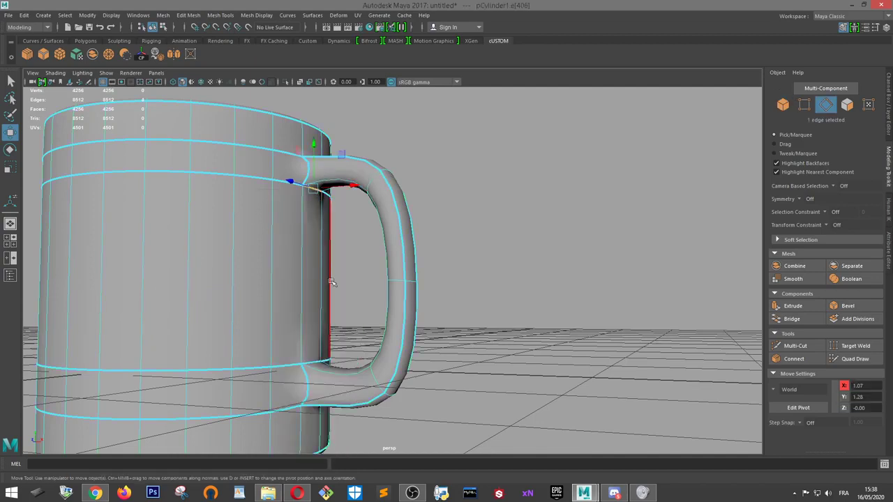
middle_click_drag(333, 282, 303, 280)
key("ctrl+z")
right_click_drag(299, 229, 302, 274, "shift")
middle_click_drag(313, 249, 214, 265)
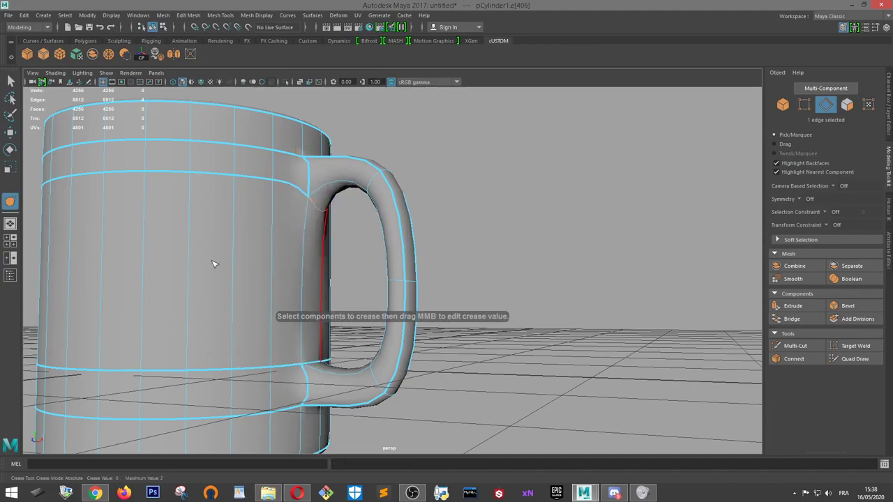
left_click_drag(277, 285, 323, 287, "alt")
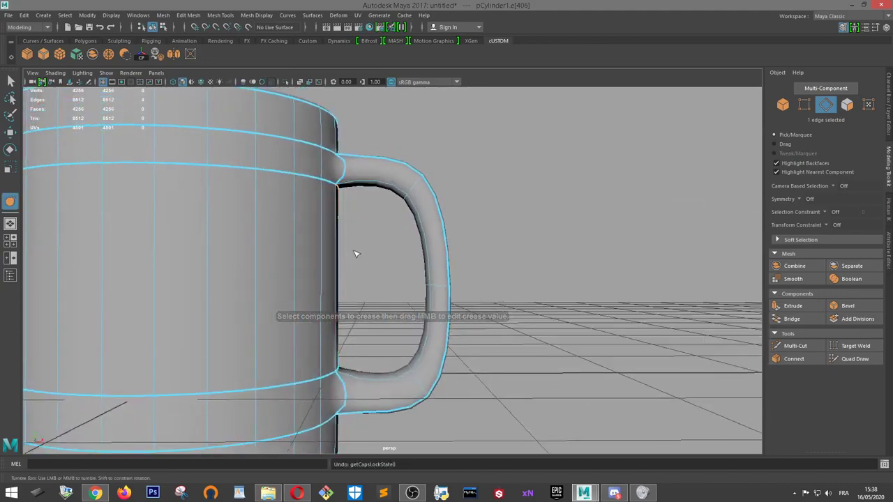
middle_click_drag(334, 228, 354, 231)
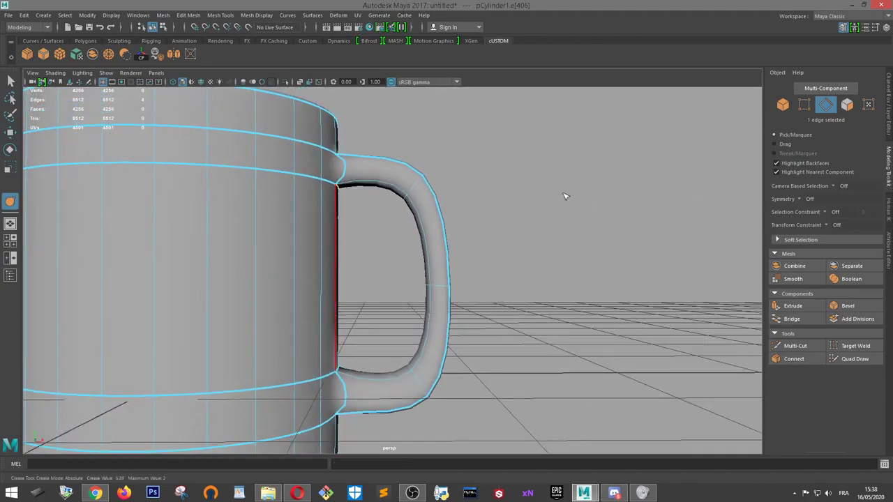
middle_click_drag(459, 213, 388, 240)
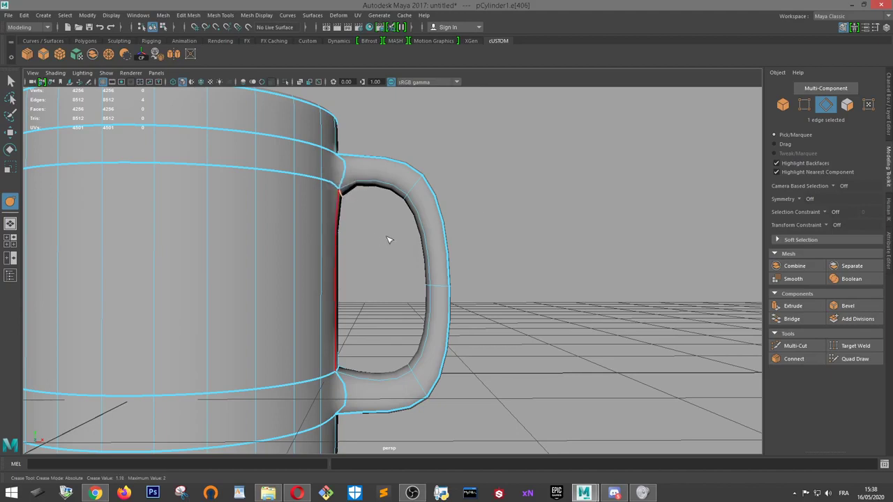
right_click_drag(370, 180, 428, 164)
left_click_drag(524, 215, 612, 264, "alt")
left_click(585, 252)
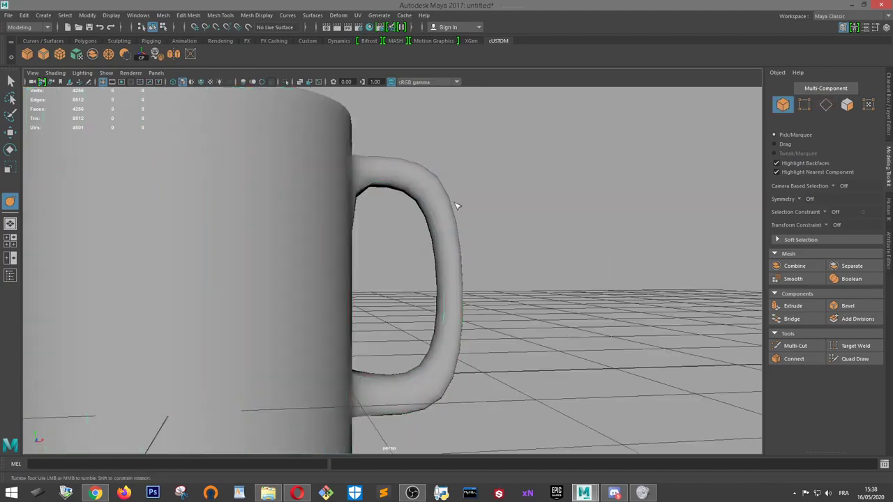
Move the handle's upper corner edge loop slightly up and outward to X 1.67, Y 1.43, and check the smoothed shape
left_click(442, 194)
key("w")
right_click_drag(443, 194, 438, 171)
double_click(433, 179)
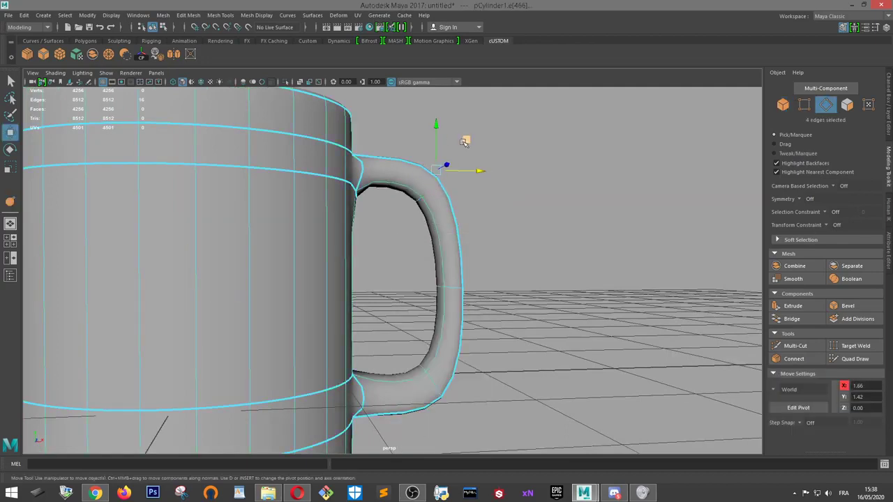
left_click_drag(463, 140, 467, 138)
key("1")
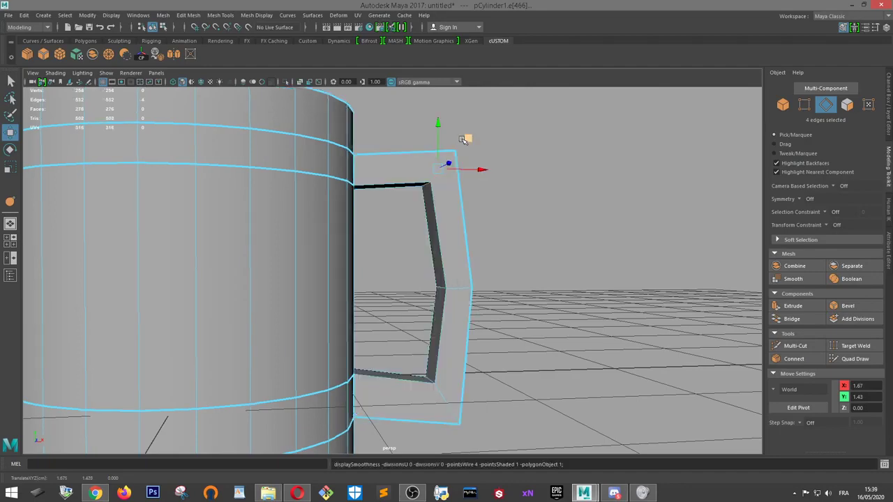
key("3")
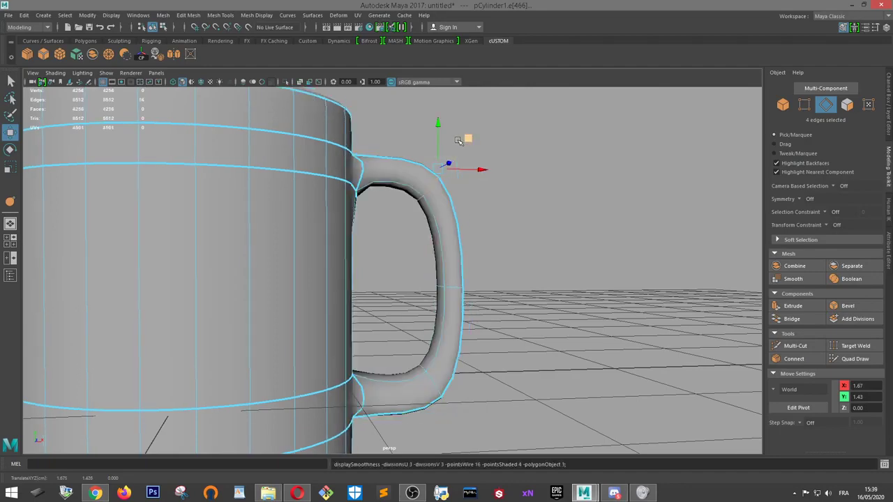
scroll(439, 161, "down", 5)
scroll(431, 293, "down", 3)
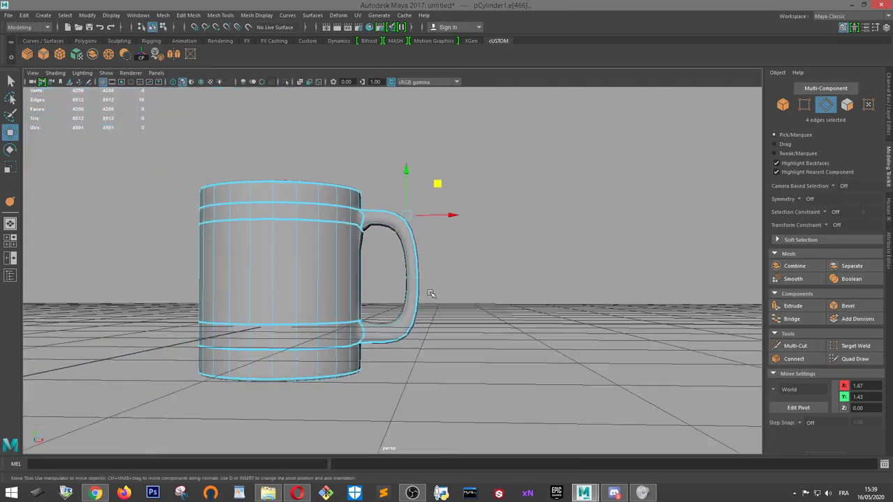
left_click_drag(430, 294, 436, 307, "alt")
scroll(436, 307, "up", 3)
Move the inner edge at the handle's lower corner to X 1.63, Y -0.06 on the unsmoothed mug, and restore smooth preview
key("1")
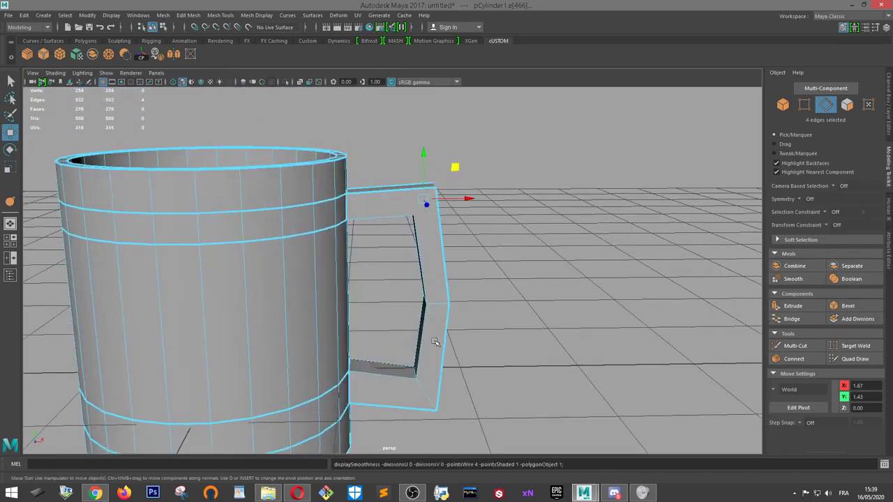
scroll(439, 328, "up", 4)
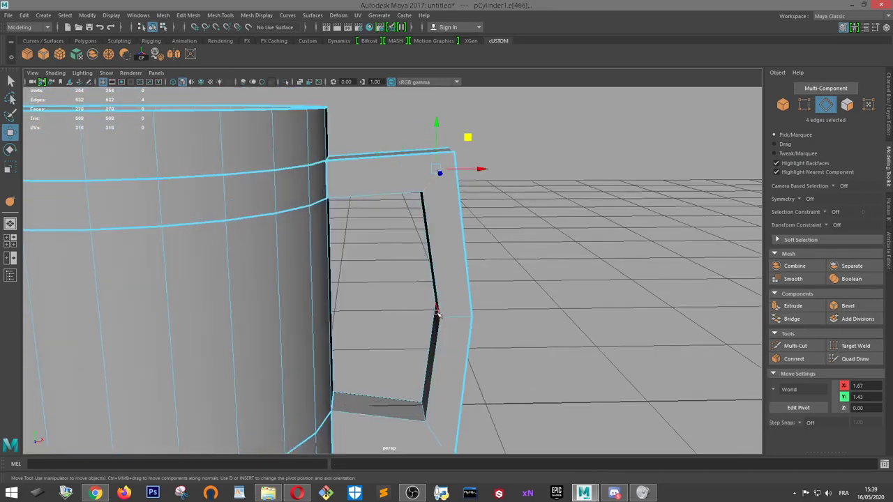
left_click(436, 312)
left_click_drag(475, 309, 482, 411, "alt")
left_click(443, 408)
left_click_drag(454, 362, 455, 365)
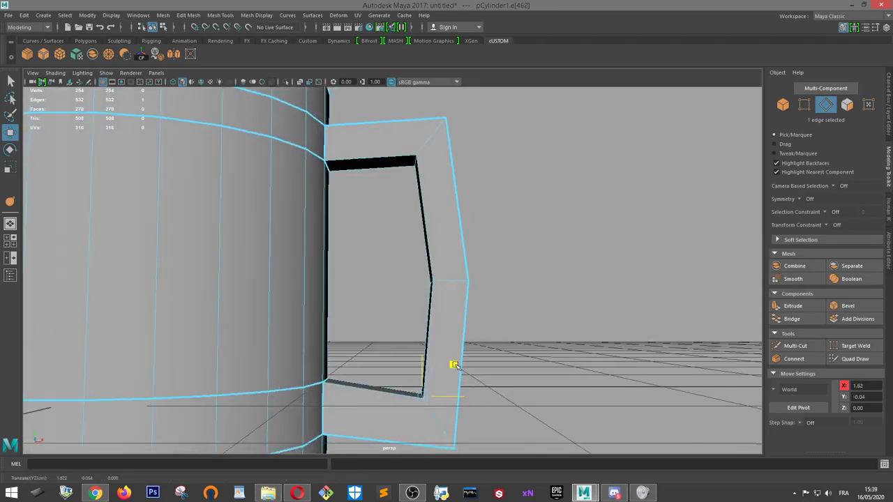
key("3")
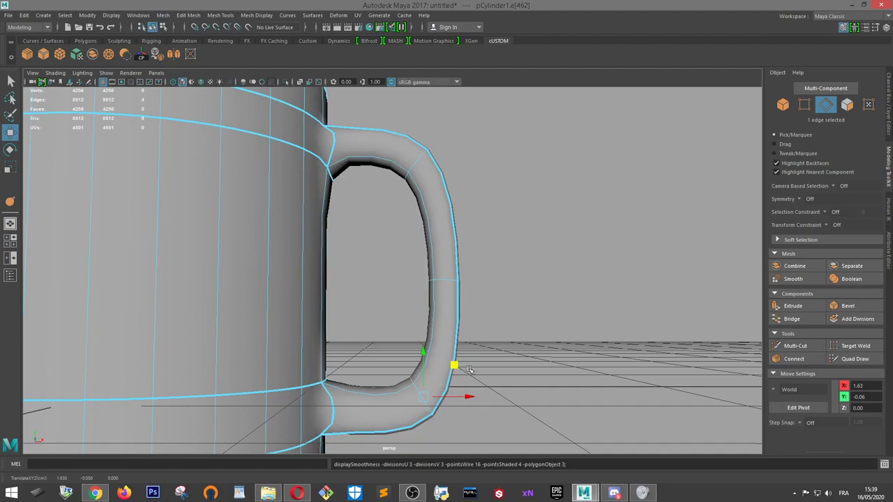
scroll(469, 370, "down", 10)
right_click_drag(296, 224, 360, 211)
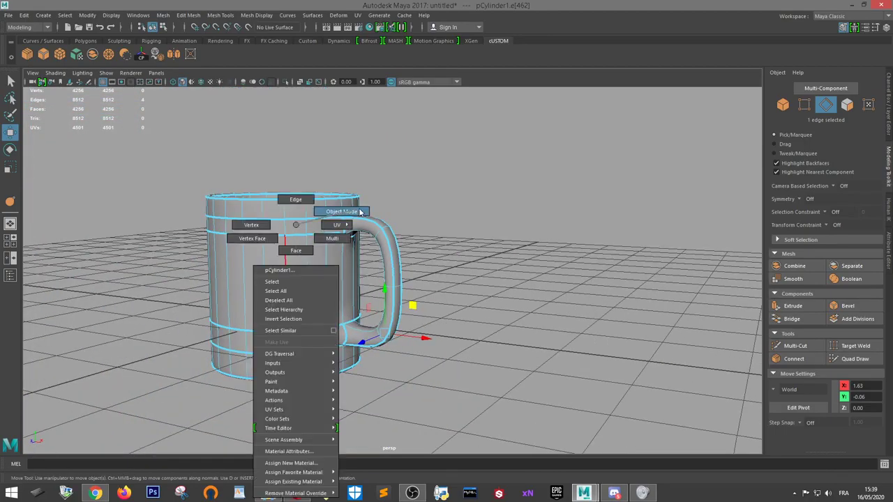
Frame the whole mug as an object and view it in smooth preview
left_click_drag(360, 211, 536, 254, "alt")
scroll(393, 285, "down", 5)
middle_click_drag(393, 284, 497, 321, "alt")
scroll(497, 321, "up", 5)
left_click(496, 322)
key("f")
left_click_drag(496, 323, 466, 326, "alt")
key("3")
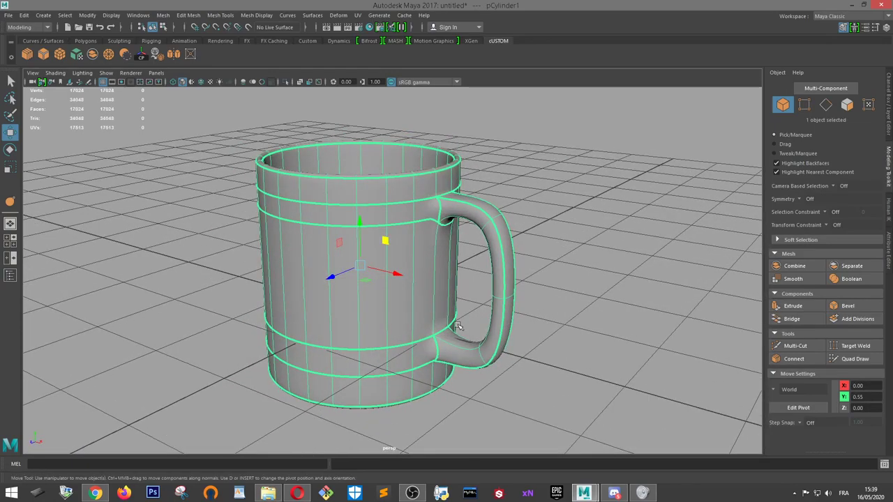
Compare the mug's unsmoothed cage with its smooth preview at different subdivision levels
key("1")
key("3")
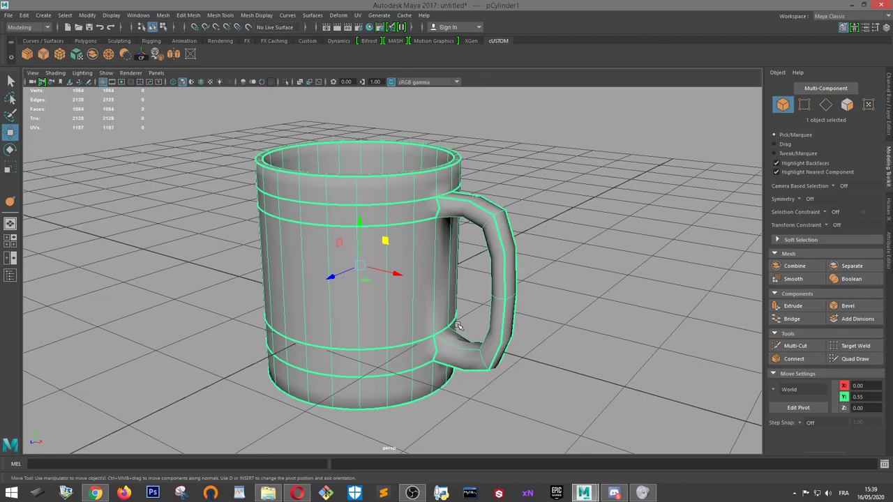
key("1")
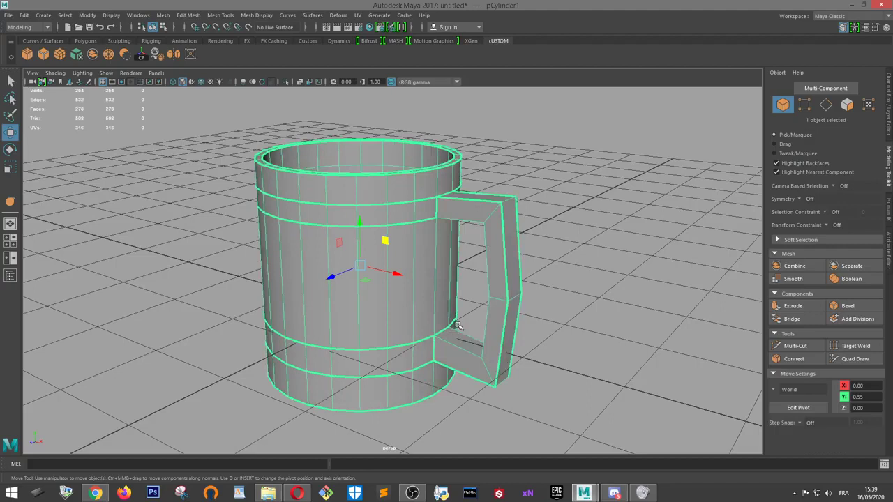
key("3")
key("1")
key("3")
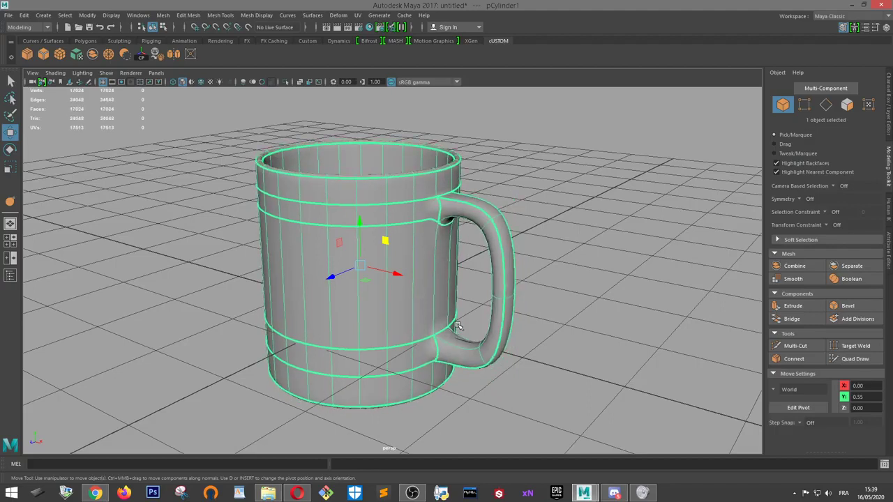
key("1")
key("3")
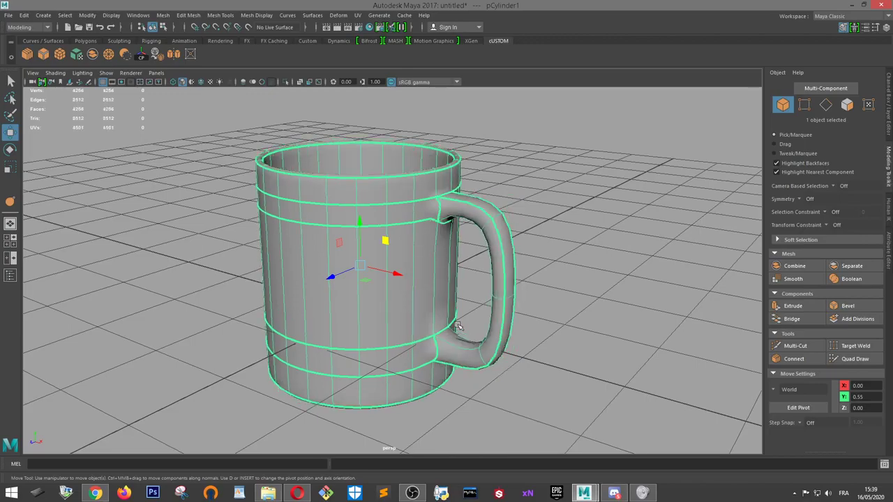
Deselect the smoothed mug and examine it from the opposite side
left_click_drag(522, 259, 356, 229, "alt")
left_click(598, 249)
scroll(573, 258, "down", 5)
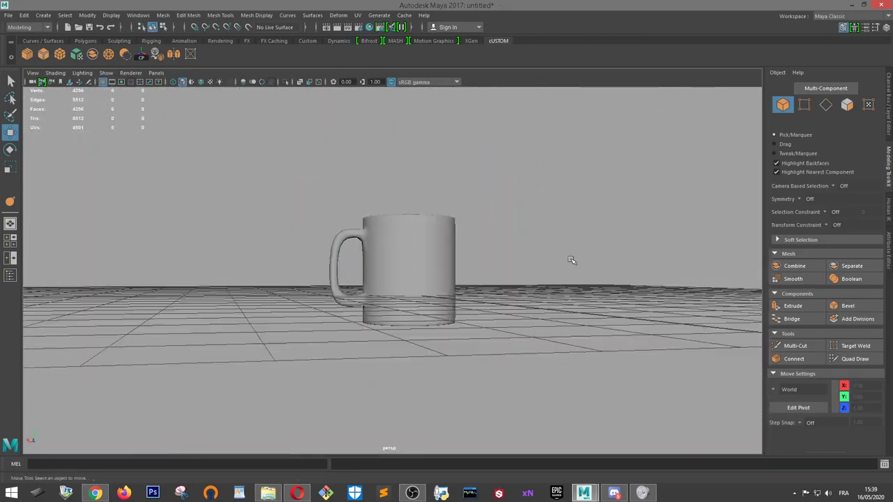
Return the mug to unsmoothed display, duplicate it, and move the copy along X to -4.40
left_click_drag(572, 259, 499, 307, "alt")
scroll(530, 279, "up", 3)
scroll(335, 266, "down", 4)
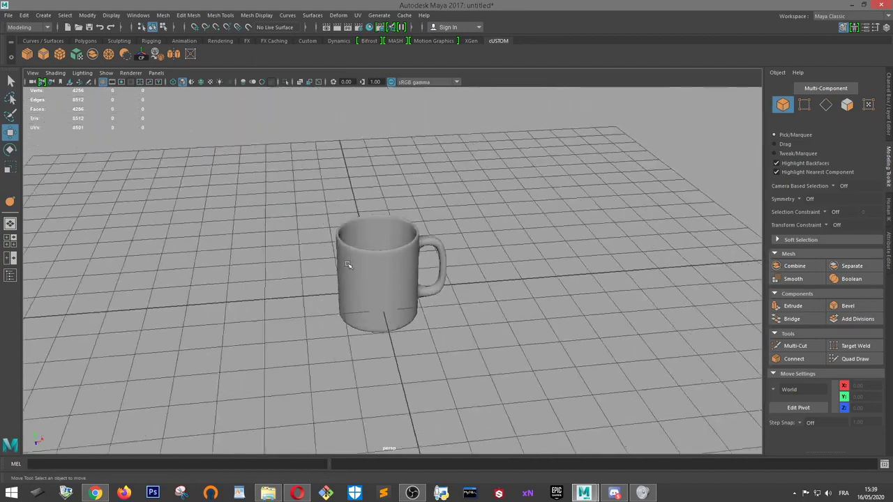
left_click(350, 266)
left_click_drag(404, 296, 401, 283, "alt")
scroll(402, 283, "up", 2)
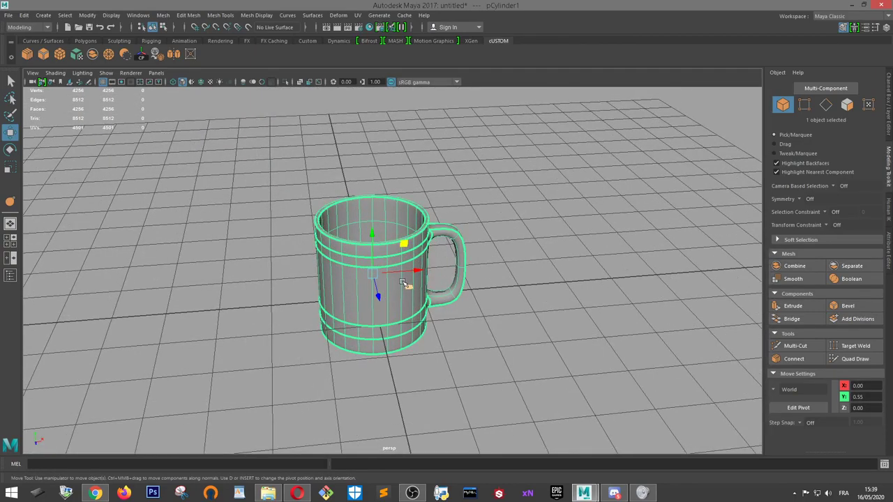
key("1")
key("ctrl+d")
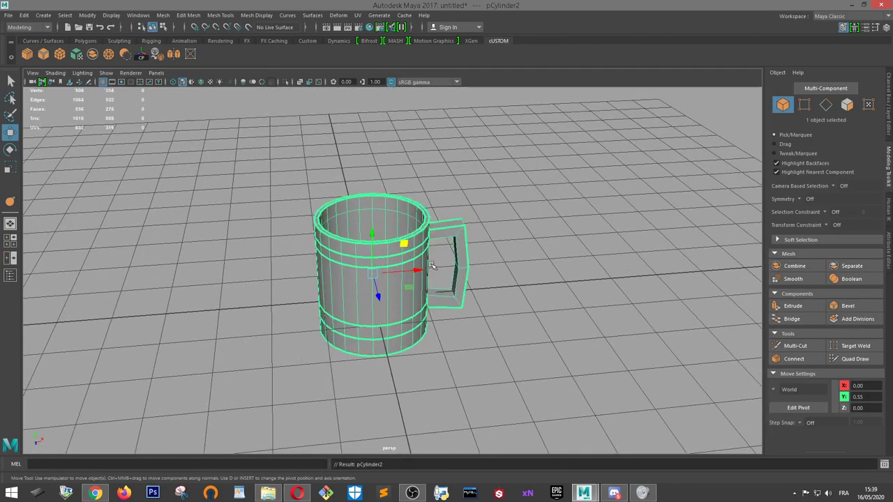
left_click_drag(412, 271, 188, 282)
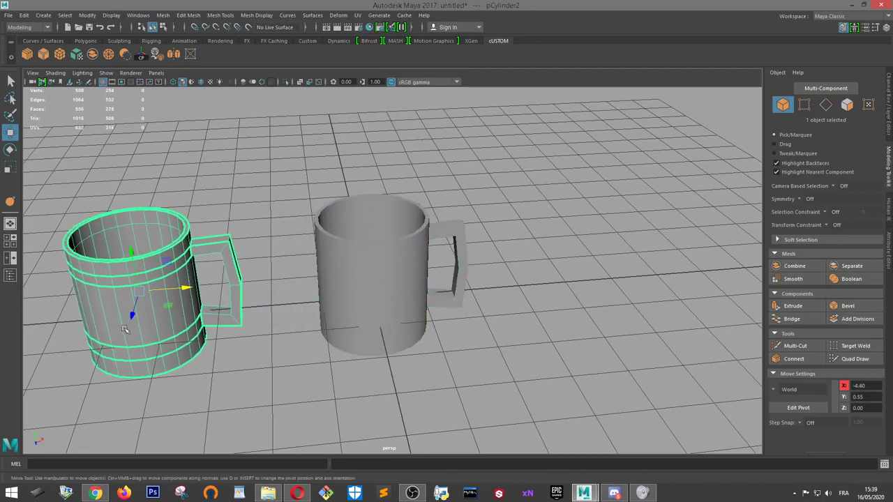
Duplicate the original mug again, move this copy along X to about 5.59, and reselect the original
left_click(358, 261)
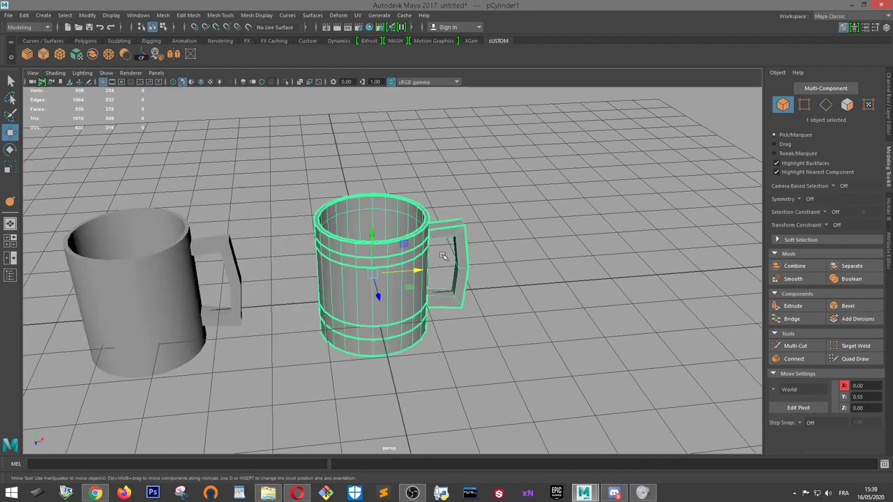
left_click_drag(421, 269, 675, 253)
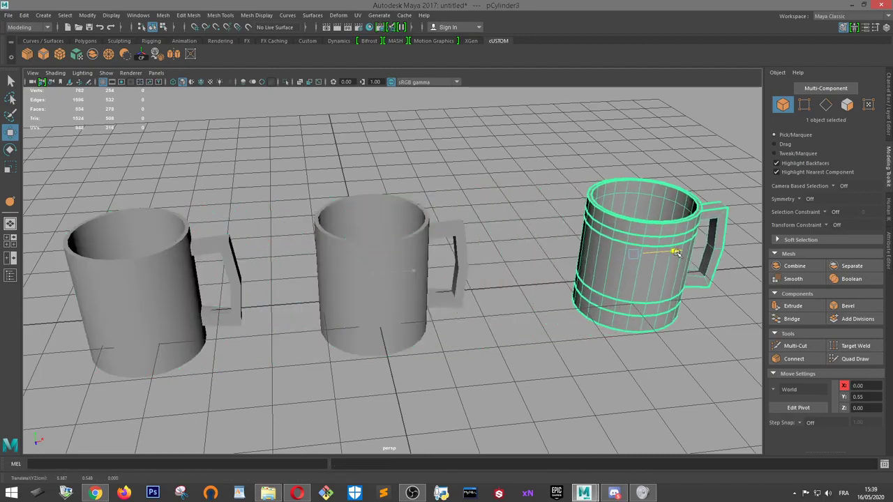
left_click(412, 210)
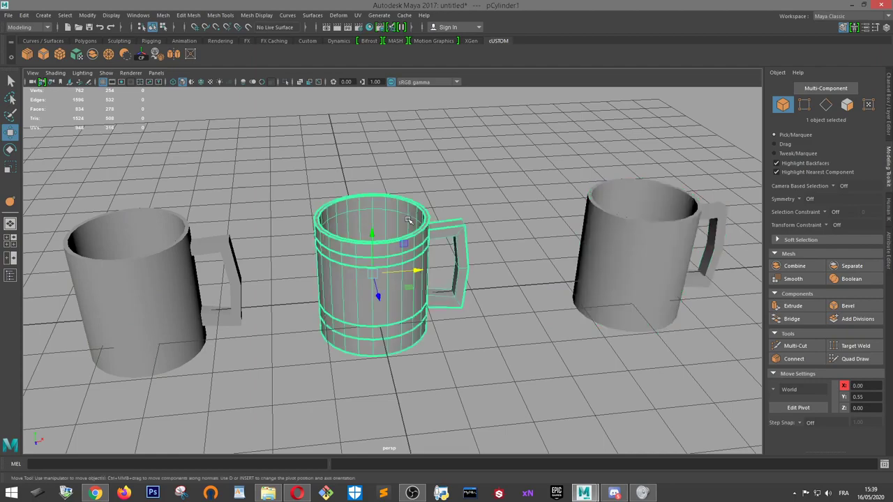
left_click(4, 14)
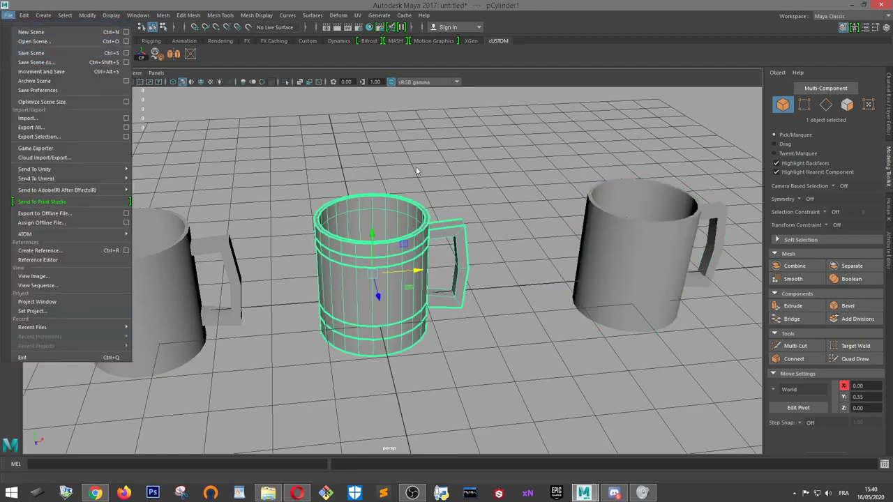
left_click(417, 171)
Show the duplicate mug at X -4.40 in smooth preview and raise its preview subdivision level
scroll(406, 277, "up", 3)
left_click(397, 269)
left_click_drag(396, 272, 520, 268, "alt")
left_click(226, 234)
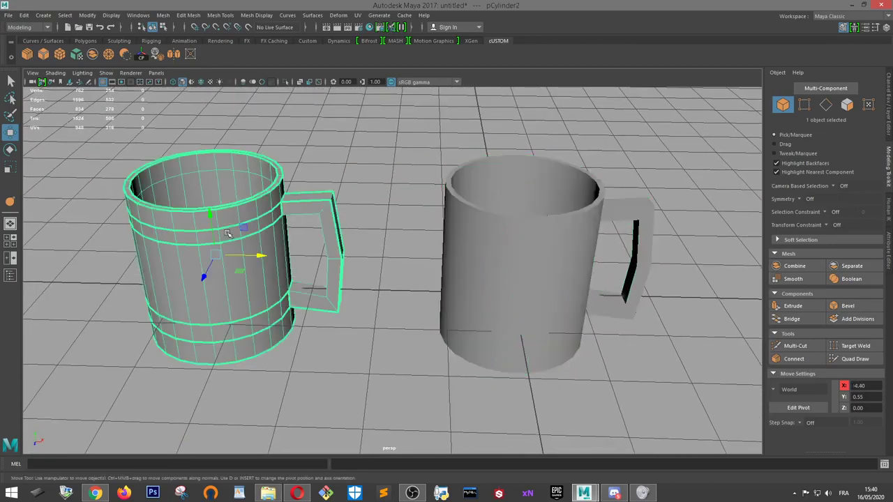
key("3")
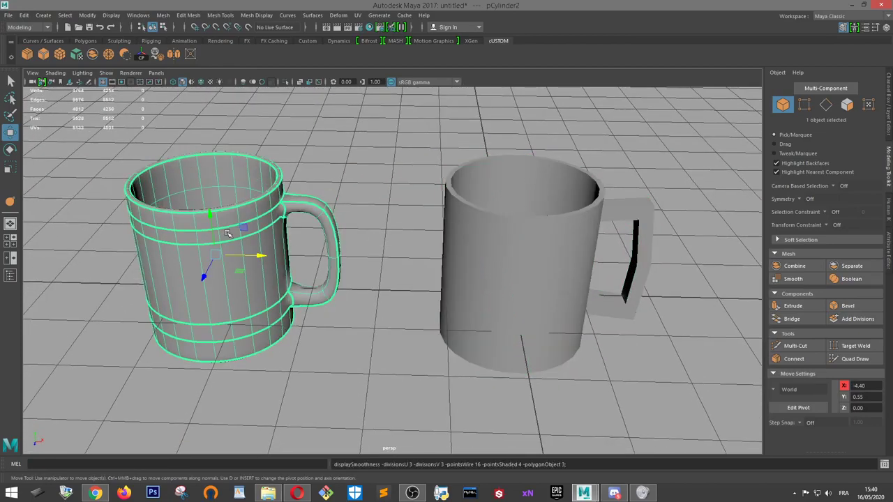
key("1")
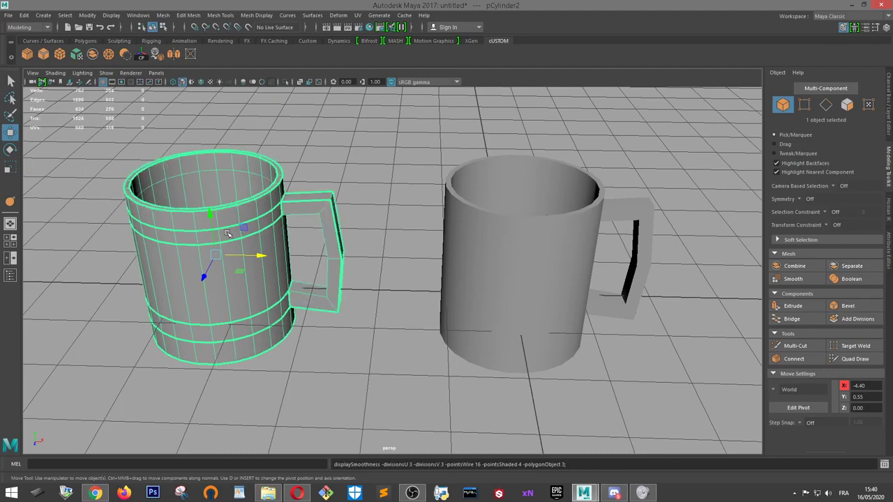
key("3")
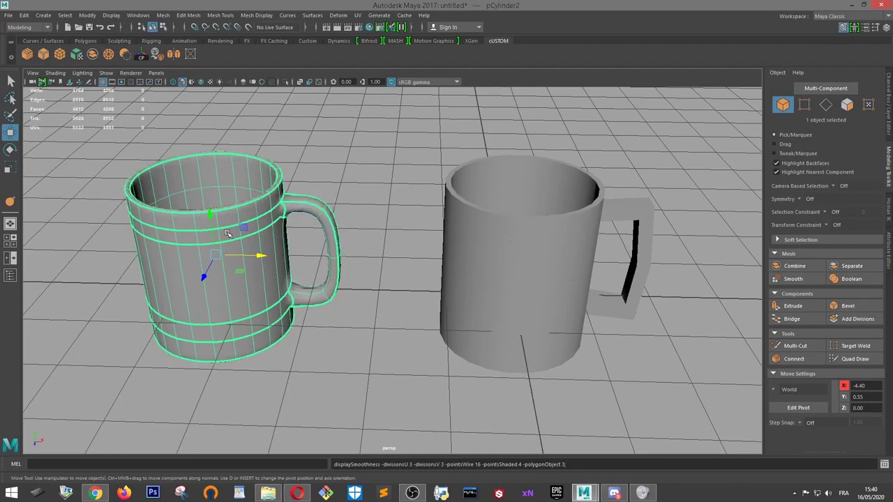
key("Page_Up")
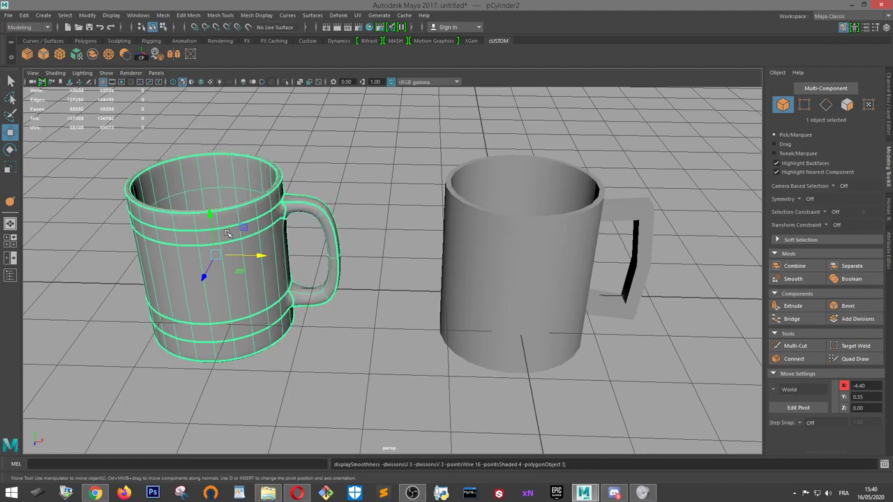
Convert the smooth mesh preview of the duplicate at X -4.40 to polygons
left_click_drag(228, 233, 471, 279, "alt")
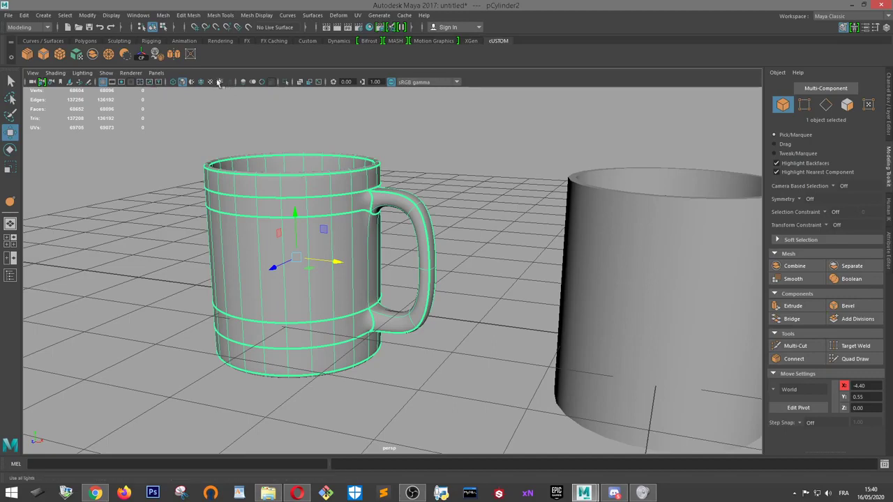
left_click(88, 16)
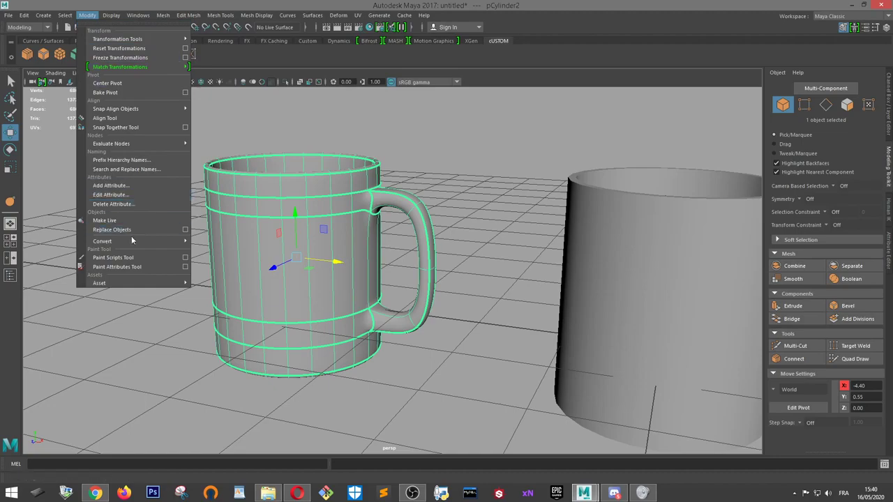
mouse_move(135, 242)
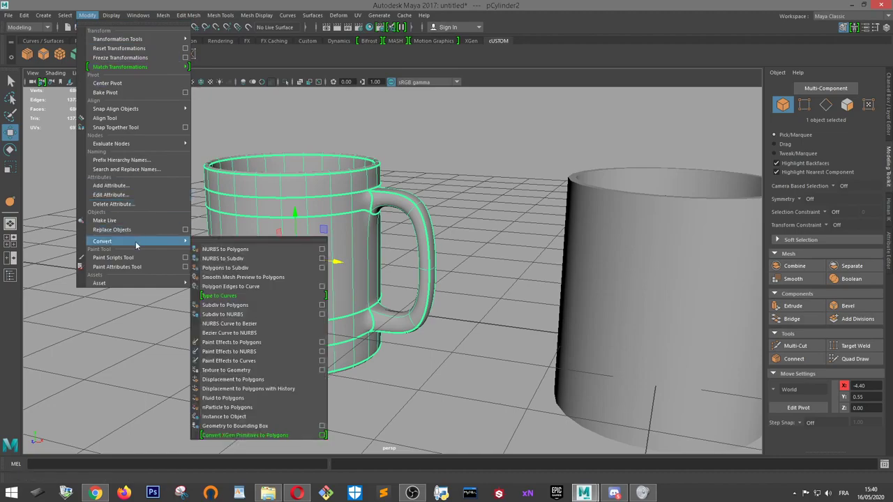
left_click(236, 278)
Examine the converted mug's body, handle and rim from several sides
mouse_move(274, 272)
left_mouse_down("alt")
mouse_move(346, 263)
mouse_move(339, 253)
mouse_move(307, 263)
left_mouse_up("alt")
left_click(474, 252)
mouse_move(503, 249)
left_mouse_down("alt")
mouse_move(505, 203)
mouse_move(481, 237)
left_mouse_up("alt")
left_click(320, 293)
left_click_drag(320, 293, 613, 254, "alt")
left_click(601, 258)
left_click(514, 230)
left_click_drag(514, 230, 567, 254, "alt")
left_click(579, 285)
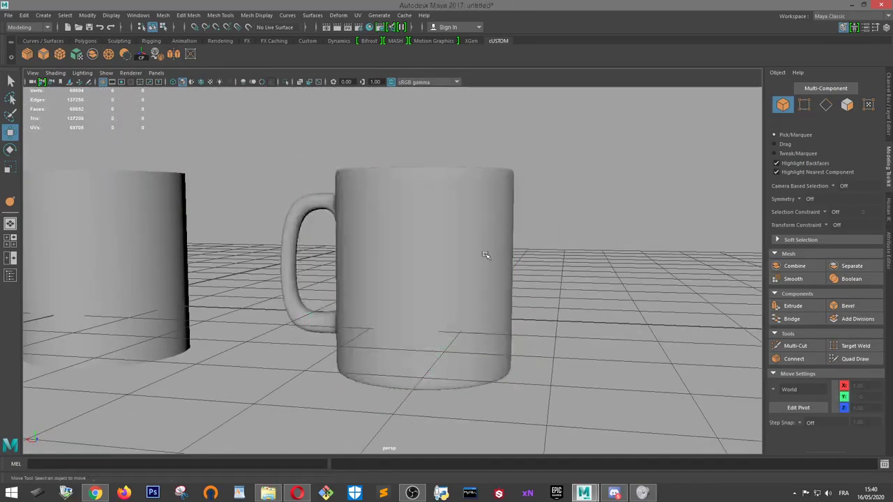
left_click(488, 253)
left_click_drag(489, 253, 566, 206, "alt")
left_click_drag(553, 213, 403, 265, "alt")
left_click(489, 300)
left_click(516, 301)
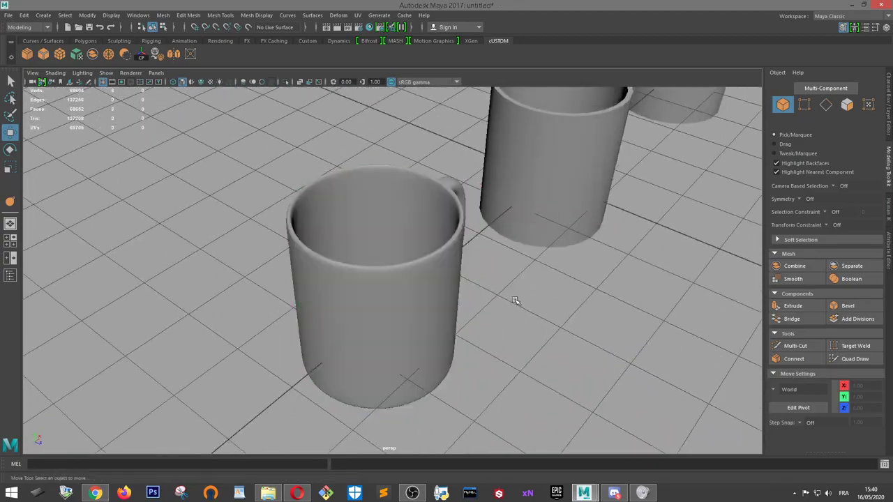
Frame the converted duplicate, inspect its dense wireframe from above, and deselect it
scroll(513, 298, "down", 5)
left_click_drag(488, 293, 545, 317, "alt")
left_click_drag(464, 309, 476, 269, "alt")
left_click(433, 257)
key("f")
left_click_drag(593, 264, 458, 307, "alt")
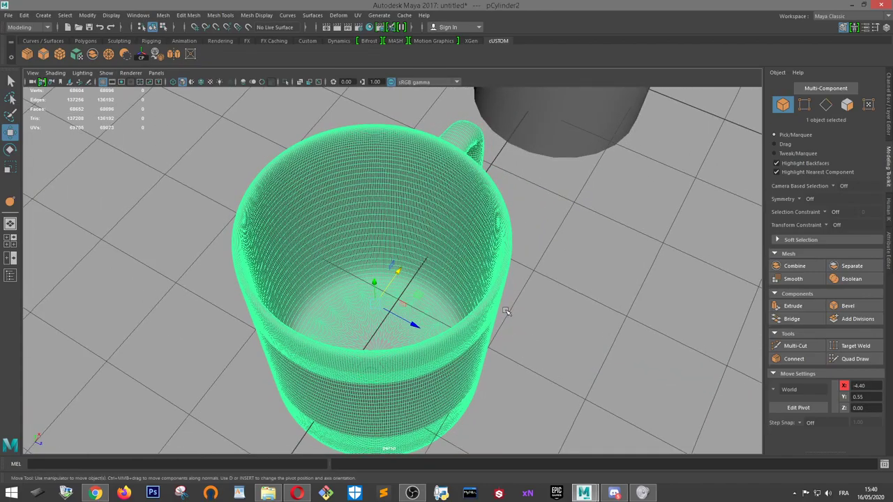
left_click(507, 312)
Frame the original mug at X 0.00 and show it in smooth preview at a lower subdivision level
scroll(495, 309, "down", 5)
scroll(606, 296, "up", 2)
left_click(445, 288)
left_click_drag(592, 291, 562, 259, "alt")
left_click(647, 256)
key("f")
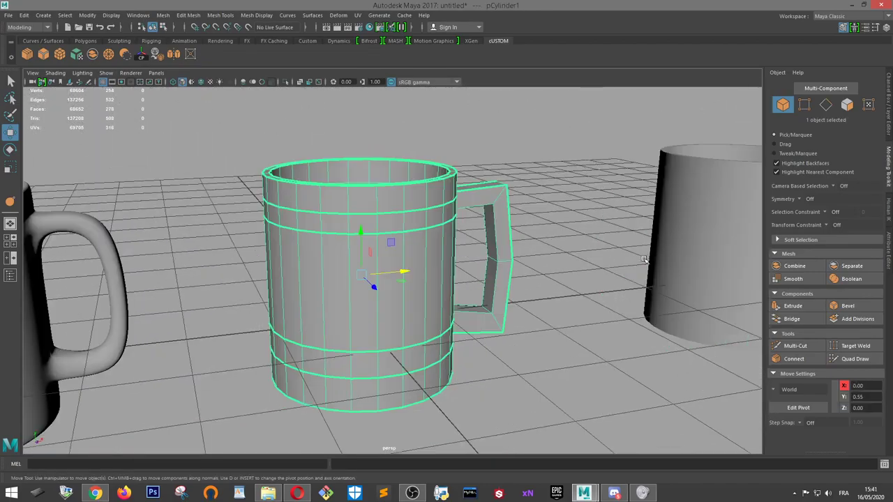
left_click_drag(647, 258, 671, 293, "alt")
key("3")
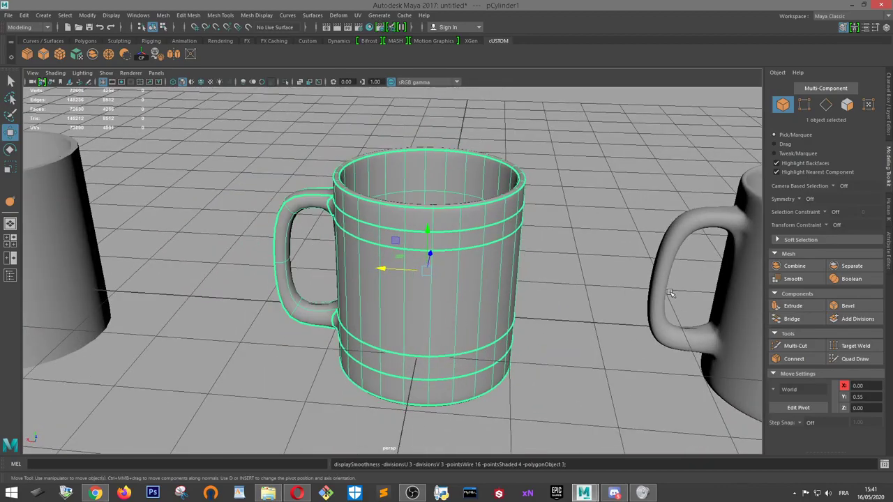
key("1")
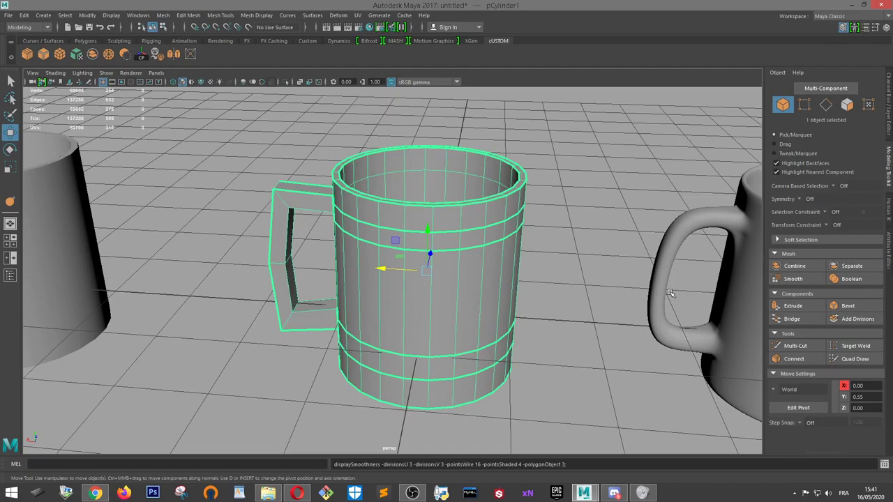
key("3")
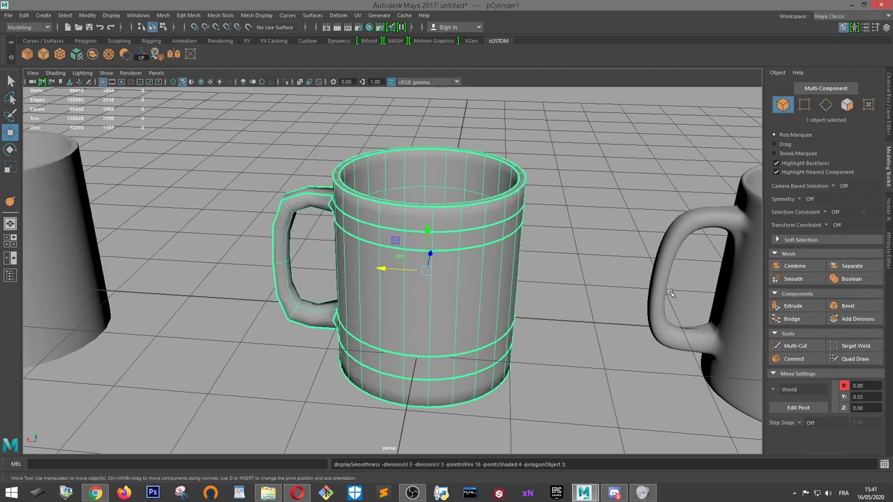
Inspect the original mug from below and above, and convert its smooth mesh preview to polygons
left_click_drag(658, 352, 833, 339, "alt")
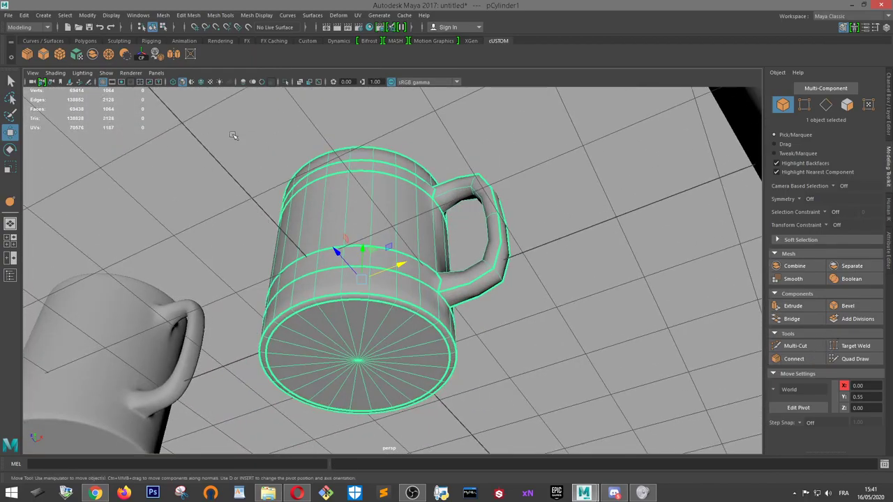
left_click_drag(255, 156, 311, 215, "alt")
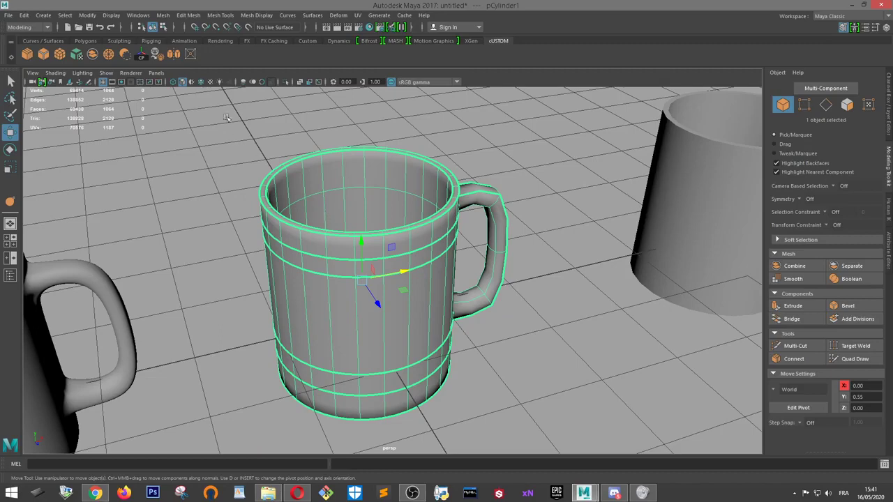
left_click(87, 16)
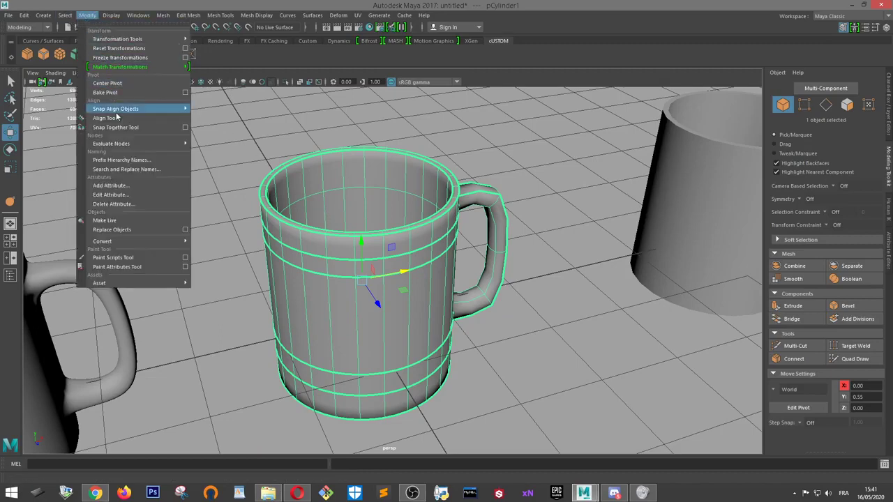
mouse_move(123, 240)
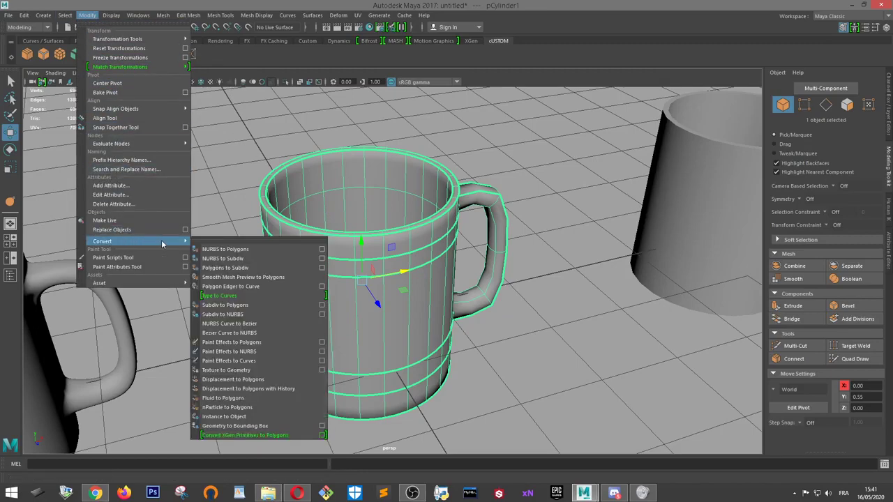
left_click(263, 280)
Switch the converted original mug to edge selection and select the edge loop running along the handle
left_click_drag(412, 257, 614, 249, "alt")
left_click(511, 279)
scroll(512, 279, "up", 3)
left_click(511, 278)
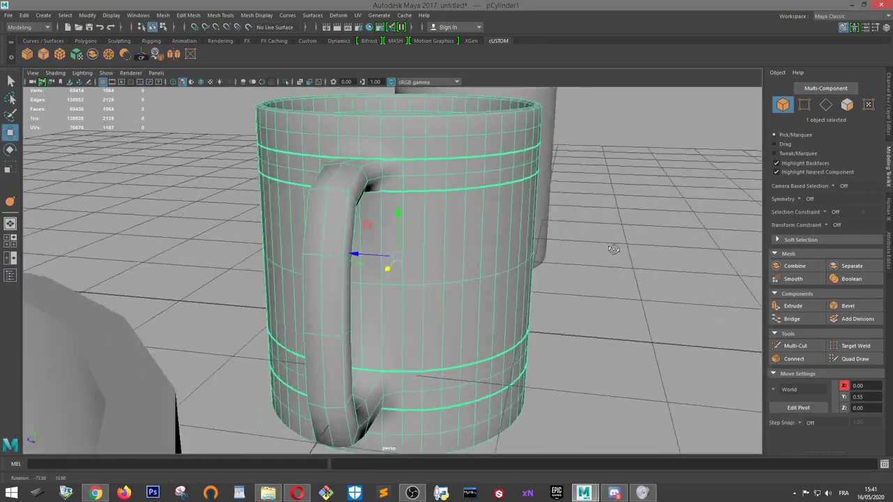
right_click_drag(477, 171, 478, 145)
double_click(336, 177)
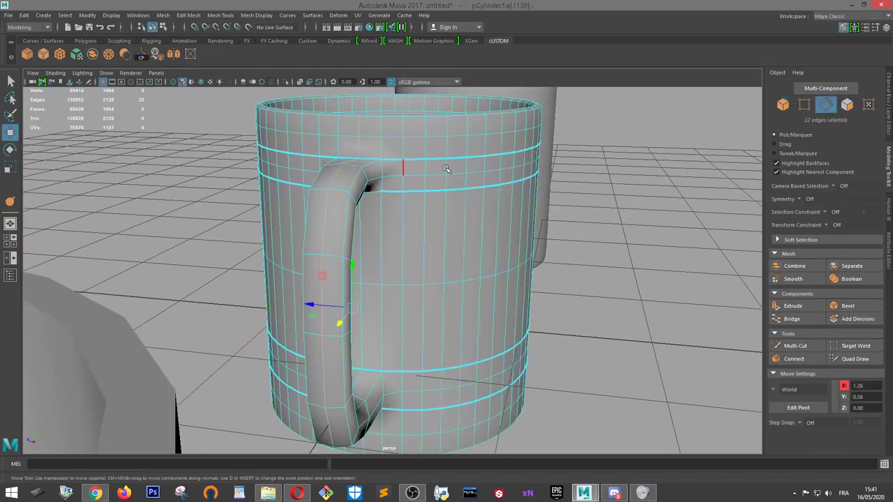
Select every second vertical edge loop around the mug's body from its floor and underside, and delete the loops with their vertices
mouse_move(446, 169)
left_mouse_down("alt")
mouse_move(483, 112)
mouse_move(481, 201)
mouse_move(463, 175)
mouse_move(472, 172)
mouse_move(456, 166)
mouse_move(453, 180)
left_mouse_up("alt")
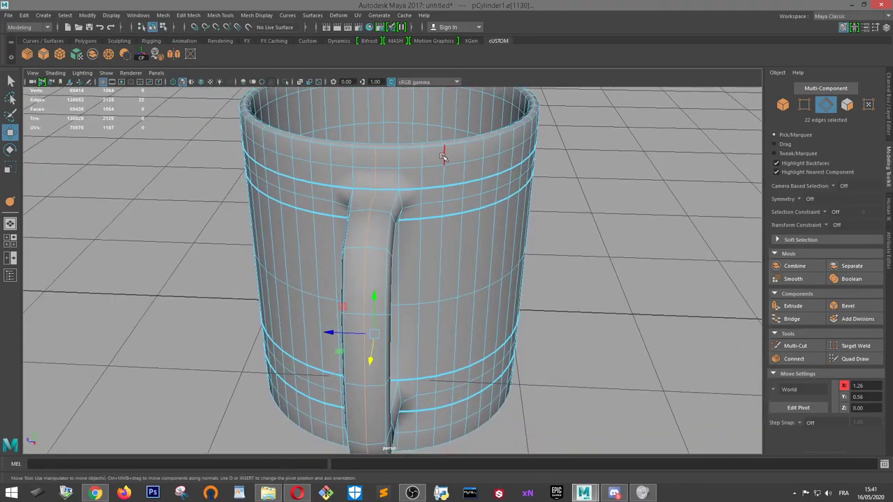
left_click_drag(442, 156, 444, 215, "alt")
scroll(421, 309, "up", 1)
scroll(422, 309, "up", 2)
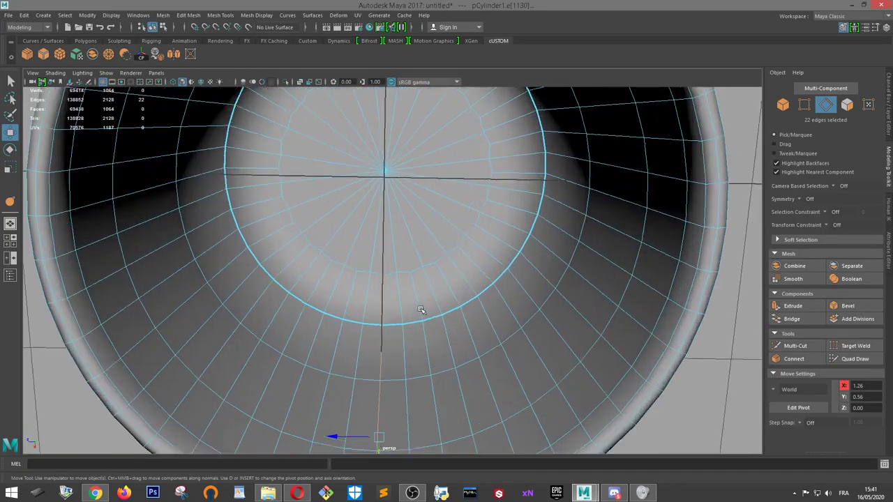
scroll(418, 291, "up", 3)
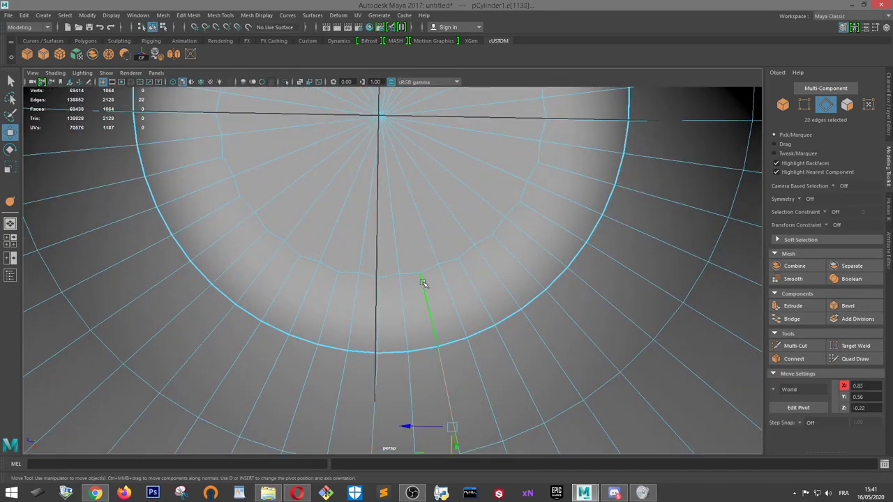
double_click(337, 284, "shift")
scroll(337, 286, "down", 4)
mouse_move(388, 297)
left_mouse_down("alt")
mouse_move(396, 263)
mouse_move(370, 281)
mouse_move(393, 293)
left_mouse_up("alt")
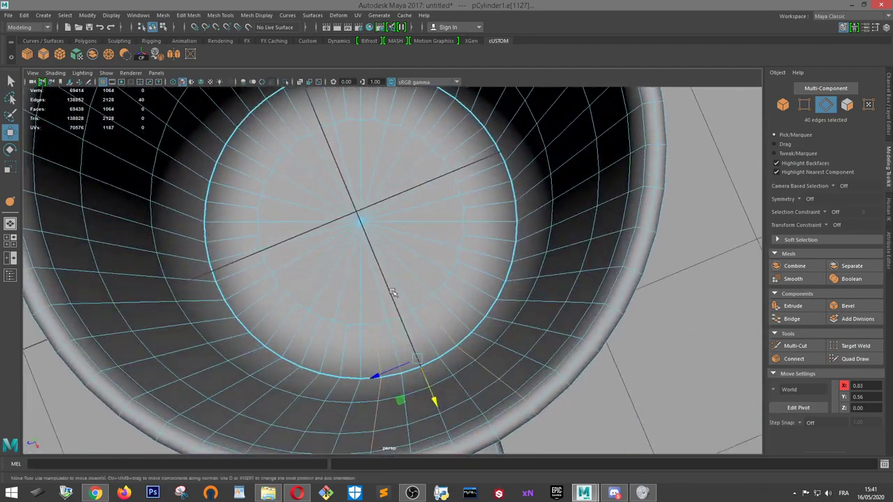
double_click(476, 271, "shift")
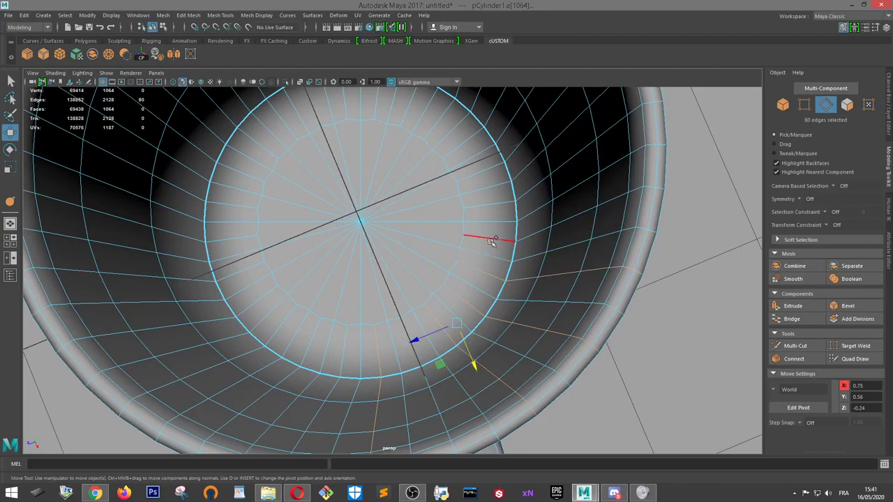
double_click(492, 239, "shift")
double_click(496, 197, "shift")
double_click(494, 166, "shift")
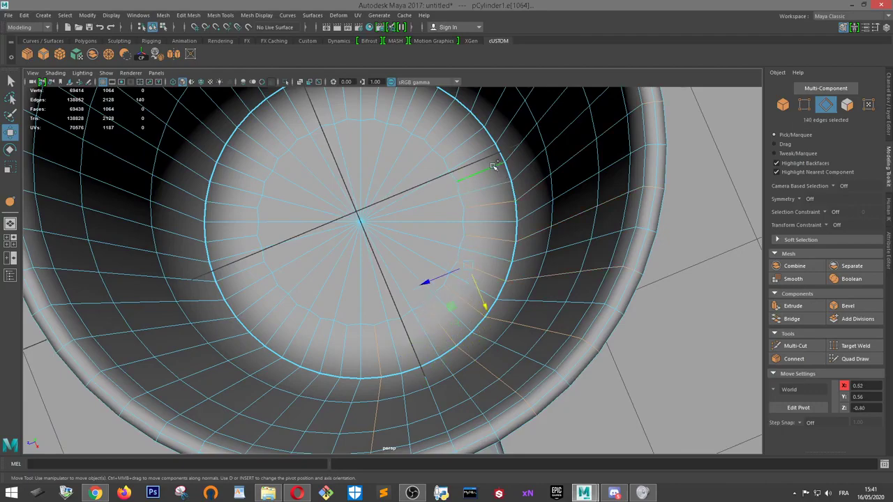
left_click_drag(563, 233, 484, 151, "alt")
double_click(602, 365, "shift")
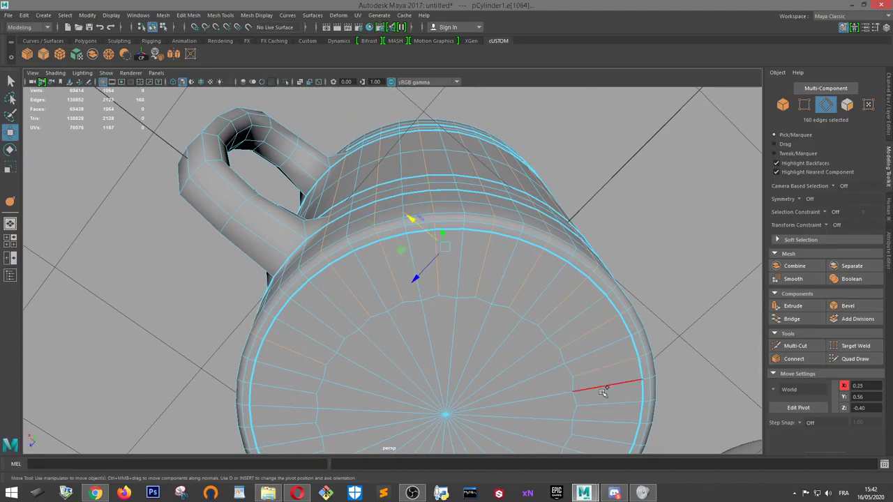
double_click(598, 400, "shift")
double_click(602, 436, "shift")
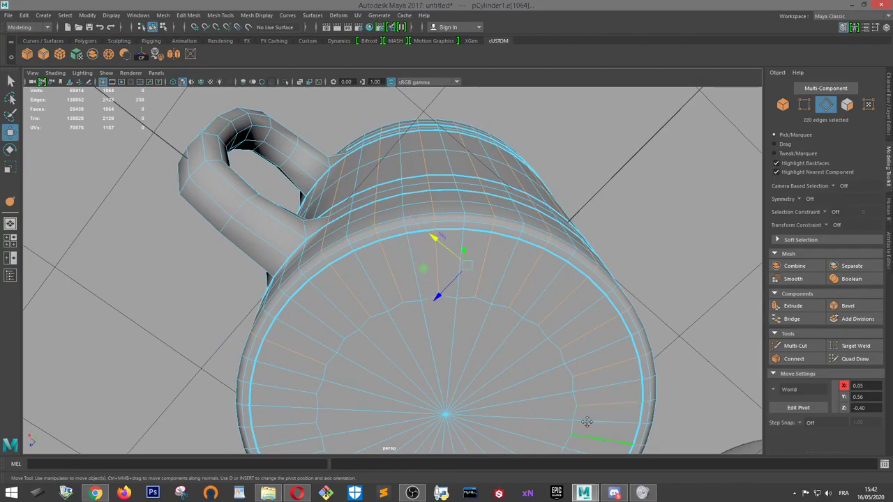
middle_click_drag(587, 422, 579, 230, "alt")
double_click(576, 281, "shift")
double_click(549, 313, "shift")
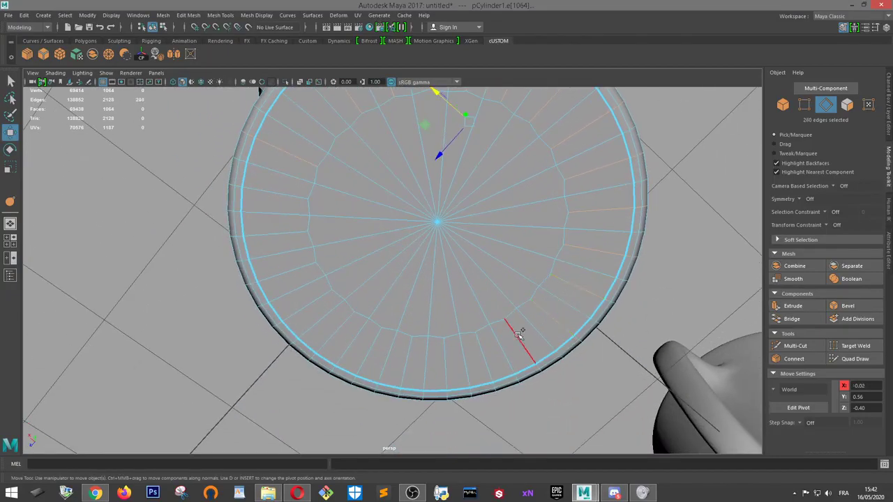
double_click(479, 353, "shift")
left_click(451, 363, "shift")
double_click(411, 364, "shift")
double_click(371, 357, "shift")
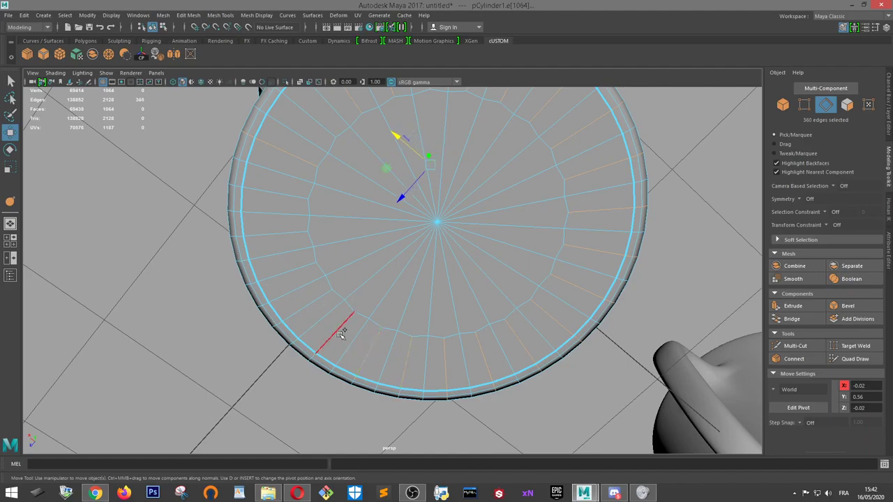
double_click(315, 318, "shift")
left_click(309, 314, "shift")
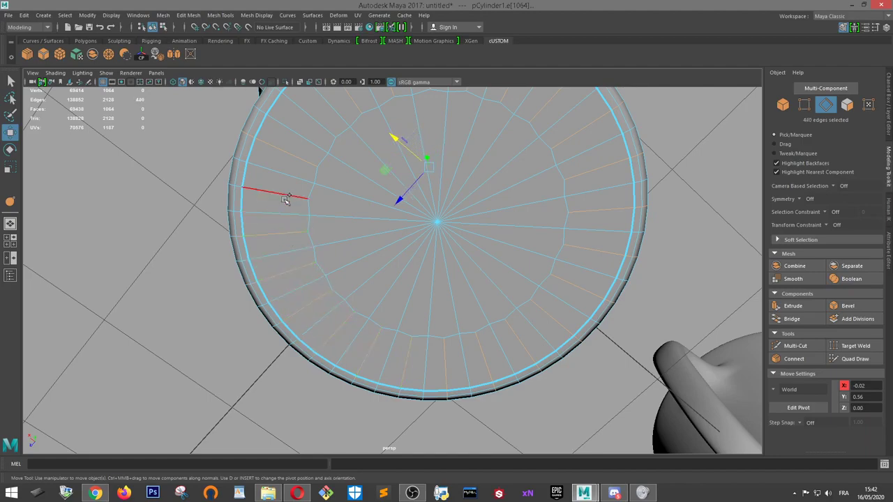
left_click_drag(285, 200, 577, 252, "alt")
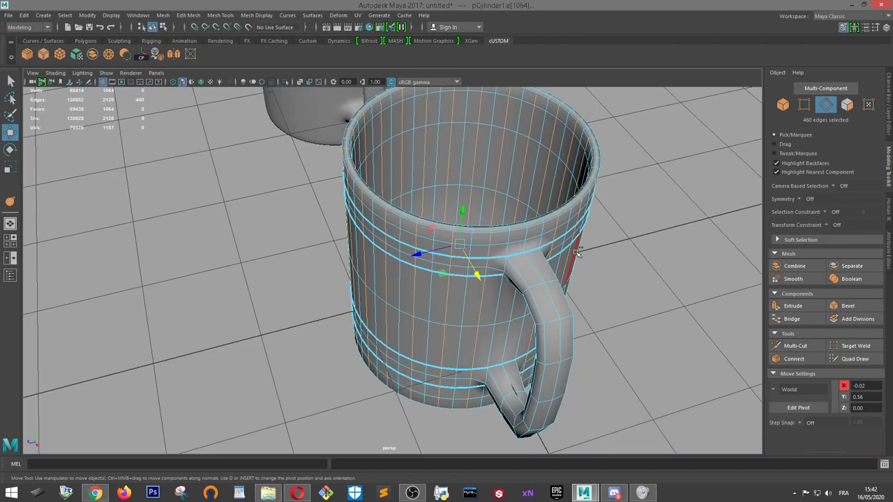
key("ctrl+Delete")
Return to object selection and use Multi-Cut to add a diagonal edge below the handle's lower joint, from the centre vertex to the neighbouring base-rim vertex
left_click_drag(577, 252, 484, 200, "alt")
right_click_drag(485, 199, 519, 198)
left_click_drag(519, 198, 564, 165, "alt")
right_click_drag(564, 166, 554, 221, "alt")
middle_click_drag(509, 227, 436, 266, "alt")
right_click_drag(436, 266, 539, 314, "alt")
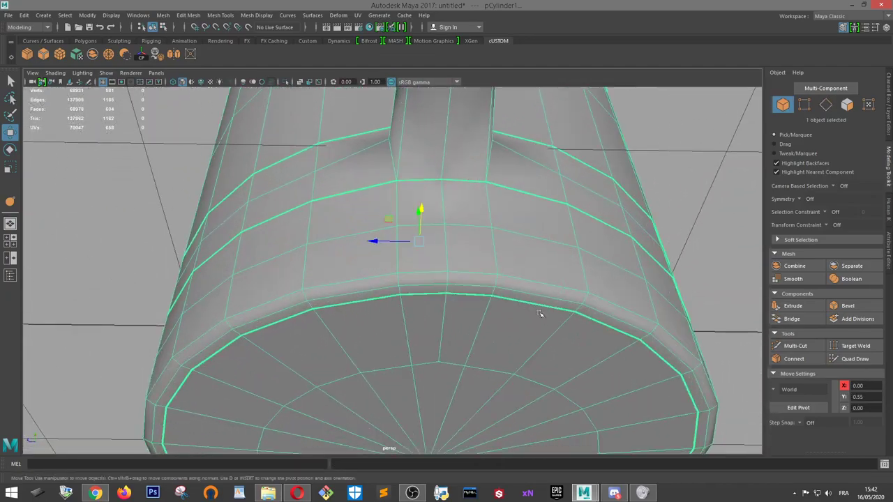
left_click(796, 346)
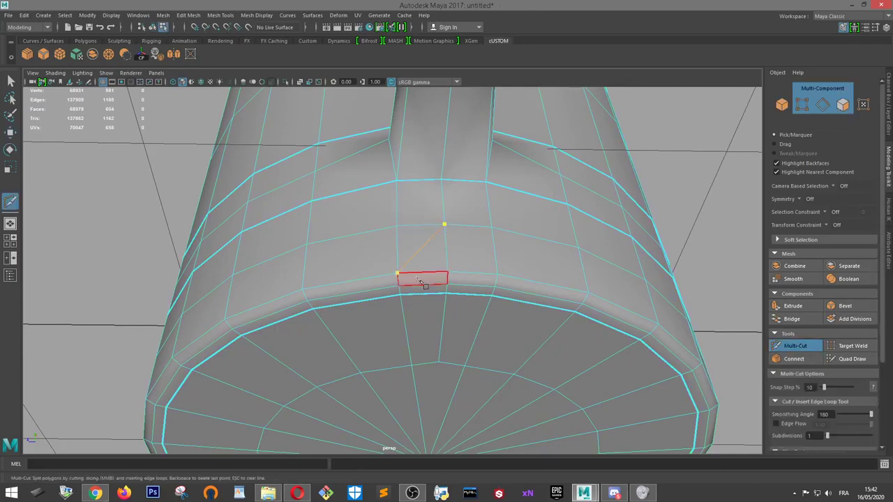
key("w")
Delete the central edge line running from below the handle, over the rim, onto the mug's underside
double_click(443, 324)
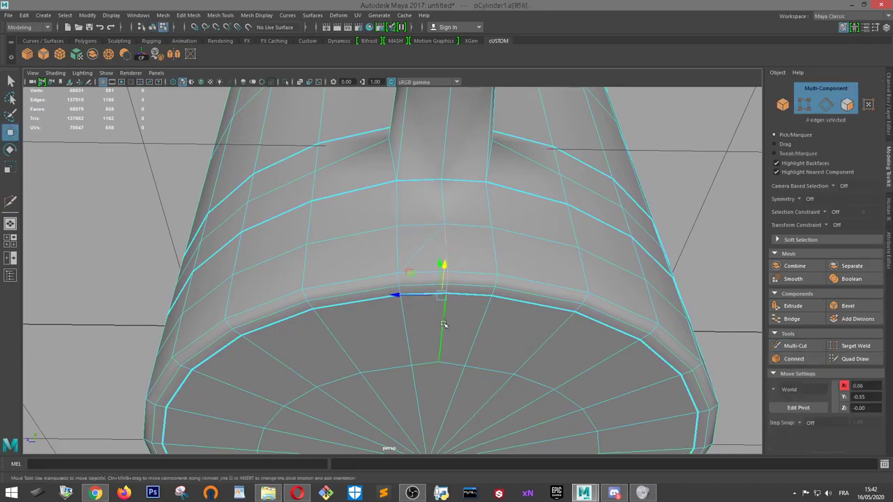
key("ctrl+Delete")
scroll(446, 308, "down", 4)
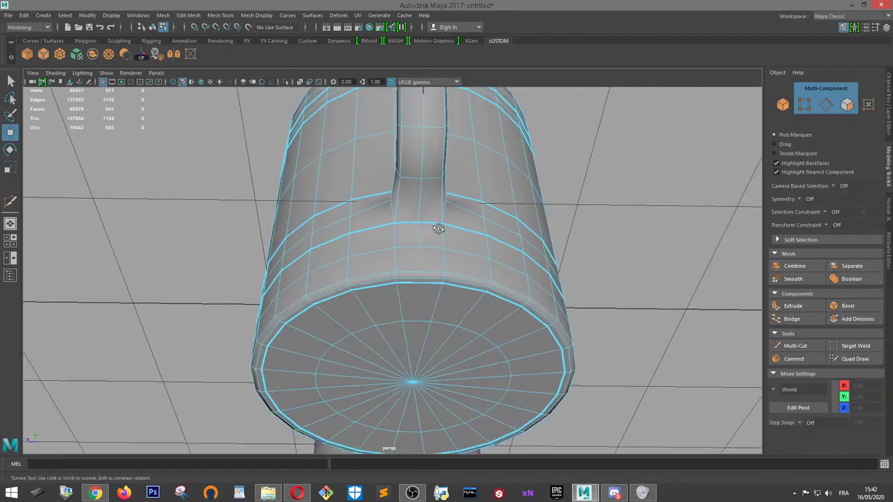
left_click_drag(438, 229, 395, 277, "alt")
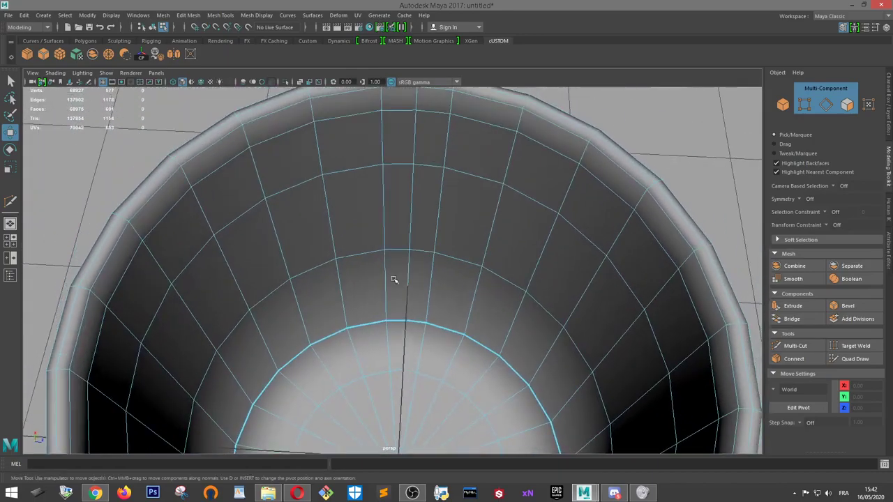
left_click(795, 346)
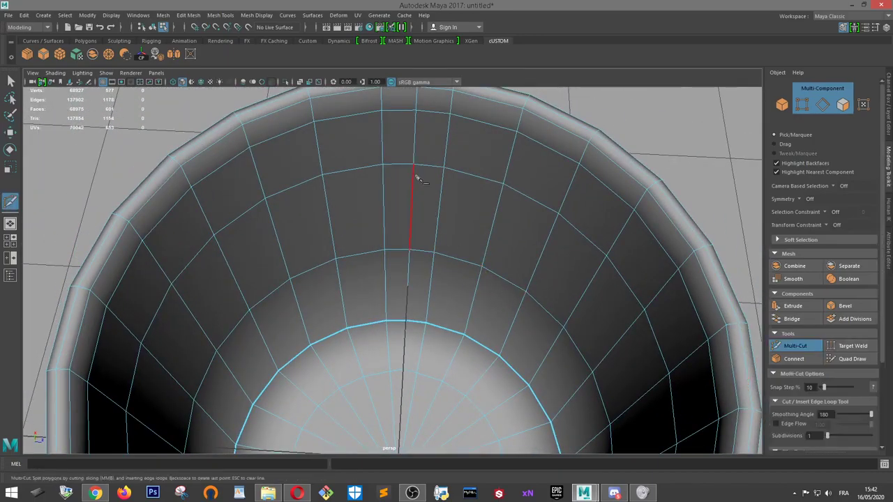
left_click(409, 251)
left_click(387, 322)
right_click_drag(390, 325, 434, 230, "alt")
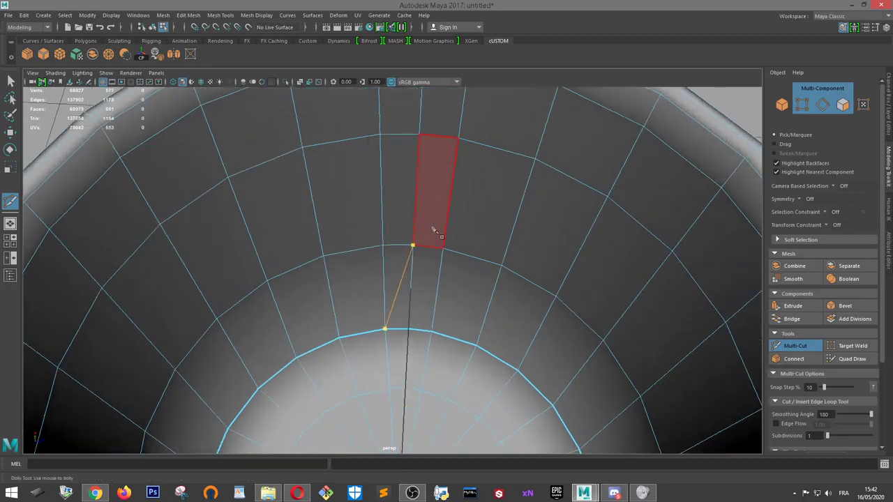
key("ctrl+z")
key("ctrl+z")
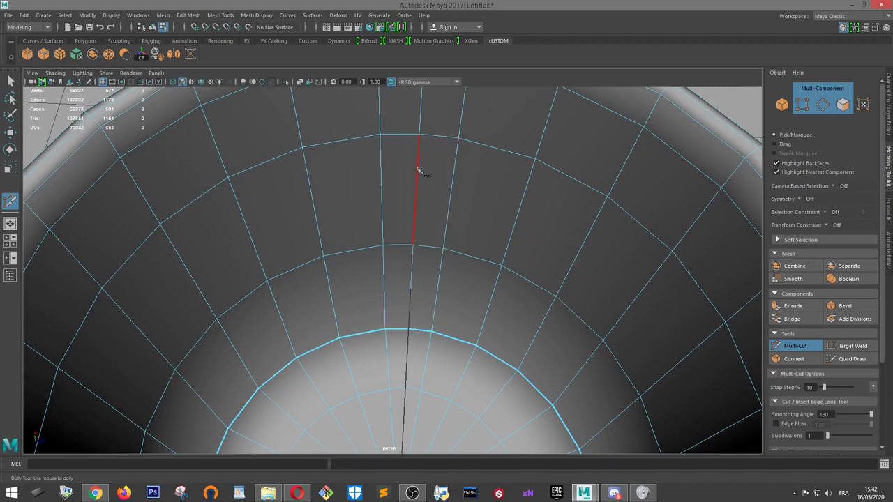
Cut a diagonal edge across the inner wall on the handle side, and delete the surplus central edges from there down to the floor
left_click_drag(438, 183, 432, 205, "alt")
scroll(410, 208, "down", 3)
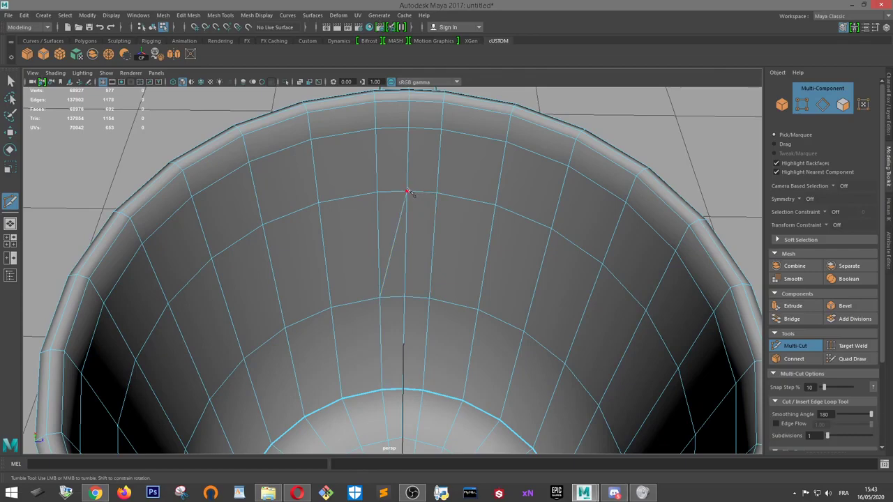
key("w")
right_click_drag(398, 225, 400, 200)
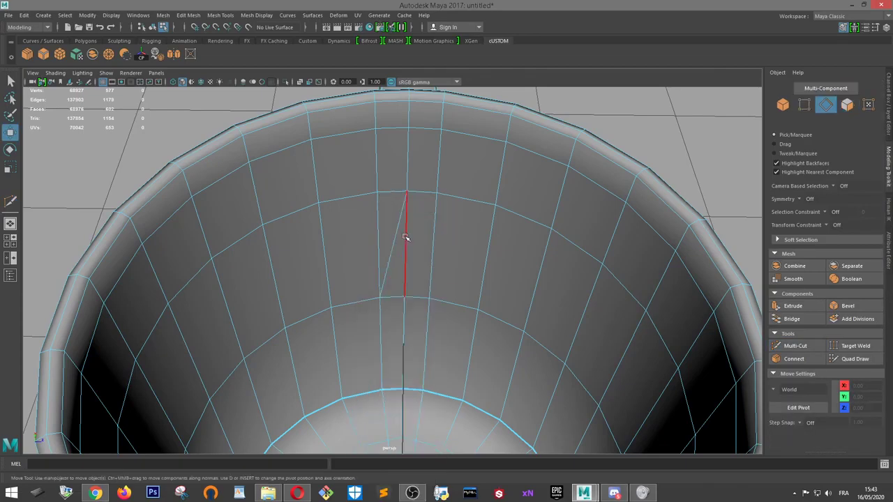
left_click(405, 238)
key("ctrl+Delete")
scroll(405, 279, "down", 2)
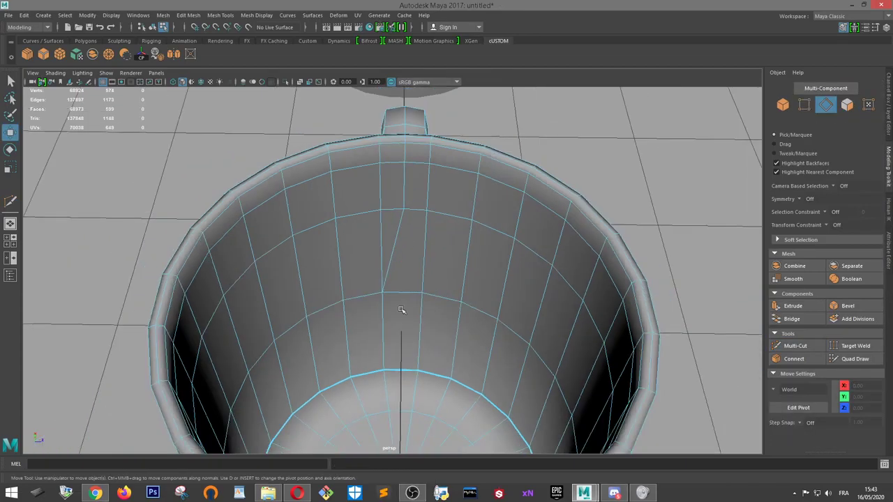
Switch to face selection and delete all triangular faces around the centre of the mug's inner floor and underside
left_click_drag(402, 312, 473, 325, "alt")
middle_click_drag(472, 325, 461, 315, "alt")
left_click_drag(461, 315, 431, 281, "alt")
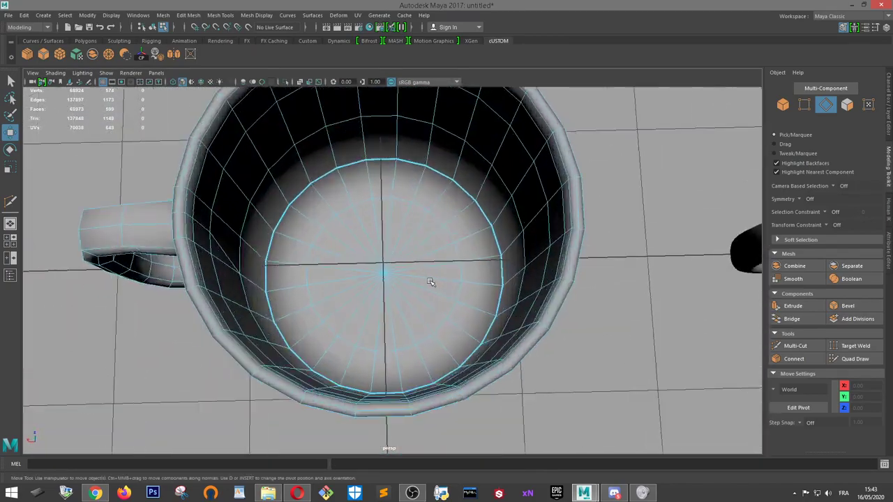
scroll(425, 261, "up", 2)
left_click_drag(412, 236, 406, 239, "alt")
scroll(398, 242, "down", 3)
scroll(389, 245, "up", 5)
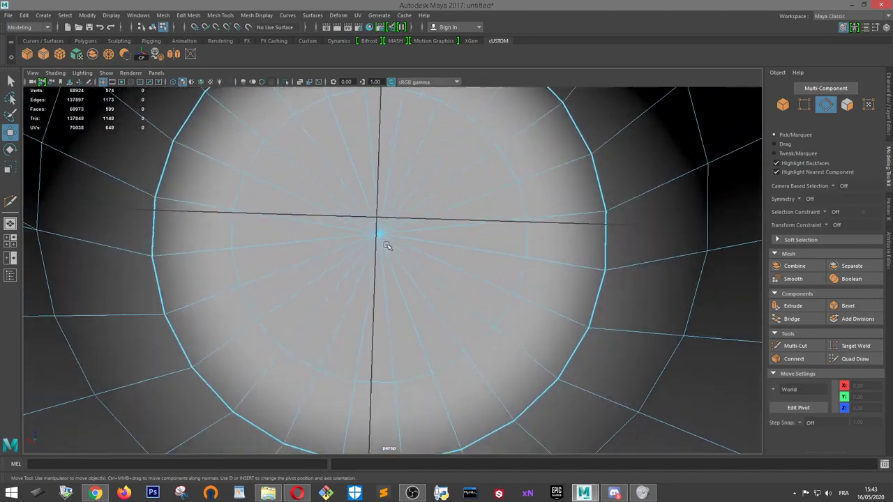
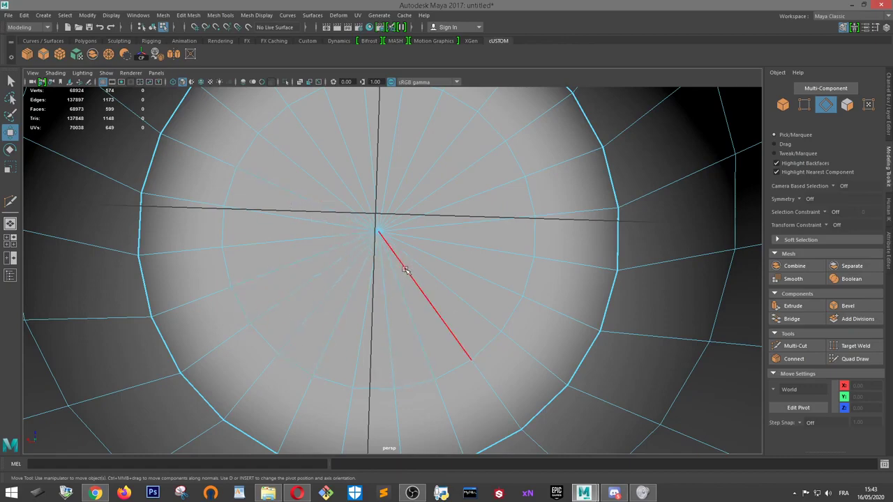
scroll(423, 243, "up", 1)
scroll(402, 237, "down", 3)
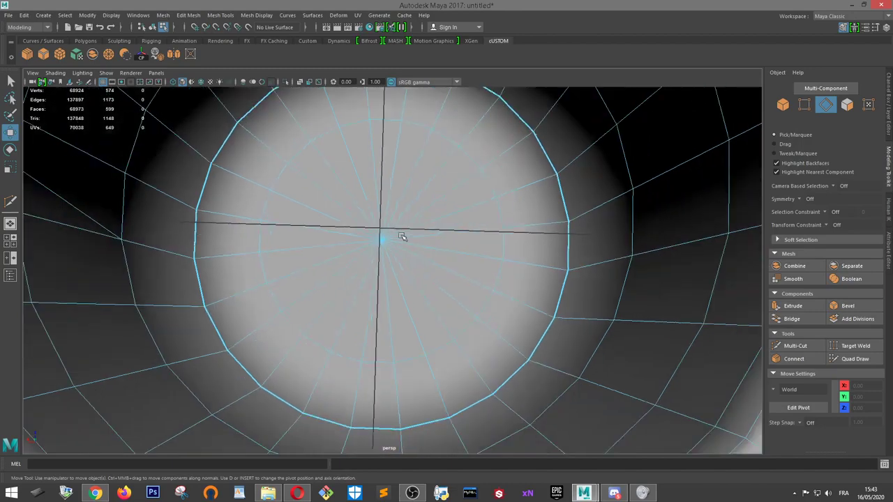
right_click_drag(402, 235, 399, 253)
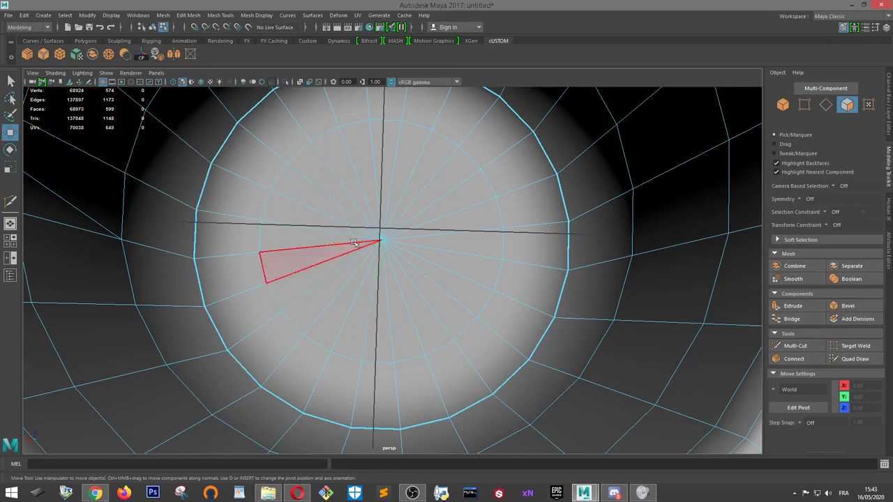
double_click(394, 247)
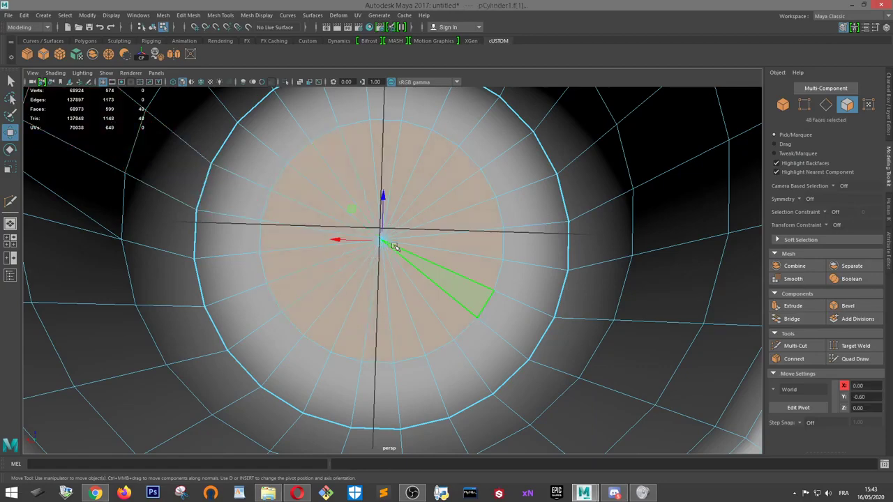
key("Delete")
Switch to edge selection and bridge two border edges of the underside hole that lie either side of one edge
left_click_drag(395, 247, 434, 203, "alt")
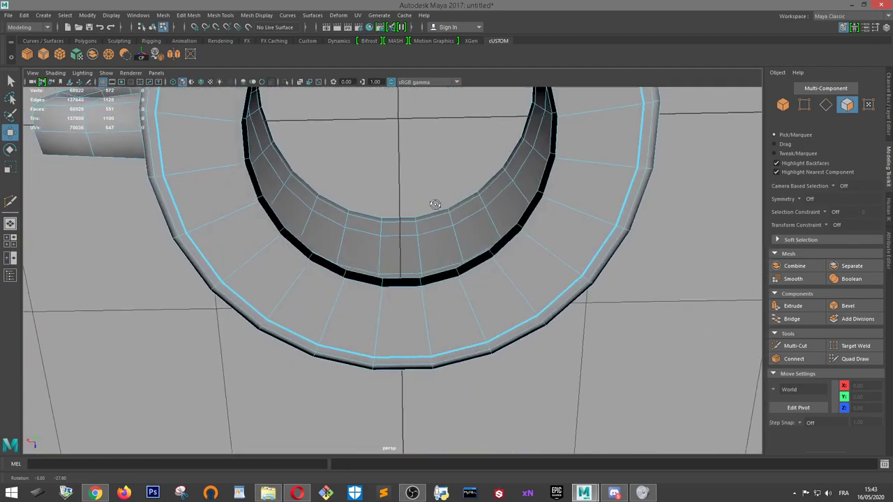
middle_click_drag(435, 203, 436, 293, "alt")
left_click_drag(436, 293, 474, 147, "alt")
right_click_drag(475, 146, 472, 119)
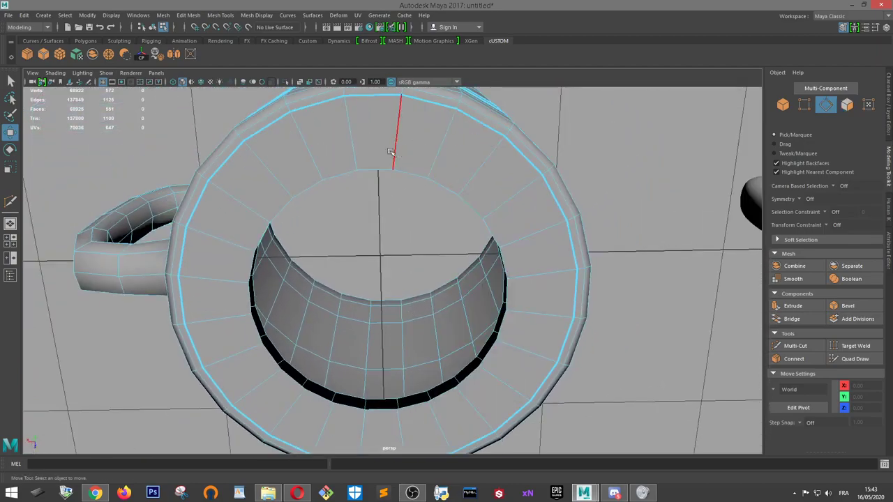
left_click(377, 169)
left_click(445, 181, "shift")
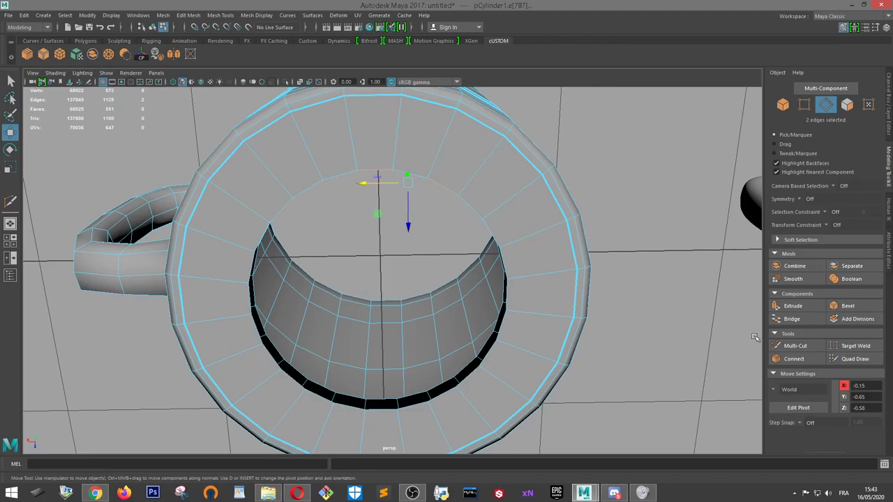
left_click(791, 319)
Bridge three successive pairs of facing border edges across the underside hole, extending the first quad towards the hole's centre
left_click(471, 202)
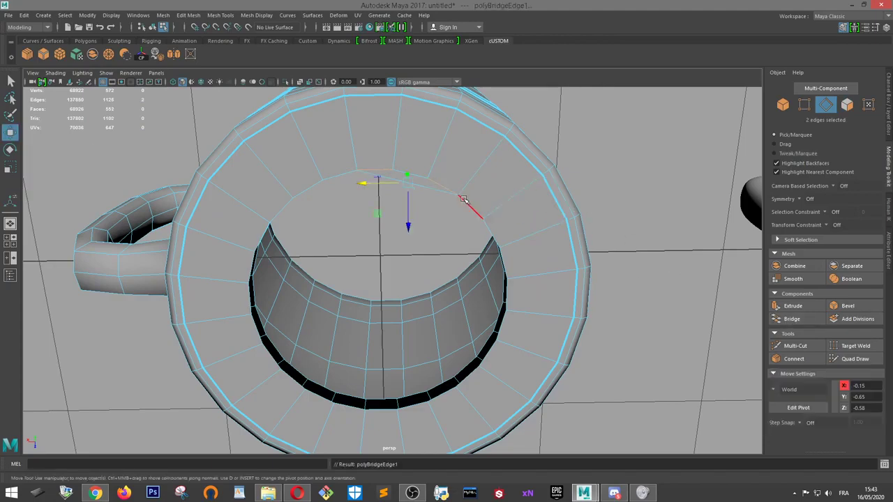
left_click(372, 167, "shift")
left_click(792, 319)
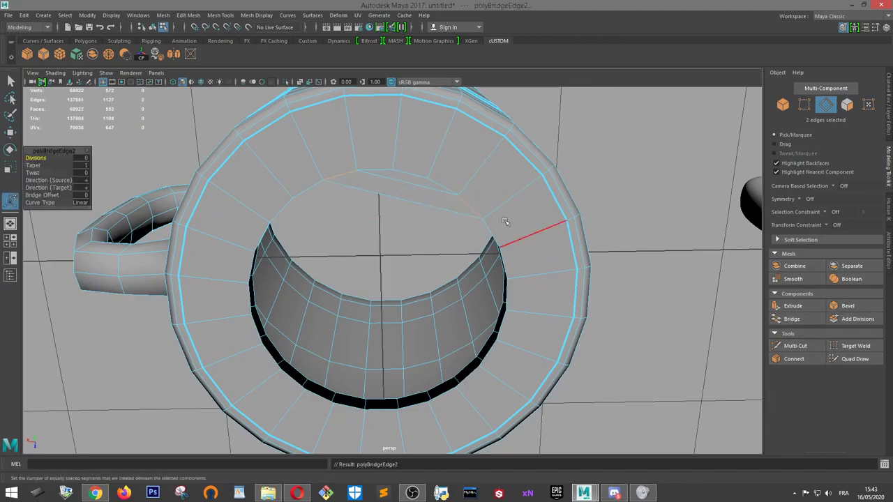
left_click(306, 186)
left_click(491, 230, "shift")
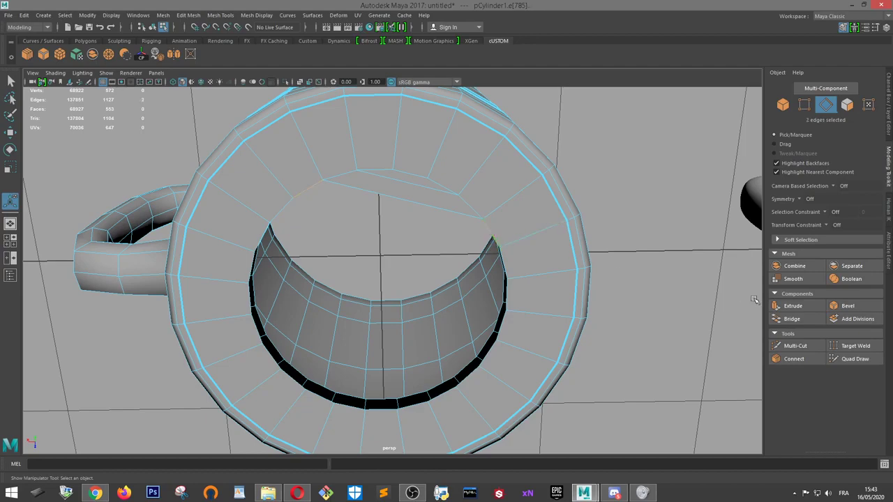
left_click(791, 319)
key("w")
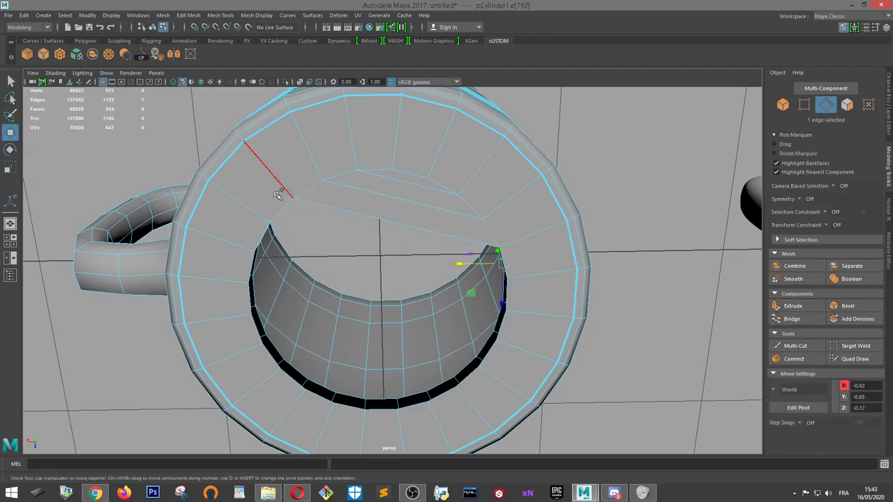
left_click(280, 201, "shift")
left_click(502, 256)
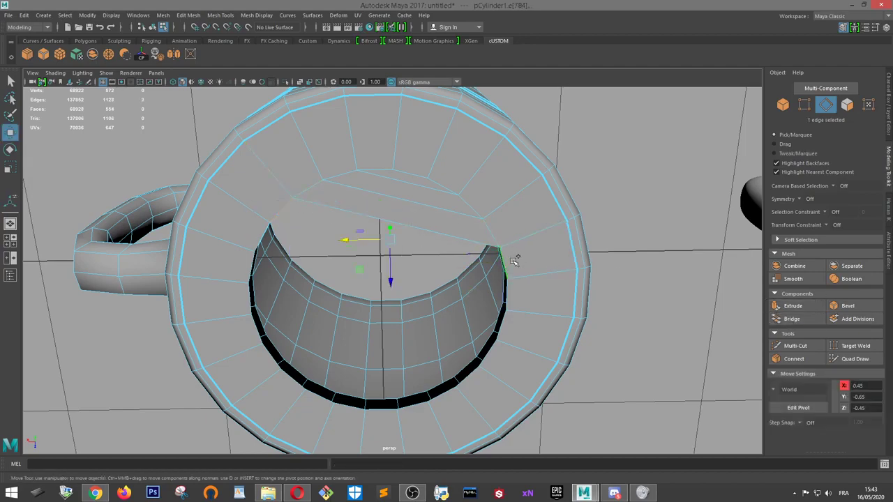
left_click(792, 319)
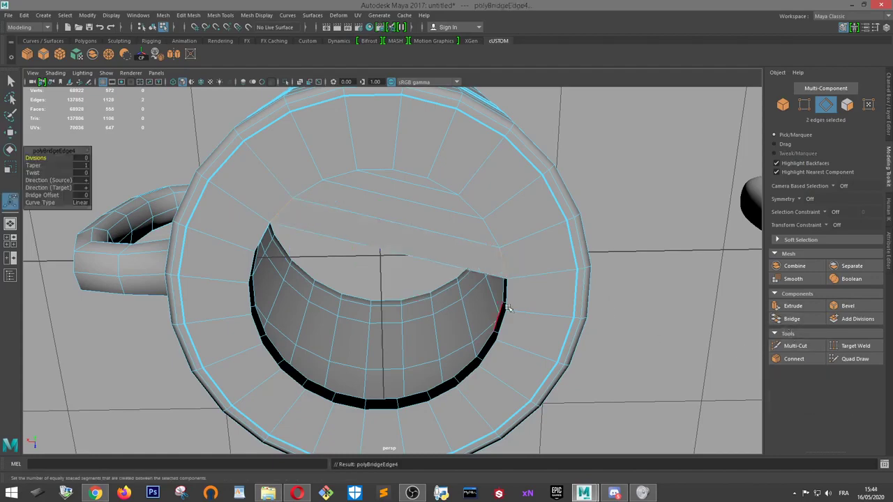
Bridge three more pairs of facing border edges to span the widest, middle part of the underside hole
left_click(248, 228)
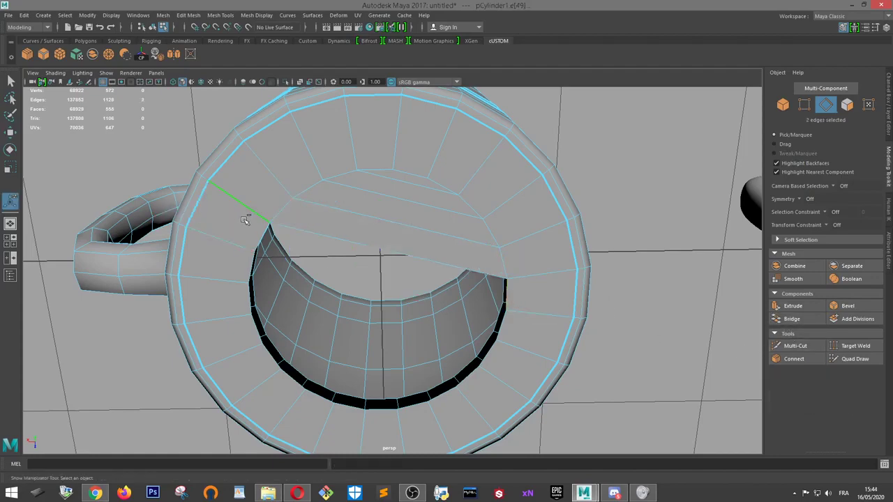
left_click(541, 314, "shift")
left_click(780, 318)
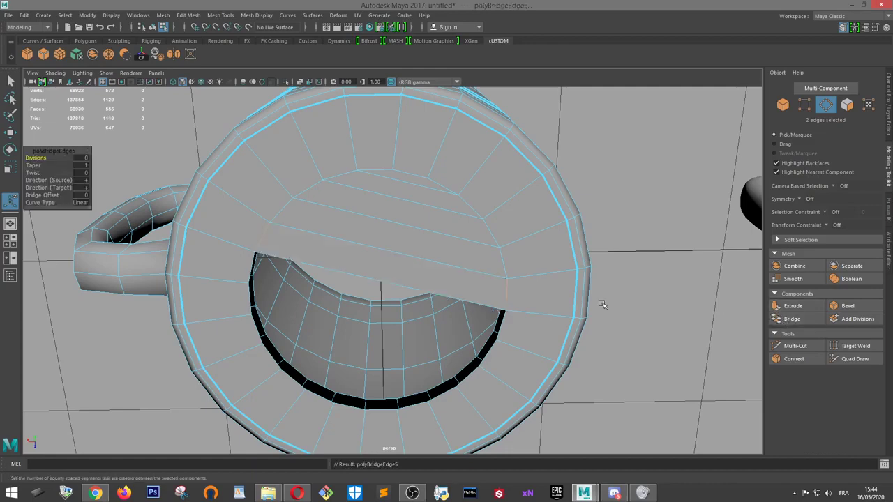
key("w")
left_click(245, 271, "shift")
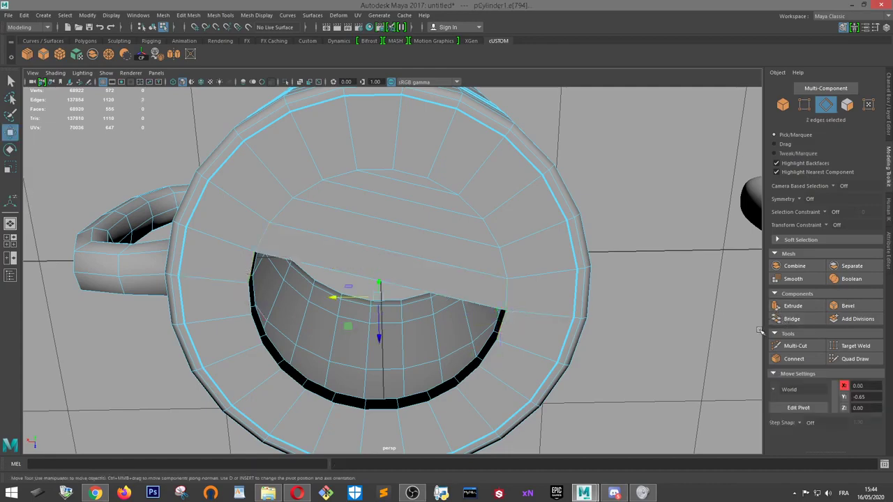
left_click(792, 319)
key("w")
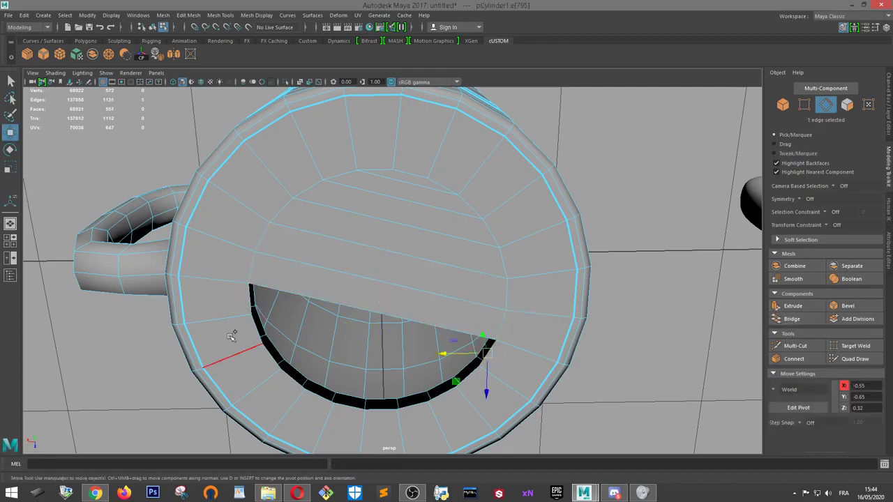
left_click(251, 302, "shift")
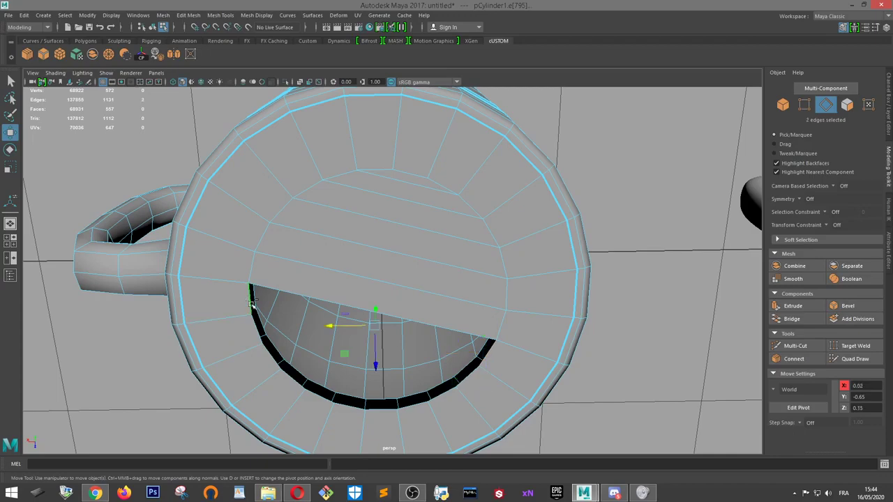
left_click(792, 319)
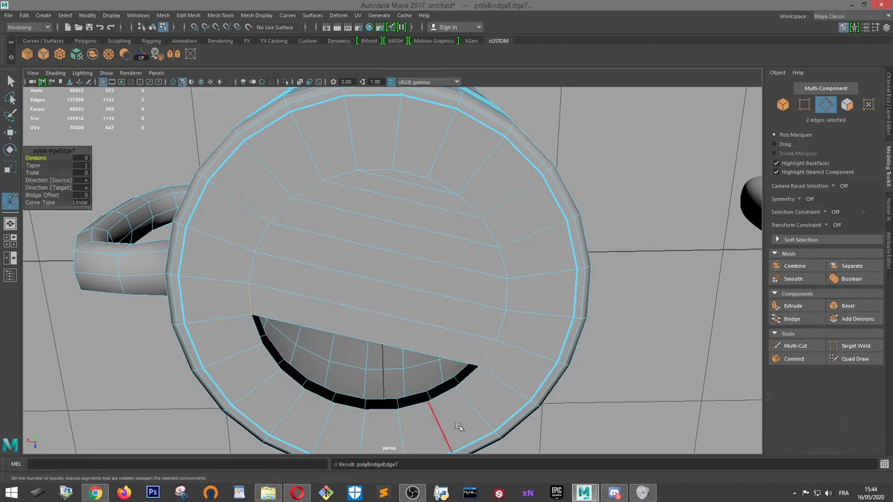
Bridge the last four pairs of facing border edges to close the rest of the underside hole
left_click(465, 376)
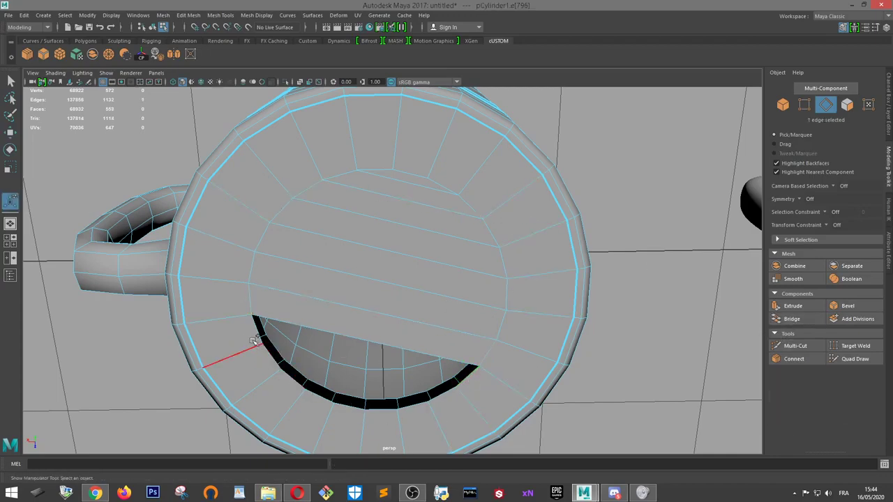
left_click(792, 319)
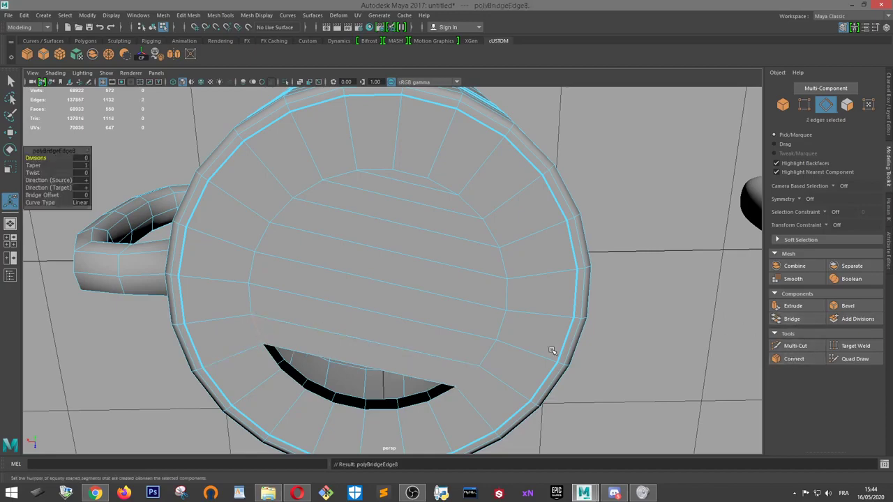
key("w")
left_click(451, 395)
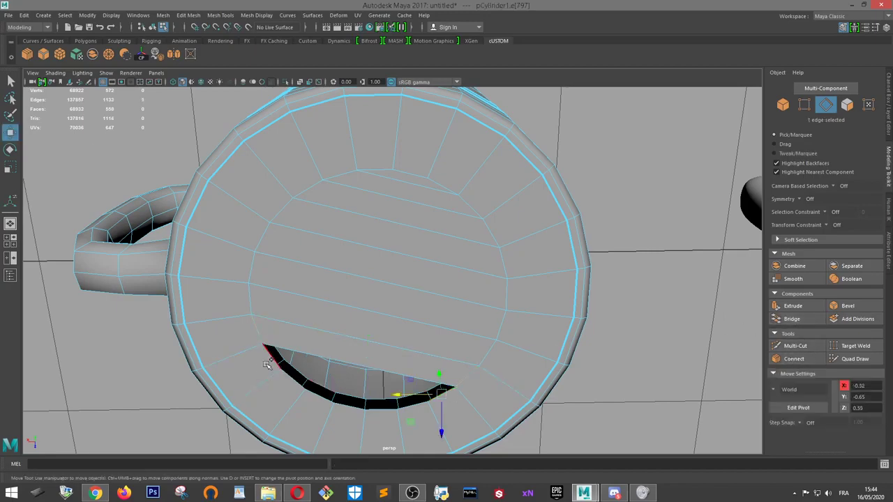
left_click(268, 364, "shift")
left_click(787, 316)
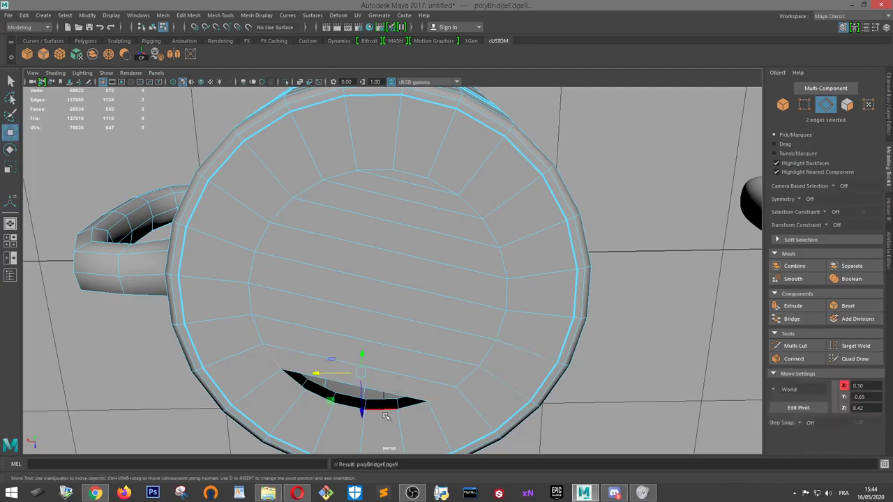
left_click(409, 411)
left_click(294, 382, "shift")
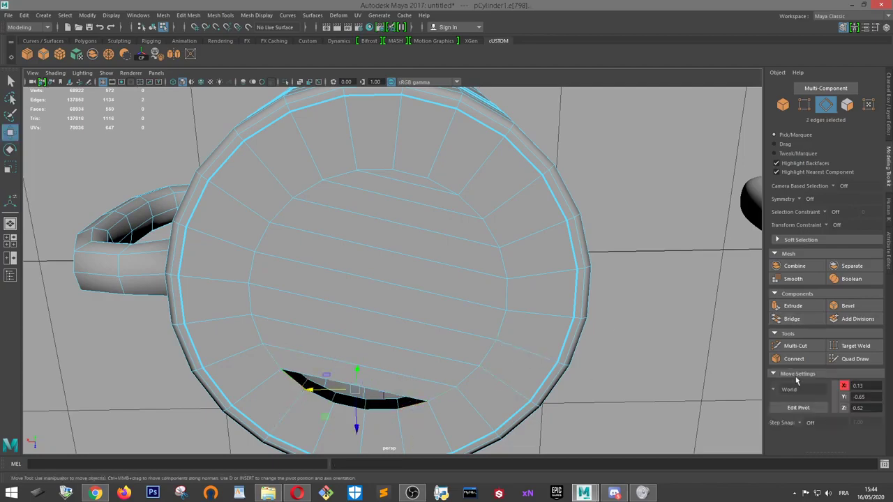
left_click(792, 319)
left_click(310, 413)
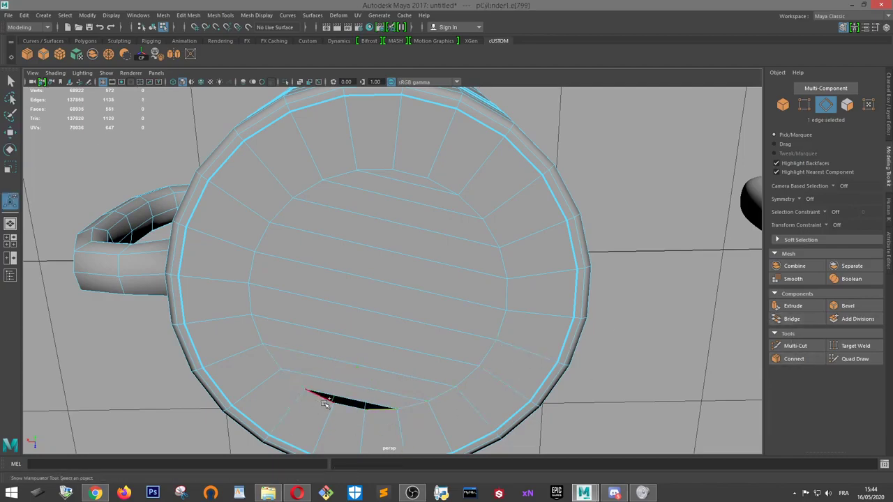
left_click(323, 403, "shift")
left_click(793, 320)
Inside the mug, bridge two floor-hole border edges lying either side of one edge, plus the adjoining facing pair
scroll(534, 257, "down", 5)
left_click_drag(535, 258, 479, 371, "alt")
scroll(445, 326, "up", 5)
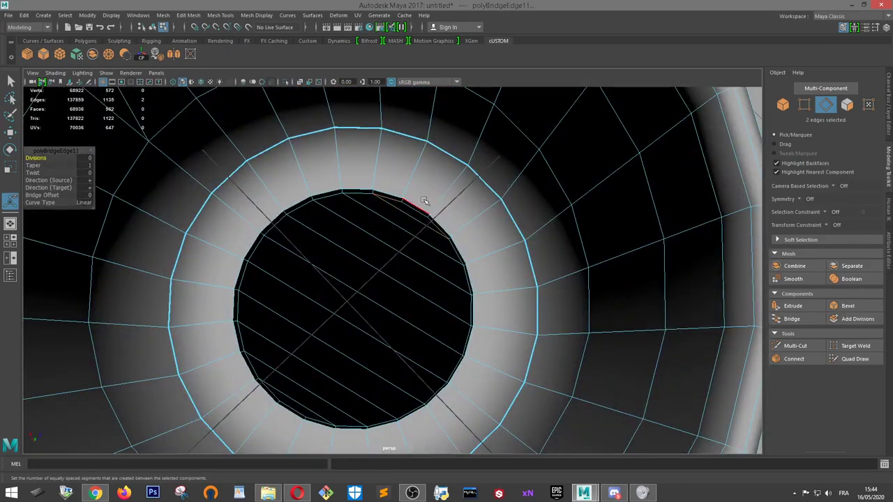
left_click(462, 251)
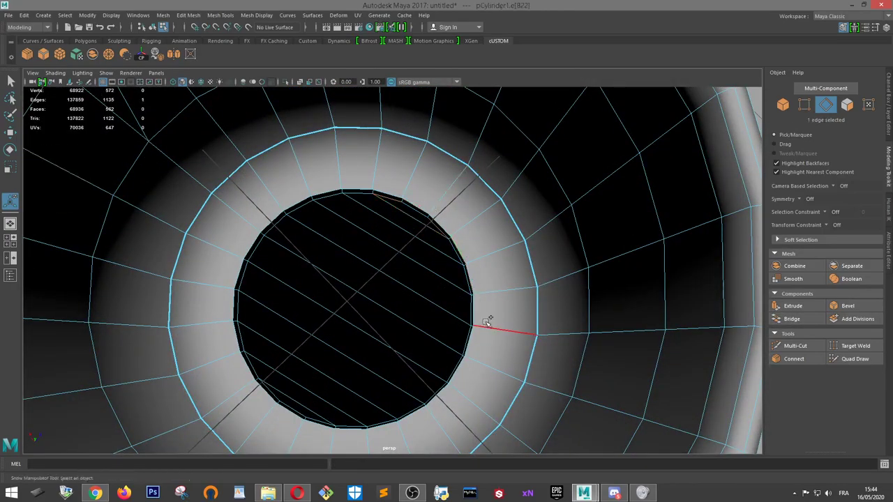
left_click(483, 313, "shift")
left_click(792, 320)
key("w")
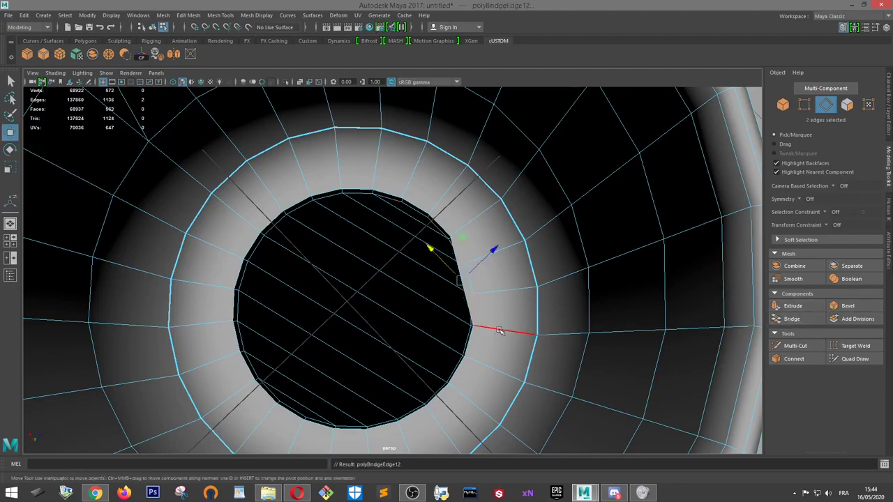
left_click(469, 323)
left_click(447, 222, "shift")
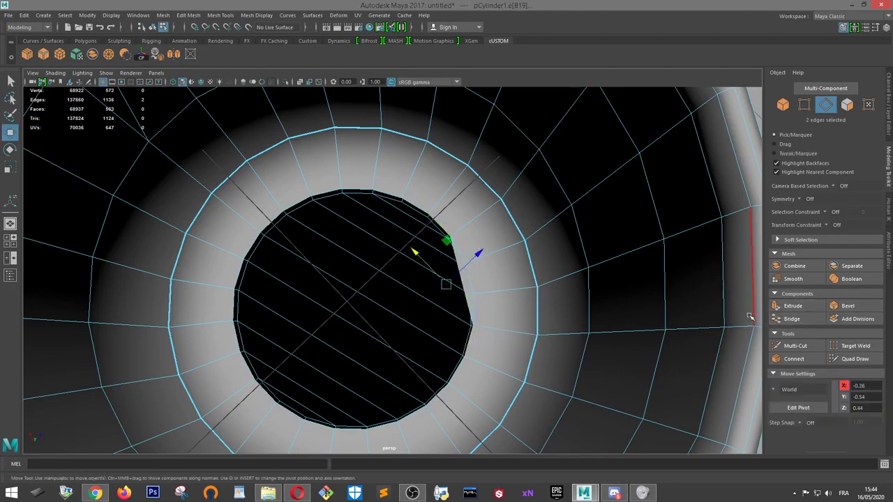
left_click(791, 322)
Bridge three more pairs of facing border edges across the inner floor hole, up to just before its centre
key("w")
left_click(419, 207)
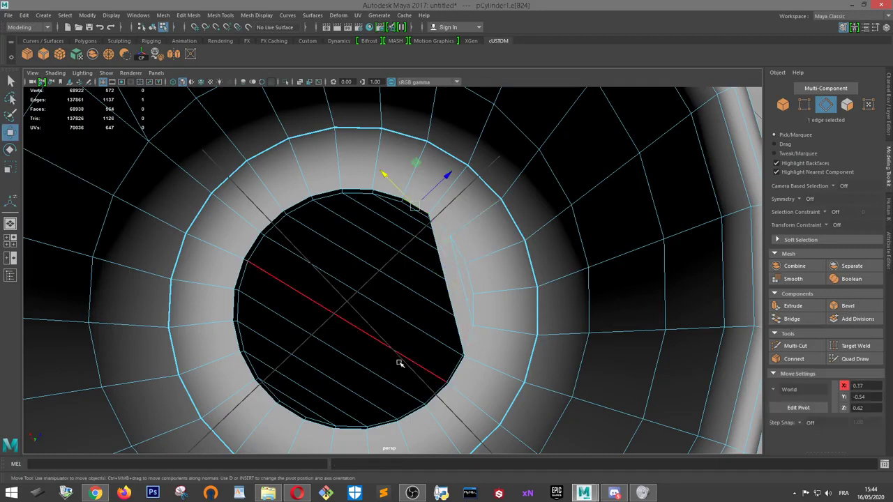
left_click(460, 368, "shift")
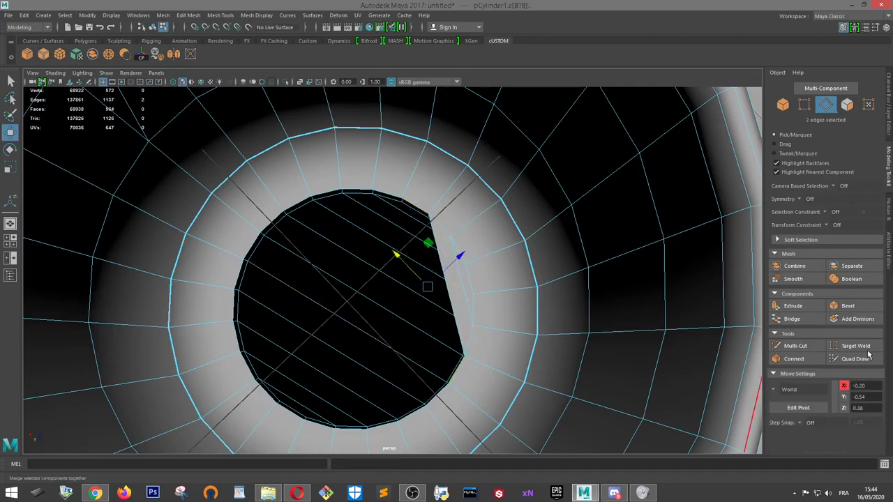
left_click(792, 318)
left_click(434, 373)
left_click(395, 191, "shift")
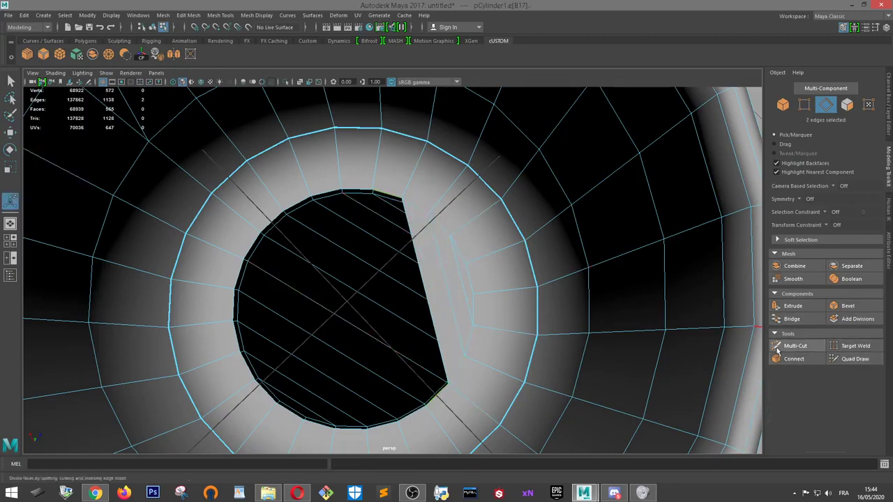
left_click(792, 319)
left_click(416, 414)
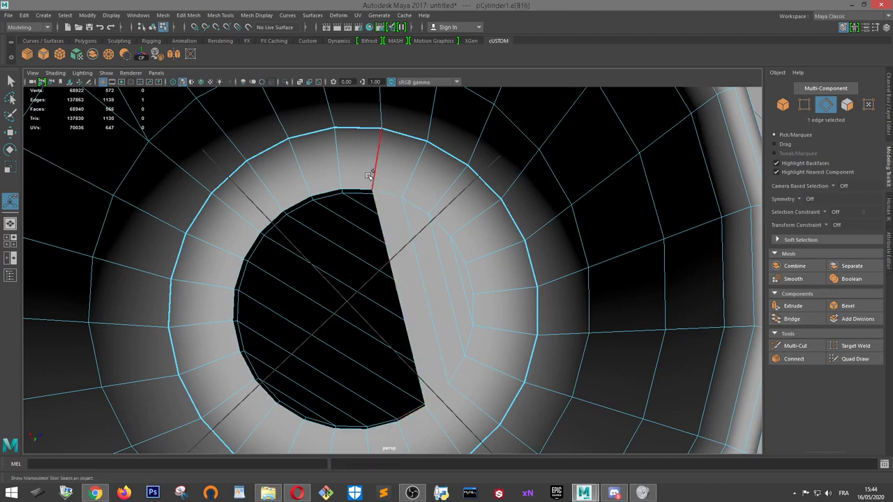
left_click(439, 185, "shift")
left_click(792, 319)
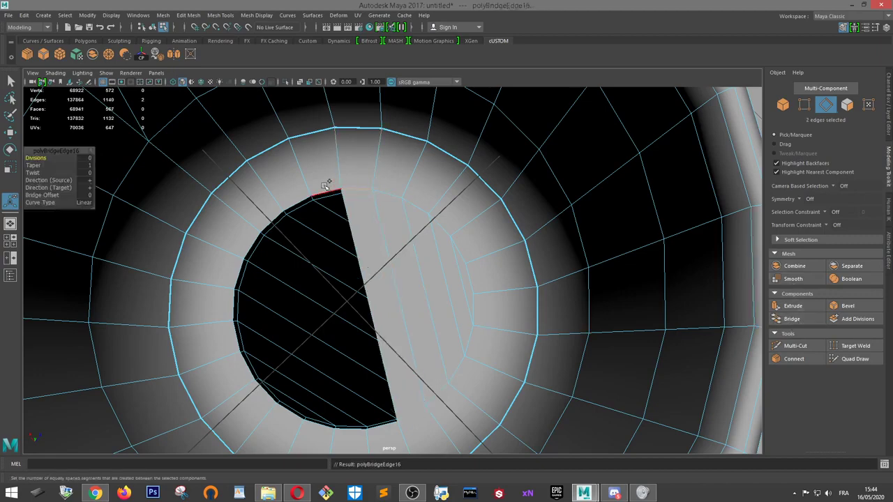
Bridge two pairs of facing border edges to carry the quad strips across the centre of the inner floor hole
left_click(356, 321)
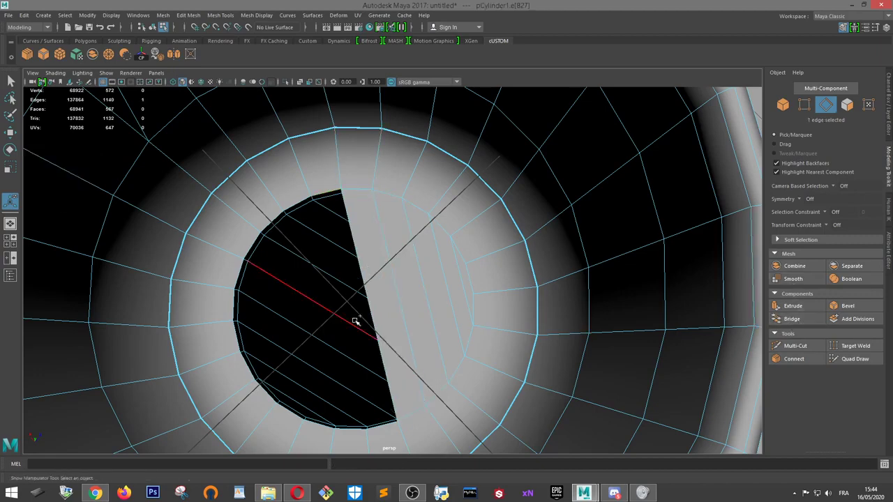
left_click(792, 319)
left_click(346, 427)
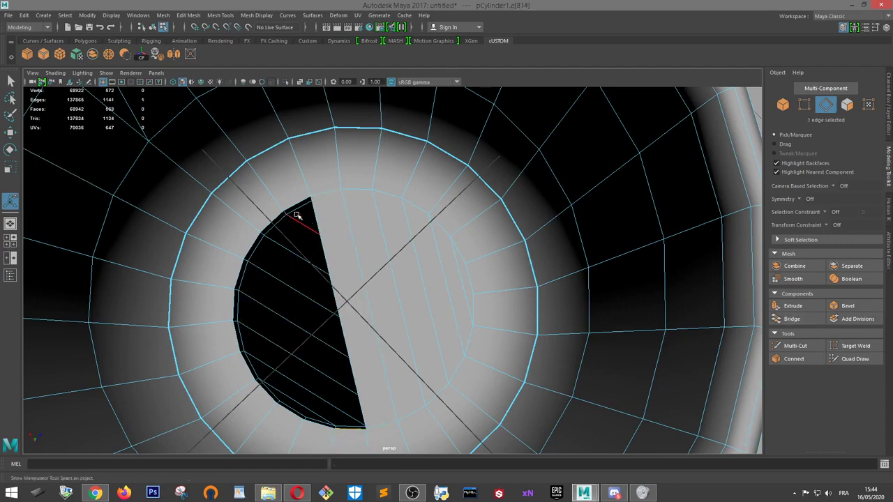
left_click(445, 265, "shift")
left_click(792, 319)
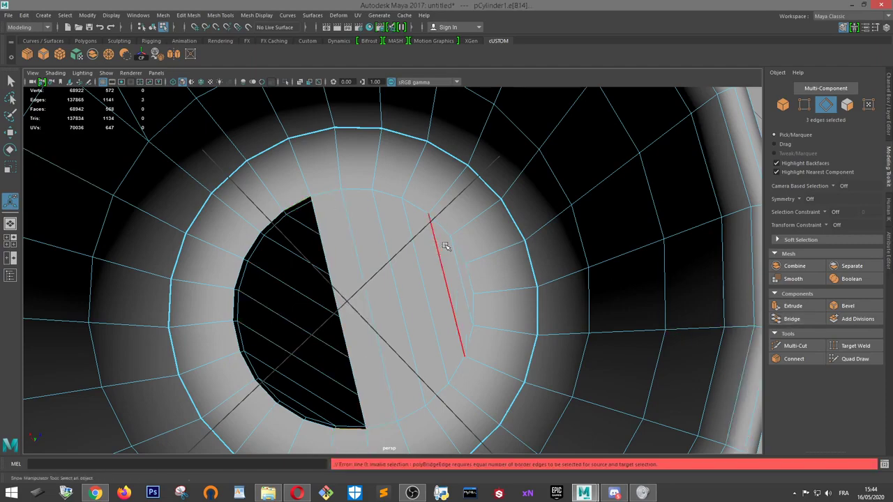
left_click(292, 205)
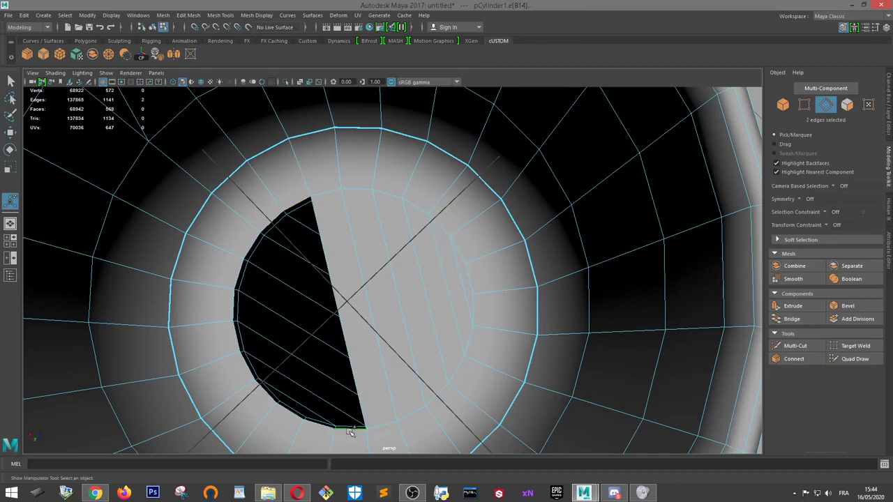
left_click(792, 319)
Bridge the following two pairs of facing border edges beyond the centre of the inner floor hole
key("w")
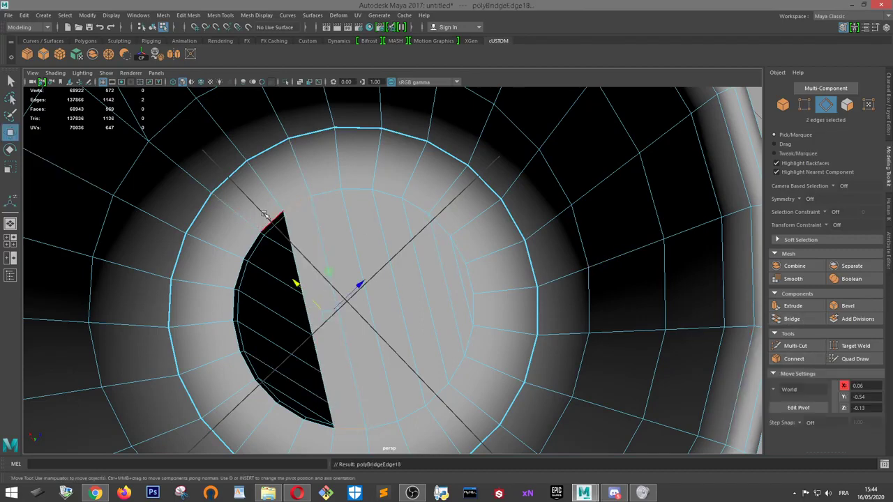
left_click(305, 403)
left_click(275, 218, "shift")
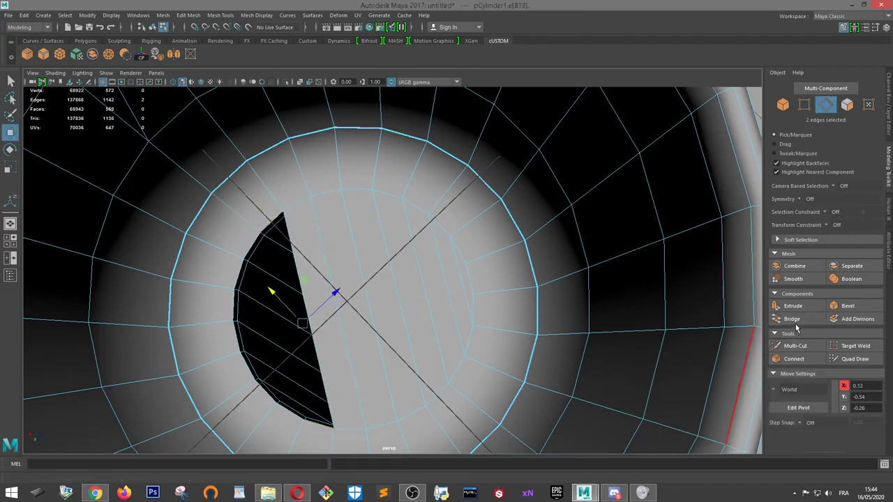
left_click(791, 318)
left_click(262, 379)
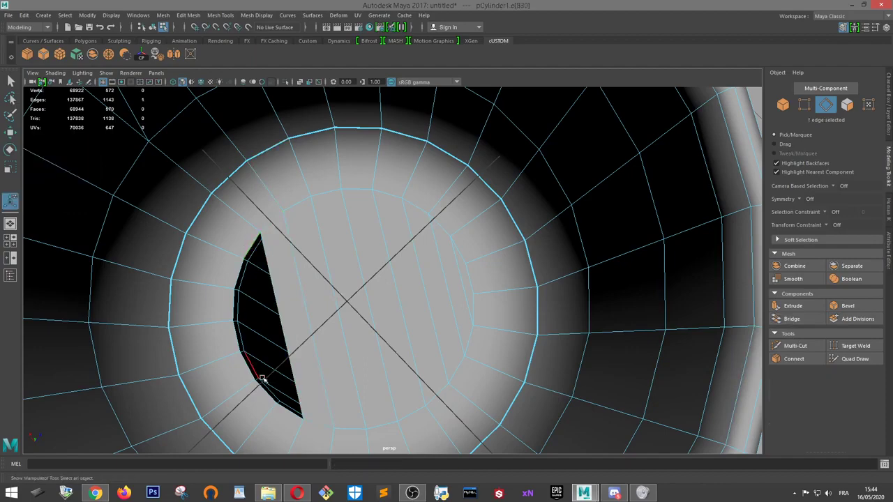
left_click(288, 413, "shift")
left_click(797, 320)
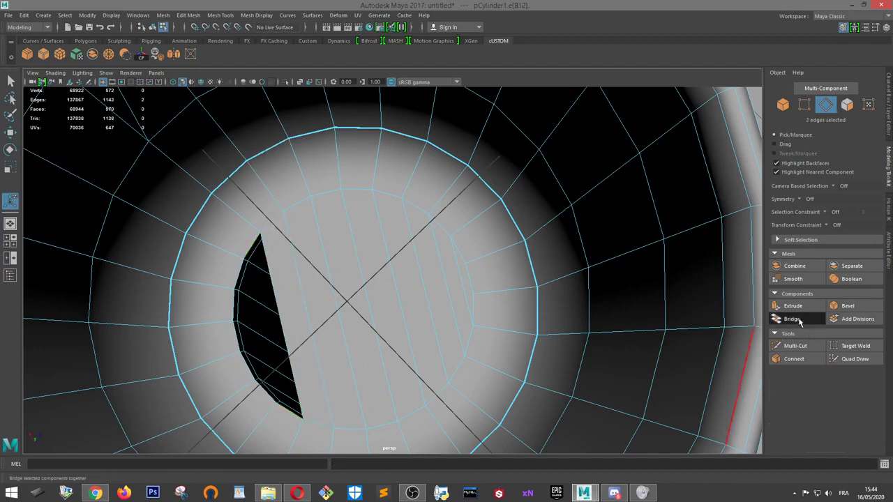
Bridge the last two pairs of facing border edges to close the inner floor hole
left_click(237, 268)
left_click(257, 392, "shift")
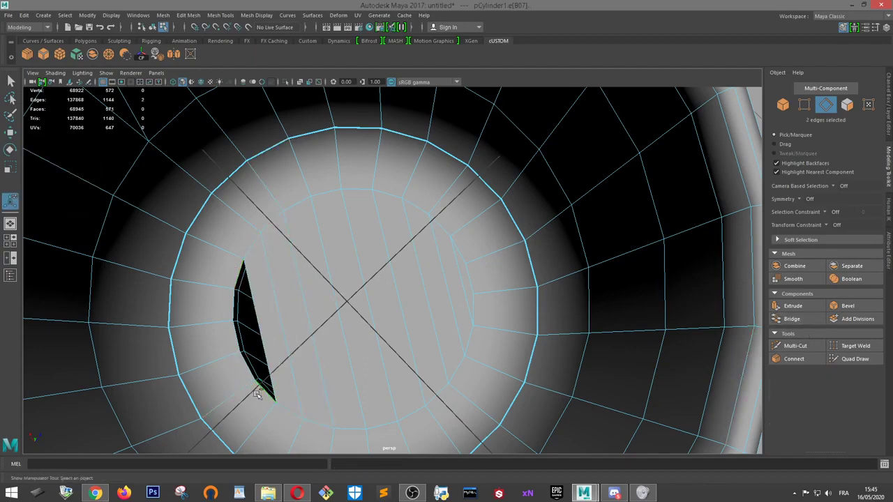
left_click(797, 319)
left_click(228, 312)
left_click(242, 370, "shift")
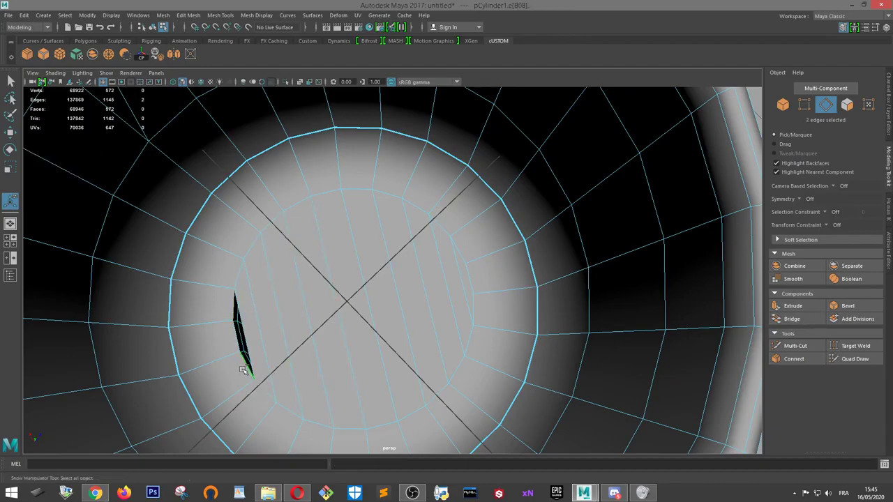
left_click(807, 323)
Examine the mug's rim, body and handle topology from several angles in object mode
right_click_drag(628, 251, 492, 286, "alt")
left_click_drag(491, 290, 503, 217, "alt")
right_click_drag(380, 196, 556, 220)
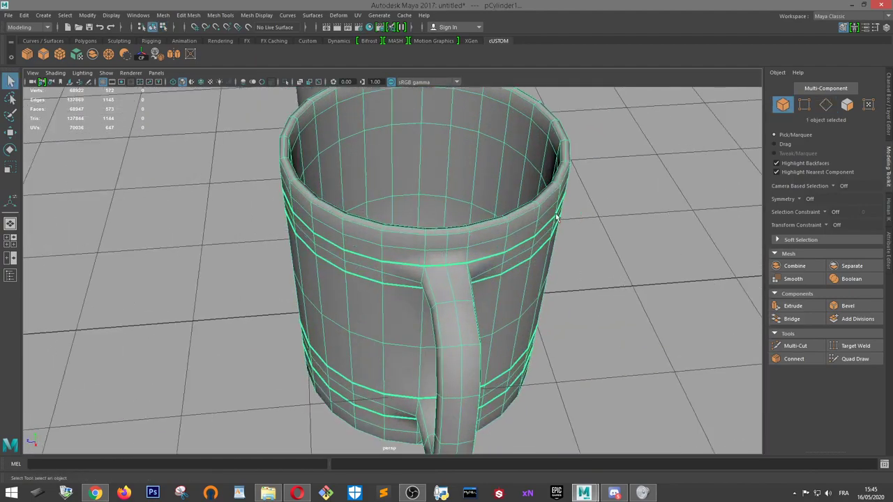
left_click_drag(556, 221, 629, 200, "alt")
left_click(632, 200)
right_click_drag(523, 223, 564, 235, "alt")
left_click_drag(564, 237, 573, 204, "alt")
left_click(494, 216)
scroll(493, 215, "down", 2)
middle_click_drag(480, 239, 464, 294, "alt")
scroll(463, 294, "up", 2)
left_click_drag(463, 294, 496, 221, "alt")
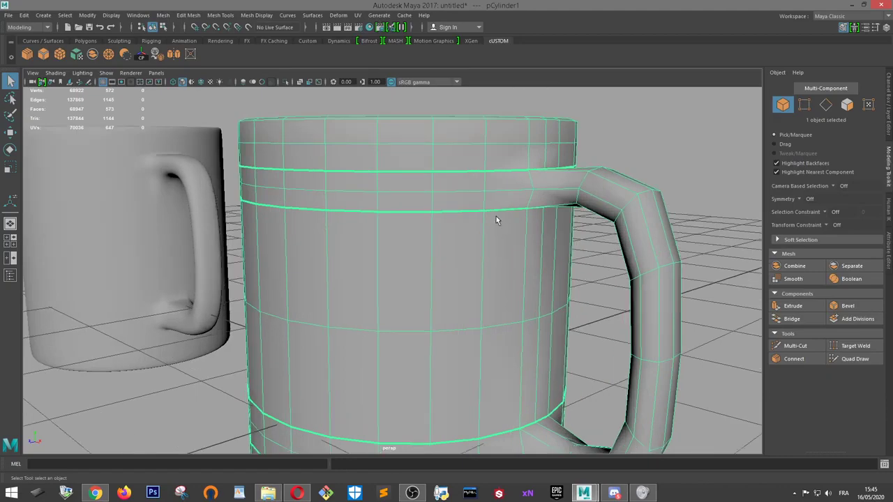
left_click_drag(579, 189, 588, 226, "alt")
right_click_drag(589, 226, 616, 203, "alt")
left_click_drag(616, 203, 663, 178, "alt")
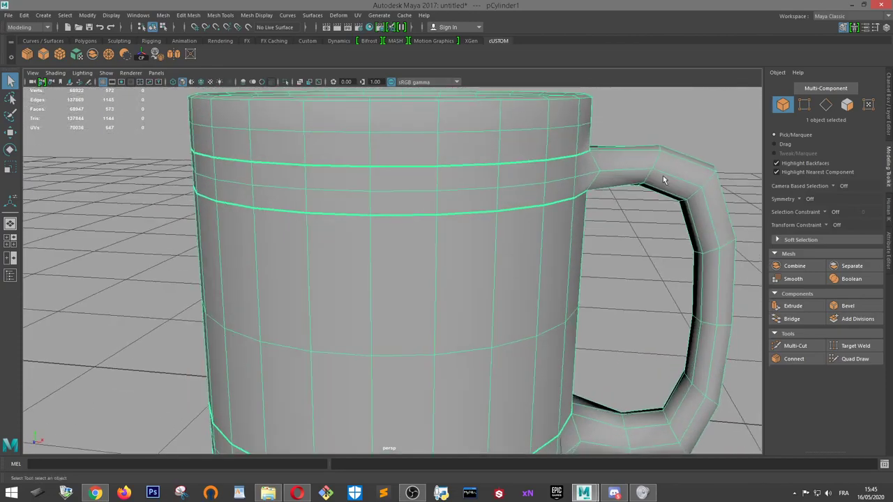
Delete the outer edge loop running around the mug between the rim and the upper creased loop
left_click_drag(590, 153, 536, 153, "alt")
right_click_drag(537, 153, 537, 128)
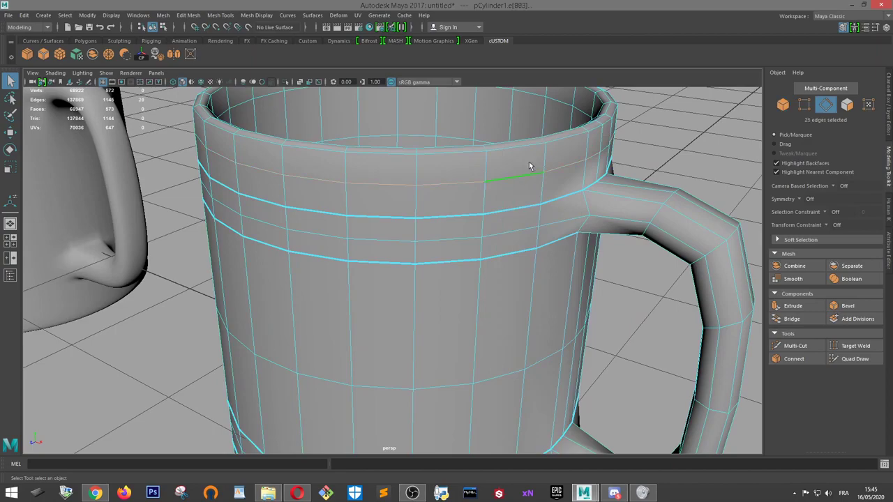
key("w")
left_click_drag(472, 150, 469, 128, "alt")
middle_click_drag(470, 128, 451, 231, "alt")
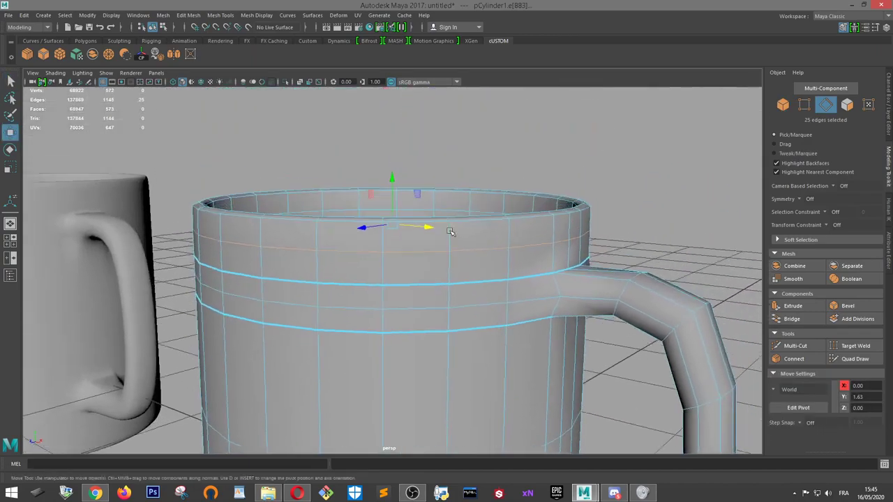
scroll(381, 206, "up", 2)
left_click_drag(393, 207, 381, 233, "alt")
key("Delete")
Bevel the outer edge loop of the mug's rim with a fraction of 0.3, and return to object mode
right_click_drag(478, 224, 496, 207)
double_click(478, 250)
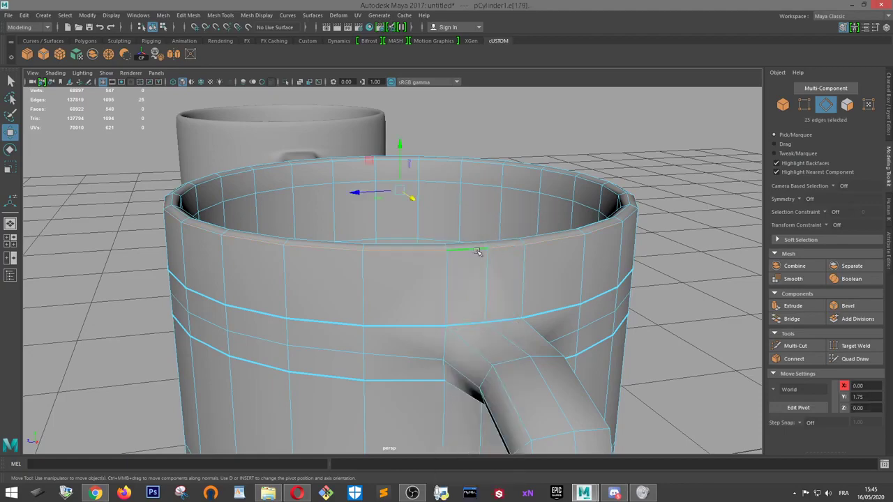
left_click(846, 306)
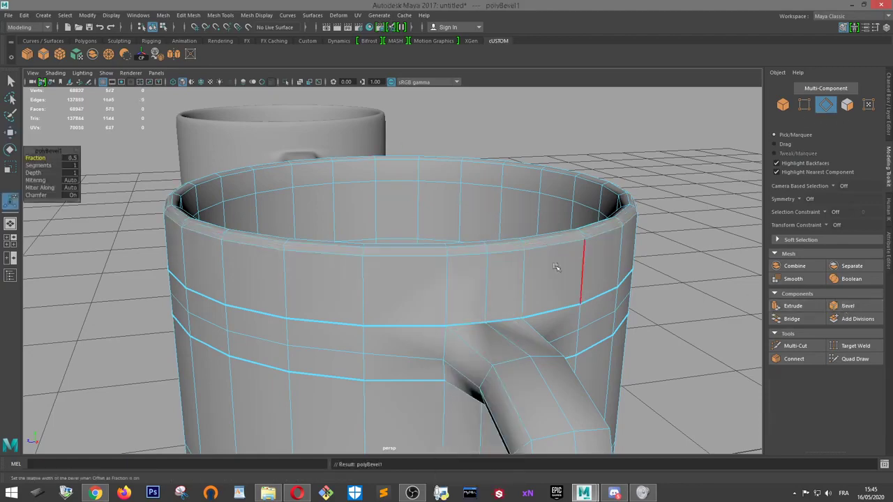
left_click_drag(488, 279, 502, 264, "alt")
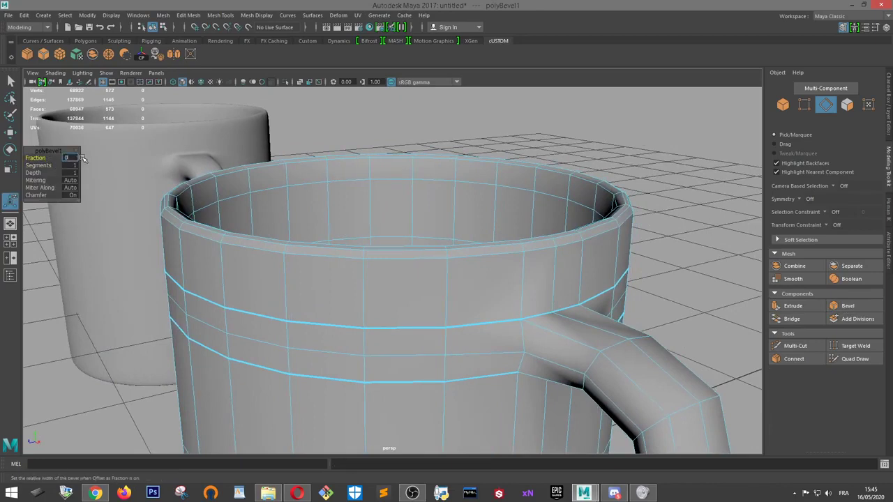
key("Return")
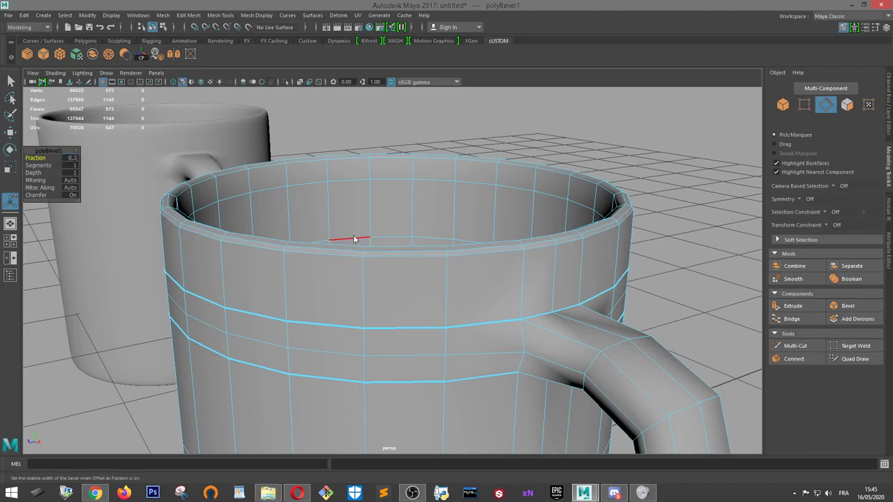
right_click_drag(354, 239, 384, 212)
Delete the edge ring around the inner floor's quad strips and the short adjoining edges, including their vertices
left_click_drag(526, 231, 800, 262, "alt")
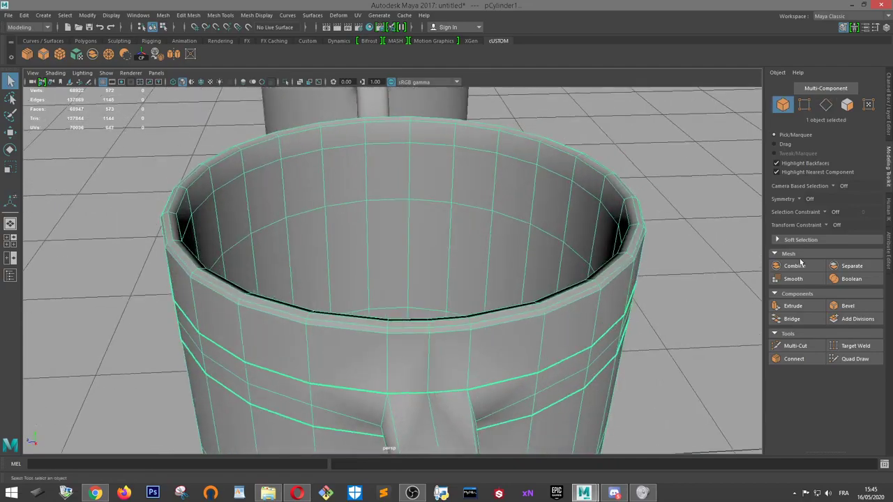
left_click_drag(671, 249, 462, 272, "alt")
scroll(419, 270, "up", 2)
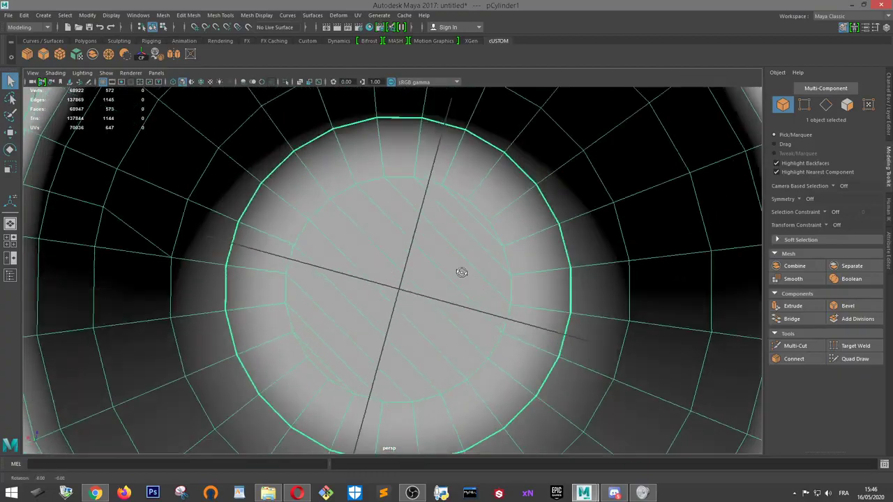
scroll(460, 311, "down", 1)
scroll(458, 277, "up", 3)
right_click_drag(484, 224, 483, 198)
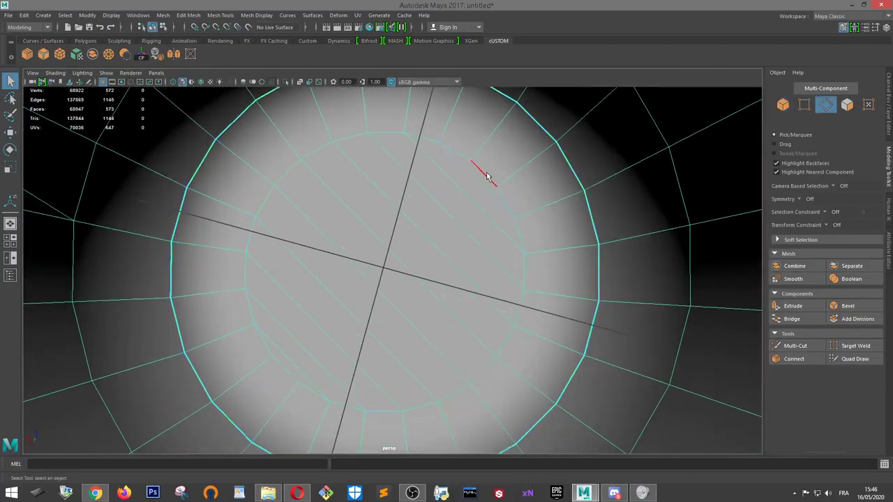
left_click(466, 156)
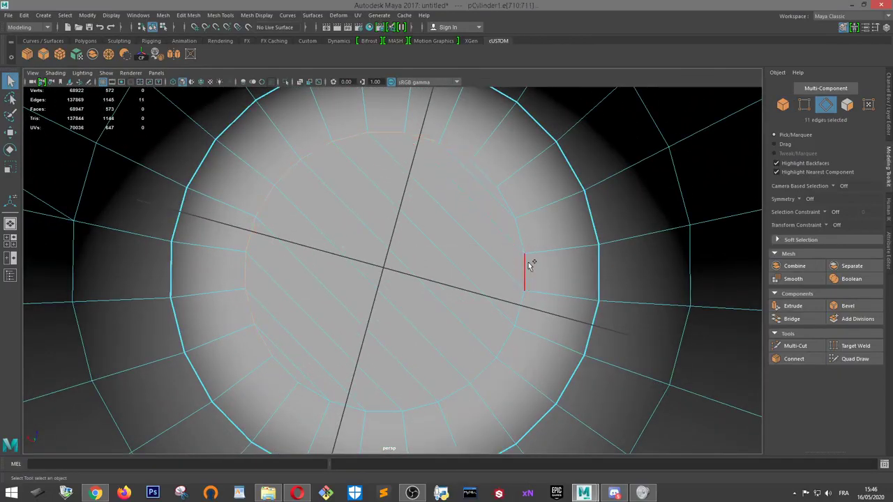
left_click(487, 148, "shift")
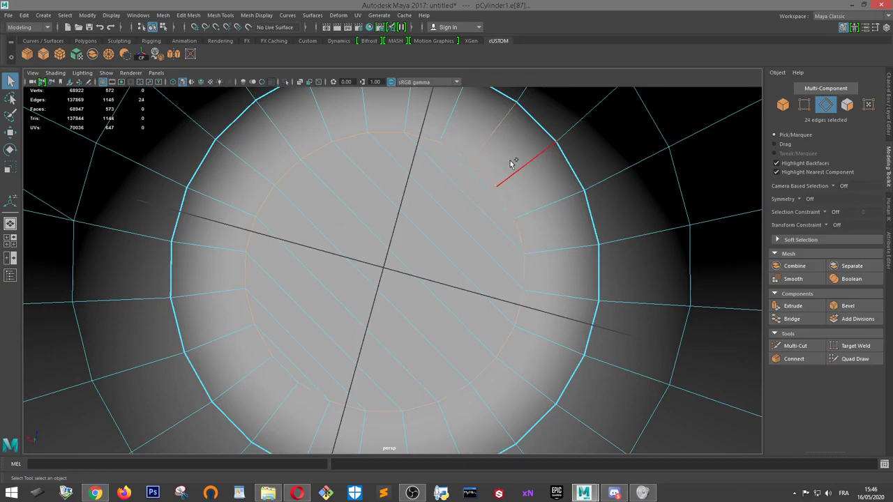
left_click(270, 368, "shift")
left_click(288, 390, "shift")
scroll(286, 349, "down", 2)
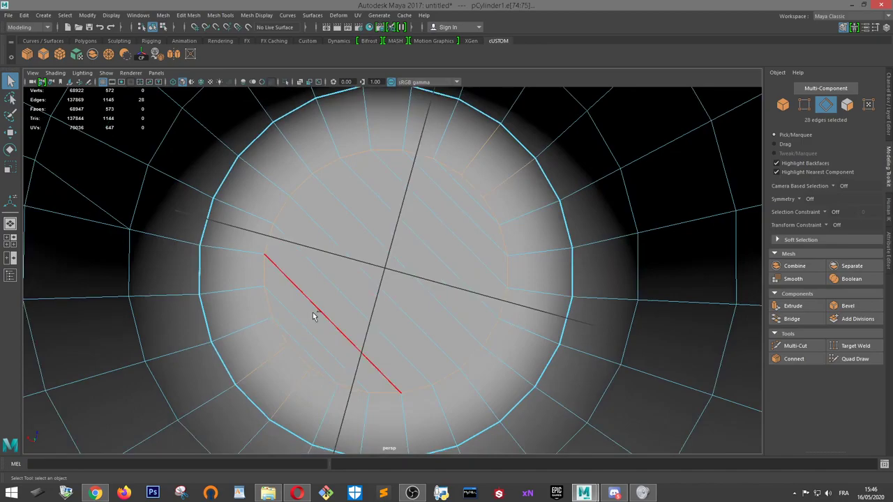
key("ctrl+Delete")
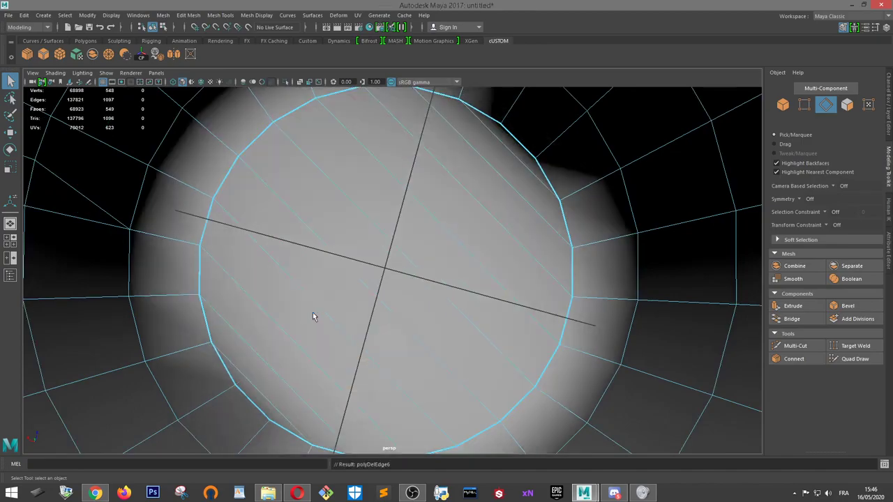
Lower the bottommost inner-wall edge loop to about Y -0.47, right beside the creased edge of the inner floor
scroll(377, 277, "down", 2)
left_click_drag(383, 275, 209, 277, "alt")
scroll(310, 264, "down", 5)
scroll(359, 279, "up", 6)
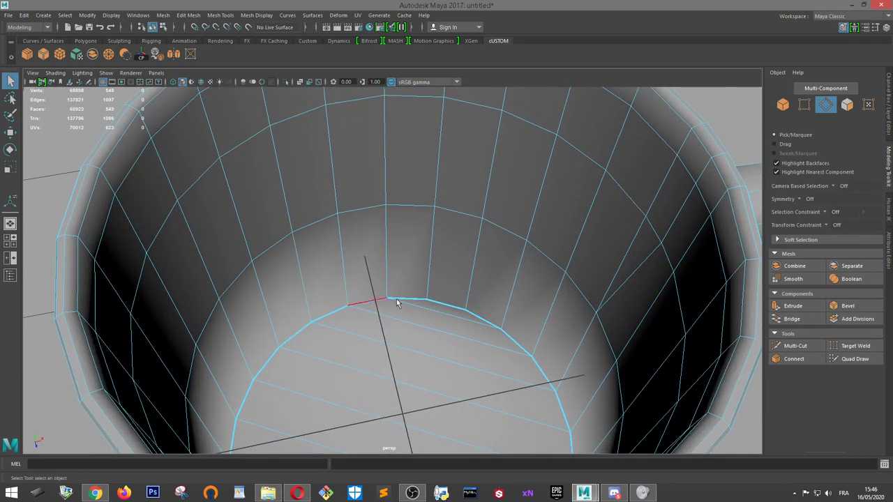
scroll(404, 281, "up", 2)
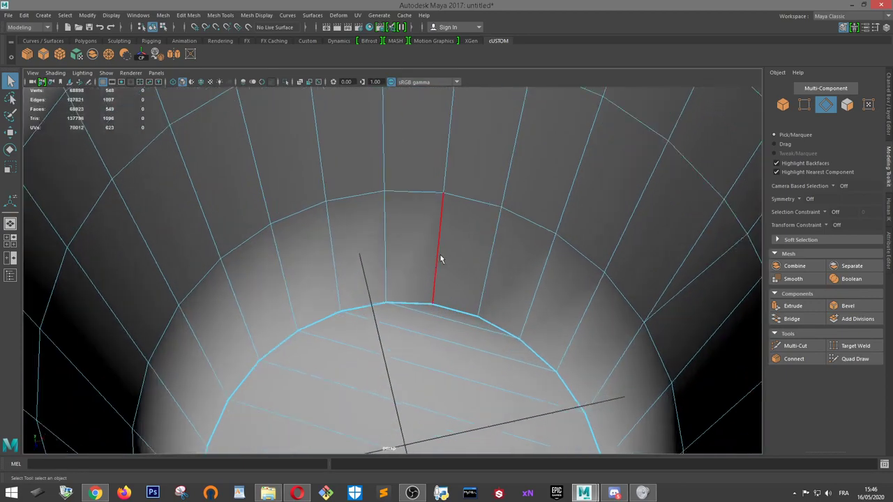
scroll(443, 258, "down", 2)
middle_click_drag(466, 270, 411, 244, "alt")
scroll(376, 251, "up", 2)
scroll(376, 250, "up", 1)
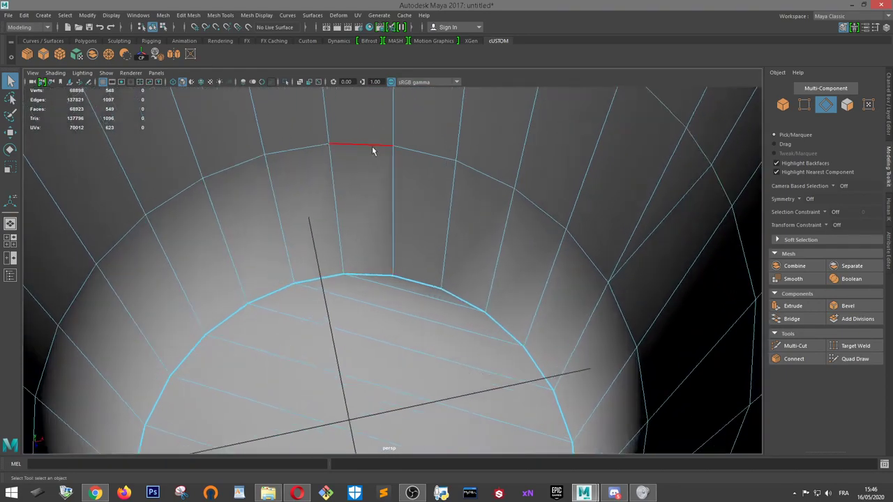
double_click(374, 146)
key("w")
scroll(391, 130, "down", 3)
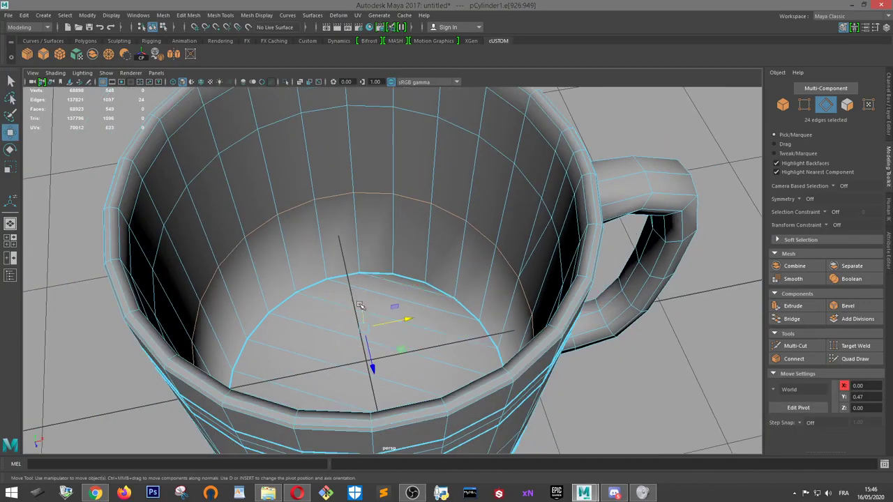
left_click_drag(360, 305, 398, 326)
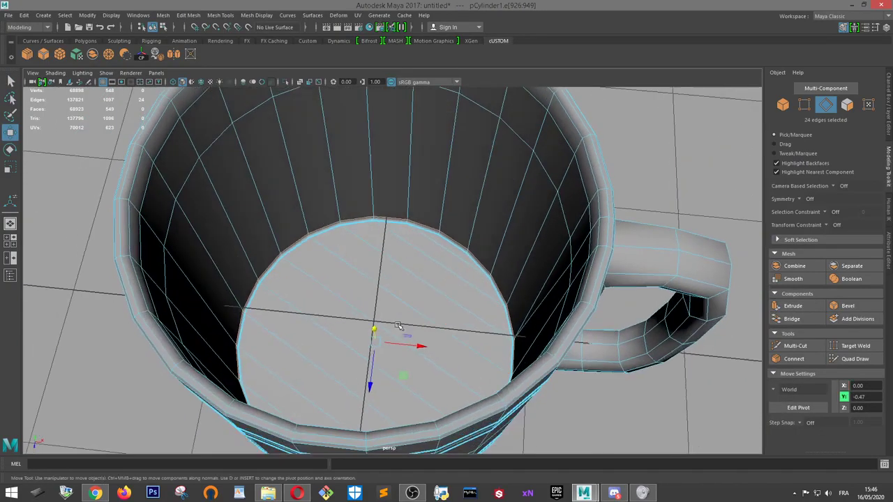
Examine the mug's inner floor, walls and rim in object mode, both unselected and with its wireframe
right_click_drag(395, 226, 438, 211)
left_click(660, 166)
scroll(642, 171, "down", 4)
left_click_drag(583, 196, 557, 182, "alt")
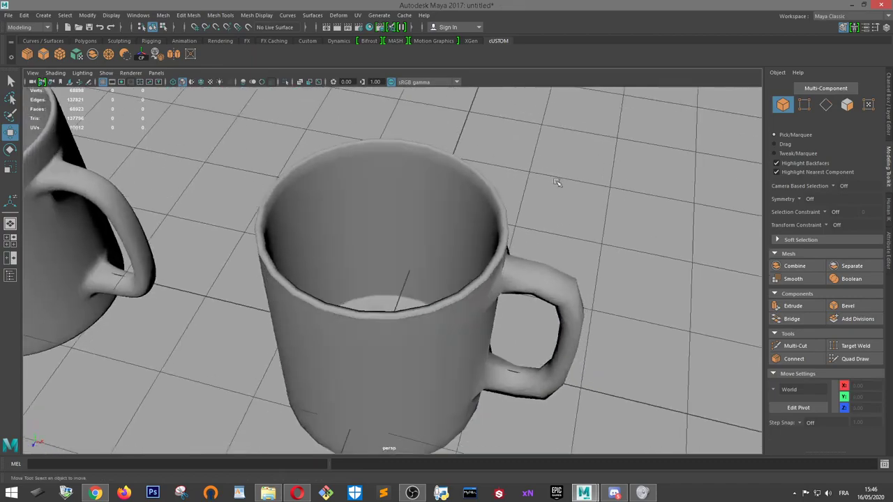
left_click(370, 243)
scroll(381, 240, "up", 5)
left_click_drag(383, 239, 300, 229, "alt")
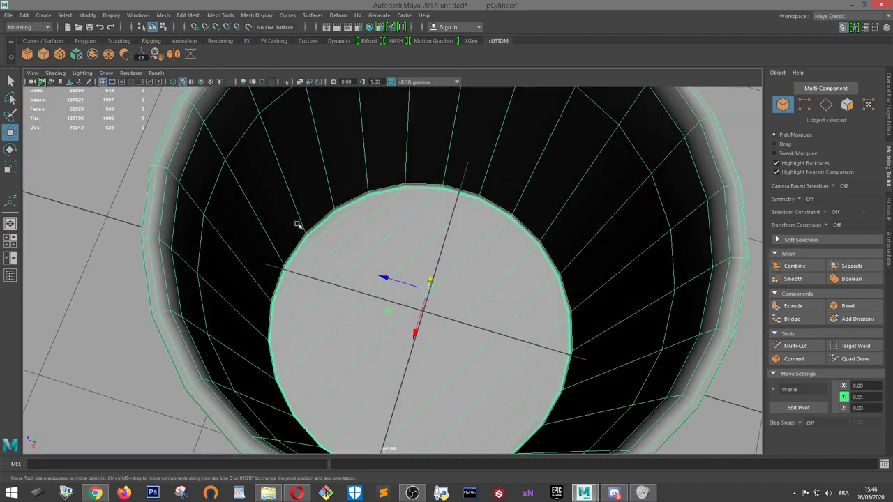
scroll(391, 220, "down", 5)
scroll(411, 235, "up", 5)
left_click_drag(410, 238, 342, 211, "alt")
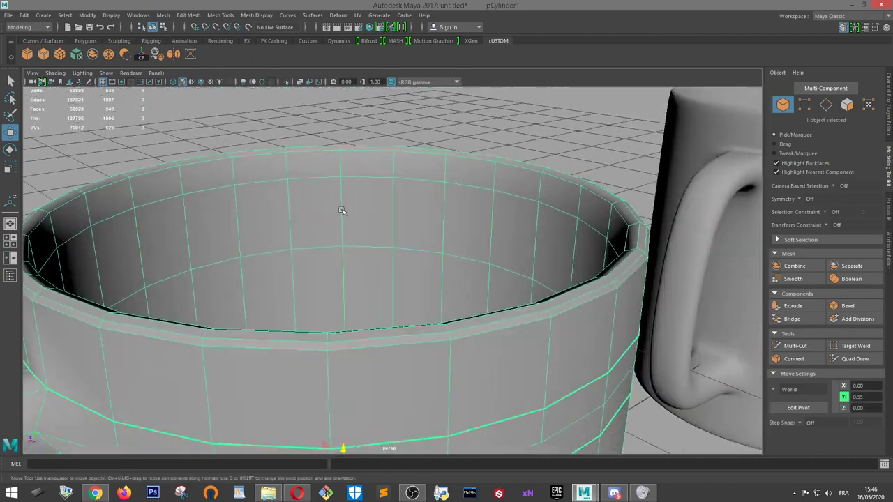
left_click_drag(254, 191, 235, 199, "alt")
Move the upper inner-wall edge loop up close to the rim, and delete the mid-wall loop with its vertices
right_click_drag(235, 199, 237, 182)
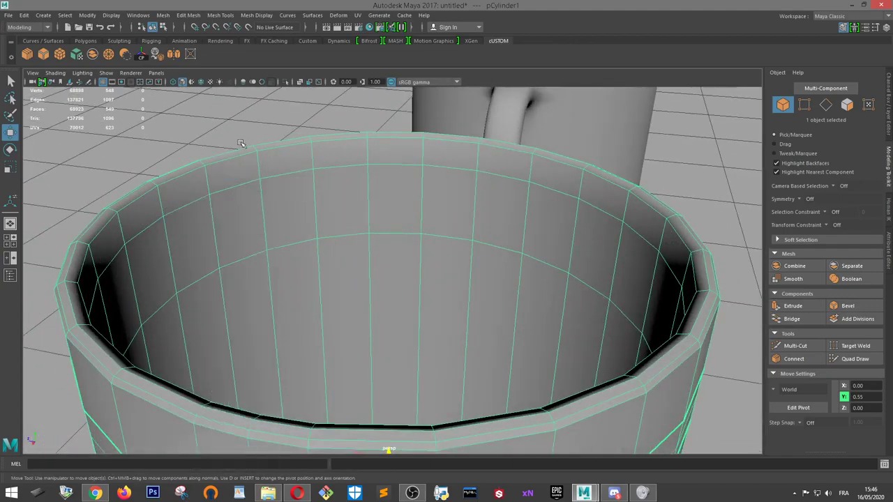
double_click(246, 181)
left_click_drag(387, 225, 286, 239)
double_click(314, 177)
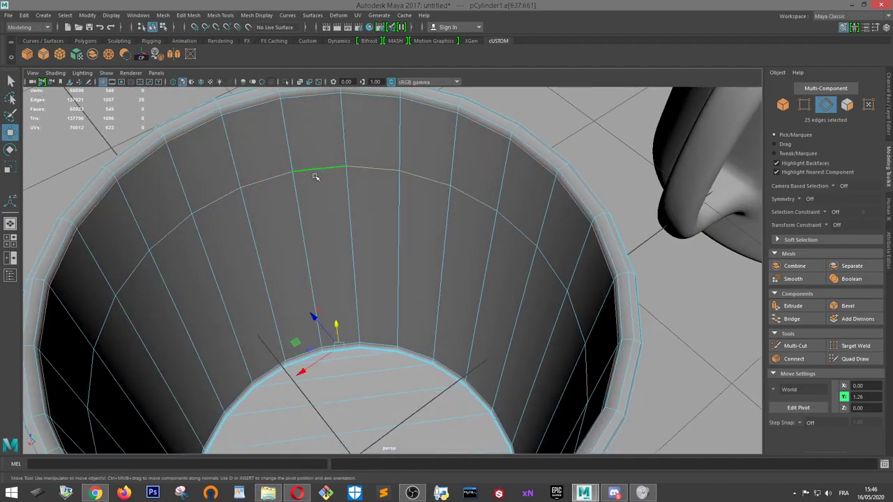
key("ctrl+Delete")
Examine the mug's outer body and rim shading in object mode with nothing selected
scroll(342, 171, "down", 5)
left_click_drag(399, 239, 424, 193, "alt")
middle_click_drag(417, 224, 411, 187, "alt")
scroll(411, 188, "up", 3)
left_click_drag(420, 264, 381, 230, "alt")
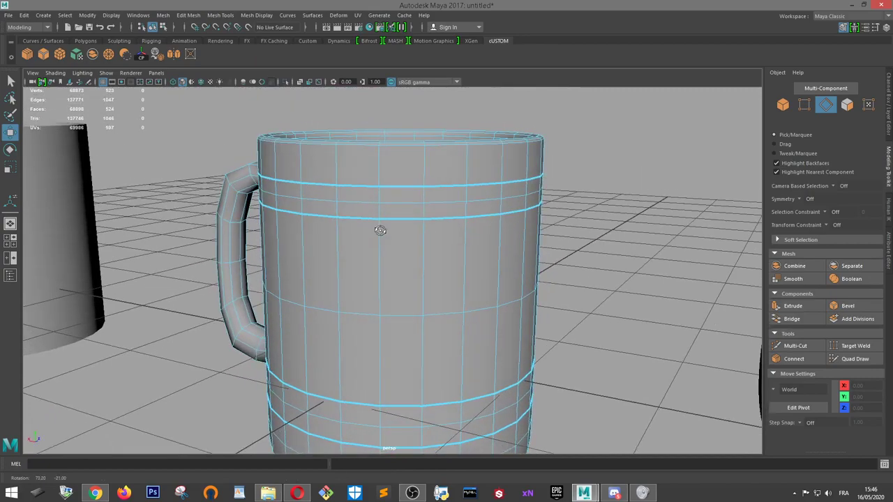
right_click_drag(350, 189, 388, 175)
left_click(638, 153)
left_click_drag(634, 153, 558, 182, "alt")
scroll(402, 204, "up", 3)
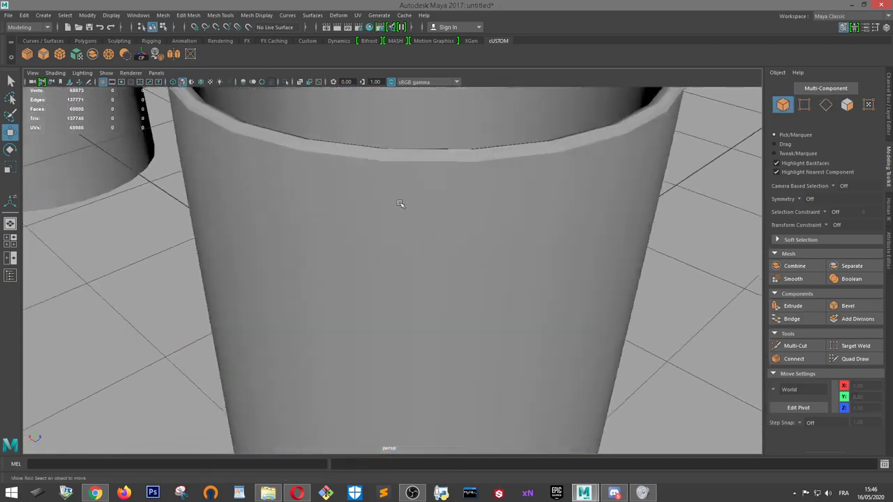
Select the four edge loops running around the outside, top and inside of the mug's rim
left_click(350, 194)
right_click_drag(348, 196, 353, 167)
double_click(355, 152)
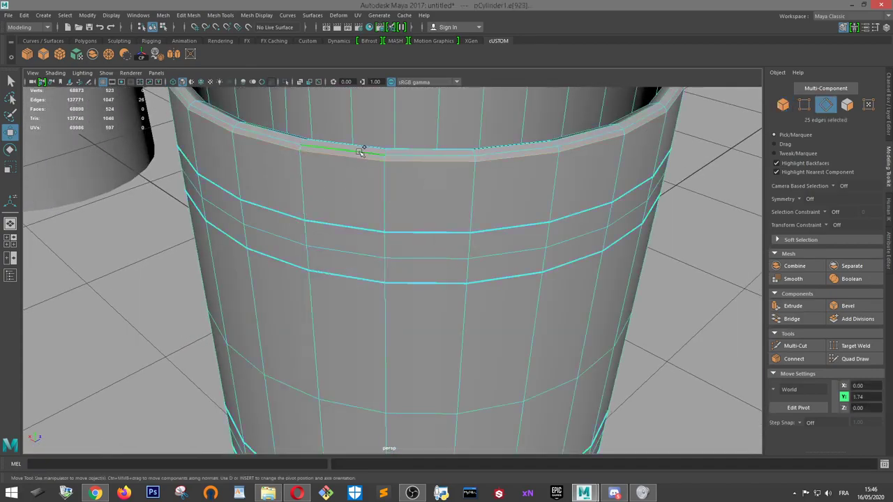
left_click_drag(360, 152, 456, 154, "alt")
double_click(326, 195, "shift")
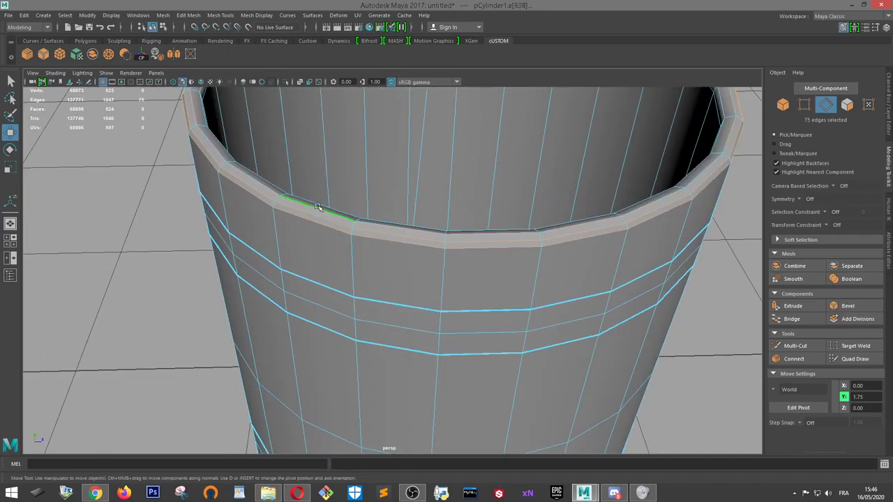
left_click_drag(317, 207, 399, 335, "alt")
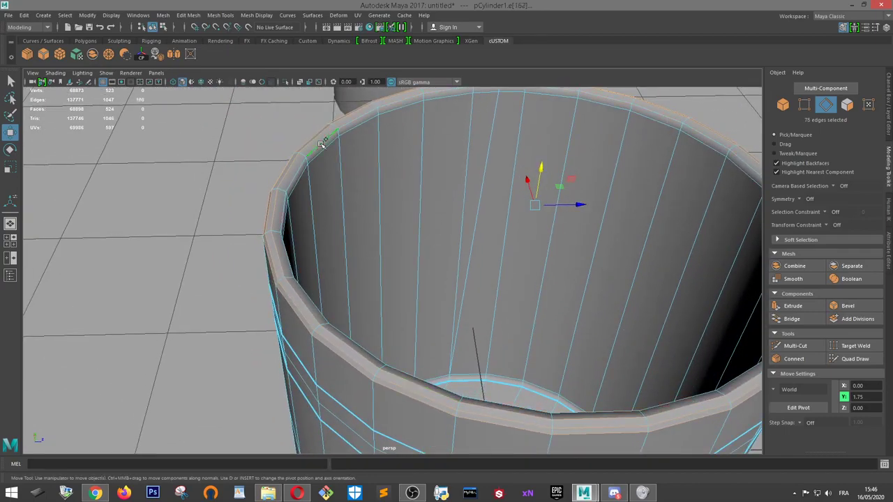
right_click_drag(325, 150, 396, 150, "shift")
left_click_drag(362, 140, 314, 329, "alt")
key("F8")
Raise the outer edge loop at the mug's base slightly above the bottom edge
scroll(399, 135, "down", 5)
left_click(432, 220)
scroll(414, 169, "up", 3)
right_click_drag(292, 331, 293, 201)
double_click(303, 328)
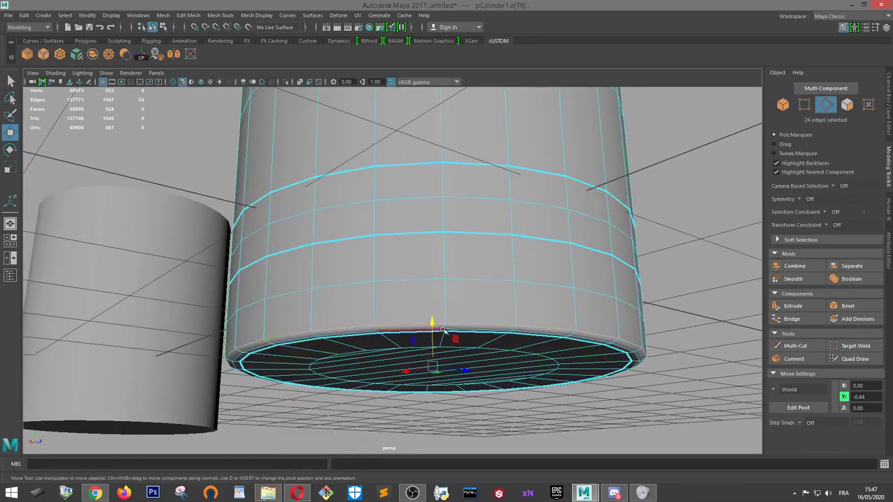
left_click_drag(433, 323, 431, 319)
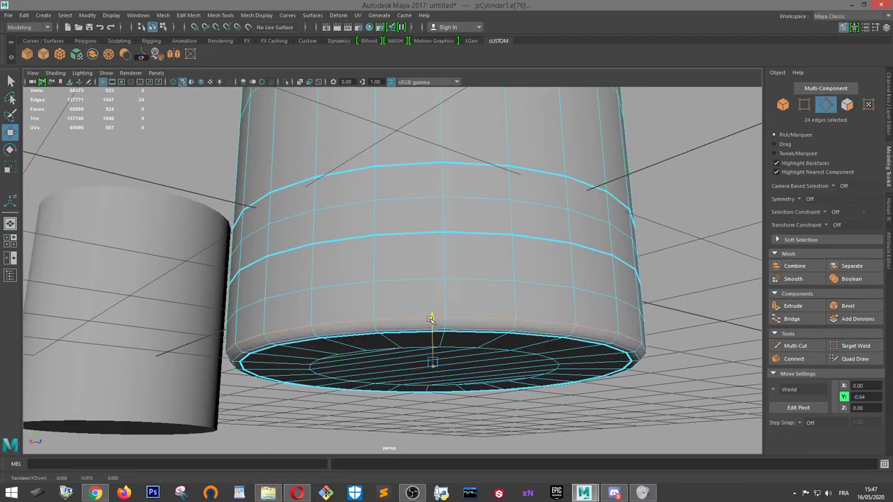
Return to object mode and examine the shading of the mug's base edge with nothing selected
left_click_drag(340, 332, 429, 326, "alt")
key("r")
key("w")
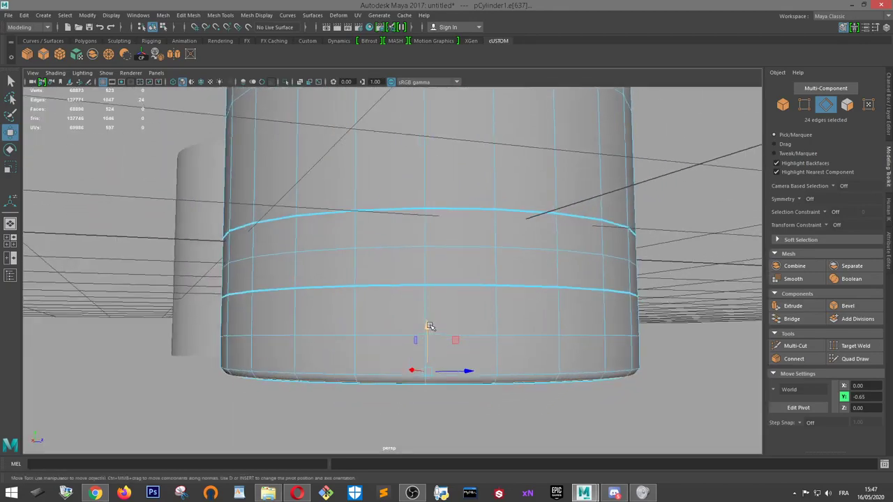
right_click(362, 225)
left_click(410, 211)
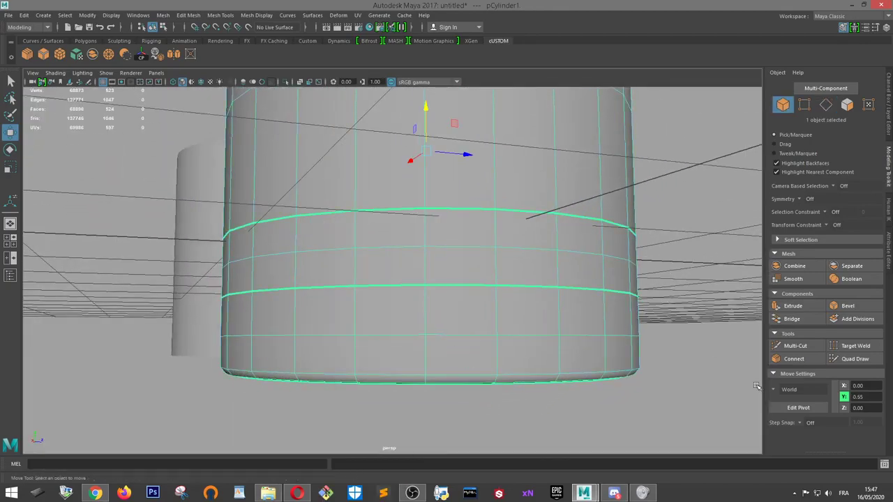
left_click_drag(409, 211, 869, 374, "alt")
scroll(418, 325, "down", 10)
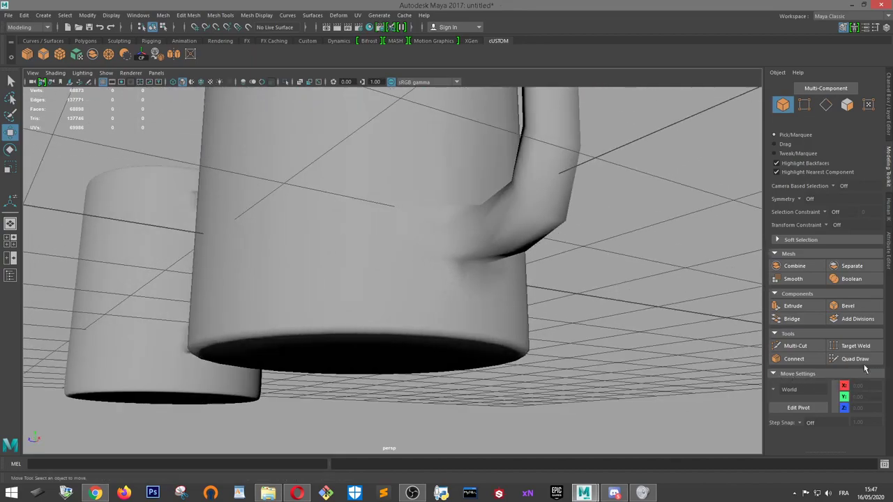
Select the mug and examine its wireframe around the rim, the upper band and the handle joints from several sides
left_click(368, 265)
scroll(368, 265, "up", 5)
left_click_drag(368, 265, 389, 288, "alt")
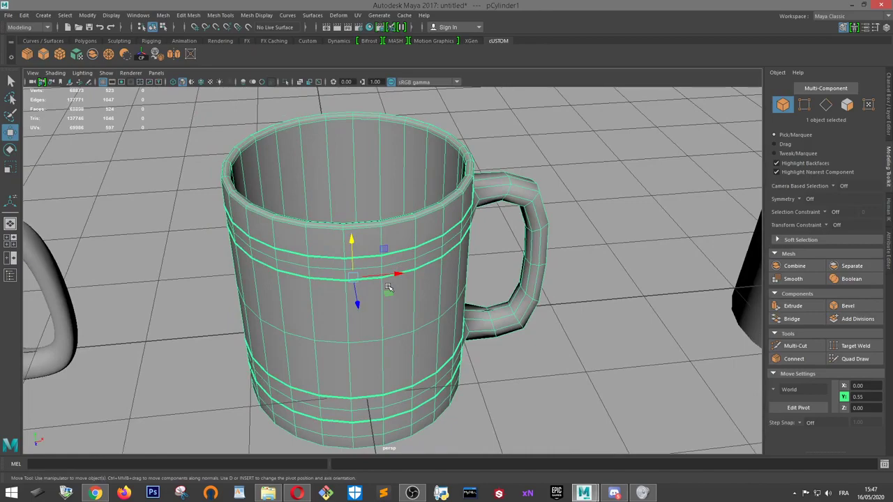
scroll(391, 284, "up", 2)
left_click_drag(447, 305, 396, 276, "alt")
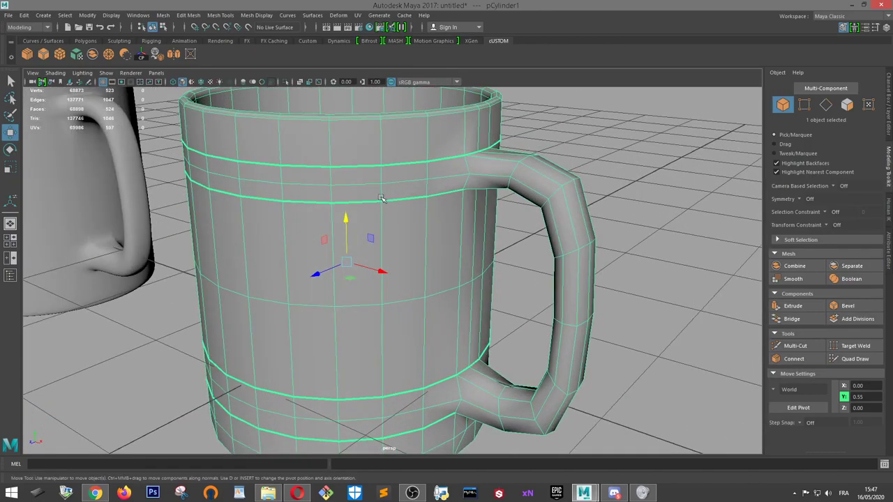
scroll(394, 179, "down", 1)
left_click_drag(452, 183, 410, 173, "alt")
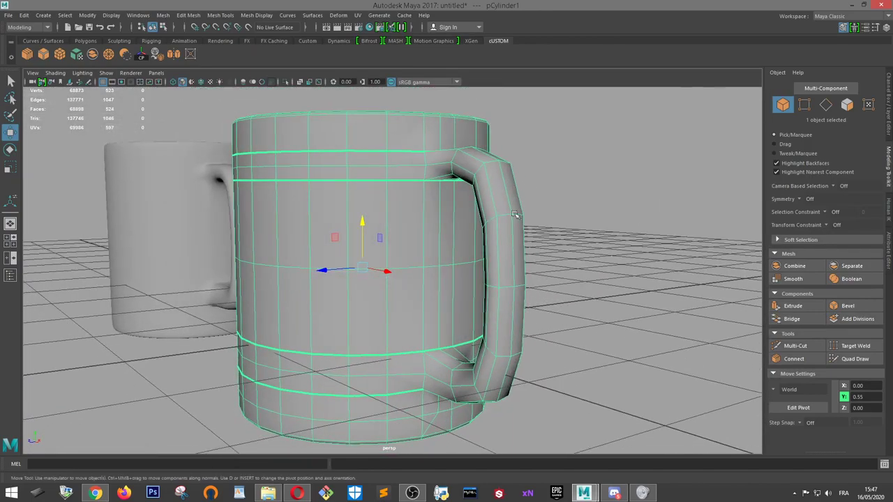
middle_click_drag(517, 215, 506, 248, "alt")
scroll(502, 244, "up", 5)
left_click_drag(474, 220, 478, 210, "alt")
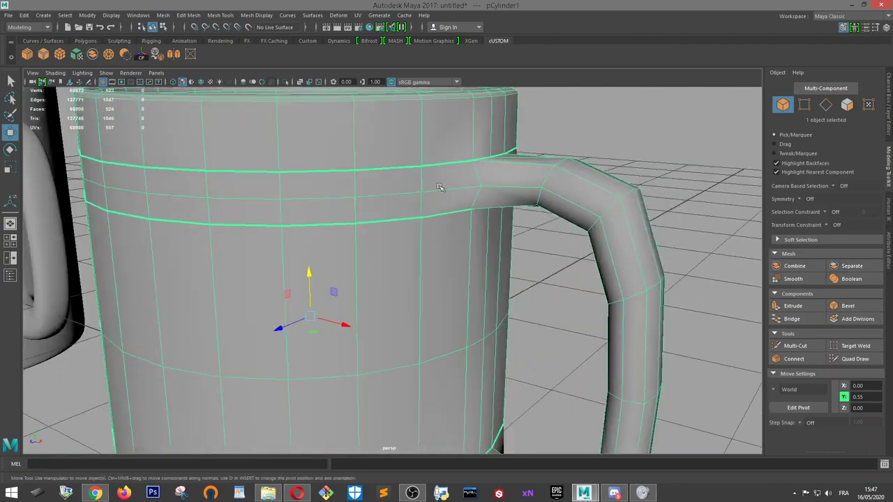
scroll(498, 177, "down", 4)
left_click_drag(216, 234, 348, 275, "alt")
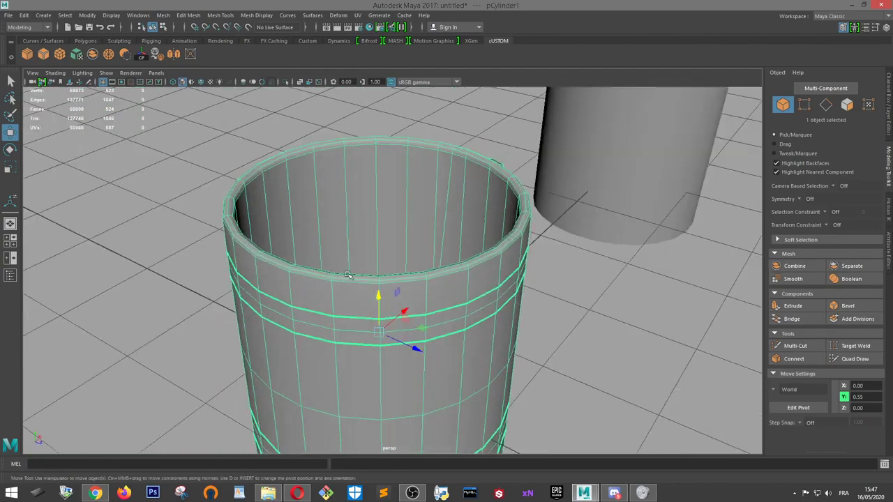
left_click_drag(599, 224, 432, 175, "alt")
scroll(474, 178, "up", 5)
middle_click_drag(405, 168, 410, 227, "alt")
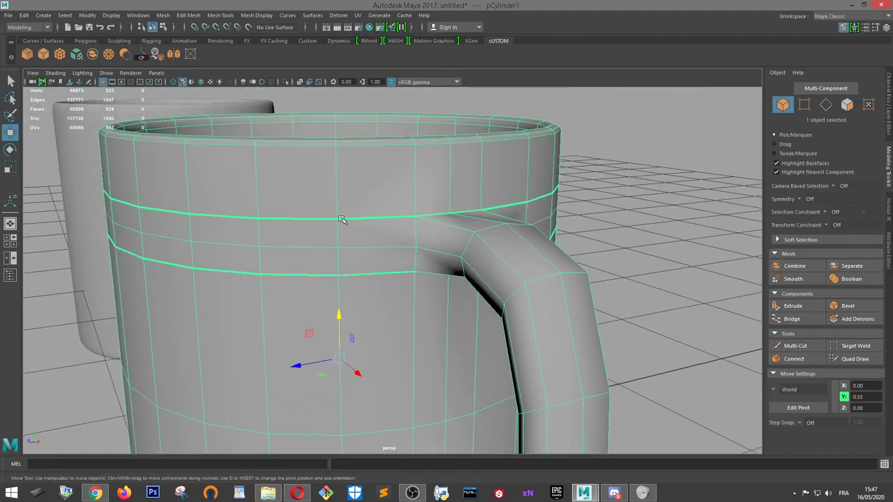
Multi-Cut a diagonal edge on each side of the handle, from the upper creased loop up to the loop below the rim
left_click(795, 346)
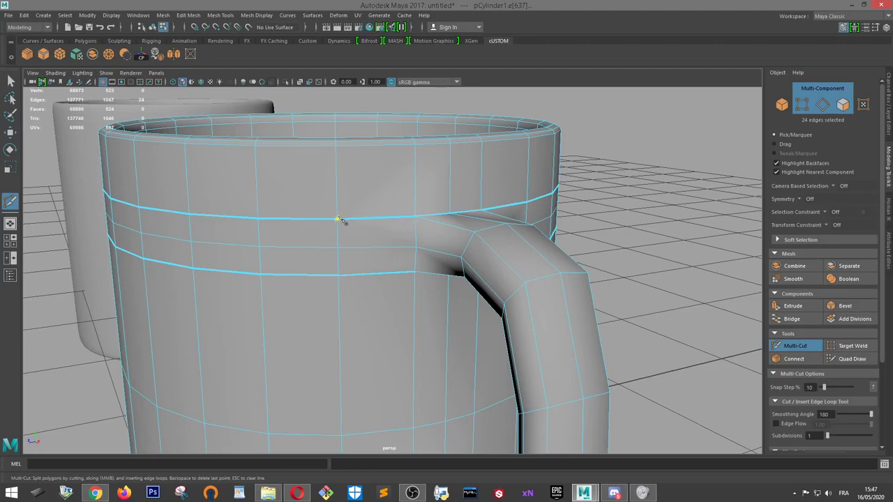
right_click(258, 147)
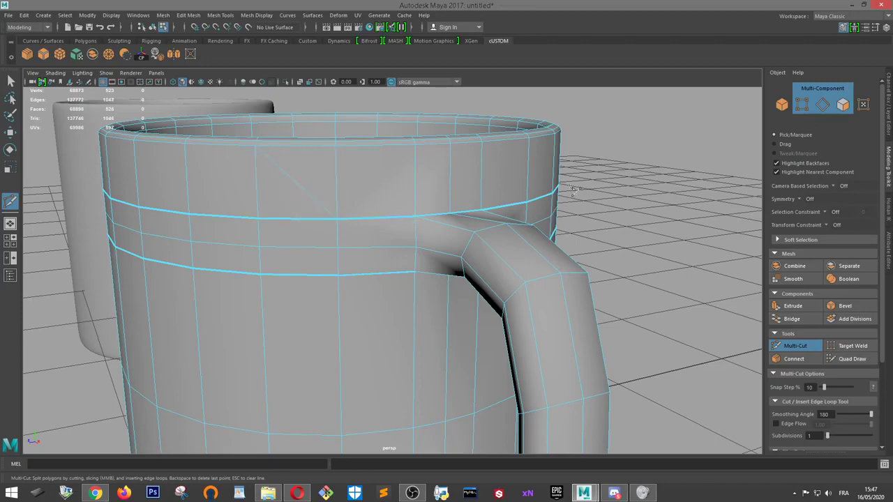
left_click_drag(579, 187, 439, 222, "alt")
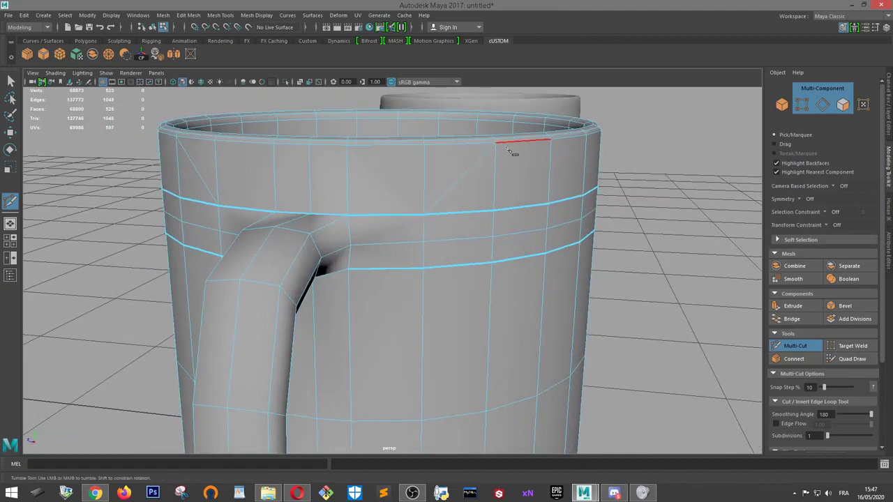
Select the upper creased edge loop running around the mug between the two diagonal cuts, on the side away from the handle
key("w")
right_click_drag(479, 211, 478, 185)
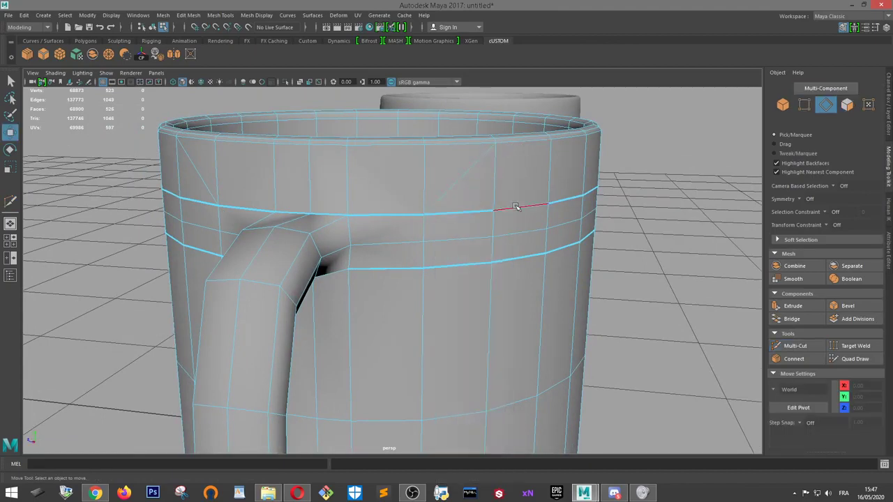
double_click(516, 206)
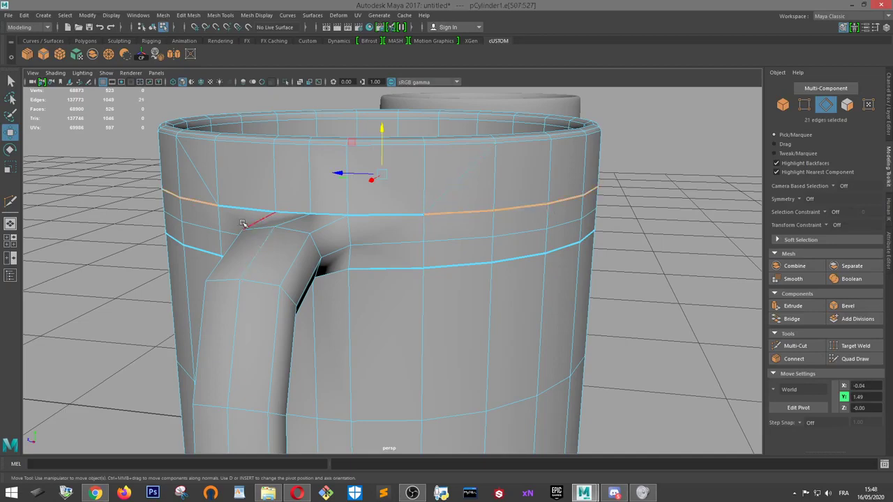
Delete the selected edges level with the top of the upper handle joint, and cut a diagonal from the loop below the joint to the middle loop
key("ctrl+Delete")
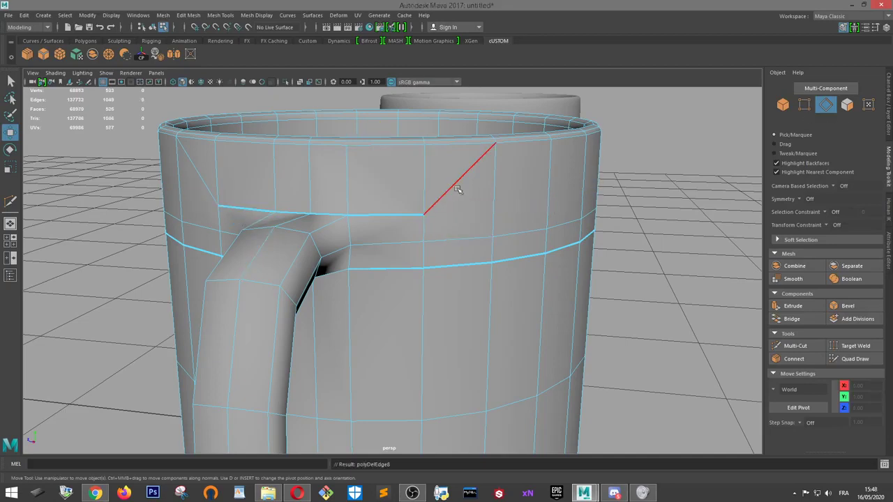
left_click_drag(519, 177, 389, 175, "alt")
right_click_drag(390, 177, 436, 247, "alt")
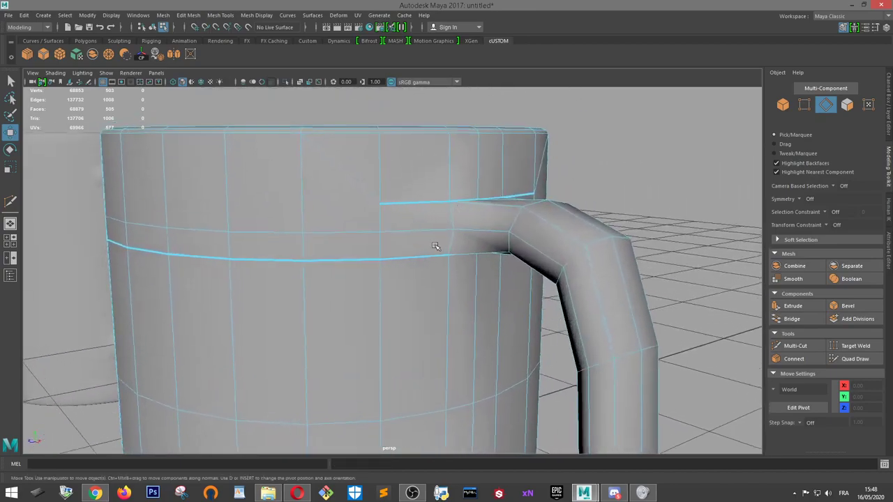
left_click_drag(437, 247, 427, 269, "alt")
middle_click_drag(427, 271, 417, 251, "alt")
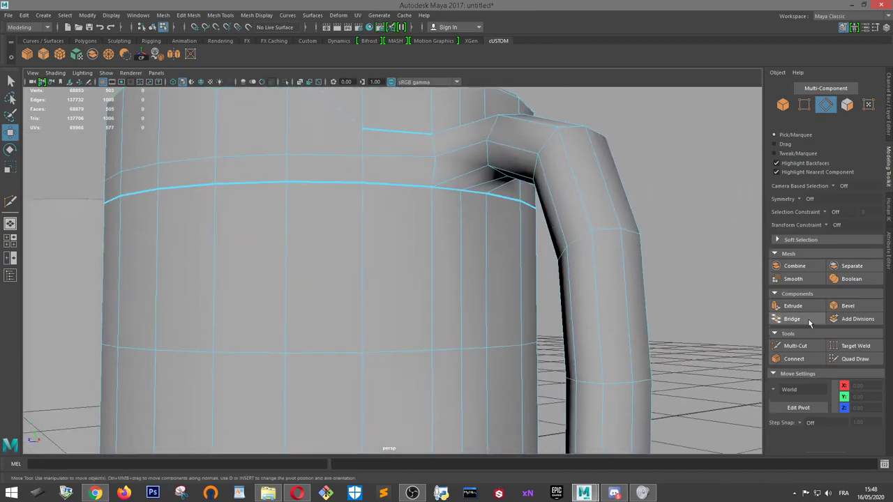
left_click(795, 346)
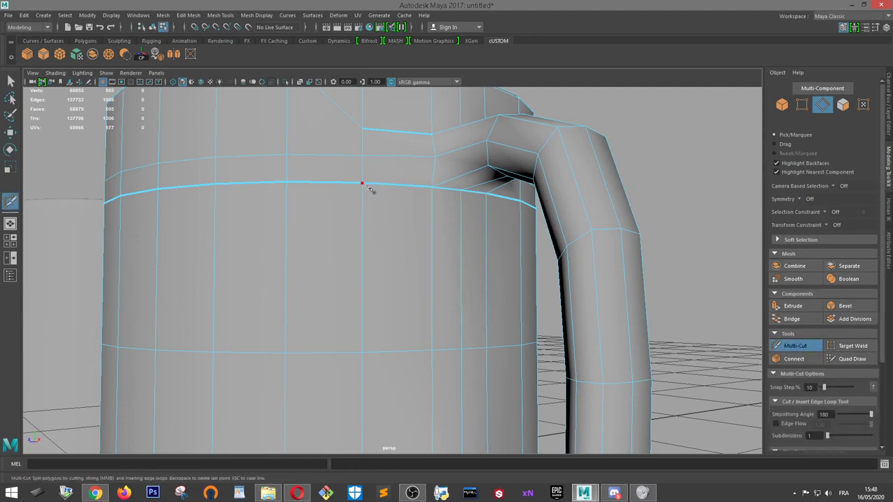
left_click(289, 351)
right_click(294, 342)
Cut the matching diagonal edge below the upper joint on the other side of the handle, reaching the middle loop
left_click_drag(516, 300, 390, 291, "alt")
left_click_drag(358, 225, 396, 221, "alt")
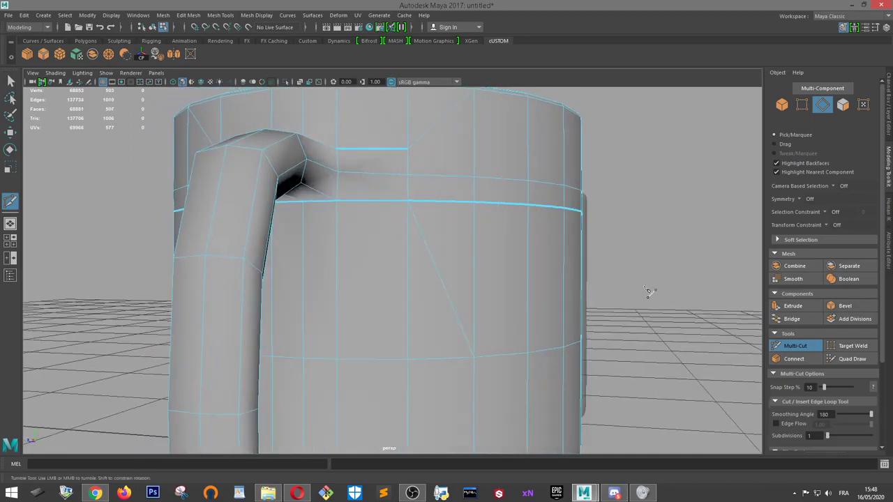
right_click_drag(649, 292, 668, 310, "alt")
left_click(546, 196)
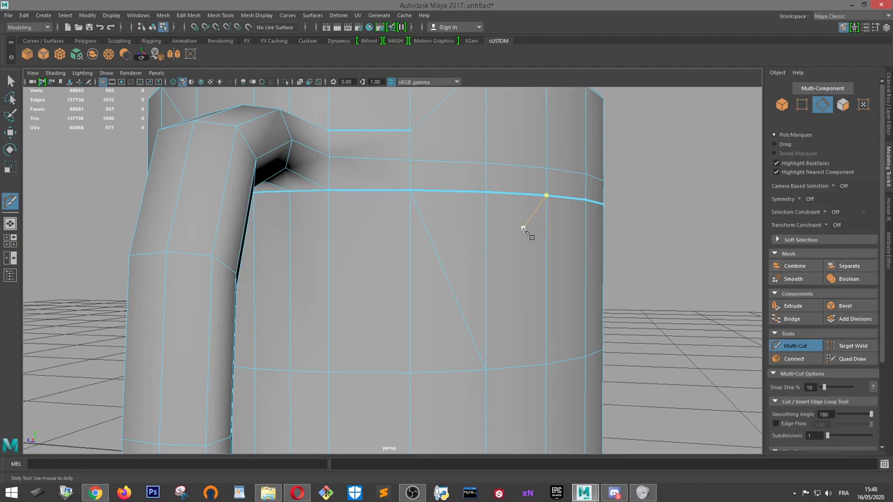
Delete the edge loop around the mug just below the upper handle joint, keeping the segments beside the handle
key("w")
right_click_drag(456, 181, 456, 157)
double_click(454, 193)
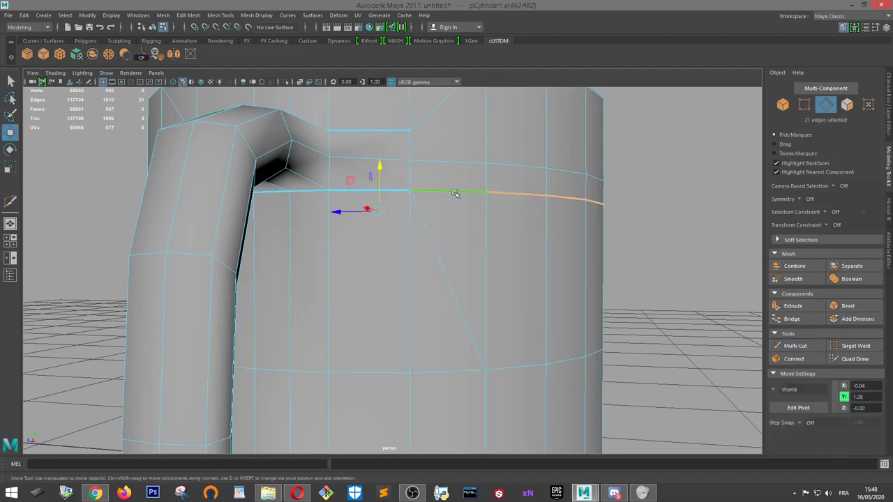
left_click_drag(454, 192, 489, 199, "alt")
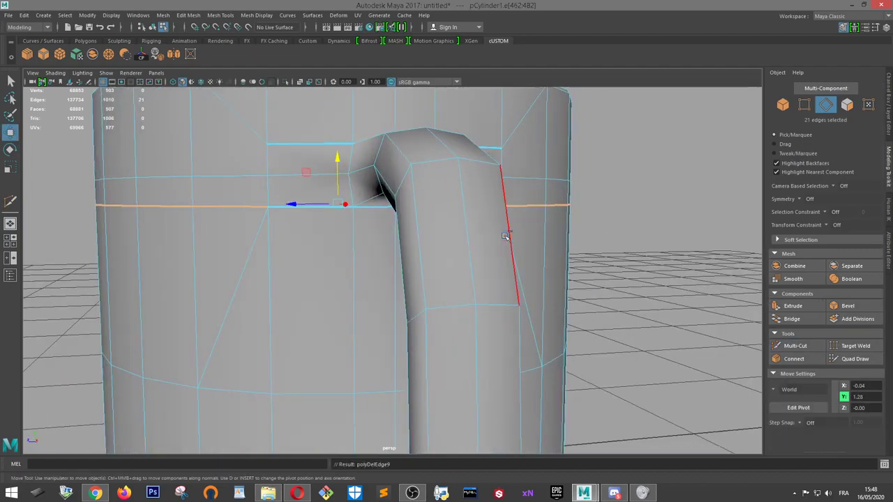
key("ctrl+Delete")
Return to object mode and deselect the mug to examine the shading around the upper handle joint
right_click_drag(560, 258, 529, 245, "alt")
right_click_drag(532, 198, 576, 184)
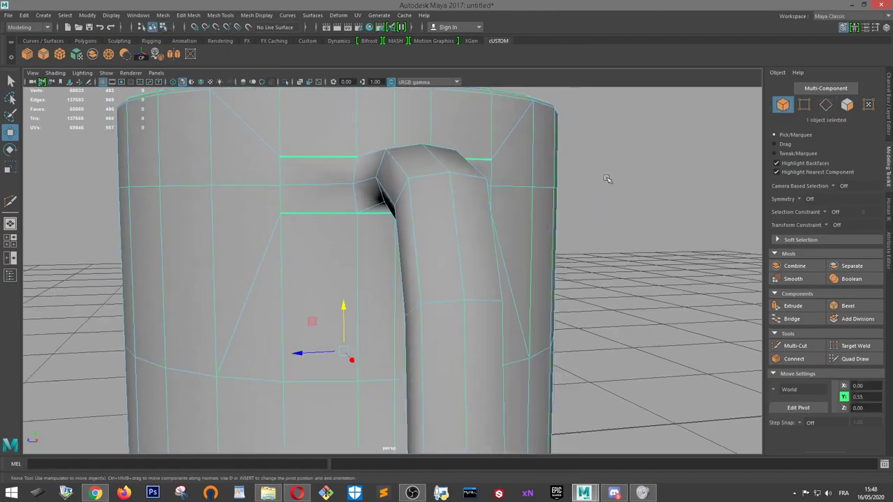
left_click(607, 179)
left_click_drag(607, 180, 376, 247, "alt")
scroll(295, 254, "up", 4)
scroll(174, 164, "down", 1)
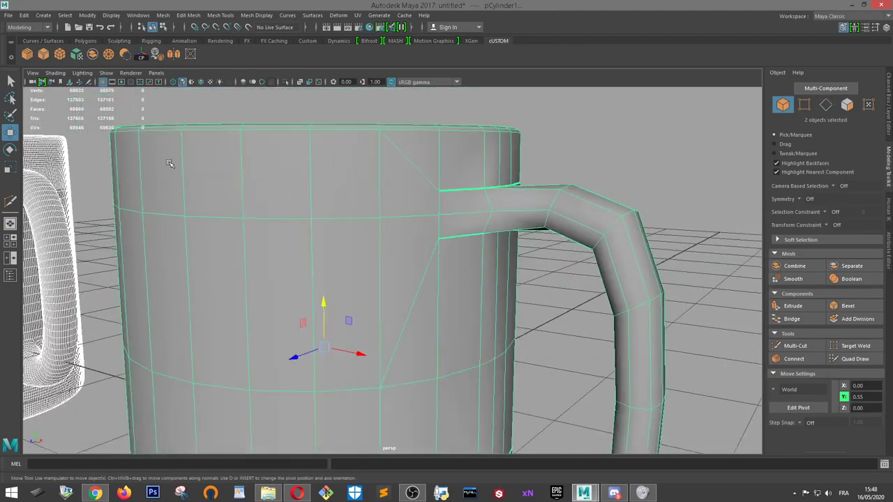
scroll(169, 163, "down", 2)
left_click(122, 127)
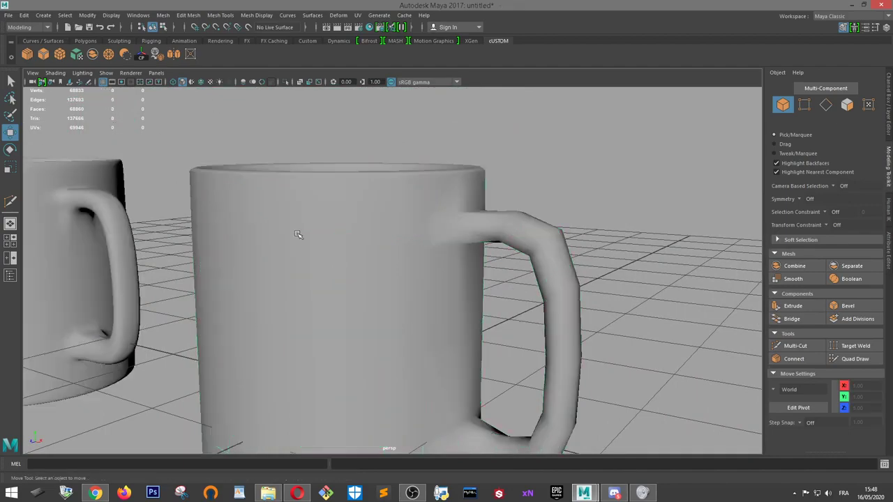
Cut a diagonal edge on the mug from the loop above the lower handle joint up to the middle loop
left_click(295, 230)
left_click_drag(396, 273, 400, 249, "alt")
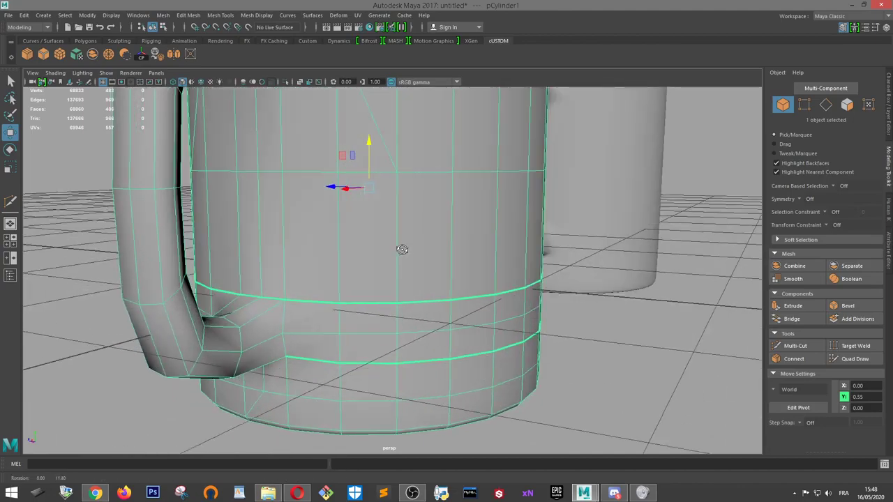
left_click(789, 345)
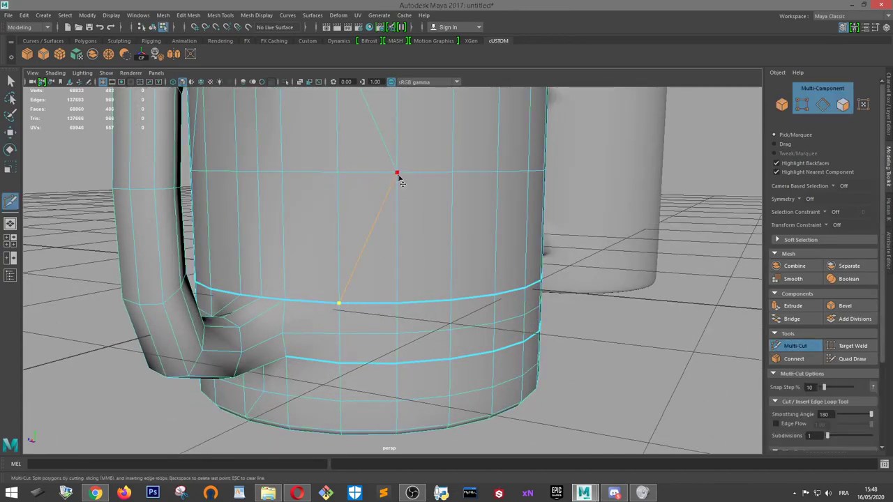
key("w")
Delete the edge loop around the mug just above the lower handle joint, keeping the segments beside the handle
right_click_drag(386, 225, 386, 185)
left_click(374, 287)
double_click(375, 289)
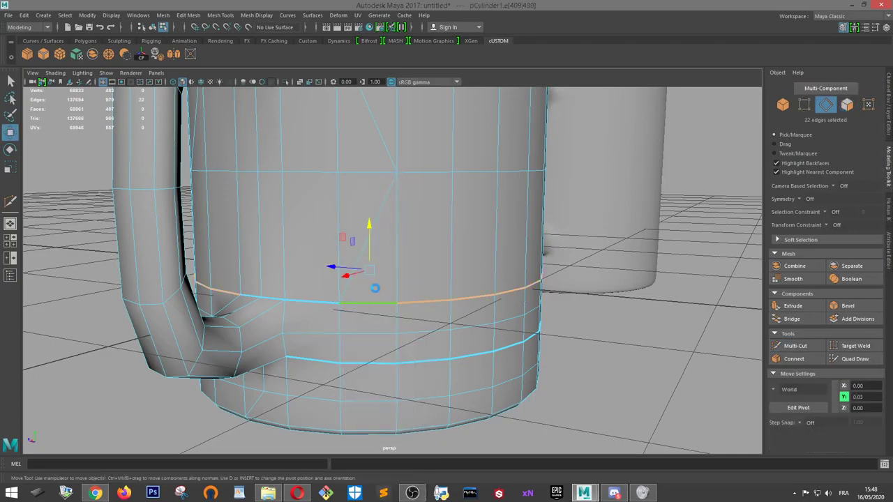
key("Delete")
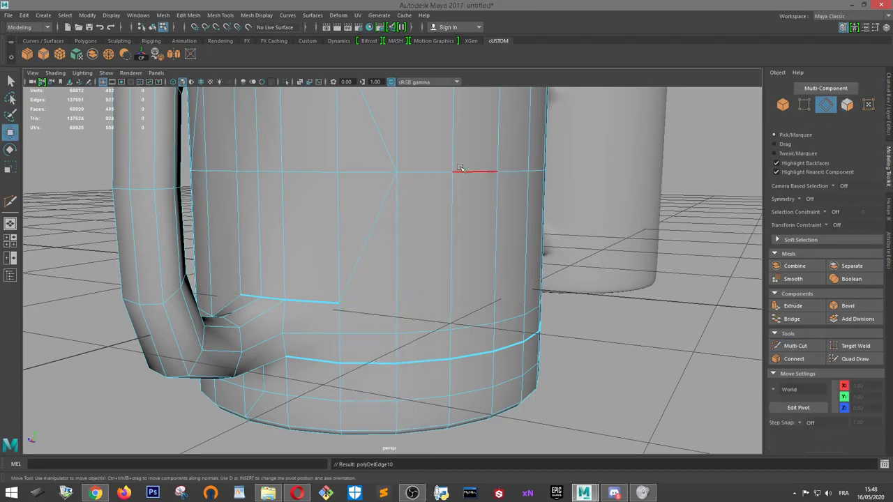
Cut a diagonal edge on each side of the handle from the loop below the lower joint to the next loop down
left_click_drag(393, 286, 510, 288, "alt")
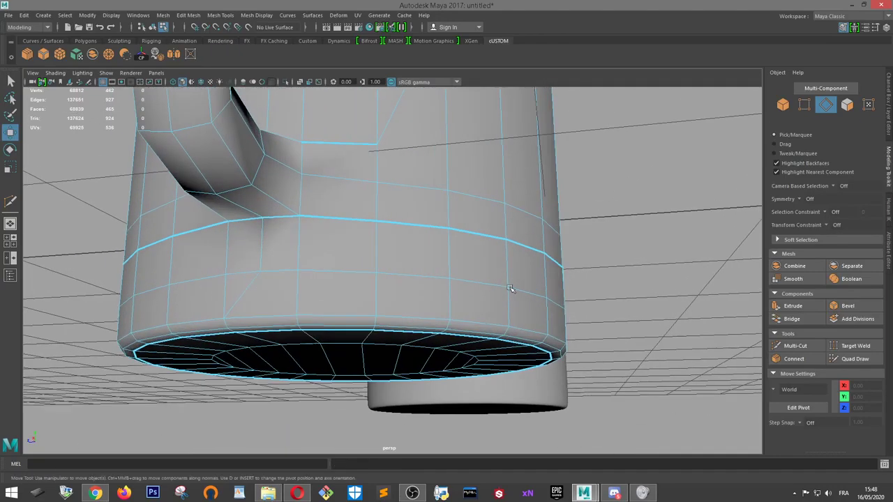
left_click(785, 345)
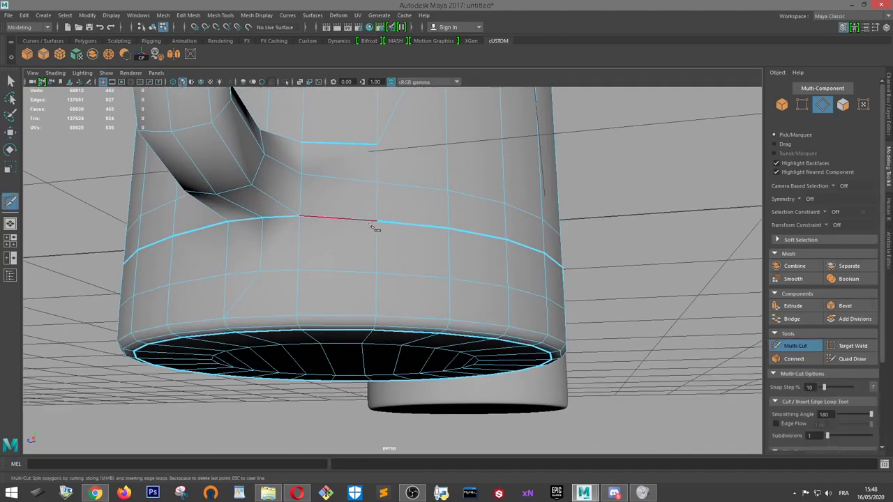
left_click(450, 279)
key("Return")
left_click_drag(456, 283, 233, 256, "alt")
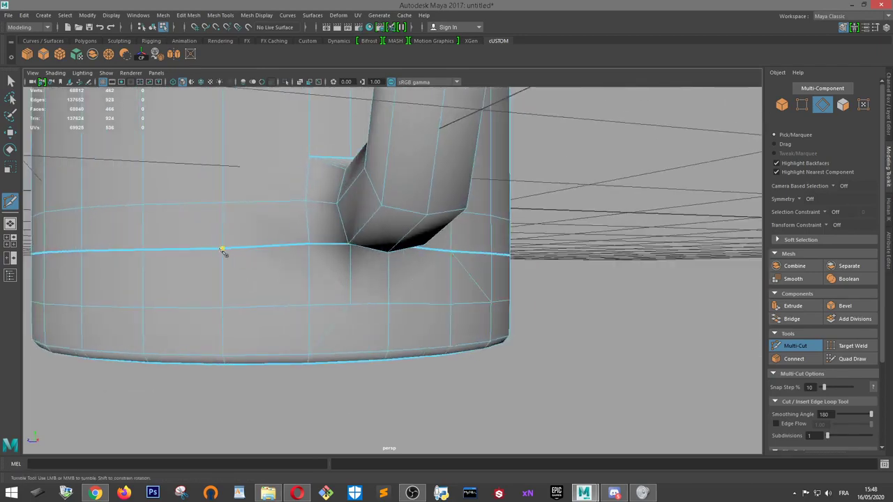
left_click(143, 309)
Delete the edge loop around the mug just below the lower handle joint, keeping the segments beside the handle
key("w")
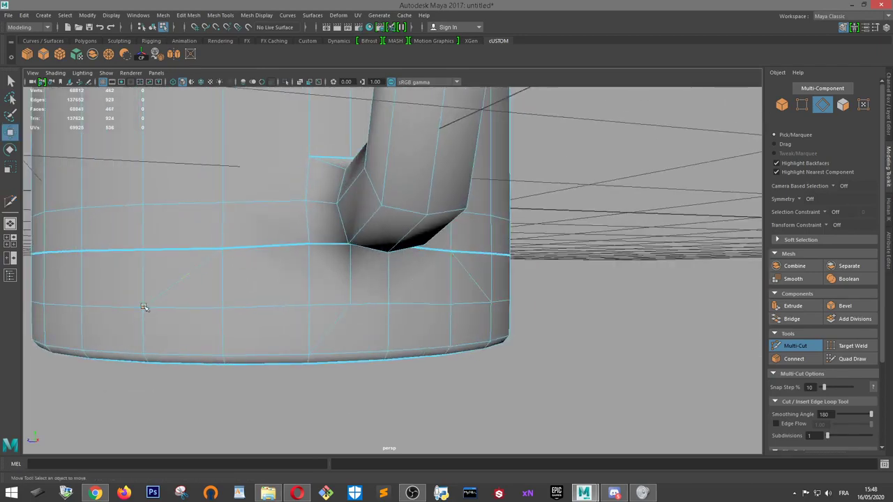
double_click(181, 250)
key("ctrl+Delete")
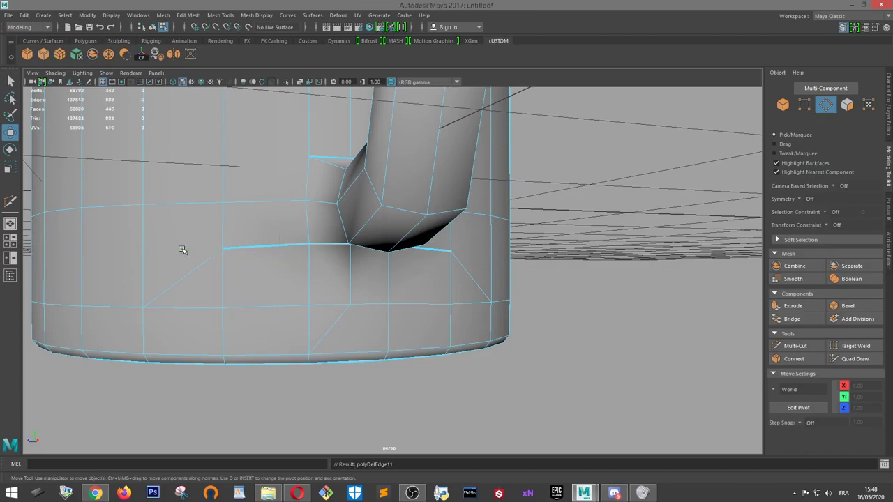
Try to cut a diagonal edge from the upper corner of the lower handle joint directly to the middle loop
left_click_drag(379, 242, 400, 249, "alt")
right_click_drag(401, 249, 321, 214, "alt")
left_click_drag(321, 214, 361, 309, "alt")
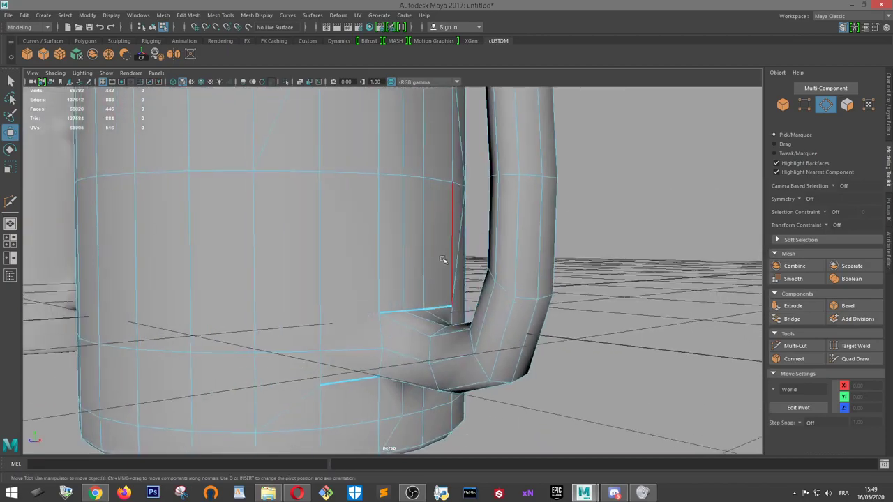
left_click_drag(406, 309, 627, 342, "alt")
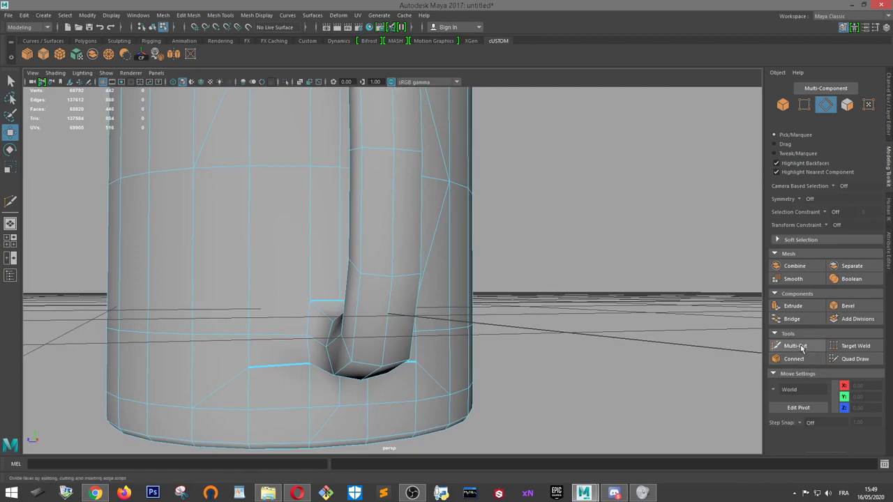
left_click(794, 345)
left_click_drag(628, 307, 364, 338, "alt")
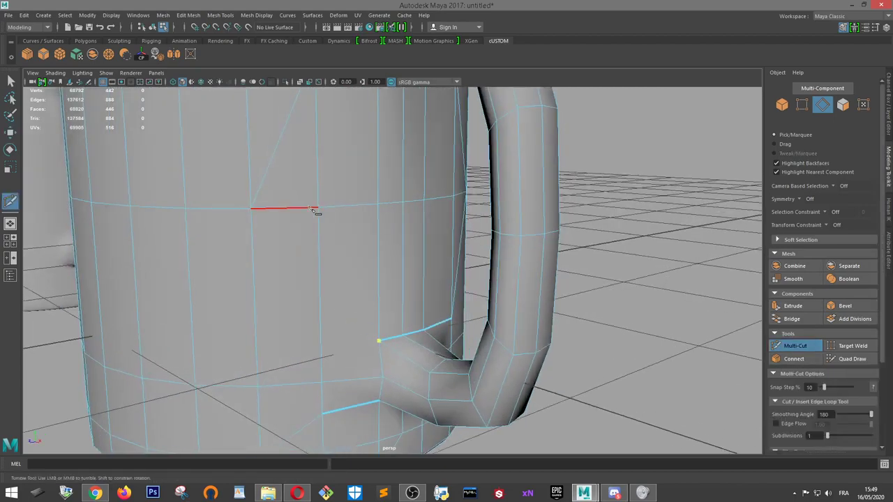
left_click_drag(382, 319, 462, 319, "alt")
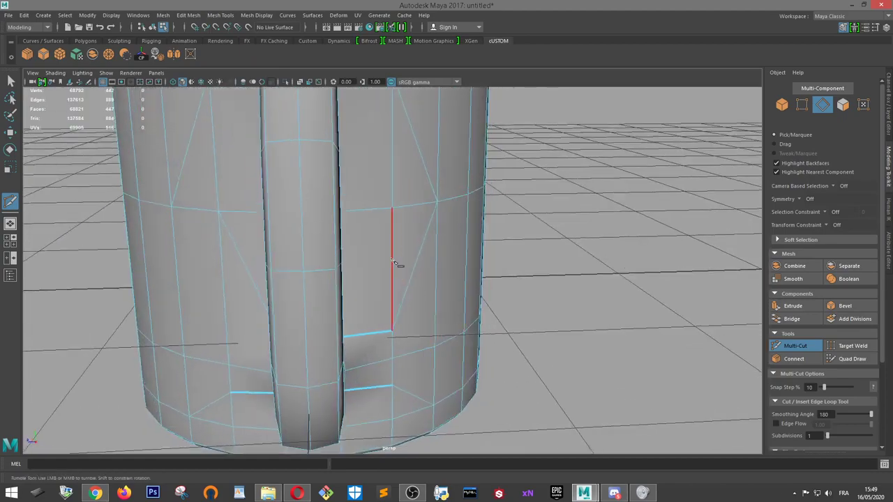
scroll(392, 261, "up", 8)
scroll(377, 265, "down", 7)
middle_click_drag(400, 261, 432, 358, "alt")
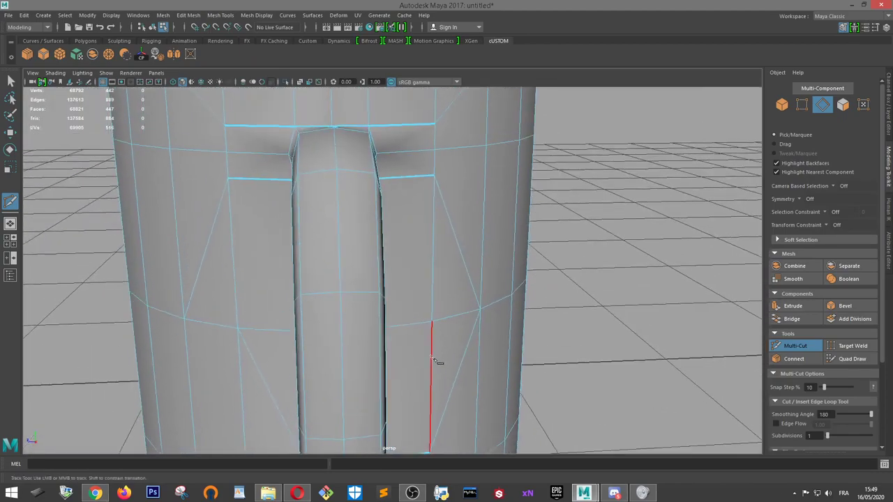
left_click_drag(434, 360, 431, 360, "alt")
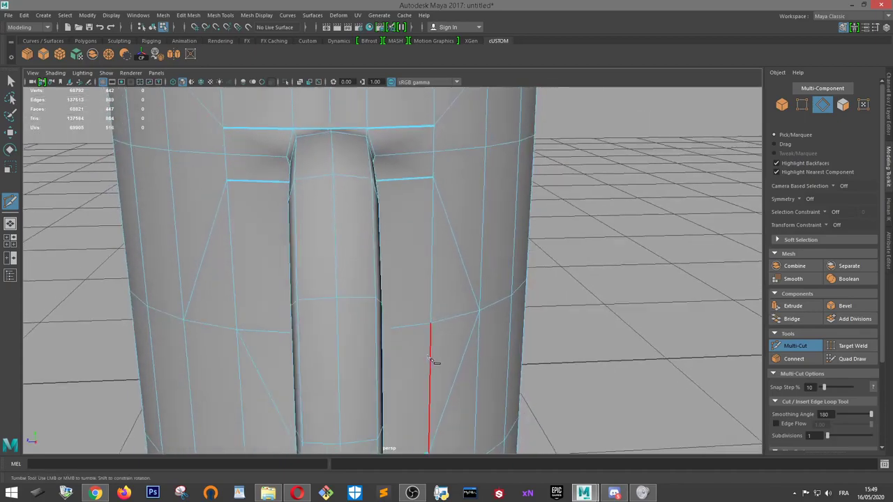
Cut an edge from the lower joint's upper corner one column outward, continuing diagonally up to the middle-loop vertex where the upper diagonal ends
left_click_drag(246, 321, 390, 346, "alt")
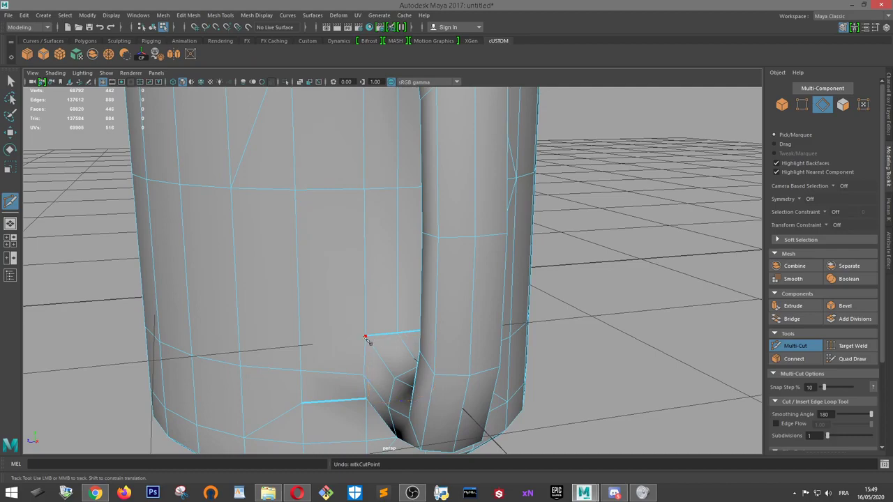
left_click_drag(302, 338, 349, 330, "alt")
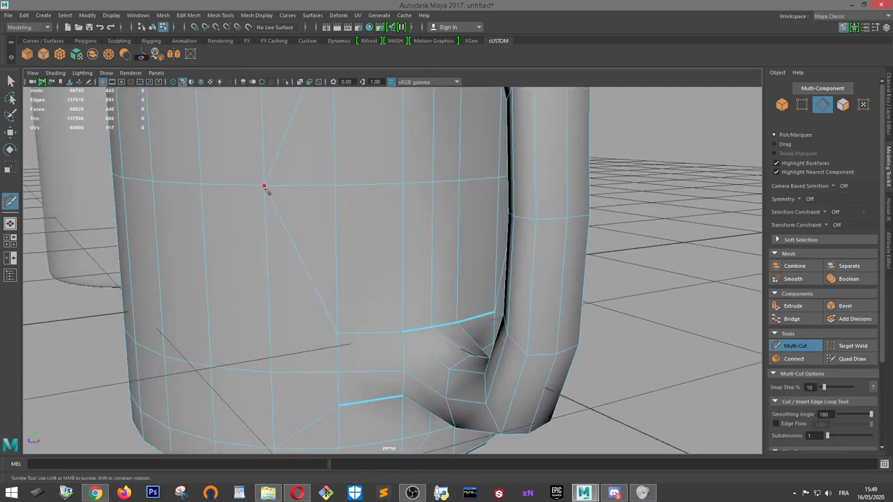
left_click_drag(263, 188, 326, 180, "alt")
scroll(390, 185, "up", 2)
scroll(379, 240, "up", 2)
scroll(379, 240, "down", 2)
key("w")
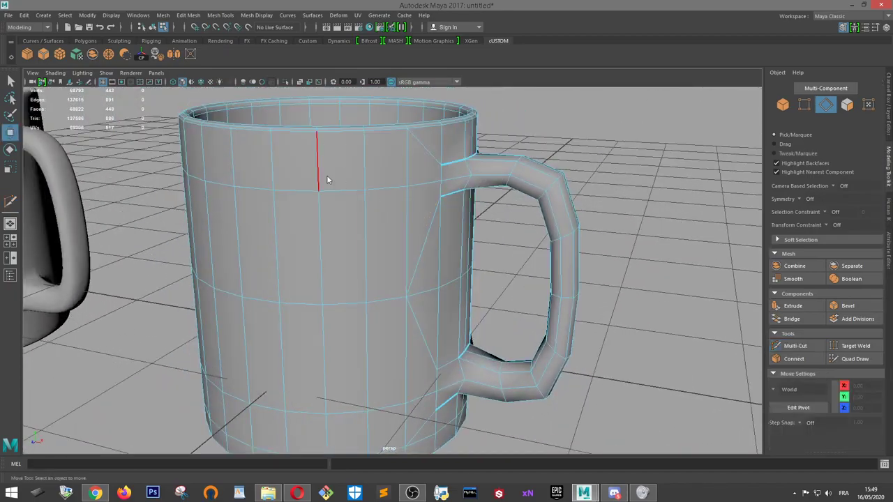
Return to object mode and deselect the mug to examine the surface and both handle joints from several angles
right_click_drag(326, 179, 385, 153)
left_click_drag(572, 144, 439, 189, "alt")
left_click(553, 160)
left_click(439, 189)
scroll(439, 189, "up", 3)
middle_click_drag(439, 189, 439, 264, "alt")
left_click_drag(439, 263, 311, 274, "alt")
scroll(463, 277, "down", 5)
scroll(260, 146, "up", 4)
left_click(294, 125)
left_click_drag(294, 124, 417, 202, "alt")
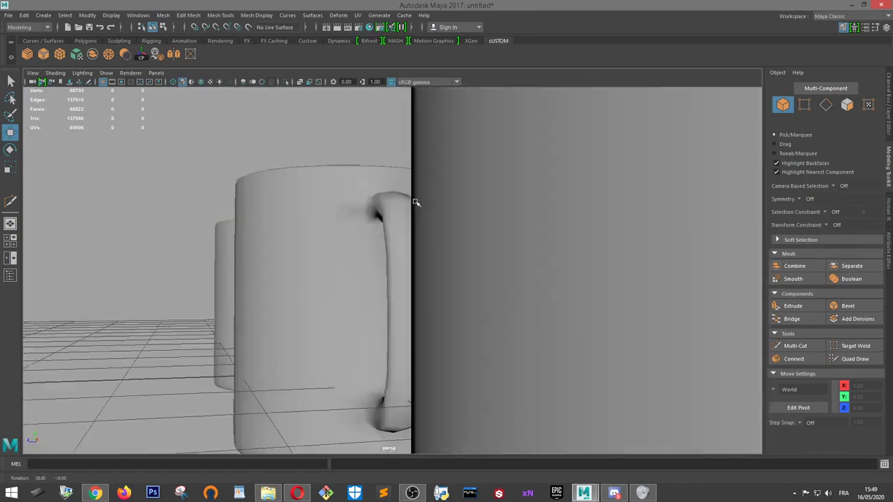
Select the ring of edges where the handle's upper end meets the mug body and bevel it with a fraction of 0.1
left_click(271, 289)
left_click_drag(281, 291, 356, 276, "alt")
right_click_drag(431, 188, 430, 172)
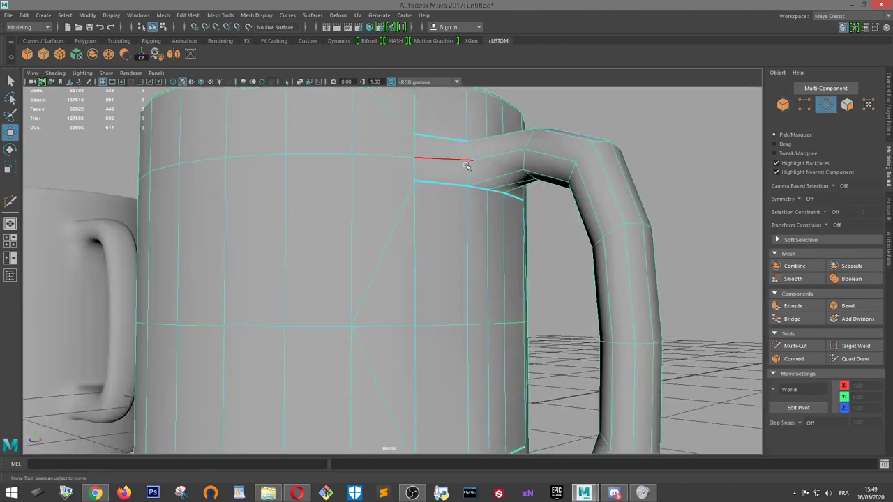
left_click(462, 159)
left_click_drag(467, 161, 333, 259, "alt")
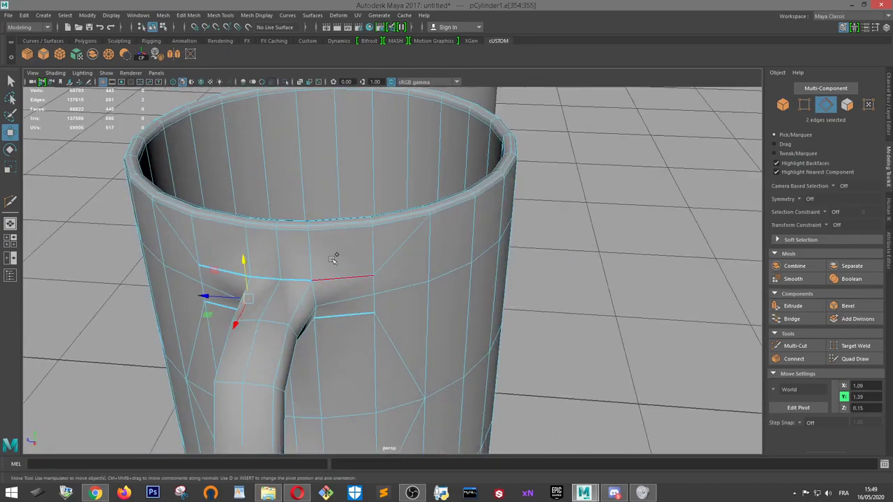
left_click(280, 277, "shift")
left_click_drag(337, 337, 448, 134, "alt")
left_click_drag(507, 238, 449, 323, "alt")
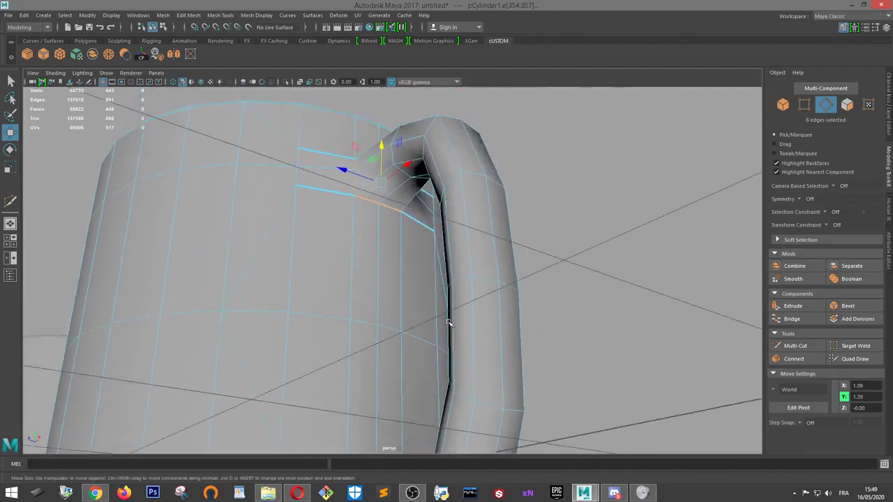
scroll(437, 286, "up", 5)
left_click_drag(425, 247, 453, 279, "alt")
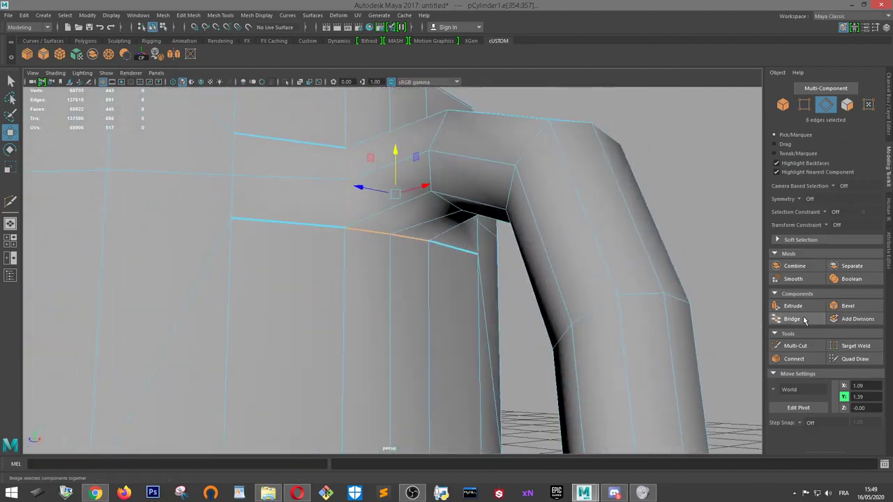
left_click(840, 307)
left_click_drag(377, 176, 392, 193, "alt")
left_click_drag(40, 158, 38, 159)
left_click_drag(327, 210, 377, 269, "alt")
left_click_drag(572, 373, 564, 390, "alt")
key("a")
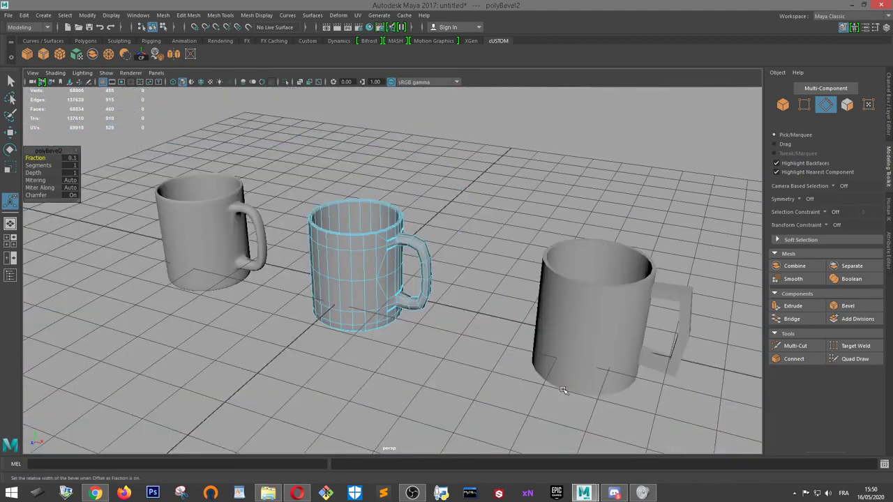
Set the upper handle joint bevel's fraction to 0.2 and its segments to 2
right_click_drag(433, 293, 600, 279, "alt")
middle_click_drag(578, 144, 571, 313, "alt")
left_click_drag(571, 313, 512, 293, "alt")
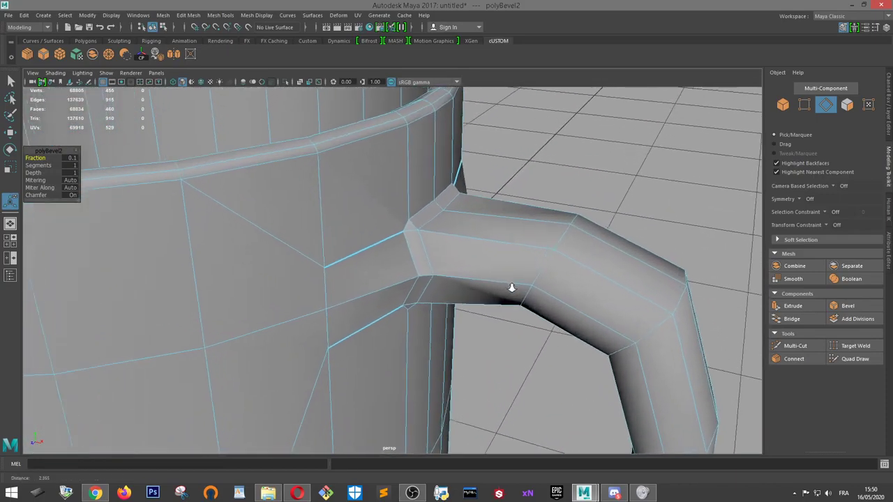
right_click_drag(512, 293, 619, 362, "alt")
left_click_drag(35, 158, 40, 158)
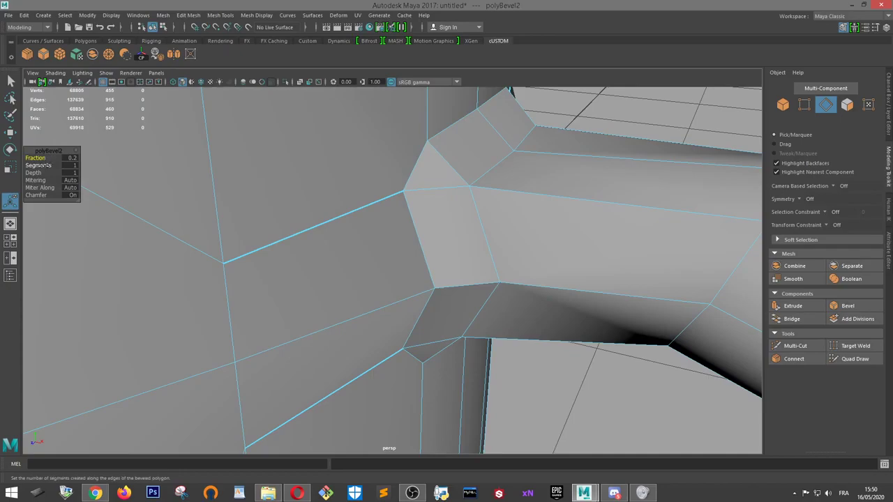
left_click_drag(41, 165, 46, 165)
left_click_drag(433, 202, 447, 286, "alt")
right_click_drag(447, 286, 490, 288, "alt")
left_click_drag(490, 288, 476, 269, "alt")
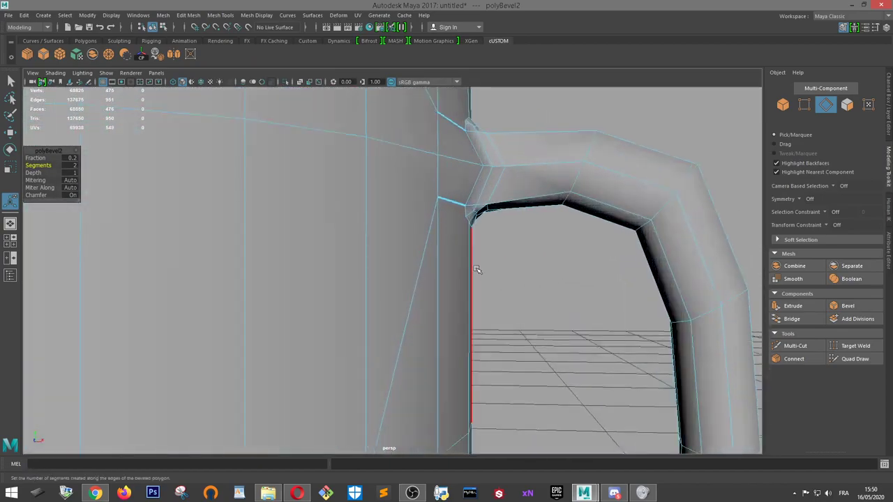
Move the beveled middle edges on both sides of the upper handle joint inward along X toward the mug body
left_click_drag(397, 200, 418, 139, "alt")
key("w")
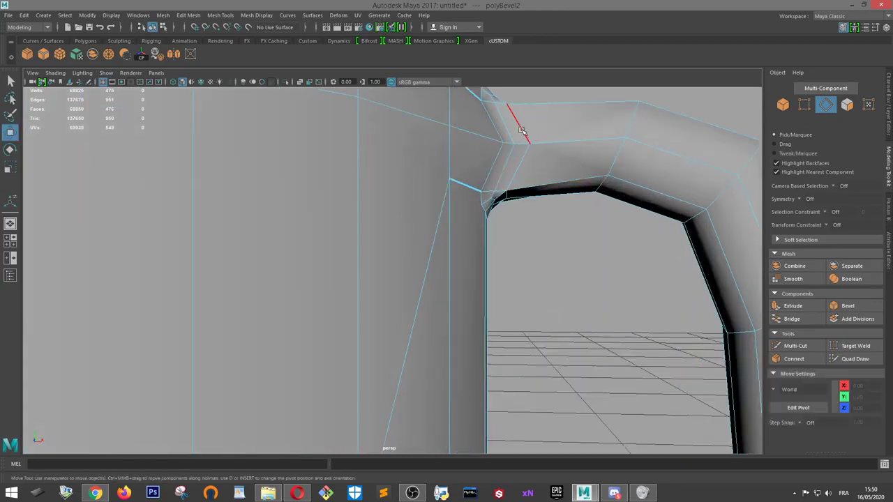
left_click_drag(520, 124, 505, 178, "alt")
left_click(504, 177)
left_click(488, 179, "shift")
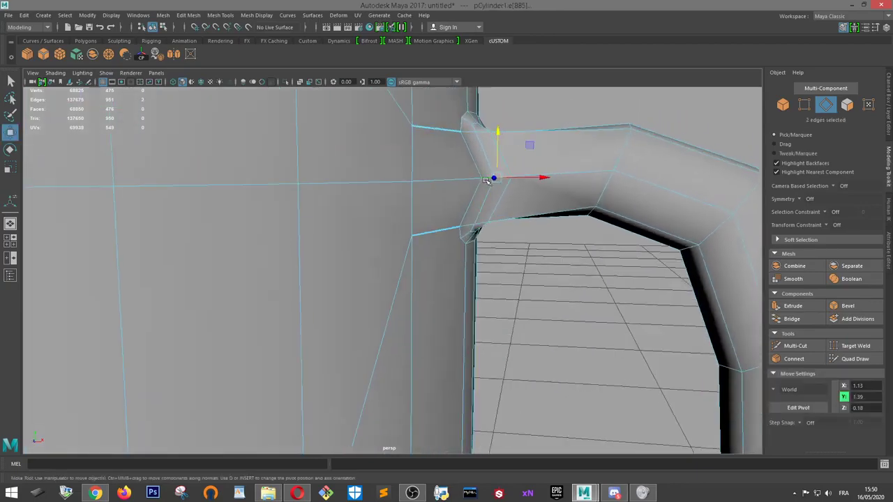
key("f")
right_click_drag(617, 196, 535, 199, "alt")
left_click_drag(535, 199, 418, 277, "alt")
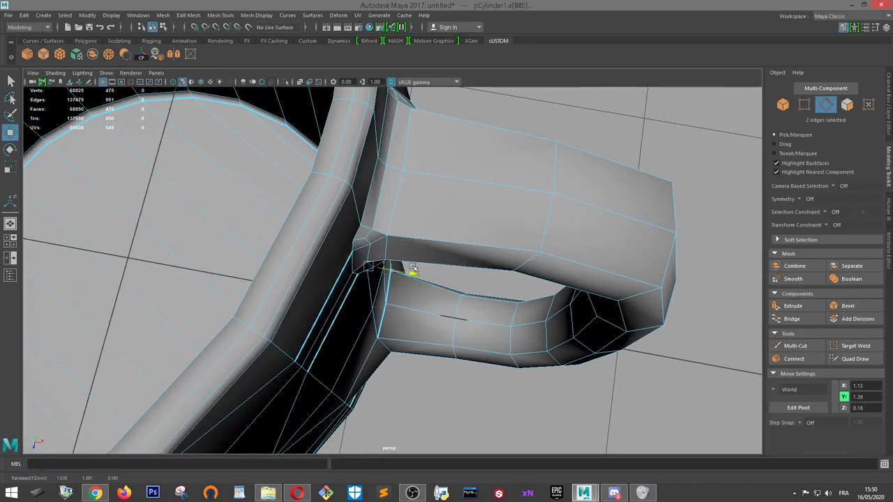
left_click_drag(417, 266, 552, 393, "alt")
left_click(530, 372, "shift")
left_click_drag(423, 353, 582, 313)
right_click_drag(448, 224, 528, 196)
scroll(538, 199, "down", 5)
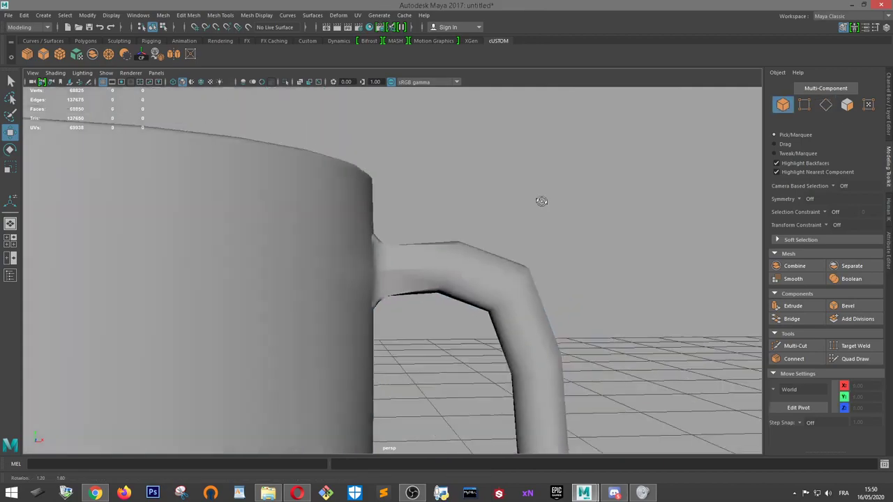
Move the middle vertices on both sides of the lower handle joint inward along X toward the mug body
left_click_drag(542, 202, 451, 202, "alt")
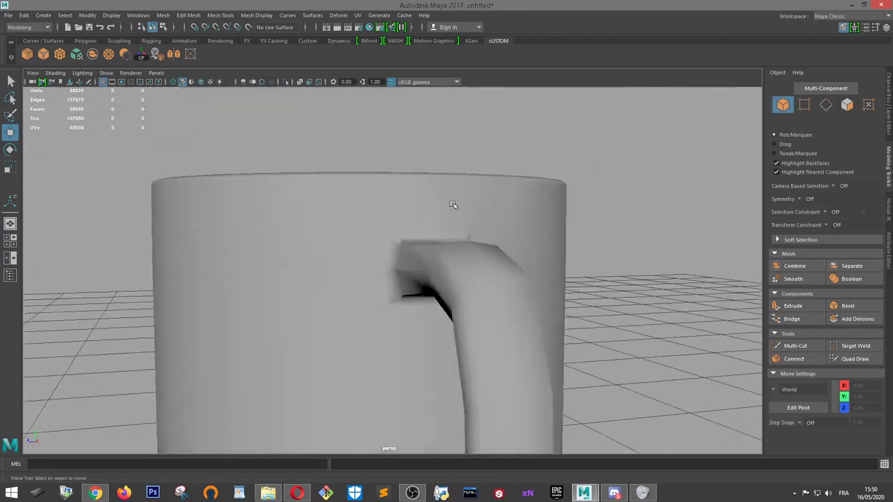
scroll(454, 303, "down", 4)
scroll(434, 234, "up", 2)
left_click_drag(434, 234, 455, 314, "alt")
left_click(455, 195)
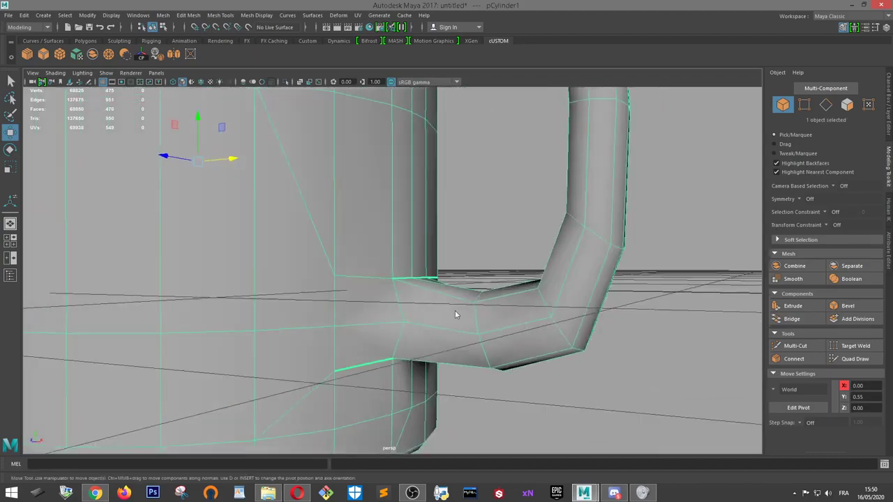
right_click_drag(454, 224, 456, 203)
left_click_drag(456, 203, 469, 312, "alt")
right_click_drag(409, 295, 349, 227)
left_click(394, 294)
left_click_drag(632, 252, 427, 273, "alt")
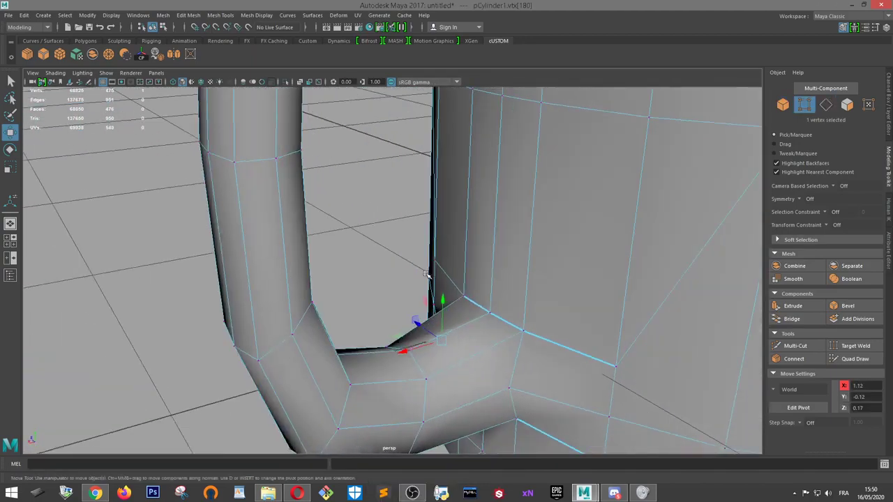
left_click(512, 382, "shift")
left_click_drag(512, 382, 502, 215, "alt")
Select the ring of edges around the lower handle joint and bevel it with a fraction of 0.2 and 2 segments
key("F8")
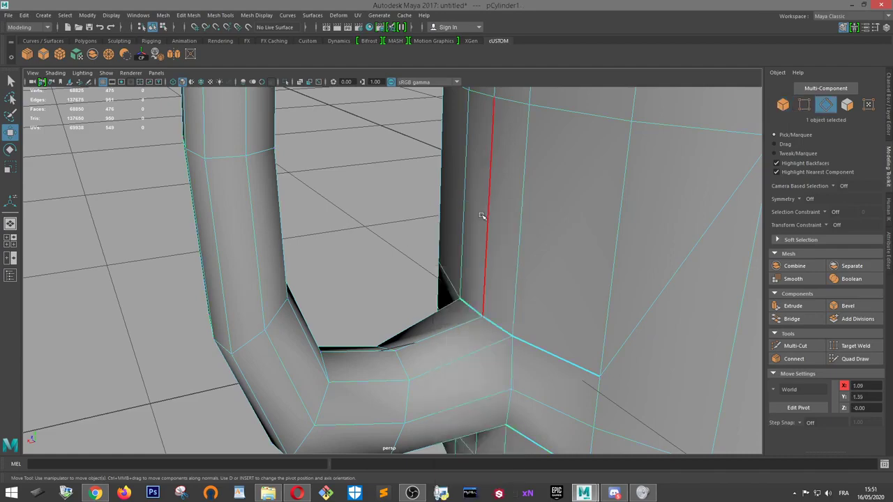
double_click(491, 323)
left_click_drag(497, 336, 600, 340, "alt")
double_click(434, 307, "shift")
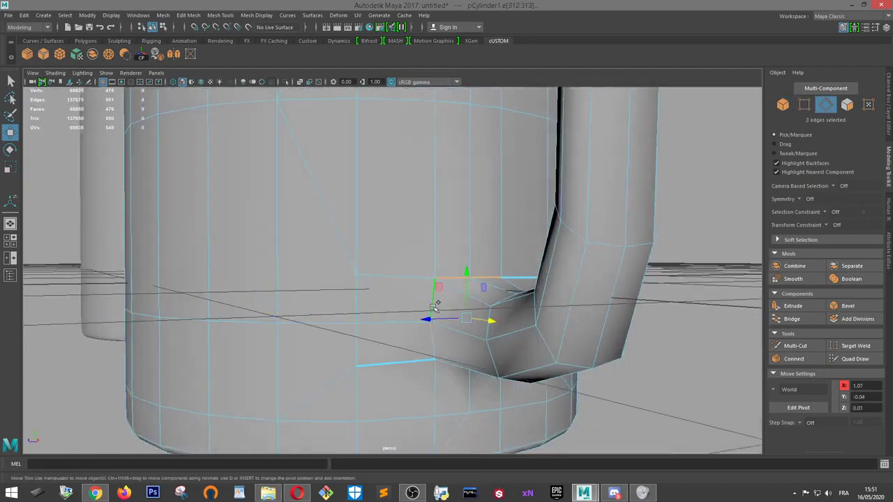
left_click_drag(433, 307, 572, 349, "alt")
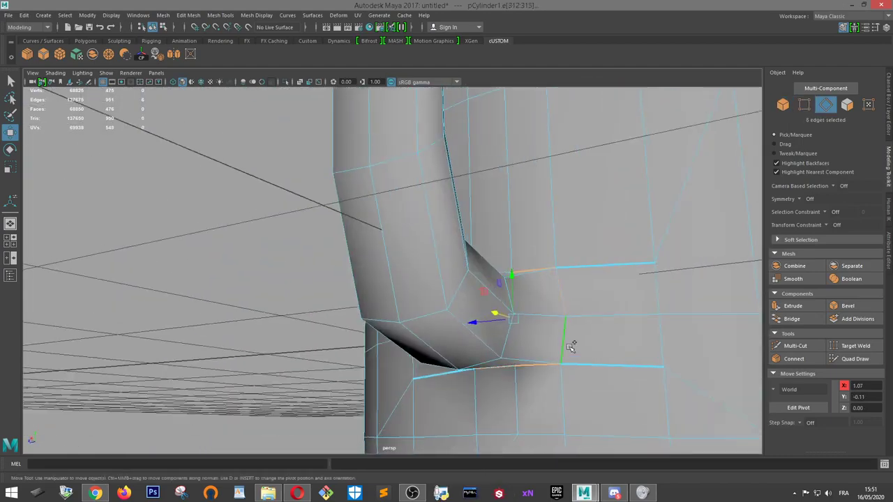
left_click(847, 307)
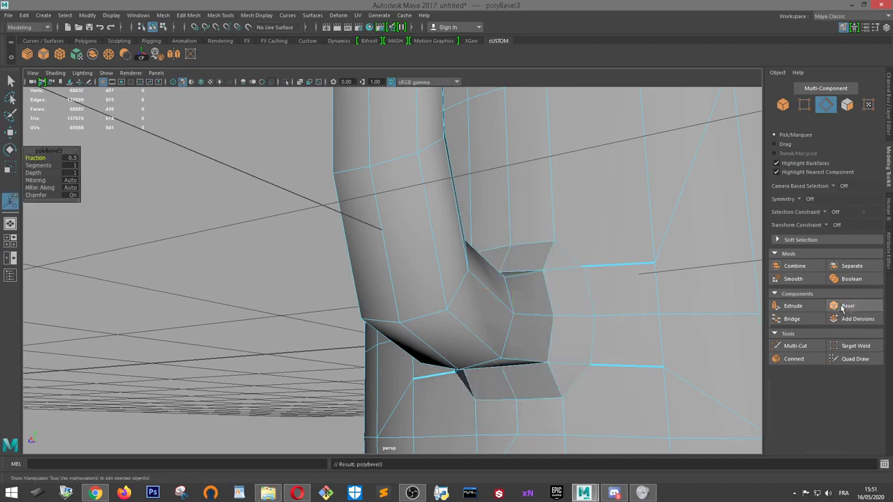
left_click_drag(429, 274, 304, 245, "alt")
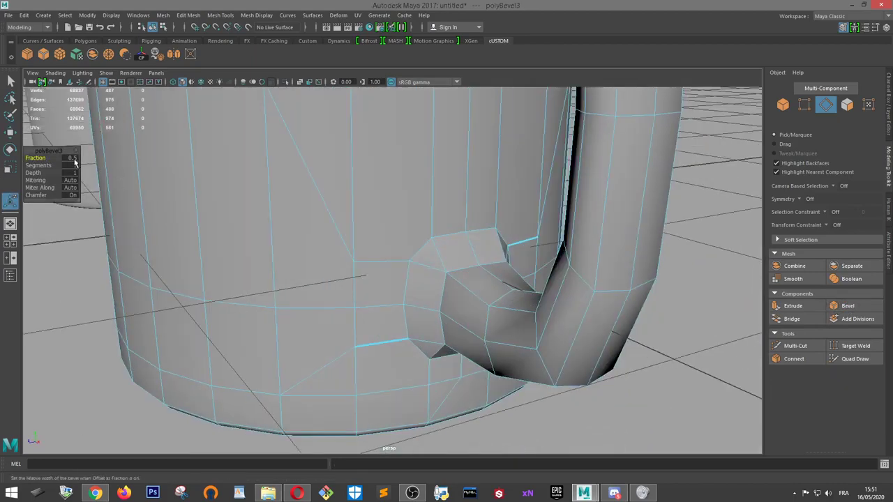
key("Return")
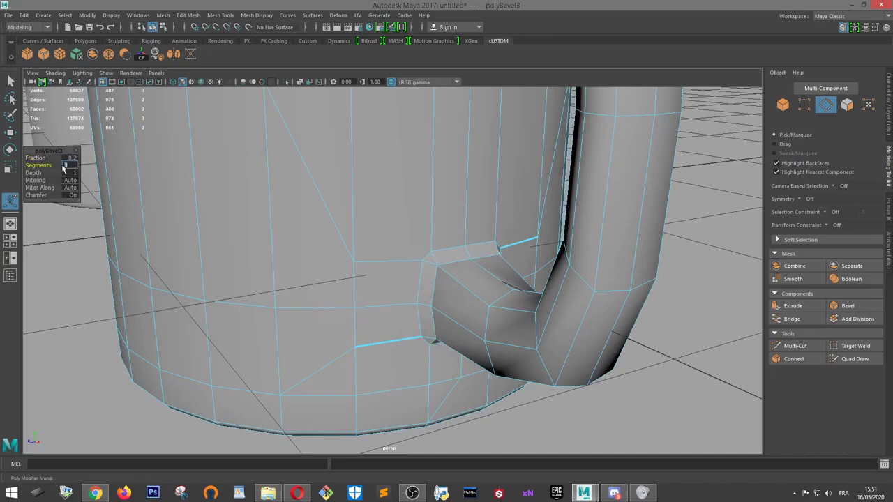
key("Return")
Return to object mode and examine both beveled handle joints on the mug
left_click_drag(391, 252, 438, 219, "alt")
right_click_drag(336, 270, 398, 218)
scroll(457, 296, "down", 3)
left_click_drag(456, 293, 448, 220, "alt")
left_click(450, 221)
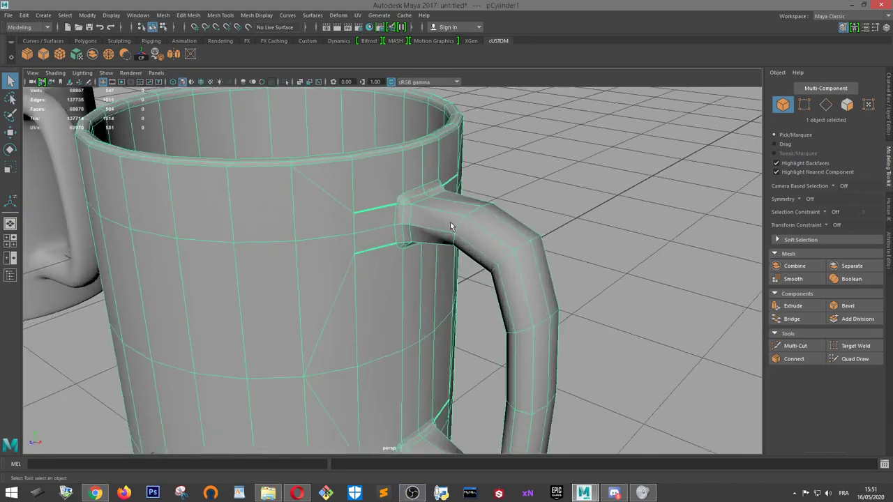
scroll(457, 240, "down", 3)
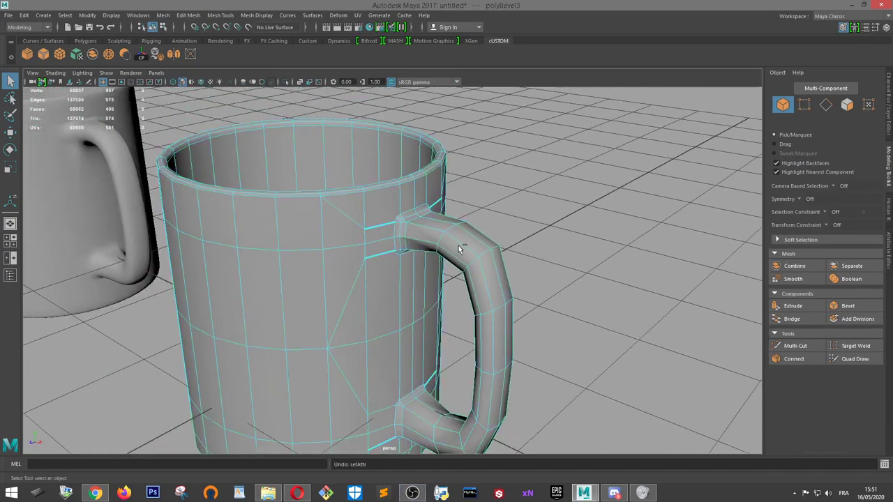
Undo both joint bevels and the edge and vertex moves, back to the edge selection preceding the upper joint's bevel
key("F10")
key("ctrl+z")
key("ctrl+z")
key("ctrl+z")
key("ctrl+z")
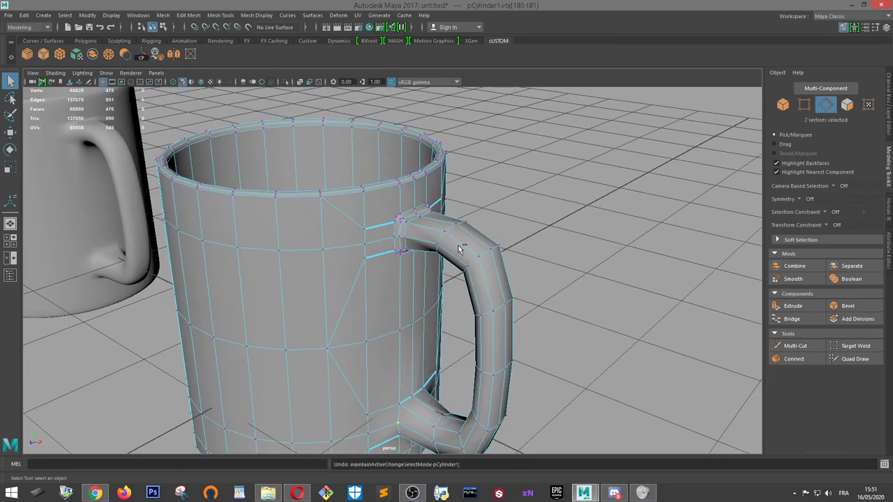
key("ctrl+z")
key("ctrl+z")
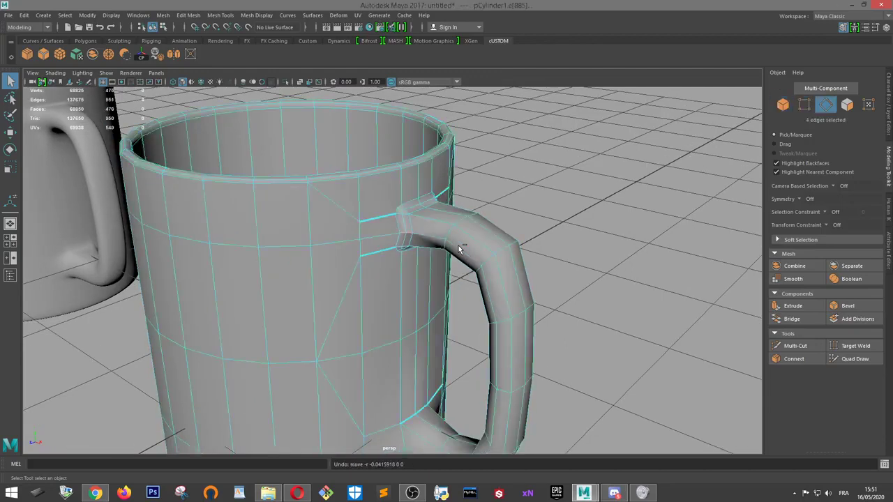
key("ctrl+z")
key("ctrl+z")
key("ctrl+z")
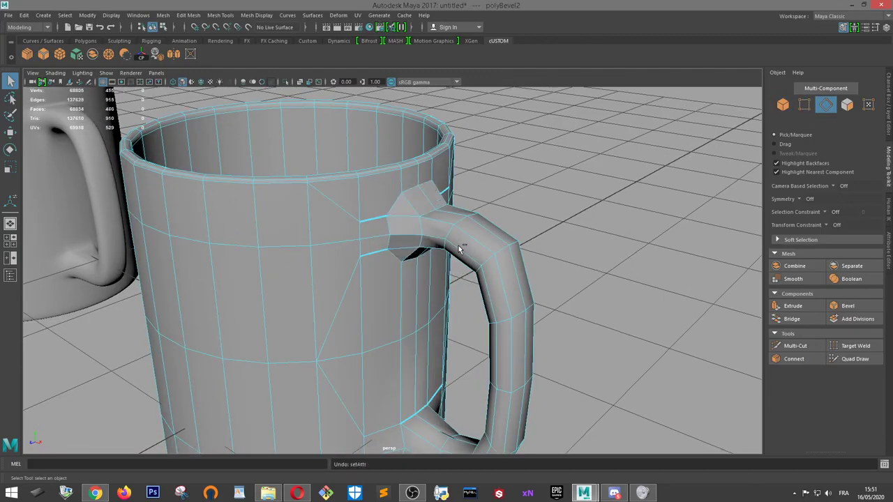
key("ctrl+z")
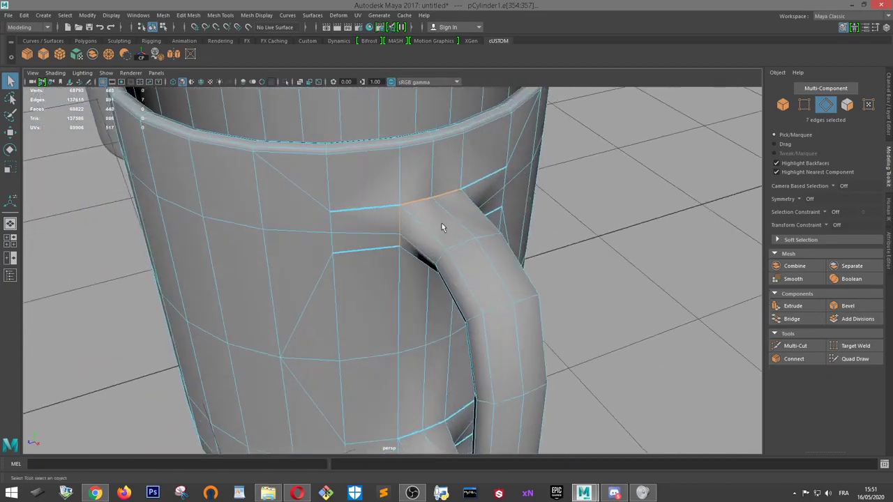
Move the middle vertices on both sides of the unbeveled upper handle joint inward along X to the mug wall
right_click_drag(415, 224, 369, 222)
left_click(401, 236)
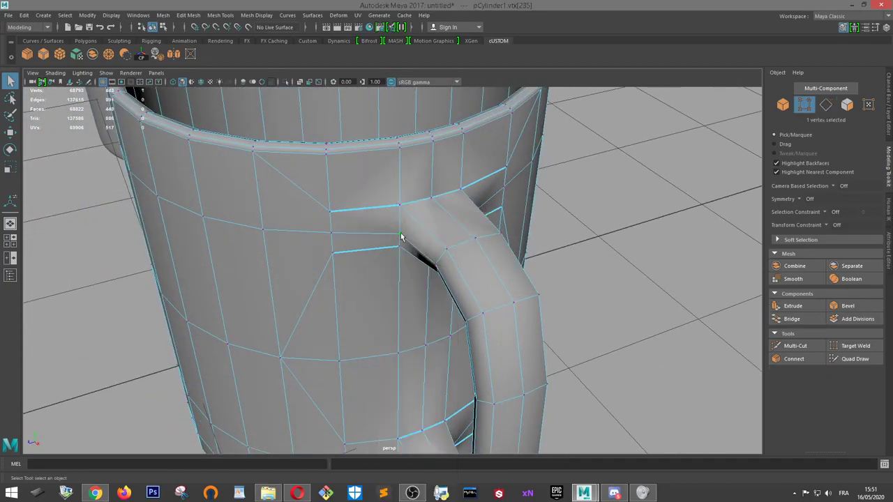
left_click_drag(401, 237, 548, 221, "alt")
key("f")
key("w")
left_click_drag(456, 251, 437, 268, "alt")
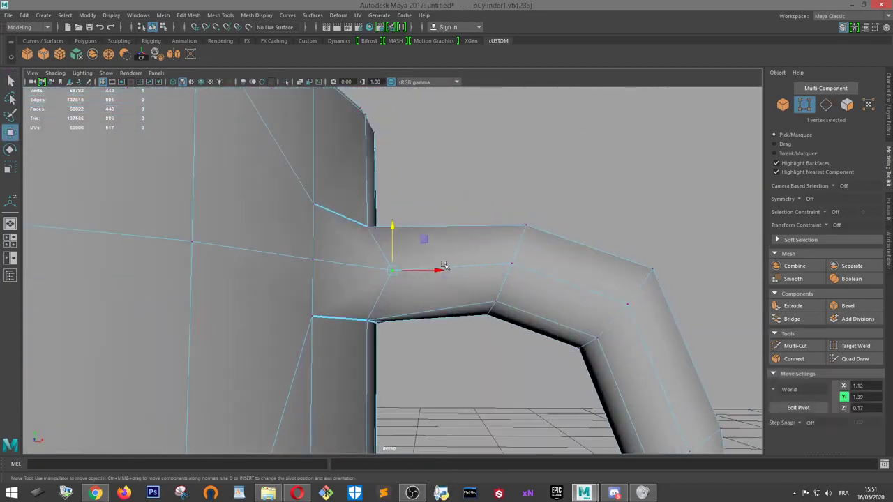
left_click_drag(495, 234, 360, 271, "alt")
left_click_drag(436, 315, 450, 316, "alt")
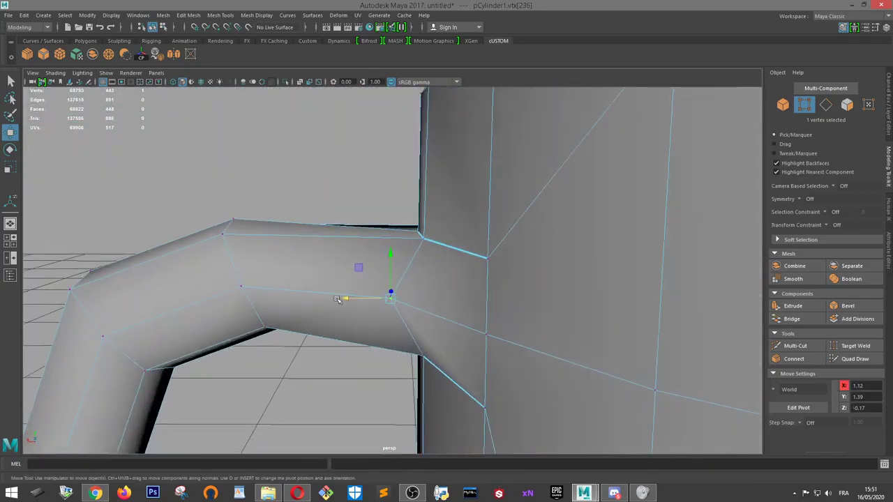
left_click_drag(337, 299, 517, 307)
scroll(376, 300, "down", 3)
Select the complete edge ring around the upper handle joint and bevel it with a fraction of 0.18 and 2 segments
right_click_drag(377, 246, 379, 200)
left_click_drag(448, 338, 423, 305, "alt")
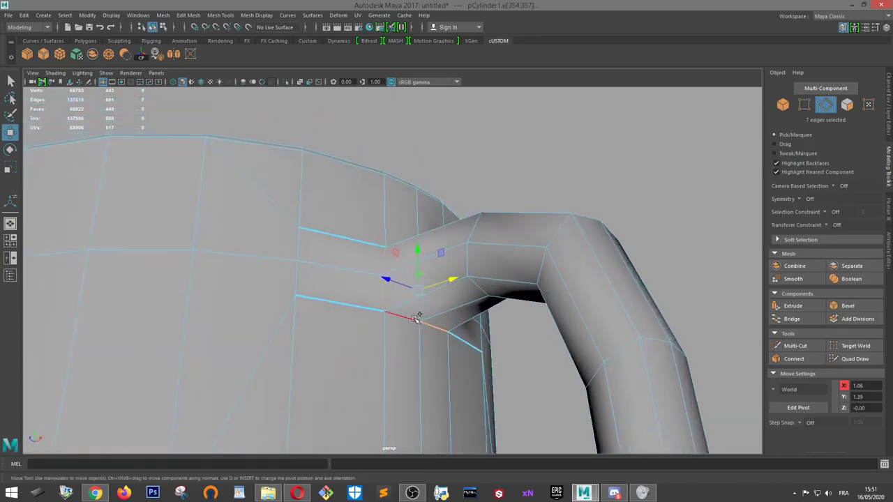
left_click(419, 319, "shift")
left_click_drag(543, 297, 584, 331, "alt")
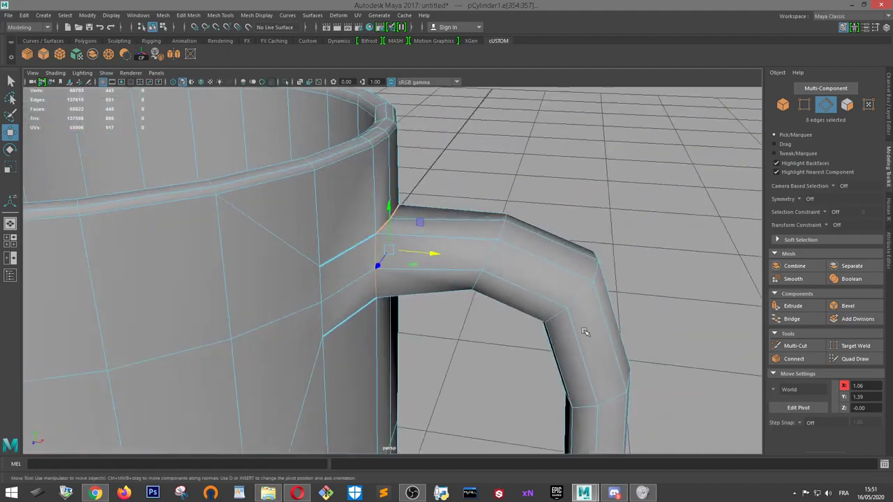
left_click(846, 308)
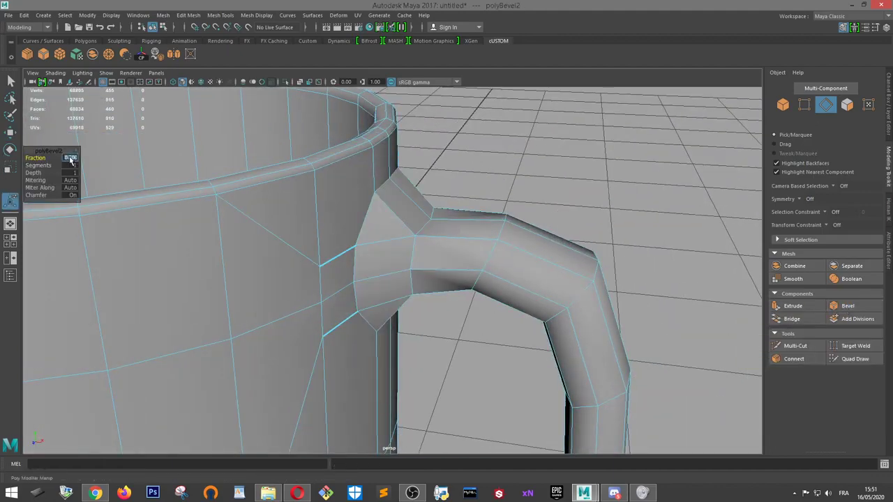
key("Return")
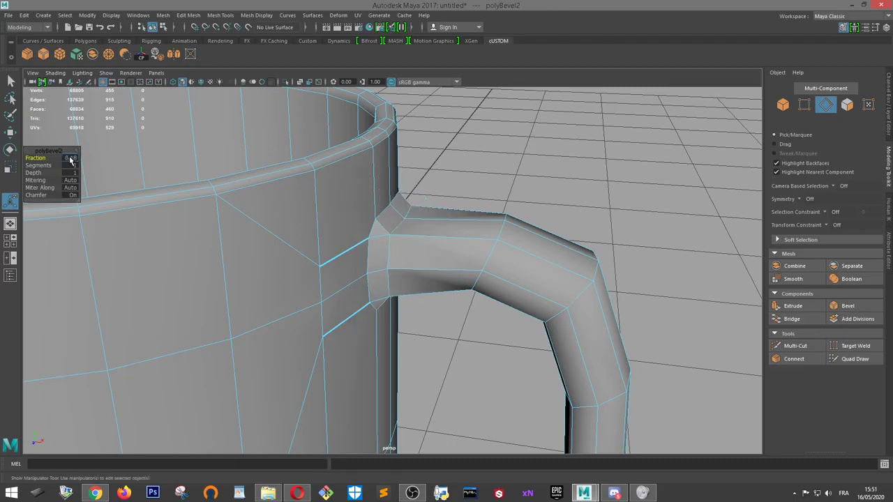
left_click_drag(42, 166, 45, 165)
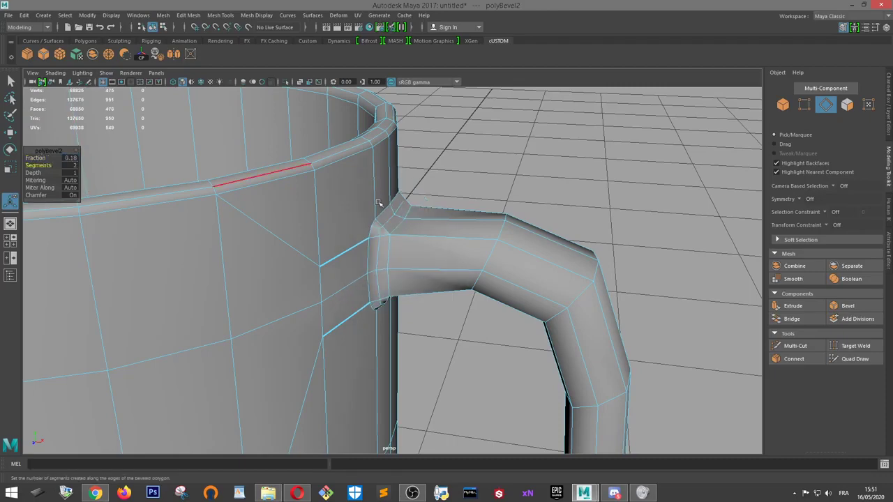
Move the lower handle joint's middle side vertices inward along X to line up with the joint's corner vertices
left_click_drag(378, 203, 488, 227, "alt")
right_click_drag(488, 225, 536, 211)
left_click_drag(536, 211, 379, 275, "alt")
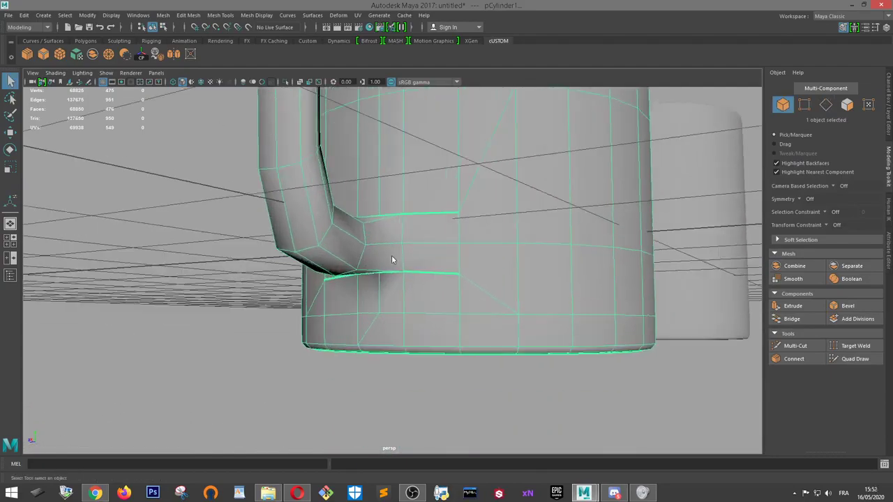
right_click_drag(391, 259, 403, 203)
left_click_drag(402, 203, 424, 245, "alt")
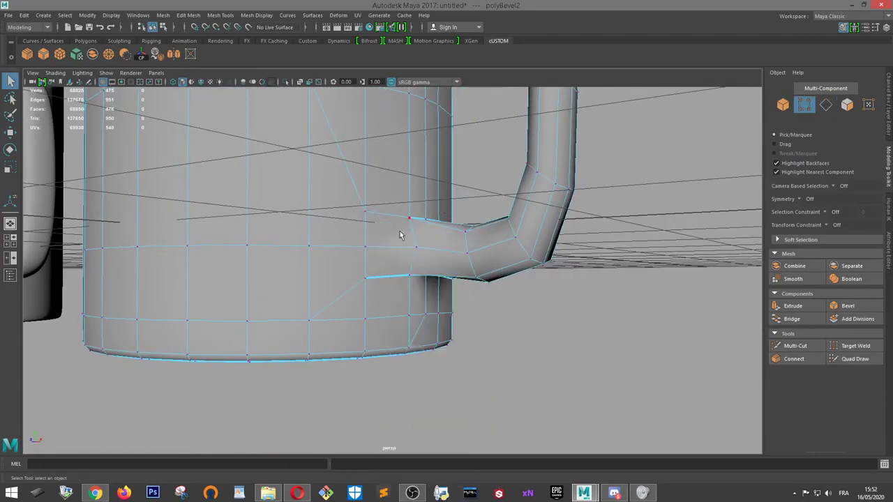
left_click_drag(584, 265, 358, 200, "alt")
left_click(373, 240, "shift")
key("w")
Select the complete edge ring where the lower end of the handle joins the mug wall
right_click_drag(357, 200, 370, 172)
left_click(371, 213)
left_click(359, 234, "shift")
left_click_drag(359, 235, 417, 272, "alt")
double_click(422, 279, "shift")
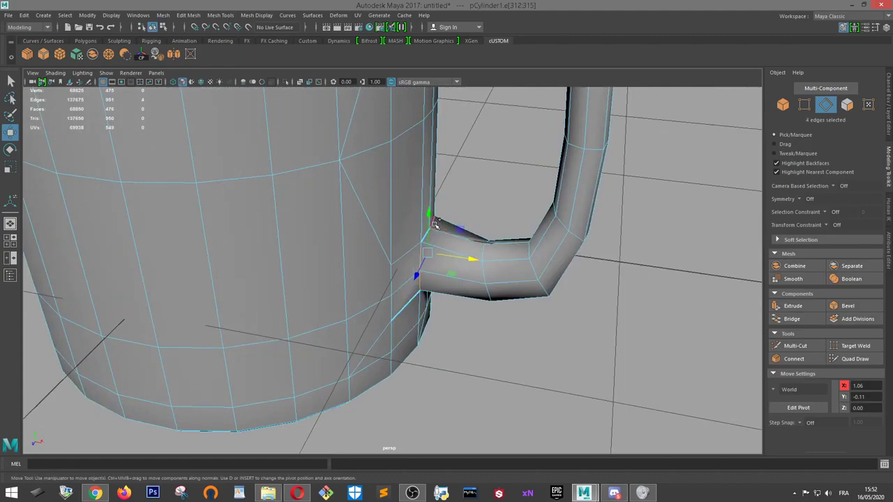
left_click_drag(434, 223, 449, 255, "alt")
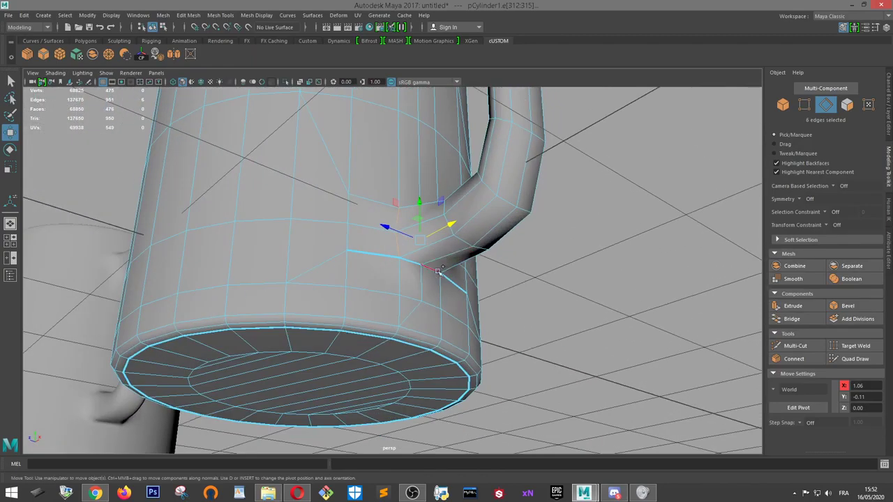
scroll(510, 234, "up", 4)
left_click_drag(510, 233, 512, 257, "alt")
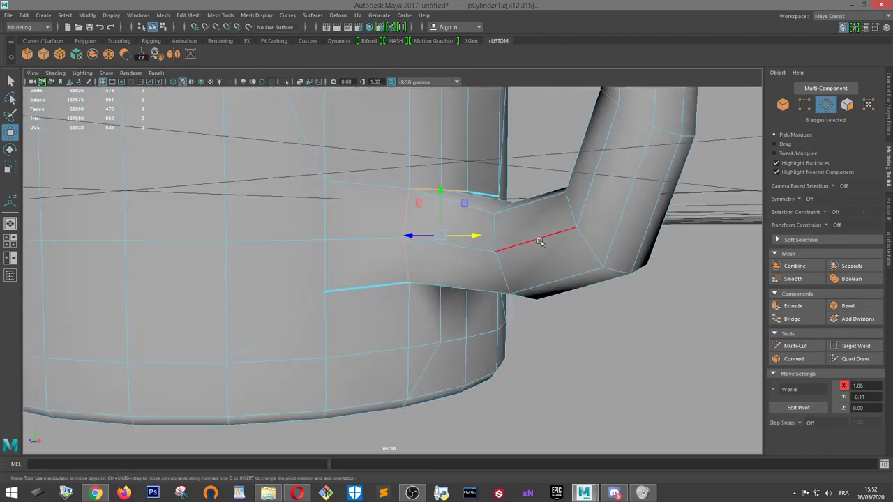
middle_click_drag(524, 249, 457, 331, "alt")
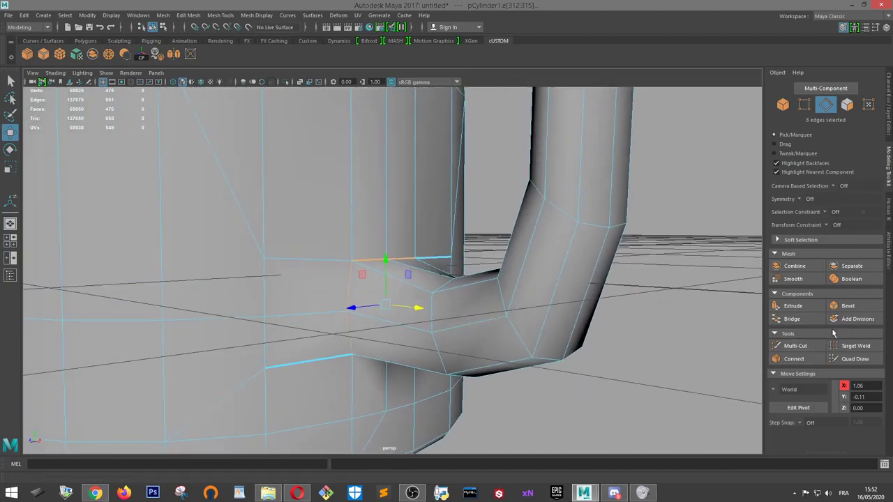
Bevel the lower handle joint's edge ring with a fraction of 0.18 and 2 segments
left_click(842, 306)
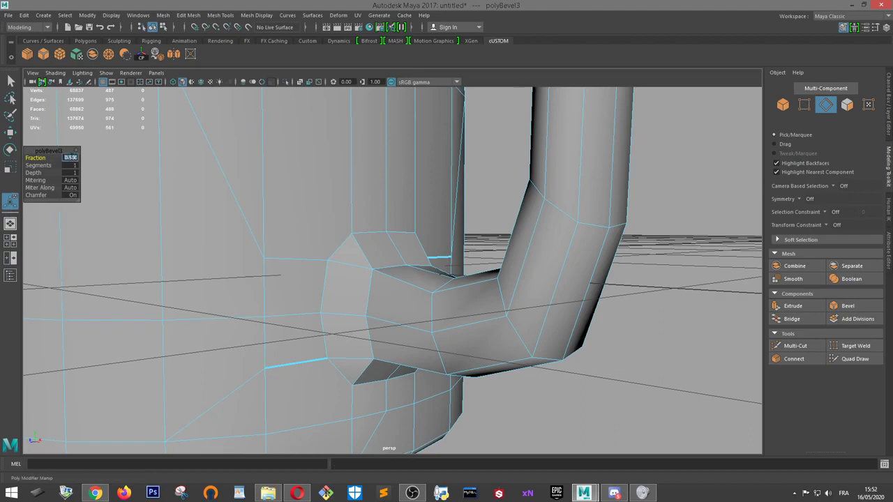
key("Return")
scroll(72, 158, "up", 2)
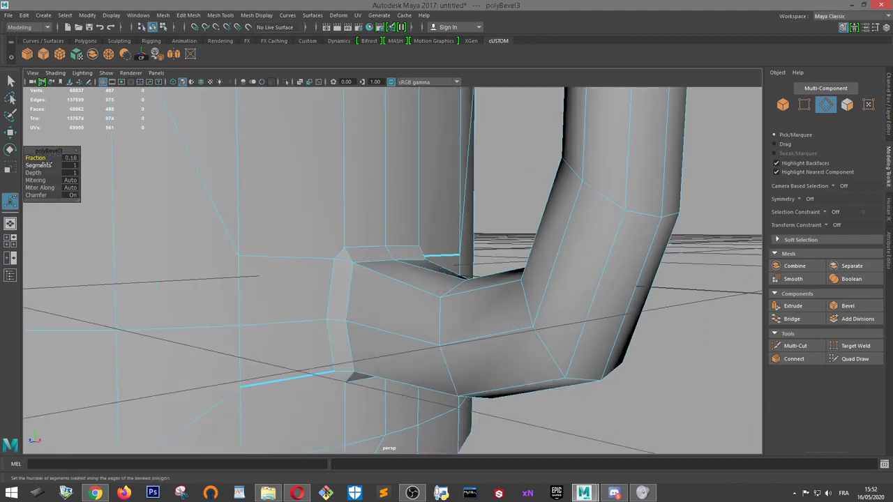
left_click_drag(44, 166, 50, 166)
Return to object selection and examine the beveled wireframe around the upper and lower handle joints from several angles
left_click_drag(342, 263, 435, 195, "alt")
right_click_drag(435, 192, 479, 184)
scroll(482, 186, "down", 5)
left_click(602, 213)
left_click_drag(602, 213, 671, 249, "alt")
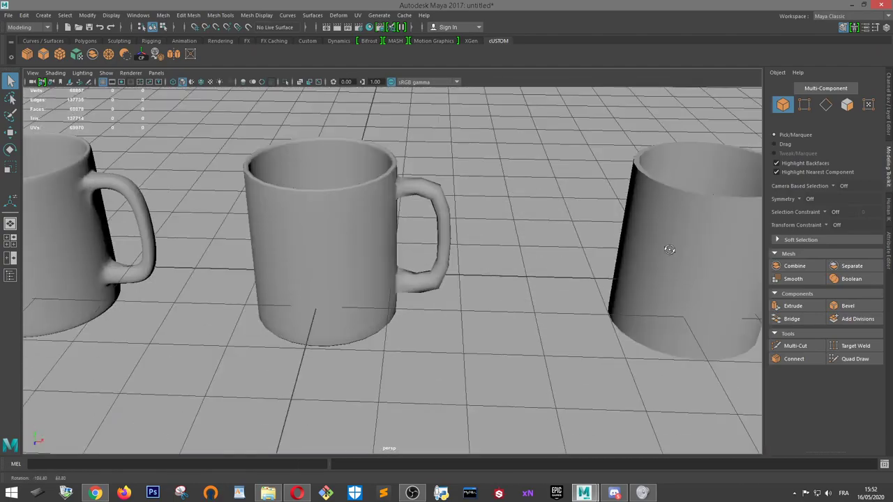
scroll(402, 159, "up", 4)
left_click(402, 159)
middle_click_drag(431, 162, 422, 275, "alt")
scroll(422, 275, "up", 4)
left_click_drag(422, 276, 365, 253, "alt")
scroll(365, 253, "down", 4)
scroll(402, 301, "up", 3)
left_click_drag(402, 297, 411, 302, "alt")
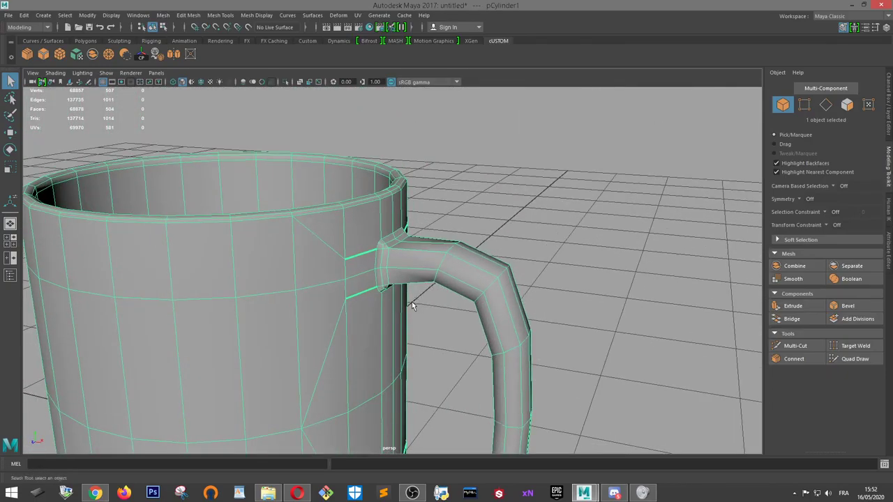
scroll(398, 303, "up", 3)
middle_click_drag(398, 302, 397, 220, "alt")
scroll(397, 219, "down", 4)
left_click_drag(397, 220, 426, 211, "alt")
middle_click_drag(426, 211, 428, 254, "alt")
scroll(429, 279, "up", 4)
middle_click_drag(432, 307, 439, 247, "alt")
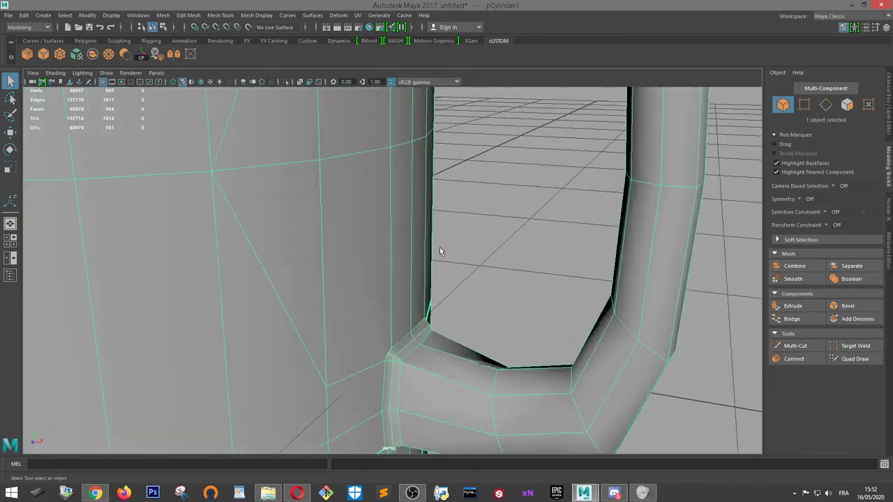
left_click_drag(442, 293, 443, 273, "alt")
scroll(446, 253, "down", 4)
scroll(389, 306, "up", 4)
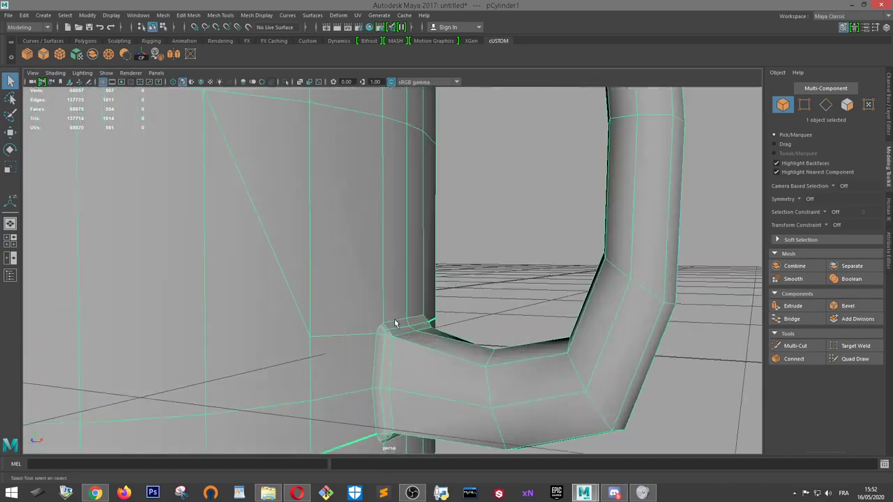
scroll(396, 325, "up", 4)
scroll(415, 295, "up", 3)
middle_click_drag(413, 375, 409, 277, "alt")
scroll(406, 293, "down", 6)
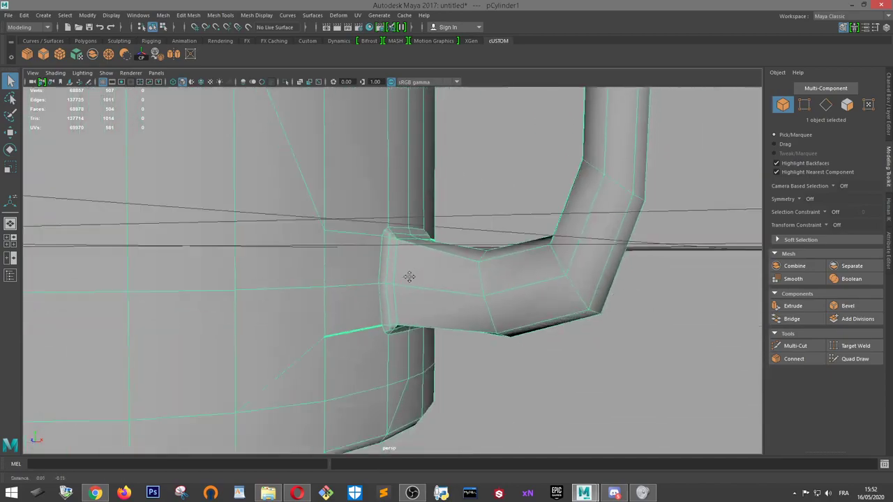
scroll(409, 277, "down", 3)
left_click_drag(410, 277, 365, 269, "alt")
scroll(365, 270, "up", 4)
mouse_move(358, 302)
left_mouse_down("alt")
mouse_move(405, 310)
mouse_move(368, 291)
left_mouse_up("alt")
Select the two short middle edges of the bevel beneath the lower handle joint and move them slightly down along Y
right_click_drag(368, 290, 368, 208)
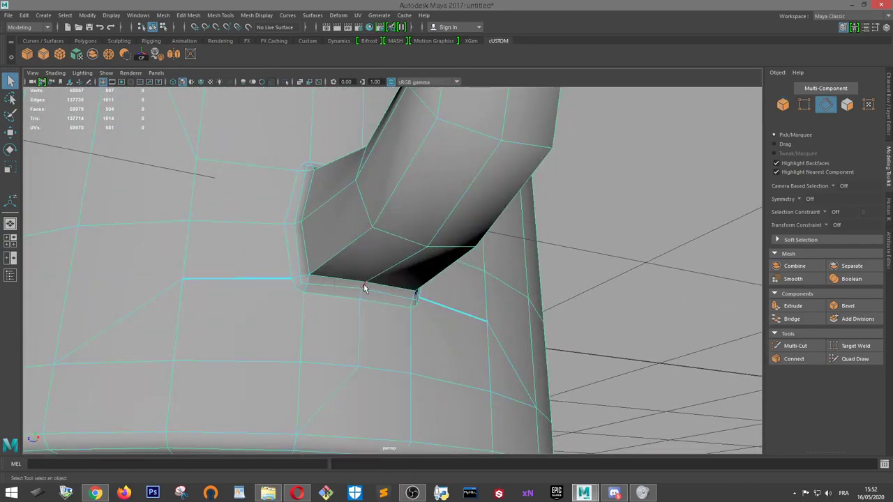
left_click(364, 284)
left_click(363, 293, "shift")
left_click_drag(394, 304, 440, 304, "alt")
key("w")
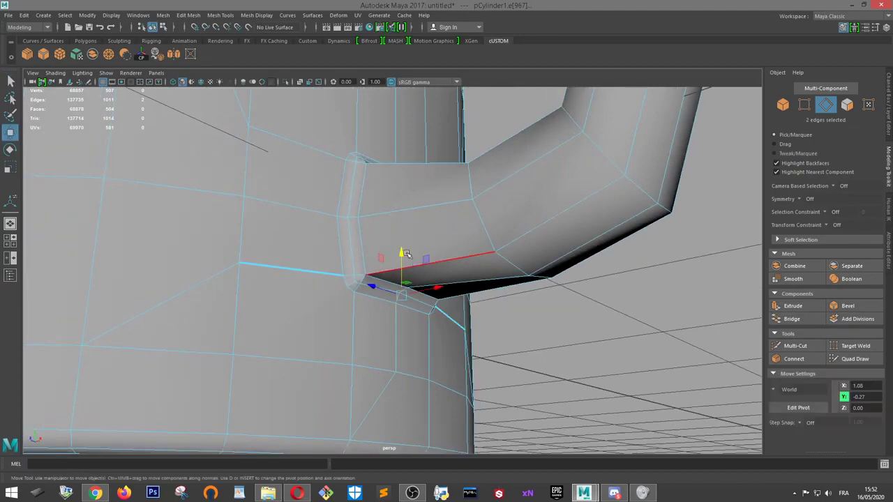
left_click_drag(405, 254, 401, 261)
Select the two short middle bevel edges on top of the lower handle joint and move them slightly up along Y
left_click_drag(461, 270, 453, 240, "alt")
left_click(416, 222)
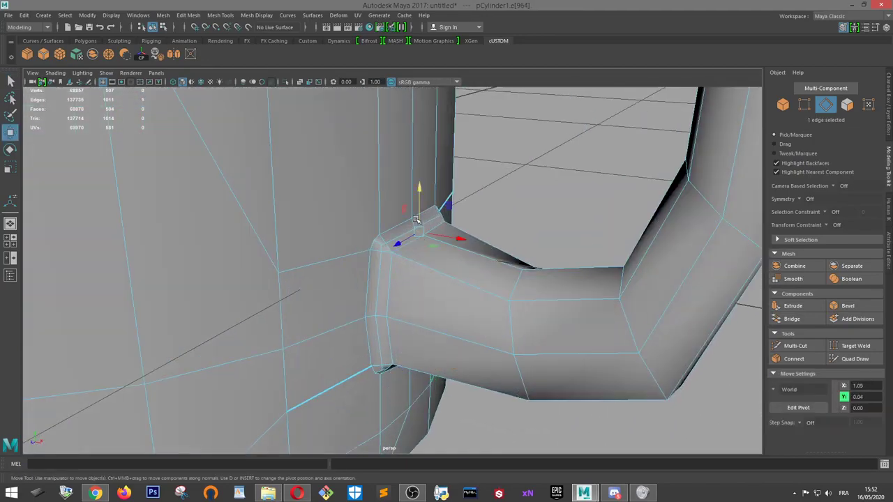
left_click(413, 220, "shift")
left_click_drag(419, 207, 420, 197)
Select the two short middle bevel edges beneath the upper handle joint and move them down along Y
left_click_drag(421, 201, 484, 206, "alt")
middle_click_drag(475, 216, 407, 497, "alt")
left_click_drag(399, 333, 349, 298, "alt")
scroll(346, 296, "up", 4)
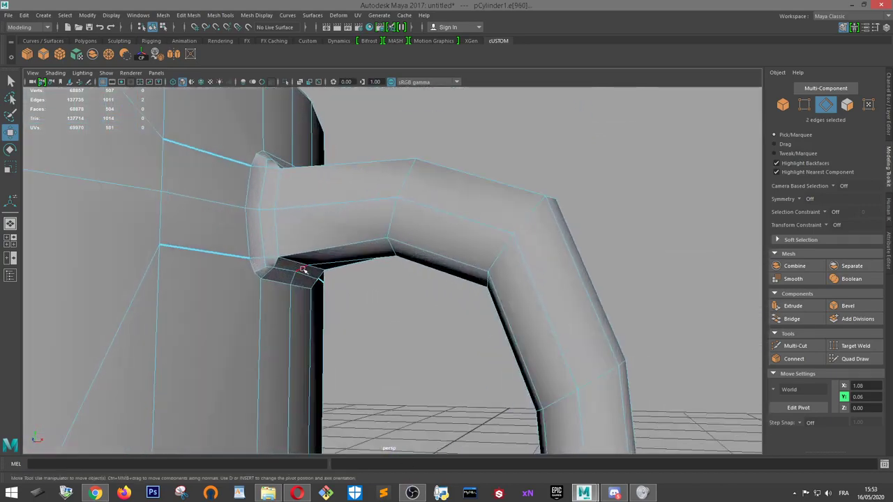
left_click(303, 268)
left_click(297, 280, "shift")
left_click_drag(300, 240, 312, 263)
Adjust the height of the two short middle bevel edges on top of the upper handle joint along Y
left_click(303, 225)
left_click(294, 215, "shift")
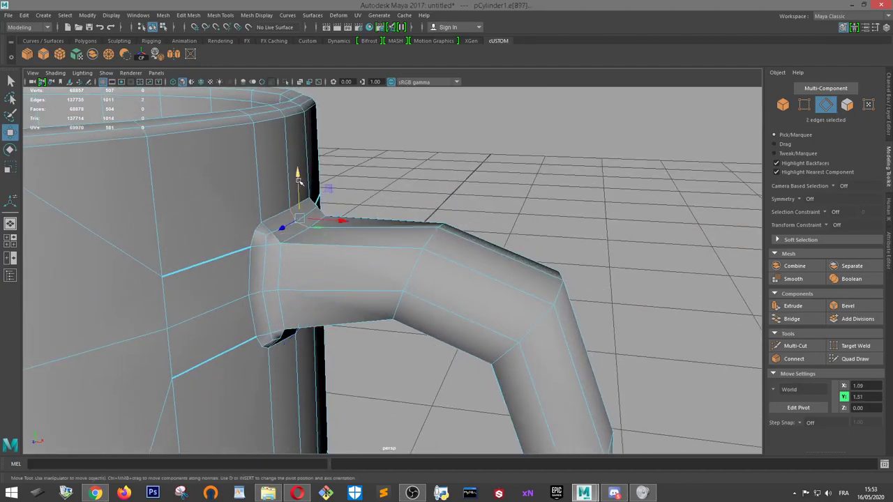
left_click_drag(298, 179, 409, 359)
Delete the small bevel corner faces at the top corner of the lower handle joint on the near side
right_click_drag(380, 225, 385, 254)
left_click(281, 318)
left_click(271, 333, "shift")
left_click(294, 338, "shift")
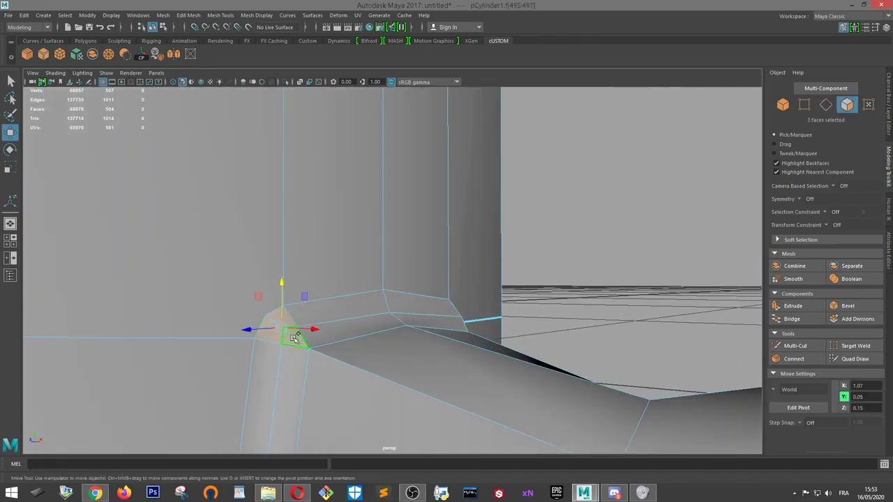
key("Delete")
Target-weld the extra vertices along the outer edge of the hole at the lower joint's top corner
right_click_drag(356, 224, 320, 223)
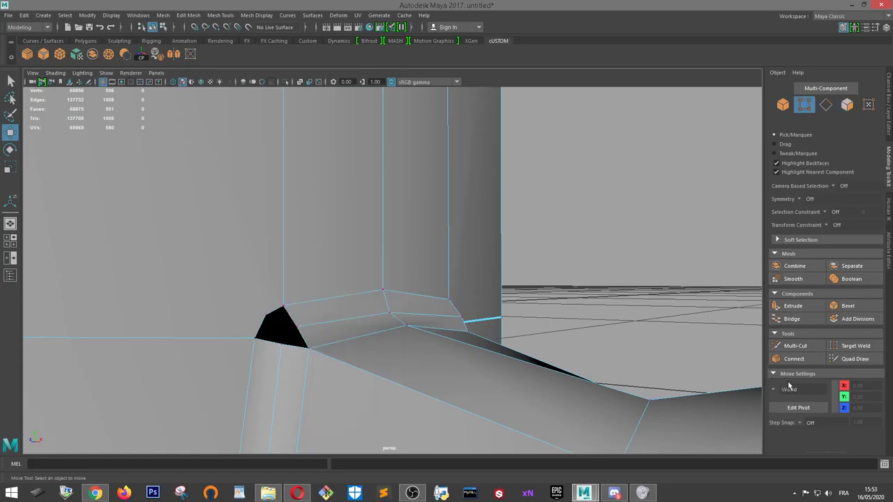
left_click(858, 346)
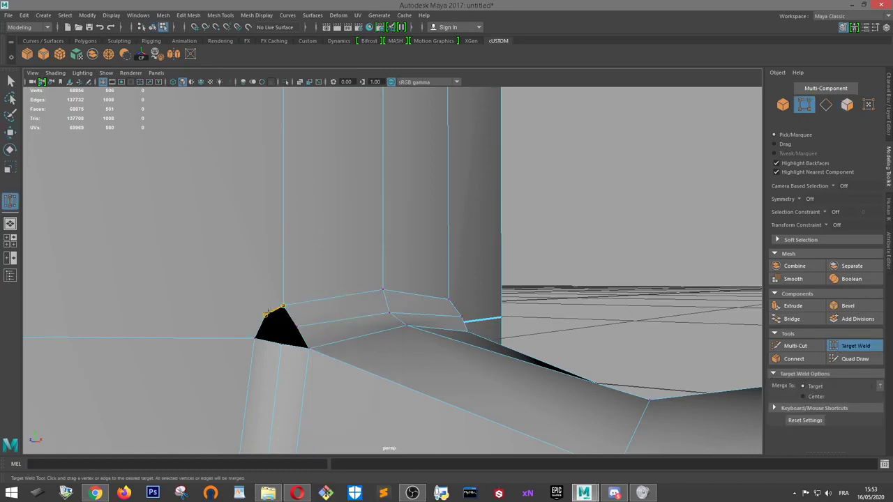
mouse_move(266, 314)
left_mouse_down()
mouse_move(255, 341)
mouse_move(269, 315)
left_mouse_up()
left_click_drag(401, 312, 277, 339, "alt")
Delete the matching small bevel corner faces at the lower joint's top corner on the opposite side of the handle
key("w")
right_click_drag(279, 328, 298, 322)
left_click(295, 326)
left_click(293, 338, "shift")
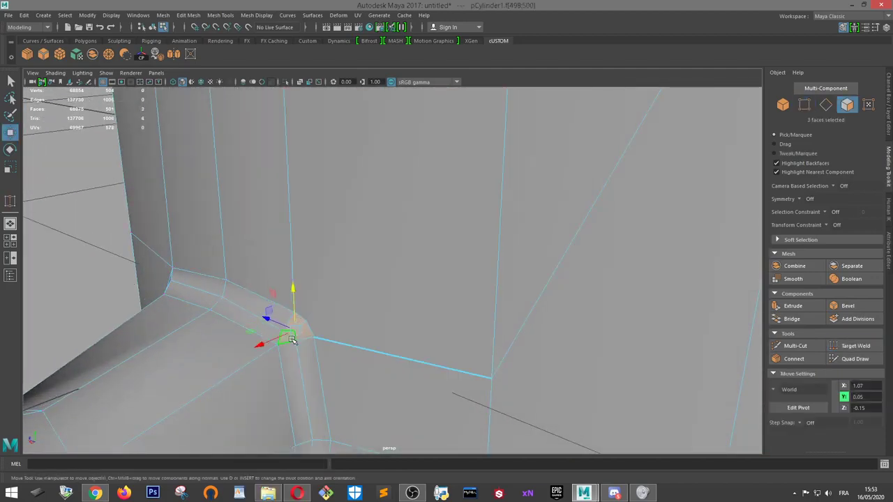
key("Delete")
Target-weld the extra outer vertices of the hole at the lower joint's opposite top corner
right_click_drag(447, 225, 417, 239)
left_click(856, 349)
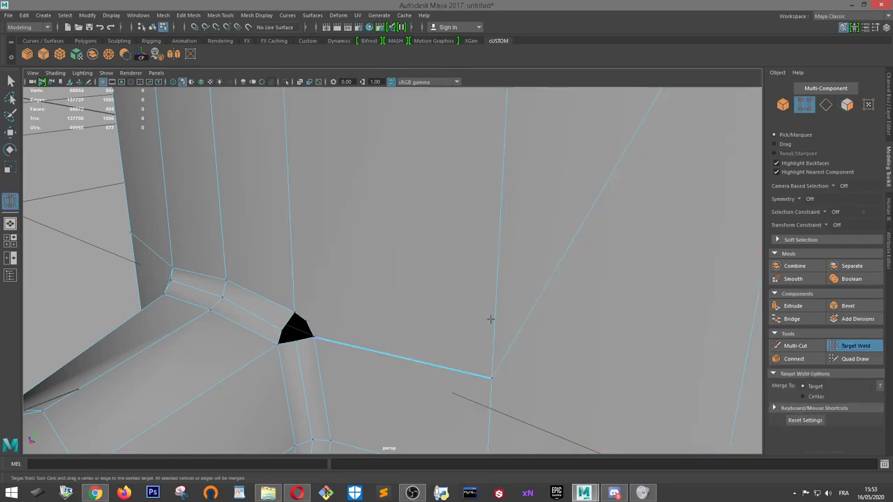
left_click_drag(308, 322, 347, 275)
Delete the small bevel corner faces at both bottom corners of the lower handle joint
key("w")
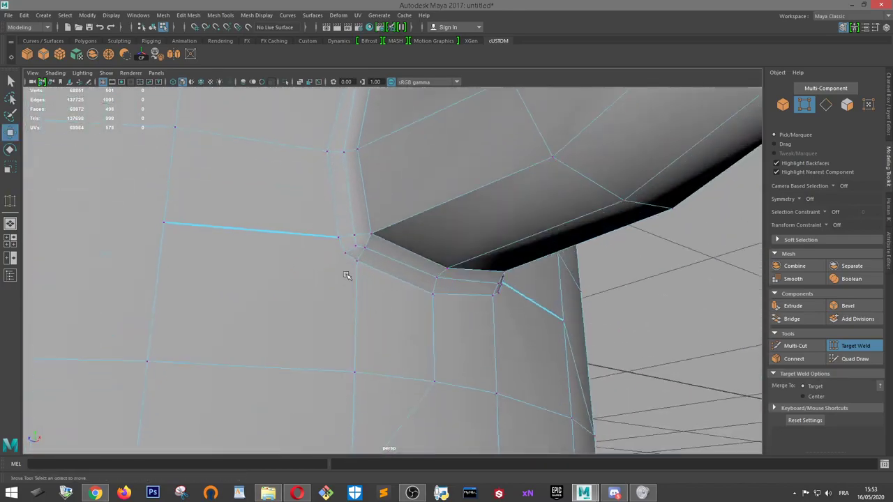
right_click_drag(339, 226, 340, 249)
left_click(357, 241)
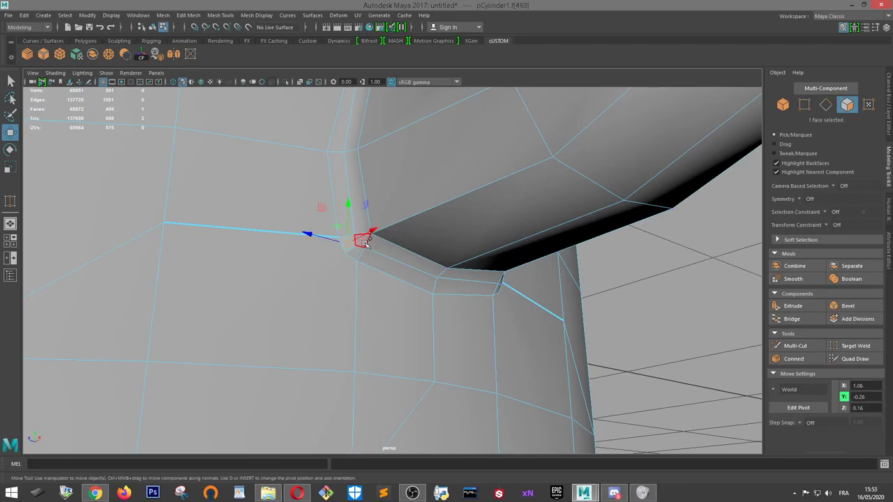
left_click_drag(150, 363, 423, 179)
key("Delete")
left_click_drag(422, 179, 396, 260)
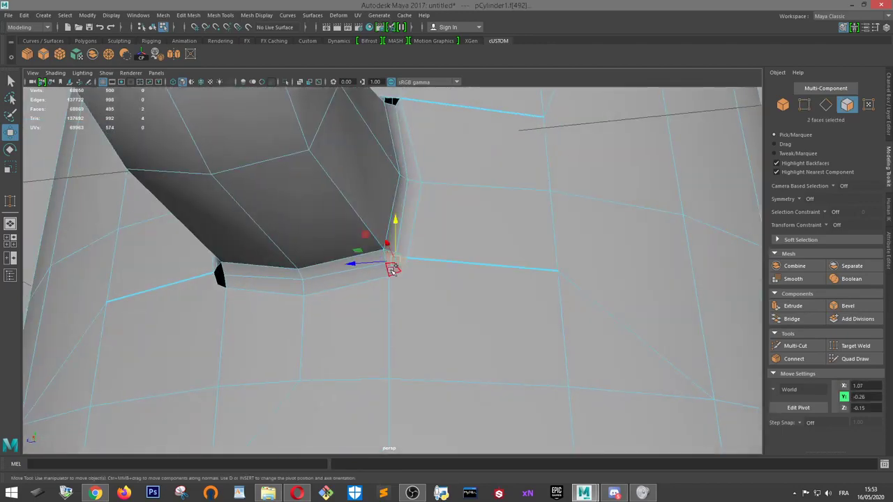
left_click(391, 272, "shift")
key("Delete")
Target-weld the extra outer vertices of the holes at both bottom corners of the lower handle joint
mouse_move(446, 241)
right_mouse_down()
mouse_move(442, 231)
mouse_move(447, 244)
right_mouse_up()
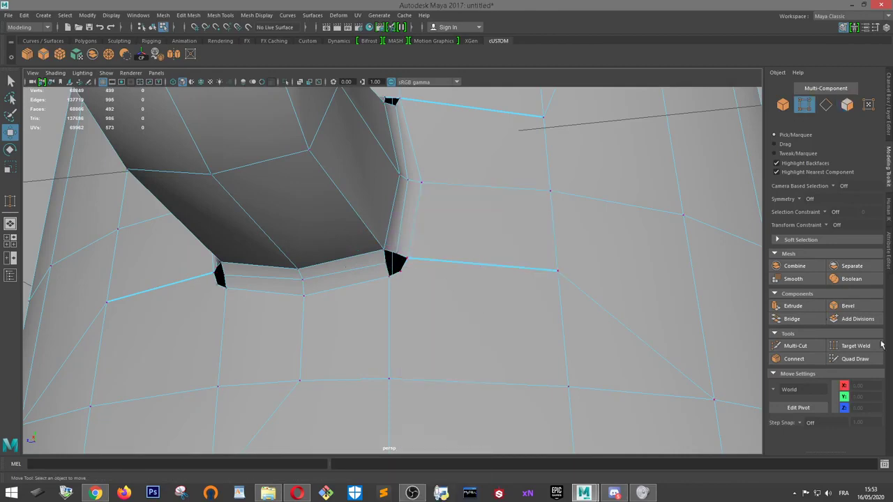
left_click(855, 346)
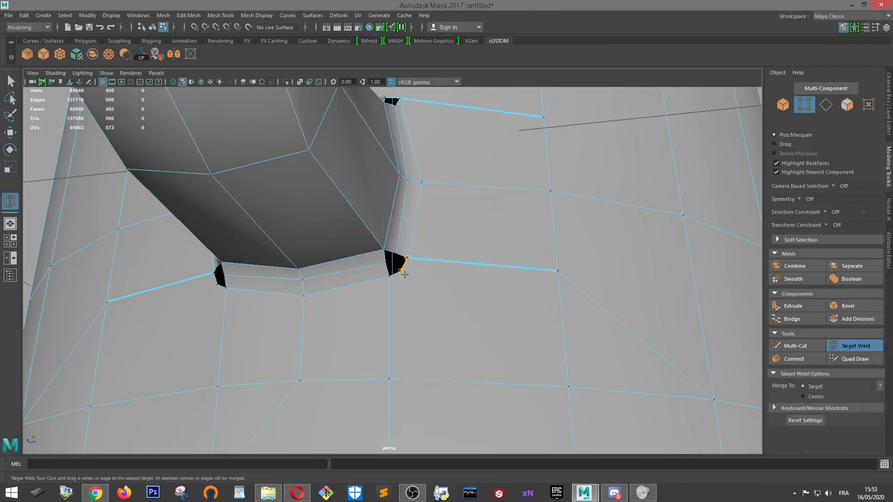
left_click_drag(391, 275, 384, 251)
left_click_drag(329, 305, 374, 314, "alt")
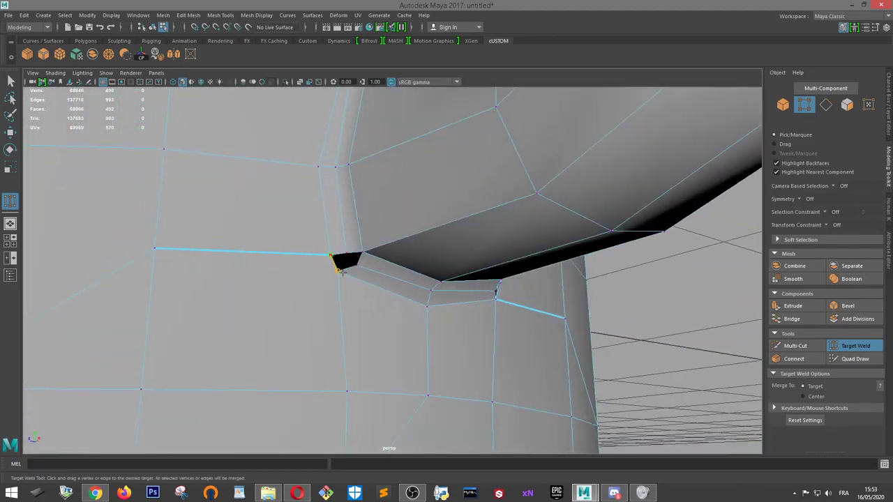
right_click_drag(327, 217, 387, 227, "alt")
left_click(190, 14)
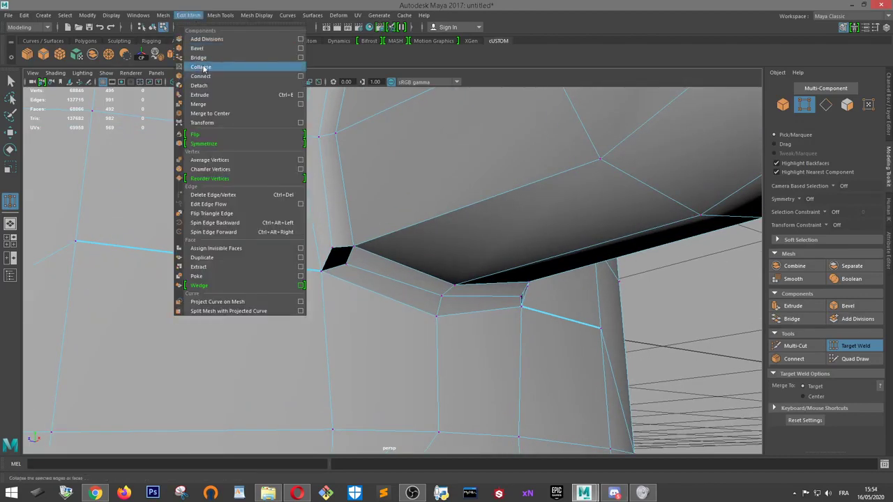
left_click(371, 281)
key("w")
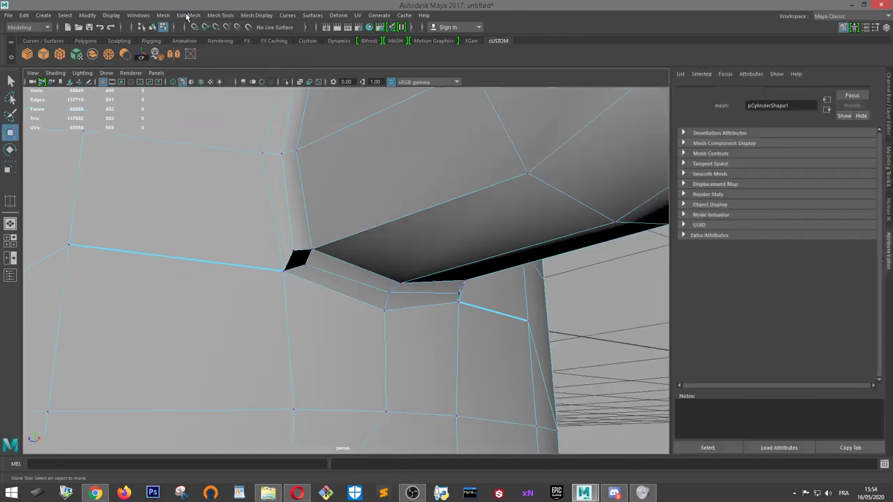
left_click(188, 14)
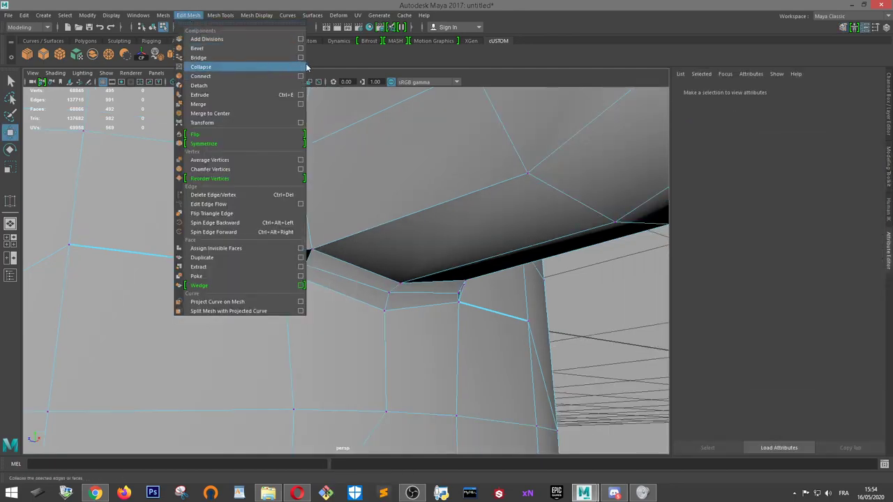
left_click(324, 103)
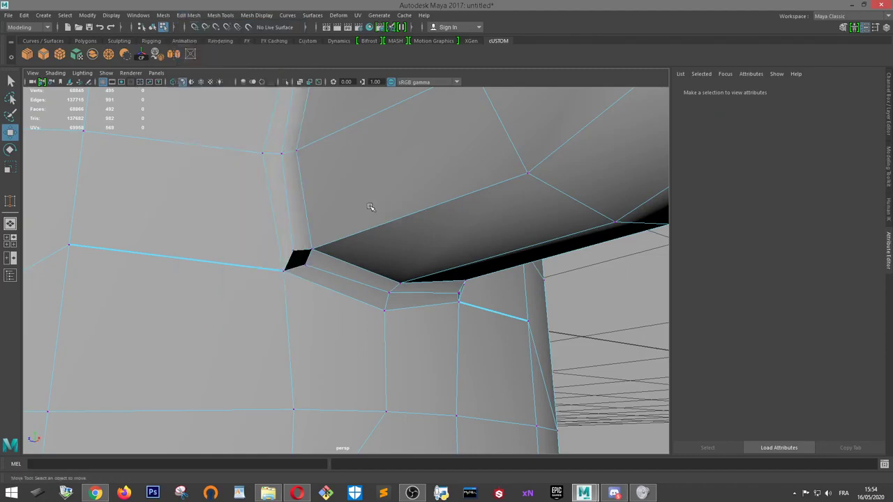
Select the two opposite middle vertices of the hole at the lower joint's bottom corner and try to collapse them
left_click_drag(371, 205, 358, 296, "alt")
left_click(324, 239)
scroll(383, 296, "up", 3)
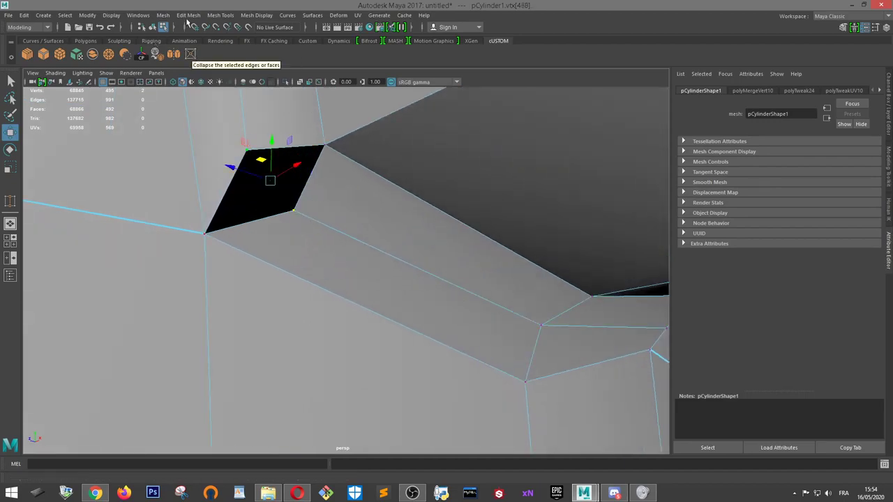
left_click(188, 14)
left_click(210, 67)
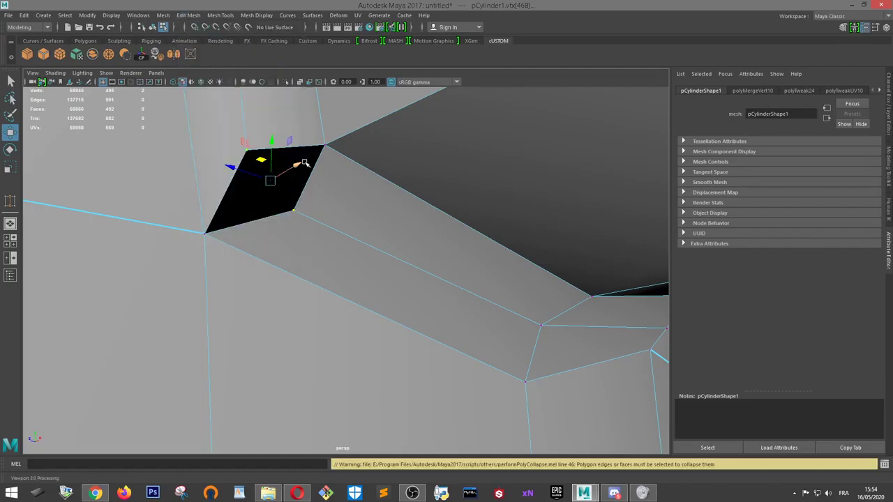
Scale the two selected middle vertices of the hole at the lower joint's bottom corner together until they nearly meet
right_click_drag(405, 219, 395, 220, "alt")
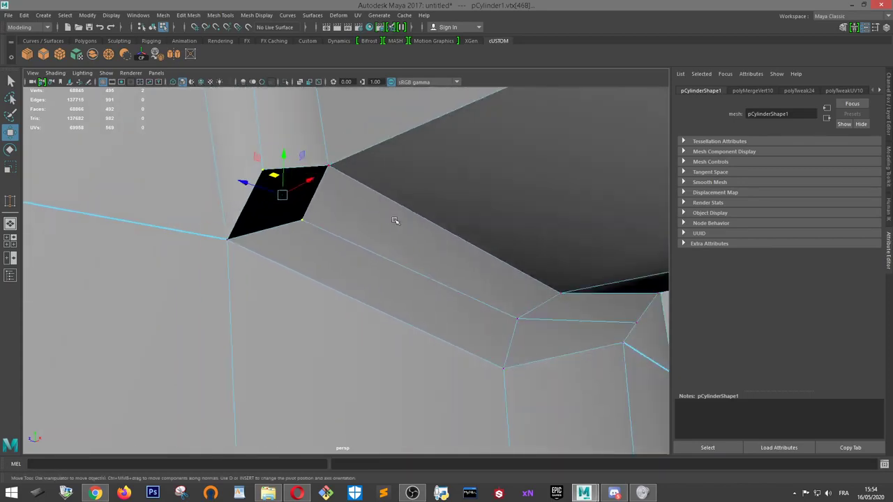
key("e")
key("r")
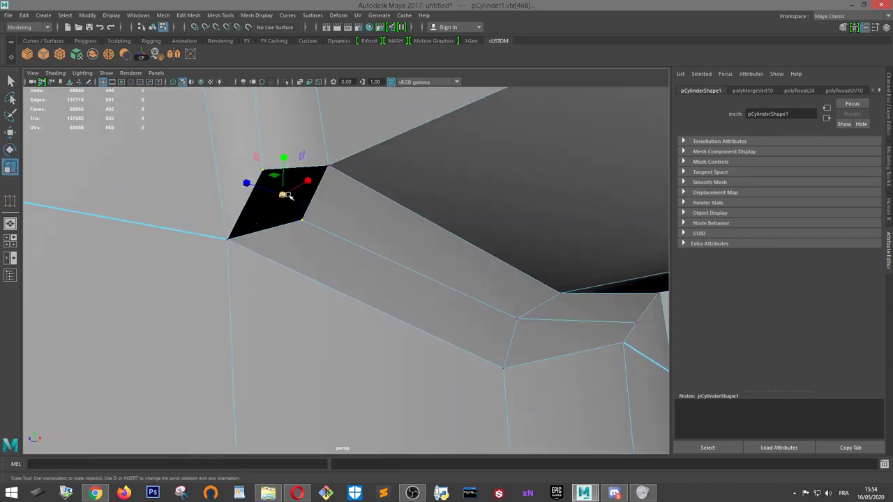
left_click_drag(288, 193, 261, 192)
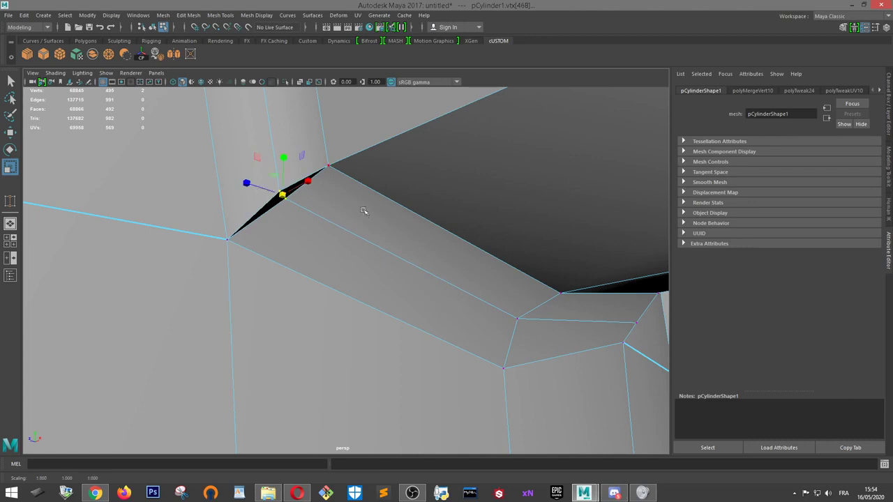
right_click_drag(362, 211, 357, 214)
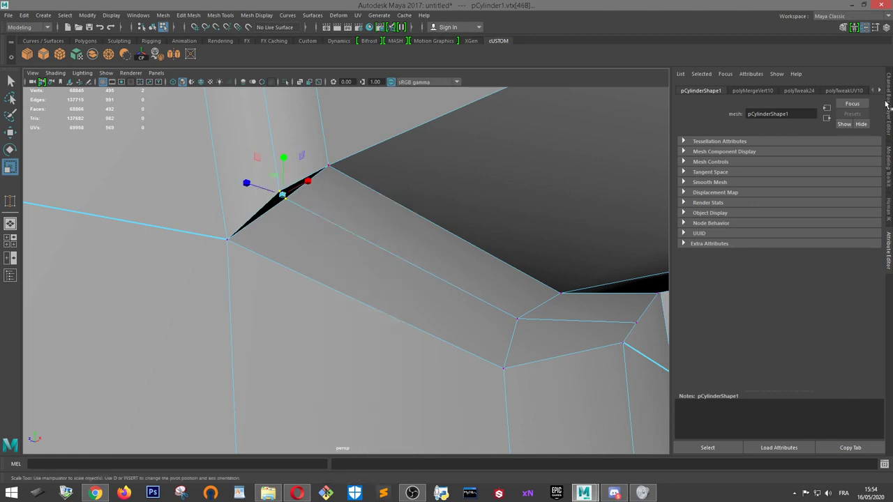
left_click(256, 325)
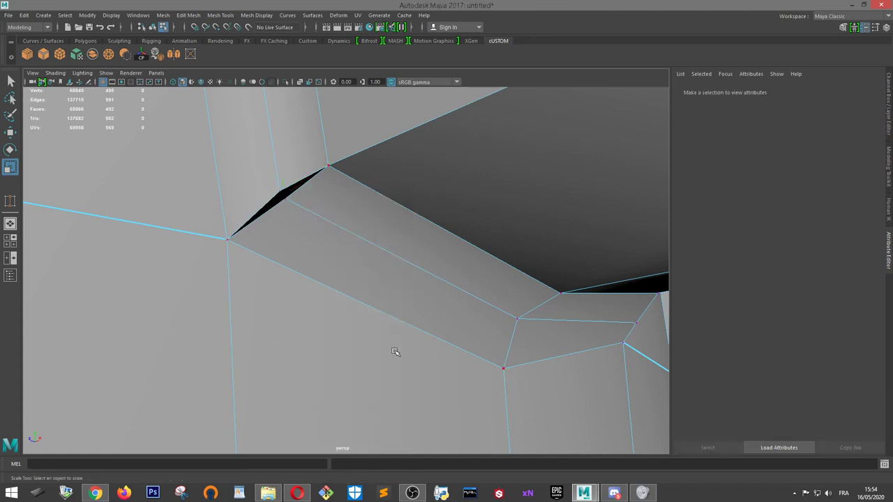
Target-weld the two nearly touching middle vertices at the lower joint's bottom corner to close the hole
left_click(843, 26)
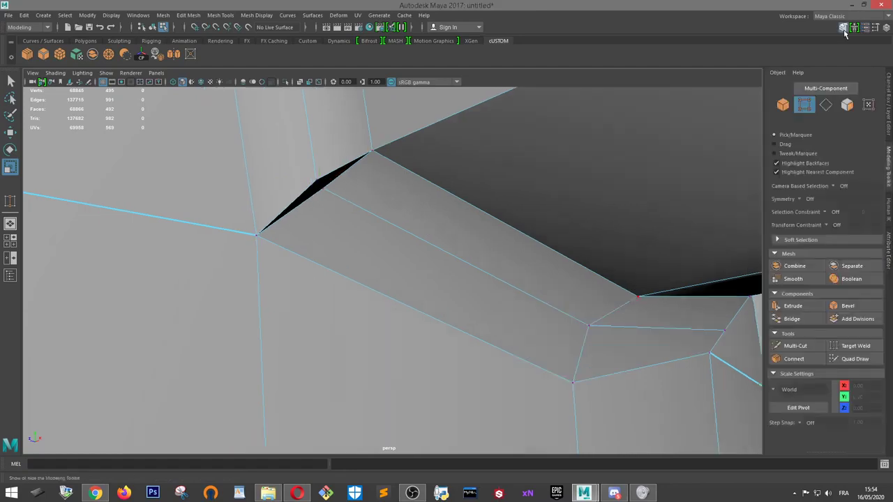
left_click(850, 348)
left_click_drag(310, 174, 314, 177)
Scale the two middle vertices of the hole at the lower joint's opposite bottom corner toward each other until they nearly meet
left_click_drag(378, 194, 496, 232, "alt")
right_click_drag(566, 195, 503, 197, "alt")
left_click_drag(502, 197, 327, 238, "alt")
right_click_drag(328, 238, 357, 239, "alt")
key("w")
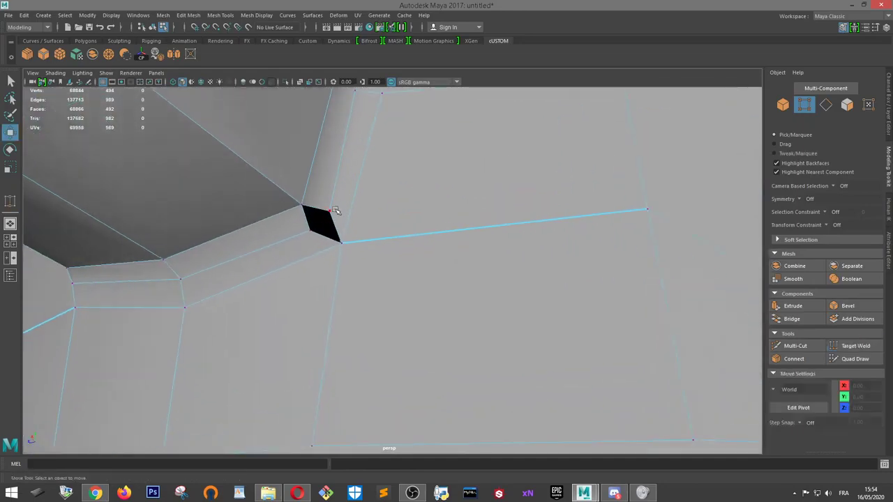
left_click(331, 212)
left_click(311, 231, "shift")
key("e")
key("r")
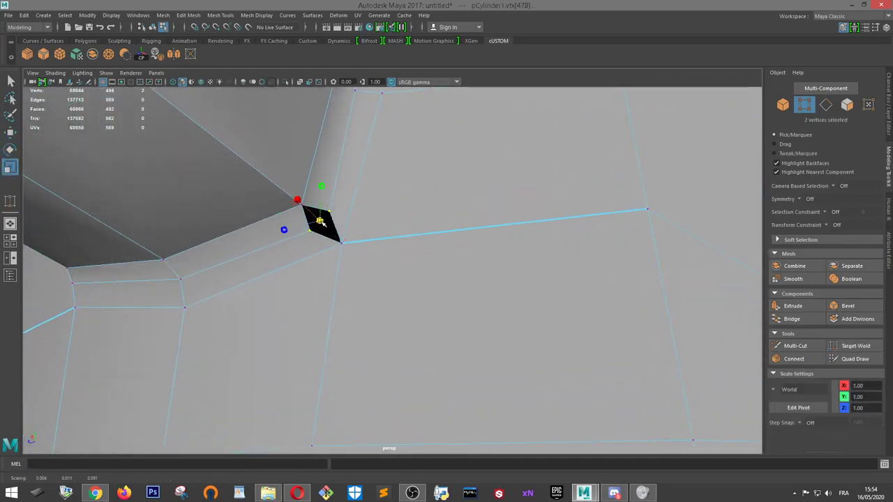
left_click_drag(319, 220, 307, 217)
Target-weld the two middle vertices at the lower joint's opposite bottom corner
right_click_drag(308, 215, 380, 203, "alt")
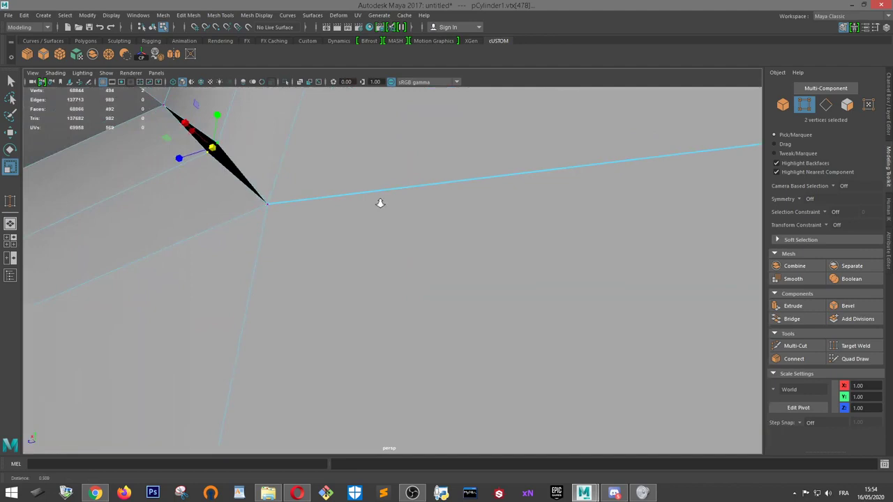
left_click(855, 346)
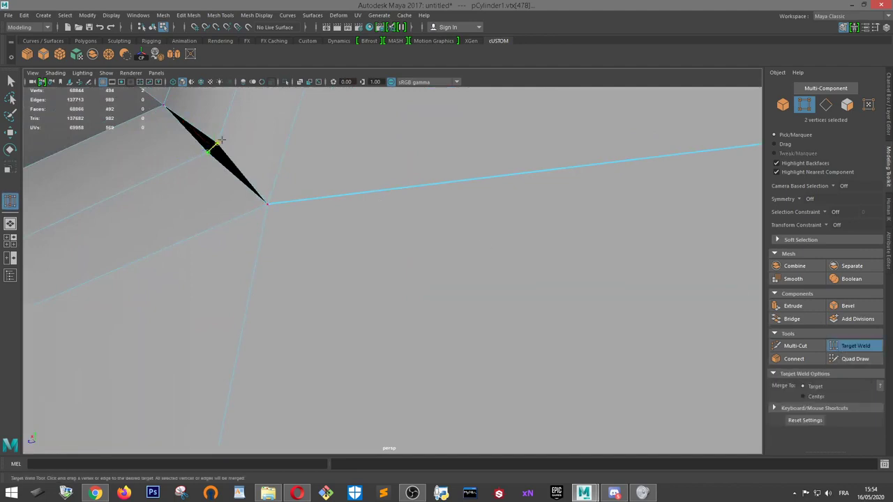
left_click_drag(220, 142, 266, 203)
Scale the two opposite middle vertices of the hole at the lower joint's top corner on the same side until they nearly meet
left_click_drag(253, 121, 287, 158, "alt")
key("w")
left_click(413, 196)
left_click(473, 232, "shift")
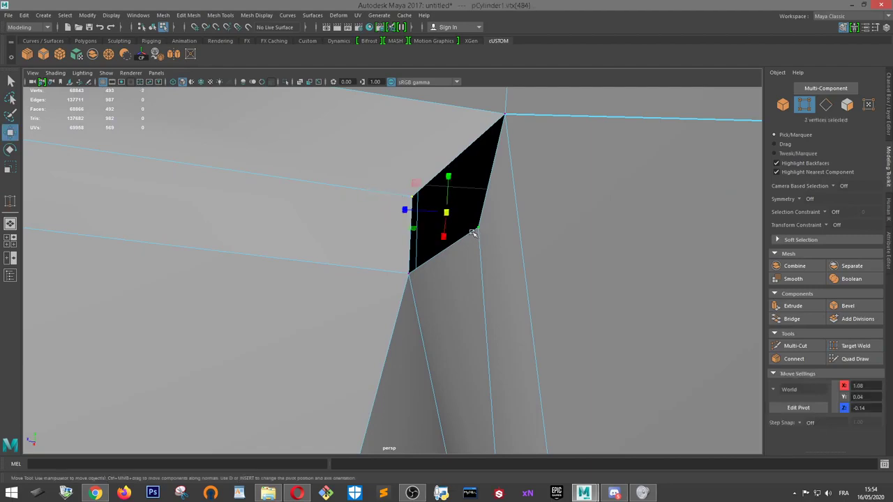
key("r")
left_click_drag(446, 212, 405, 201)
Target-weld the two middle vertices at this top corner of the lower handle joint to close the gap
right_click(405, 166)
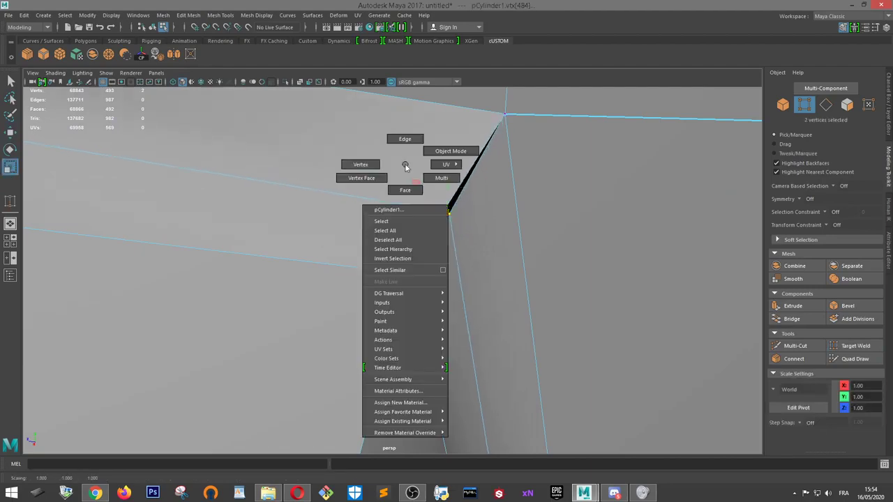
left_click(382, 162)
left_click(505, 115)
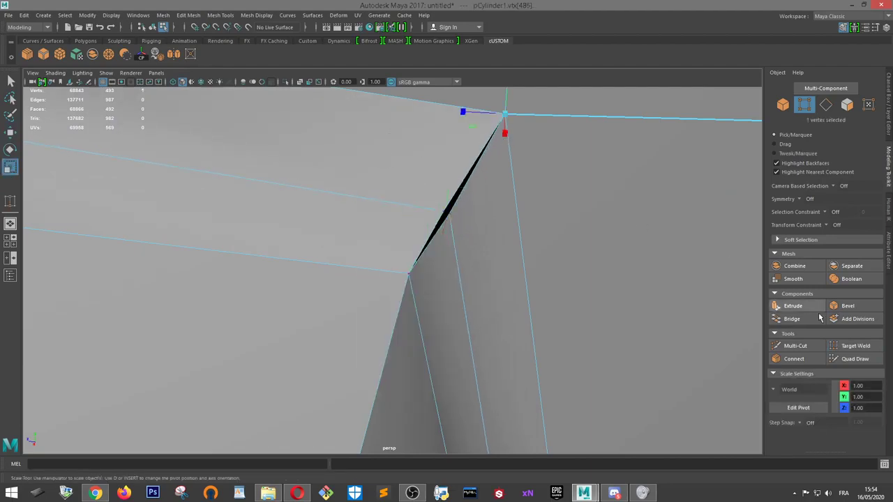
key("f")
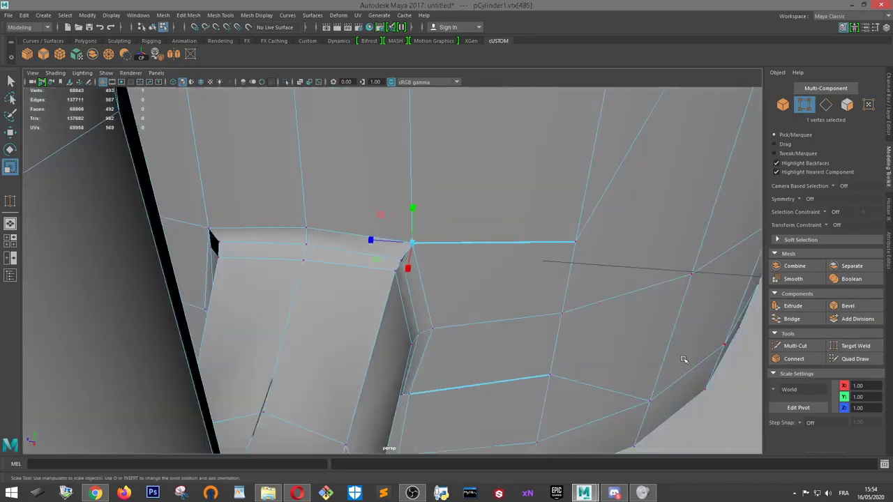
left_click(726, 438)
left_click_drag(712, 424, 544, 331, "alt")
right_click_drag(489, 295, 672, 401, "alt")
left_click(848, 347)
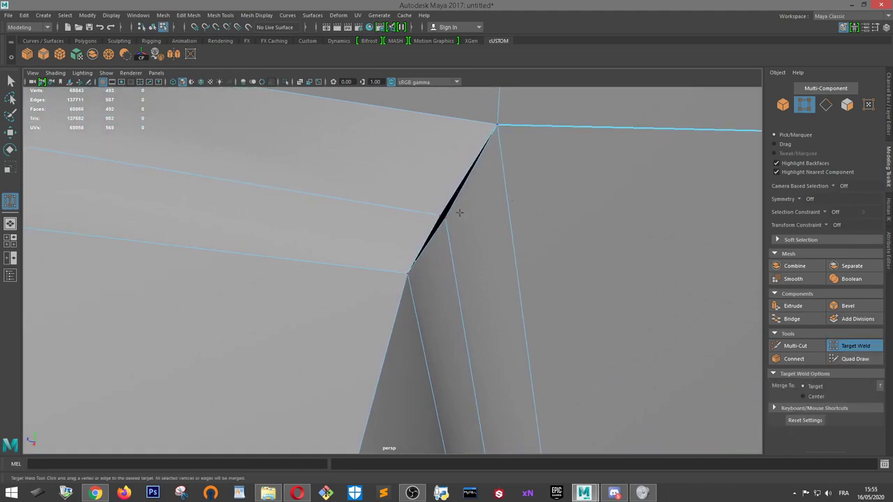
left_click_drag(434, 215, 430, 214)
Scale the two middle vertices of the hole at the lower joint's remaining top corner together until they nearly meet
right_click_drag(406, 209, 314, 202, "alt")
left_click_drag(313, 202, 369, 191, "alt")
right_click_drag(340, 164, 369, 170, "alt")
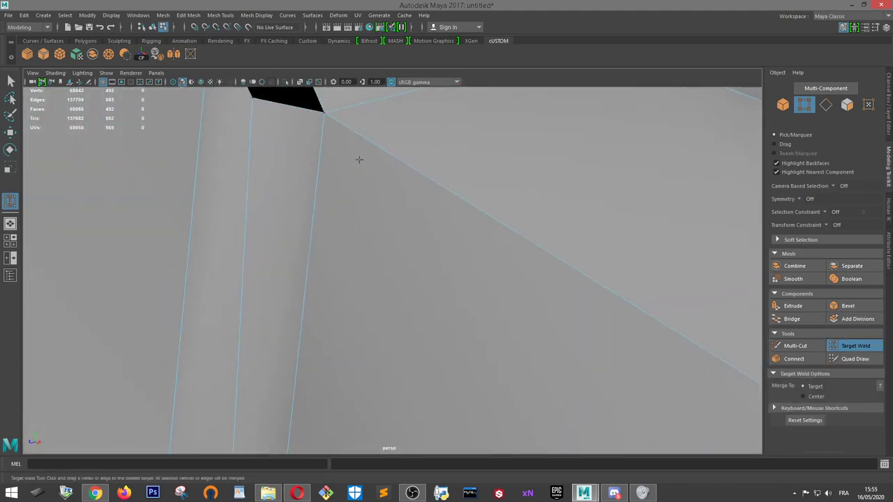
middle_click_drag(358, 160, 367, 172, "alt")
key("w")
left_click(387, 205)
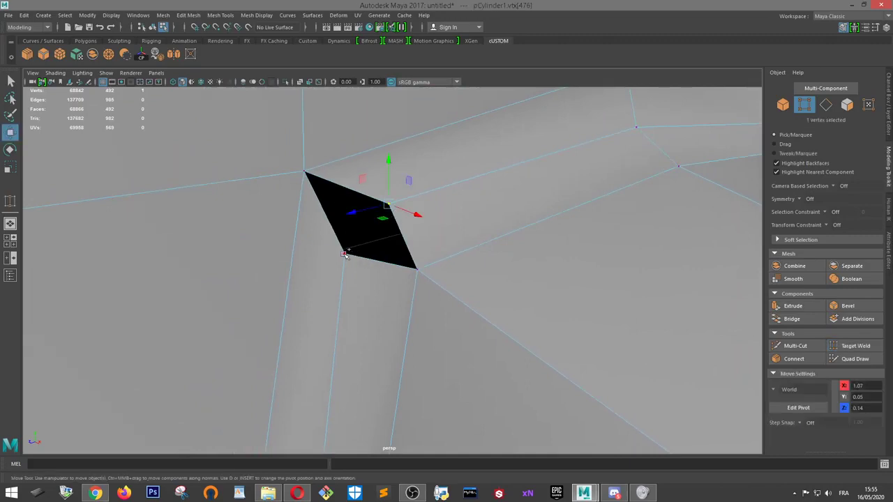
left_click(343, 253, "shift")
key("e")
key("r")
left_click_drag(368, 235, 335, 220)
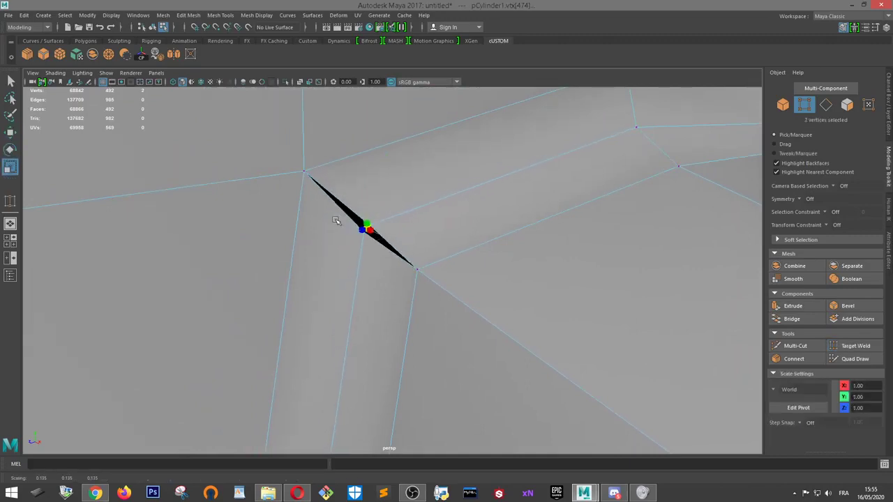
left_click(510, 209)
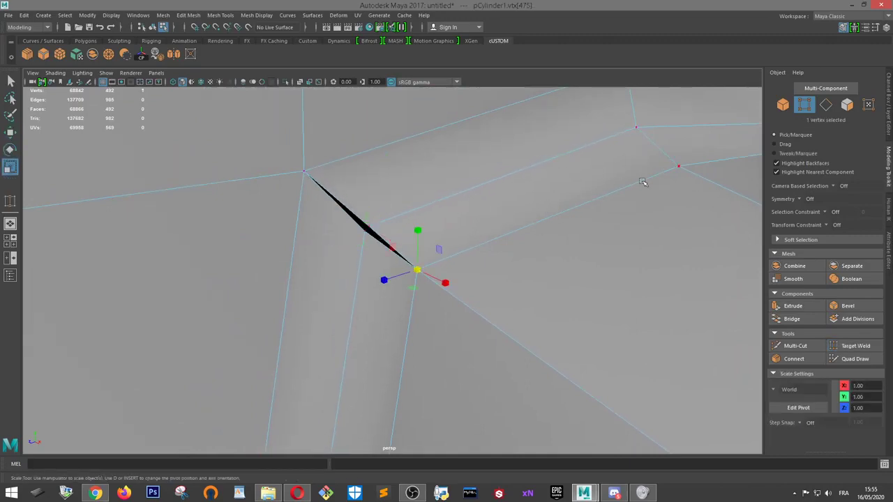
Target-weld the two middle vertices at the lower joint's last open top corner, then return to object mode and deselect the mug
scroll(698, 298, "down", 8)
key("w")
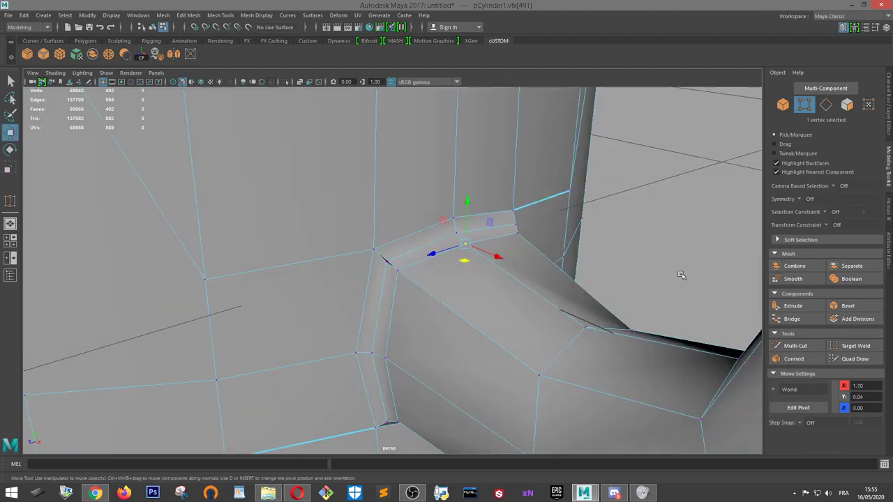
left_click(681, 246)
scroll(513, 259, "up", 4)
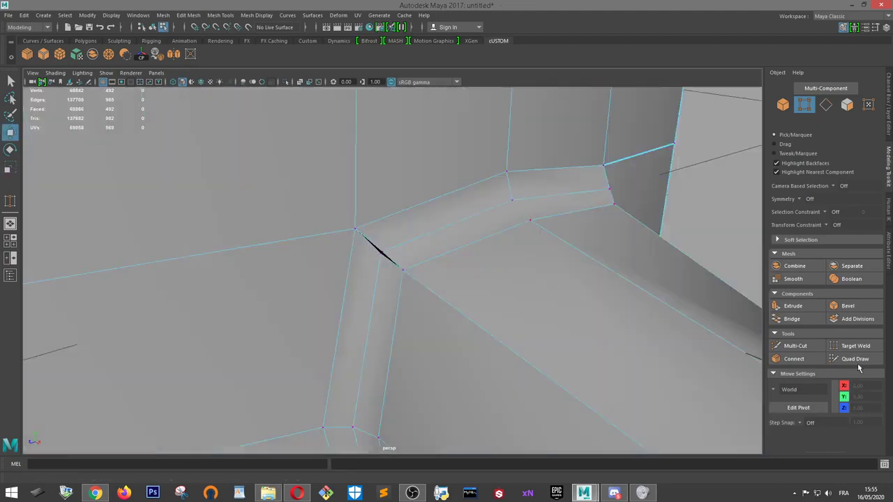
left_click(845, 347)
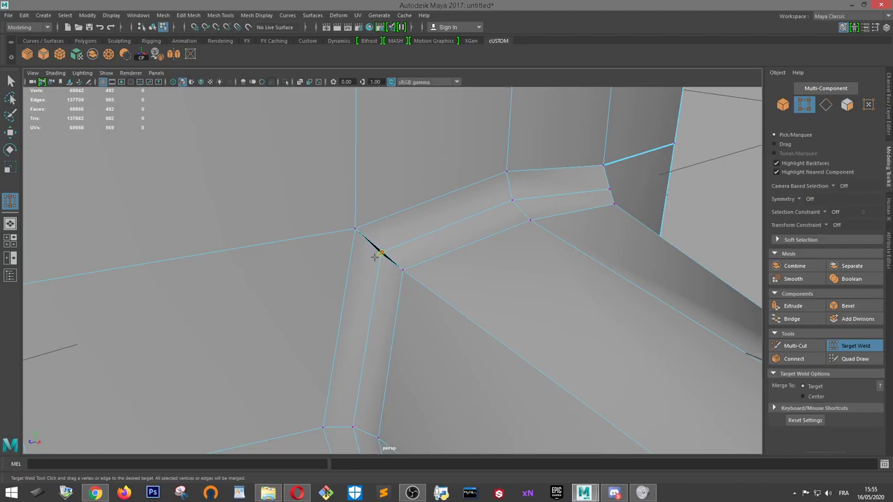
right_click_drag(441, 226, 479, 207)
scroll(535, 221, "down", 8)
left_click_drag(534, 222, 542, 193, "alt")
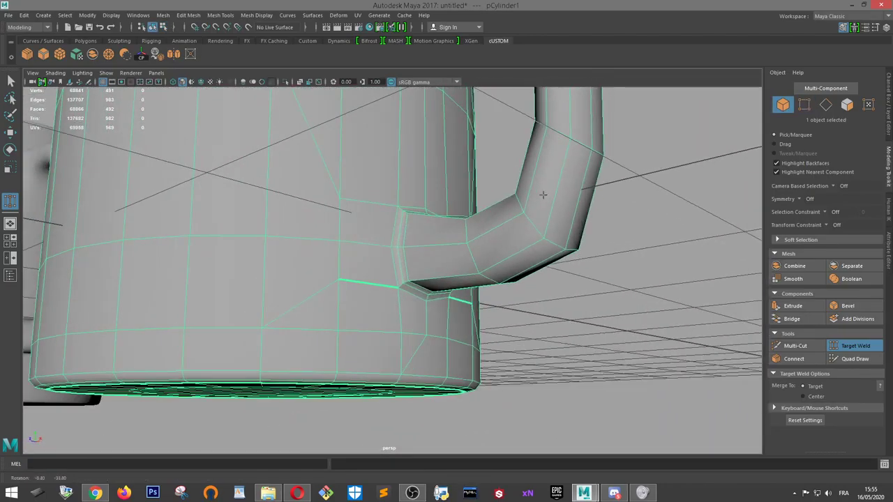
key("w")
right_click_drag(503, 224, 550, 195)
left_click(638, 211)
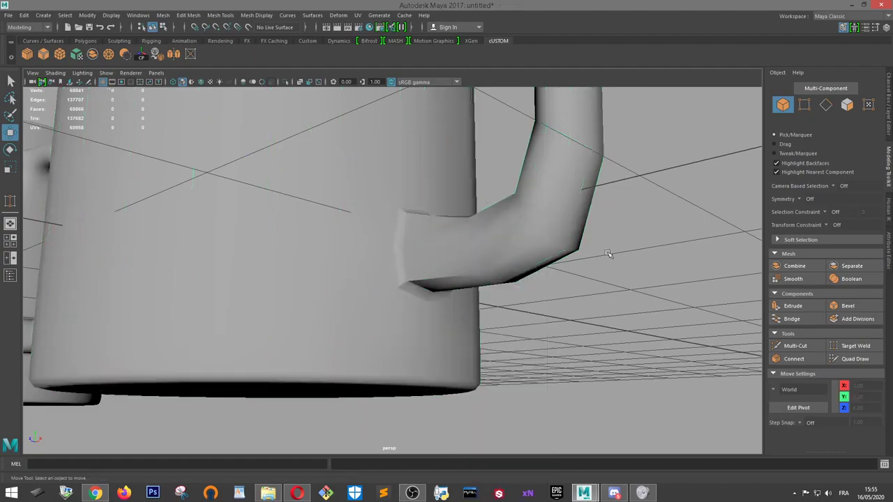
Delete the small bevel corner faces at a bottom corner of the upper handle joint
left_click(404, 229)
scroll(404, 228, "down", 3)
left_click_drag(411, 224, 439, 186, "alt")
middle_click_drag(438, 186, 436, 353, "alt")
scroll(419, 263, "up", 3)
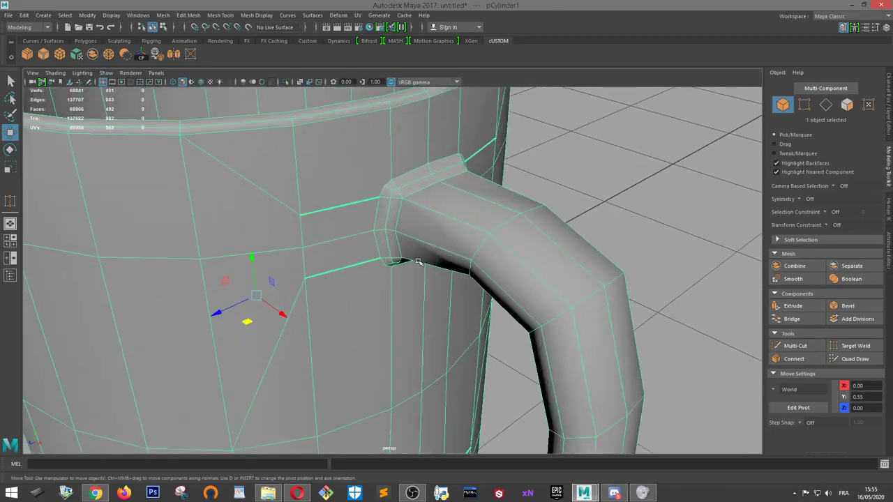
left_click_drag(418, 279, 296, 184, "alt")
middle_click_drag(295, 183, 361, 328, "alt")
right_click_drag(361, 328, 545, 432, "alt")
left_click_drag(387, 318, 387, 291, "alt")
right_click_drag(386, 291, 479, 345, "alt")
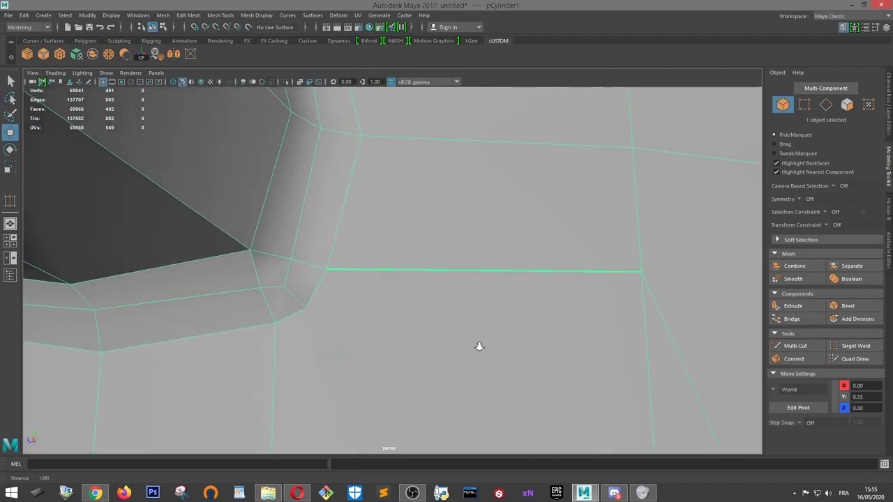
right_click(341, 292)
left_click(340, 251)
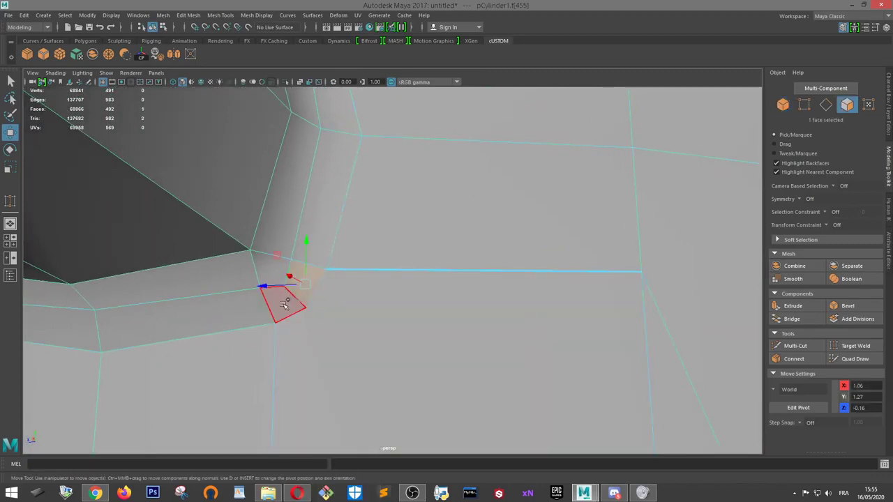
left_click(270, 272)
left_click(270, 273, "shift")
key("Delete")
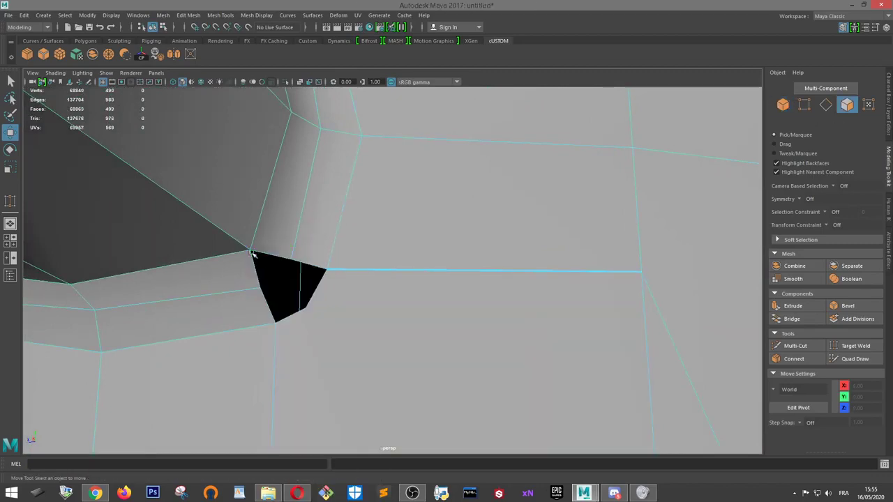
Target-weld the extra outer vertices of the hole at the upper joint's bottom corner into the middle corner vertex
right_click_drag(460, 225, 415, 237)
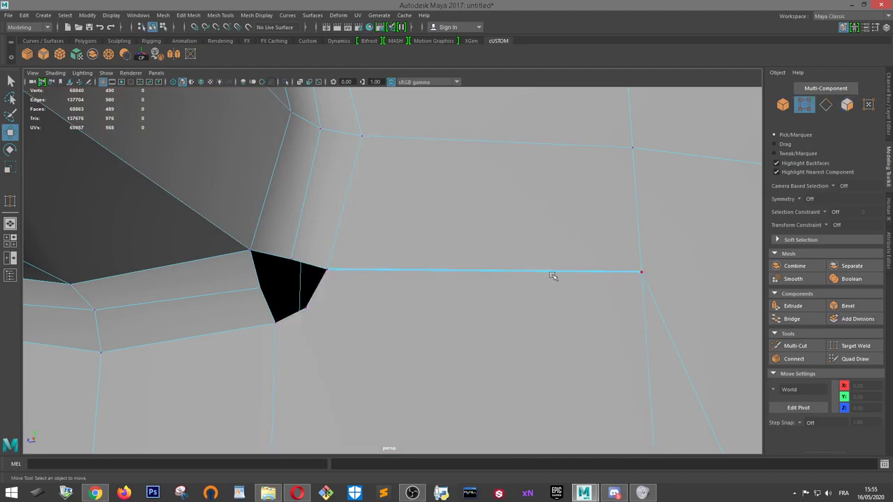
left_click(859, 346)
left_click_drag(316, 301, 307, 303)
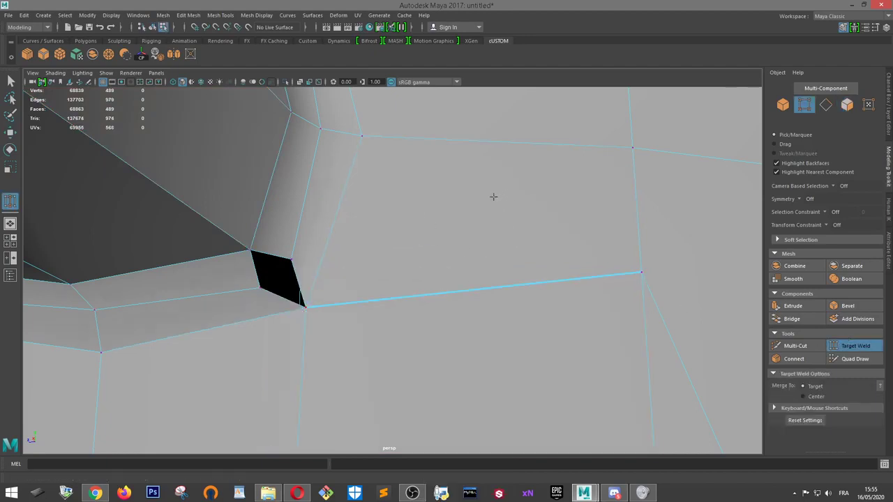
Delete the two outer bevel corner faces at the upper joint's top corner on the same side
left_click_drag(493, 196, 486, 217, "alt")
key("w")
right_click_drag(308, 210, 313, 231)
left_click(294, 219)
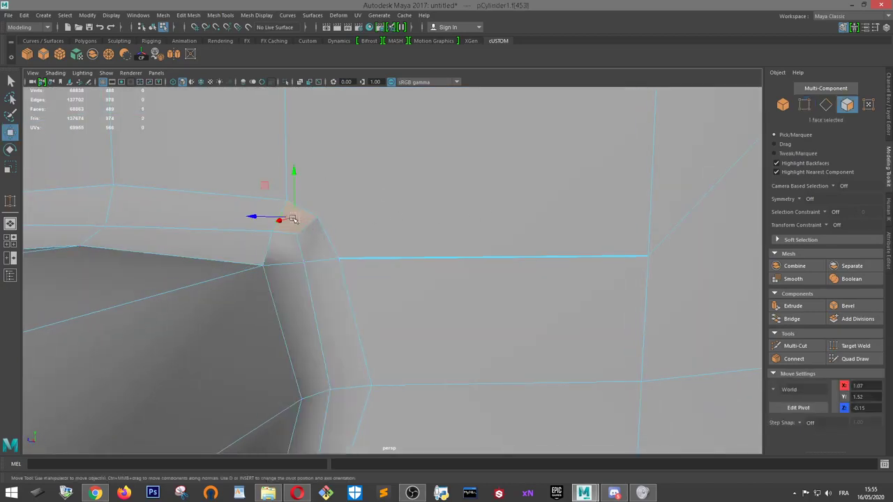
left_click(314, 238, "shift")
key("Delete")
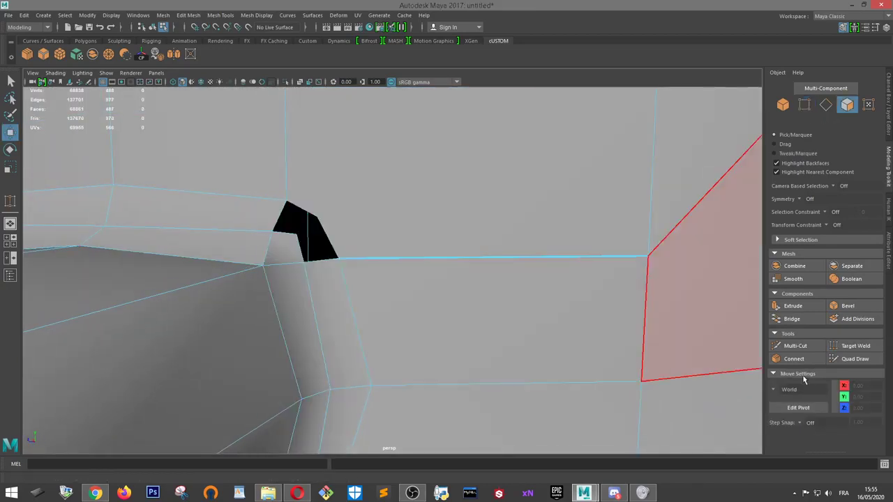
Target-weld the extra outer vertices of the hole at the upper joint's top corner into the middle corner vertex
right_click_drag(457, 225, 398, 219)
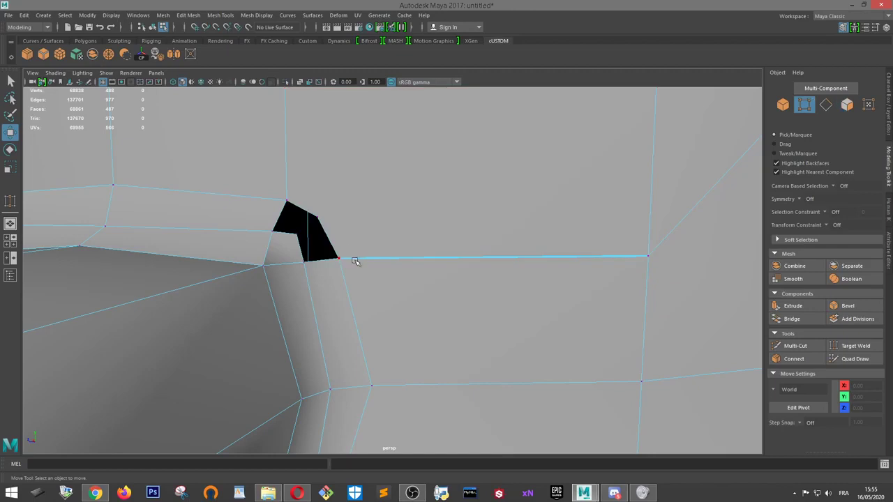
left_click(844, 345)
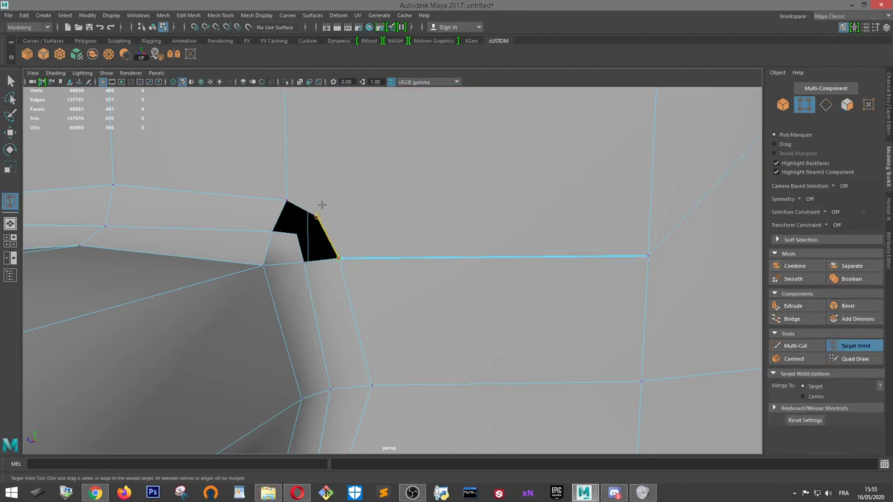
left_click_drag(322, 204, 319, 209)
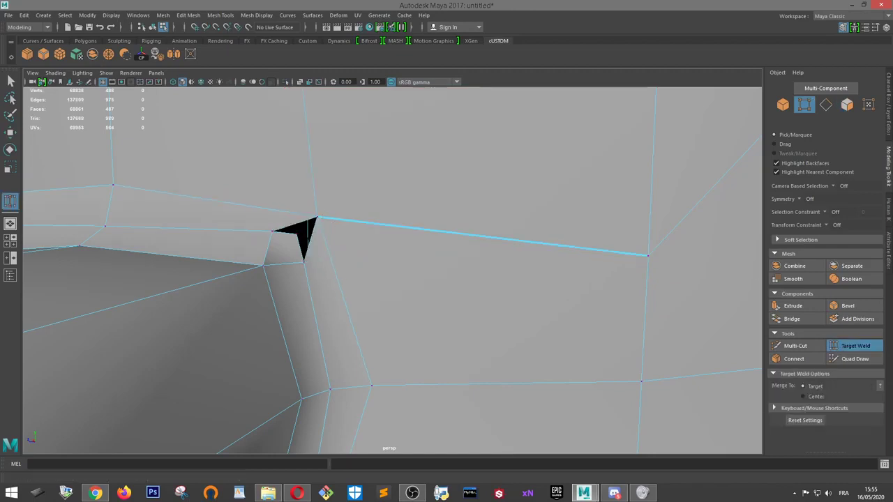
Delete the remaining inner bevel corner face beside the hole at the upper handle joint's top corner
right_click_drag(328, 243, 339, 249, "alt")
key("w")
right_click_drag(279, 226, 277, 252)
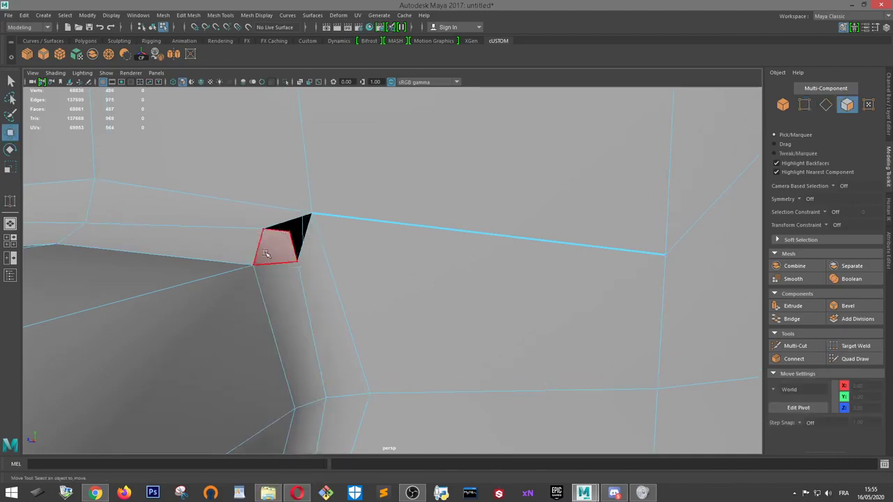
left_click(265, 253)
key("Delete")
Delete the three small bevel corner faces at the upper joint's top corner on the opposite side of the handle
mouse_move(259, 253)
left_mouse_down("alt")
mouse_move(191, 225)
mouse_move(203, 253)
mouse_move(252, 255)
left_mouse_up("alt")
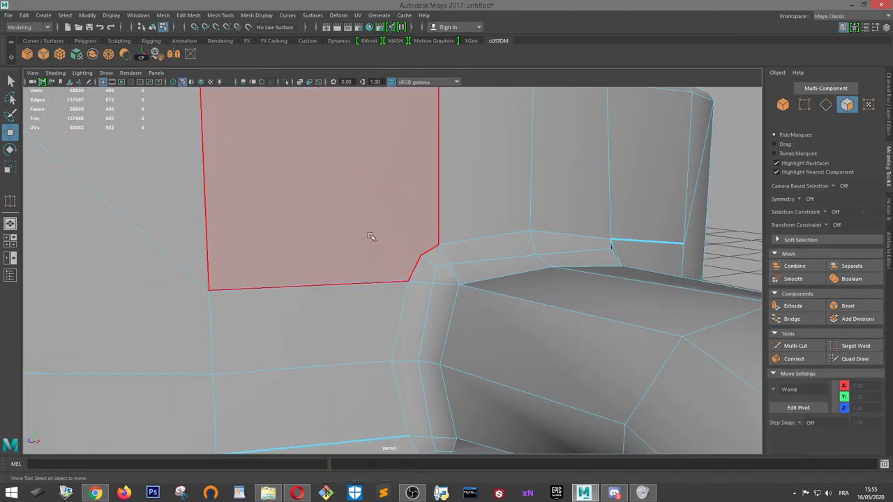
left_click_drag(371, 236, 419, 269, "alt")
left_click(436, 259)
left_click(450, 278, "shift")
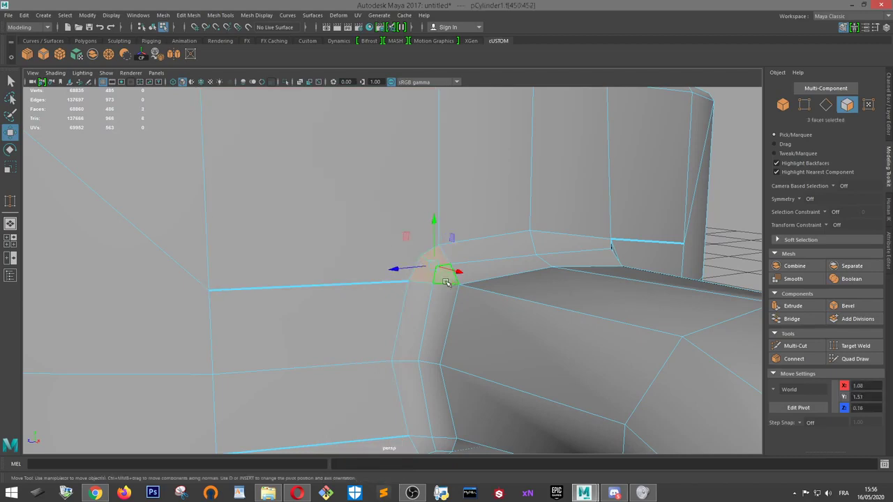
key("Delete")
Delete the three small bevel corner faces at the upper joint's bottom corner on this same side
left_click_drag(446, 282, 419, 303, "alt")
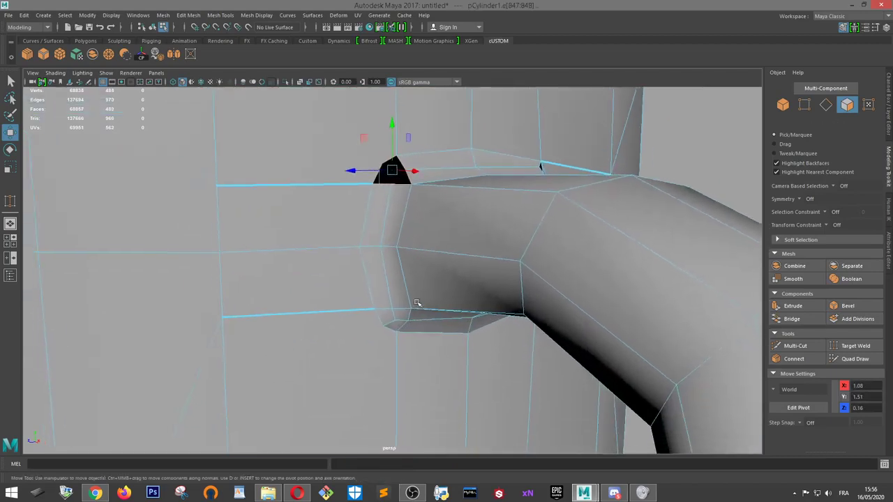
left_click(396, 324)
left_click(402, 316, "shift")
left_click(382, 317, "shift")
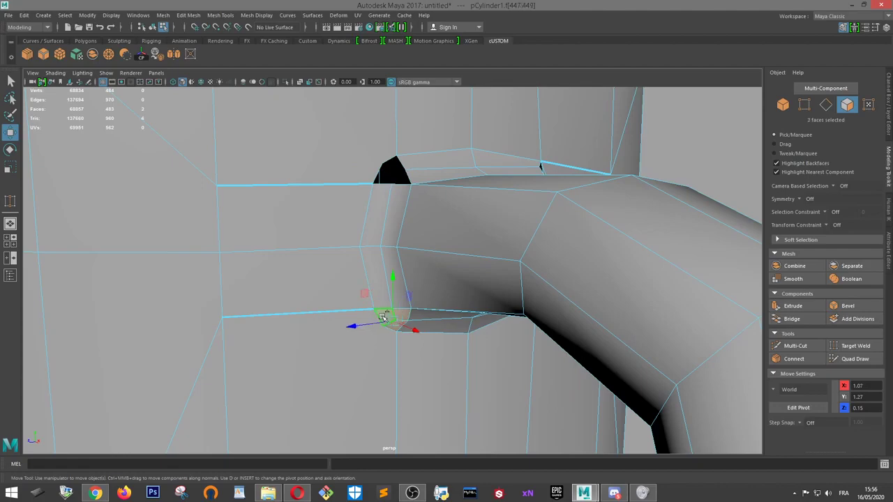
key("Delete")
Target-weld the outer vertices of the hole at this side's top corner into the middle corner vertex
left_click_drag(383, 317, 453, 182, "alt")
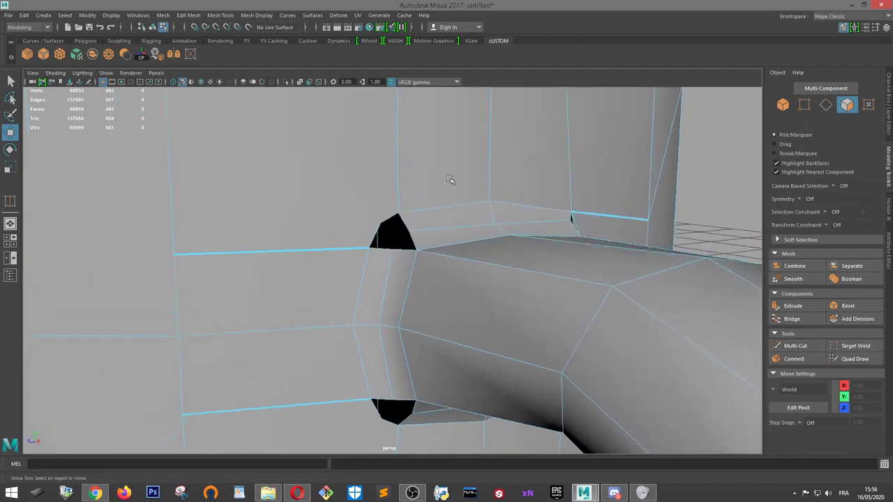
right_click_drag(425, 204, 380, 202)
left_click_drag(380, 201, 655, 286, "alt")
left_click(855, 346)
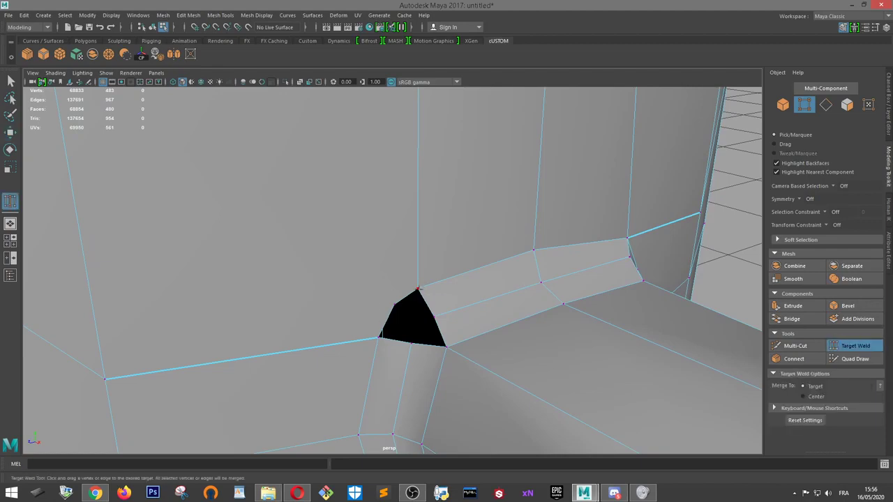
left_click_drag(394, 301, 395, 305)
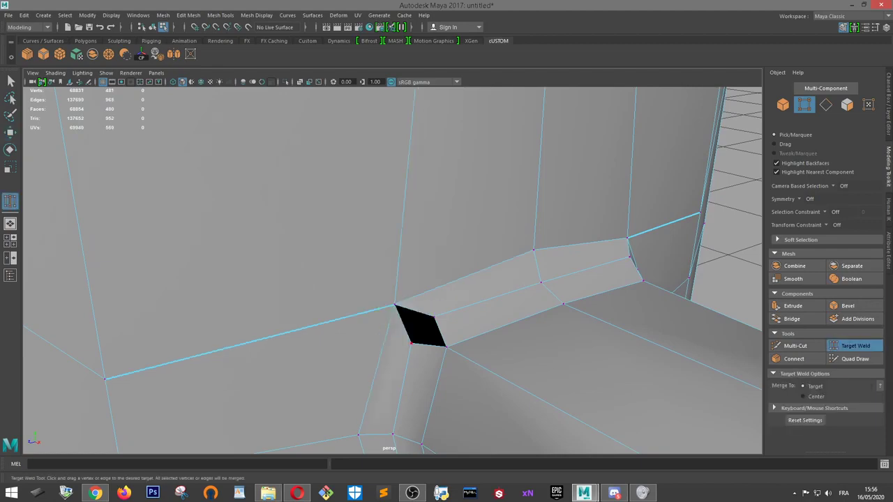
Scale the two inner vertices of the top corner hole together and target-weld them to close the hole
key("w")
left_click(411, 343)
left_click(435, 318, "shift")
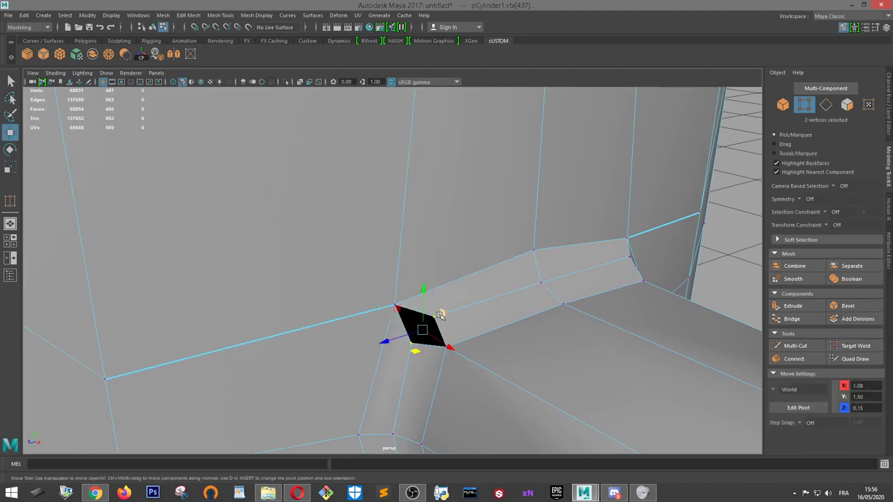
key("r")
left_click_drag(423, 330, 415, 329)
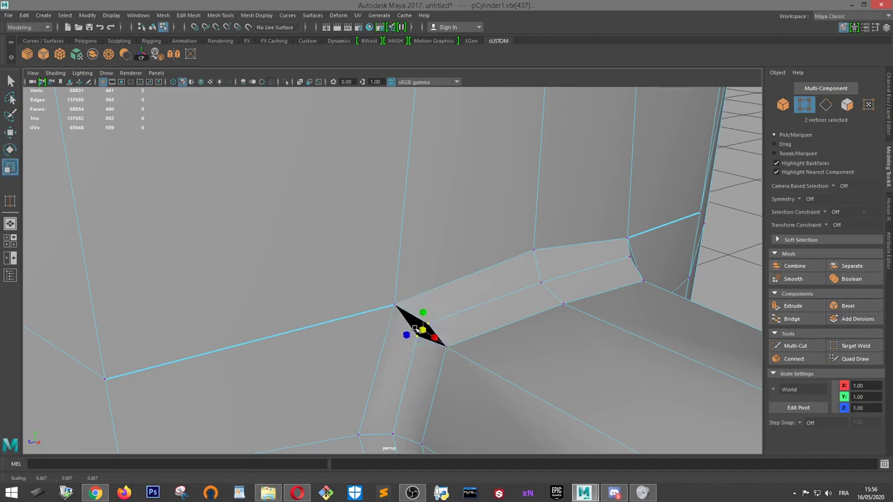
left_click(865, 346)
scroll(513, 396, "down", 3)
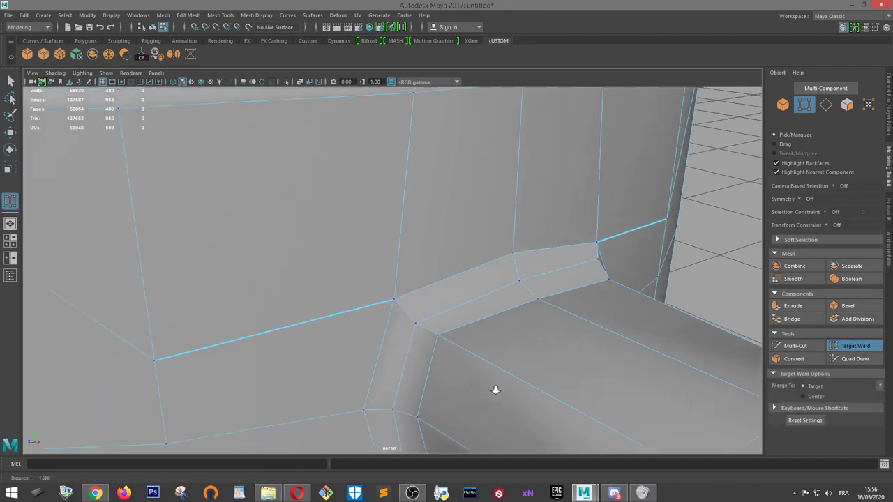
Close this side's bottom corner hole by welding its outer vertices, then scaling its two inner vertices together and target-welding them
left_click_drag(496, 390, 380, 257, "alt")
scroll(390, 278, "up", 2)
key("w")
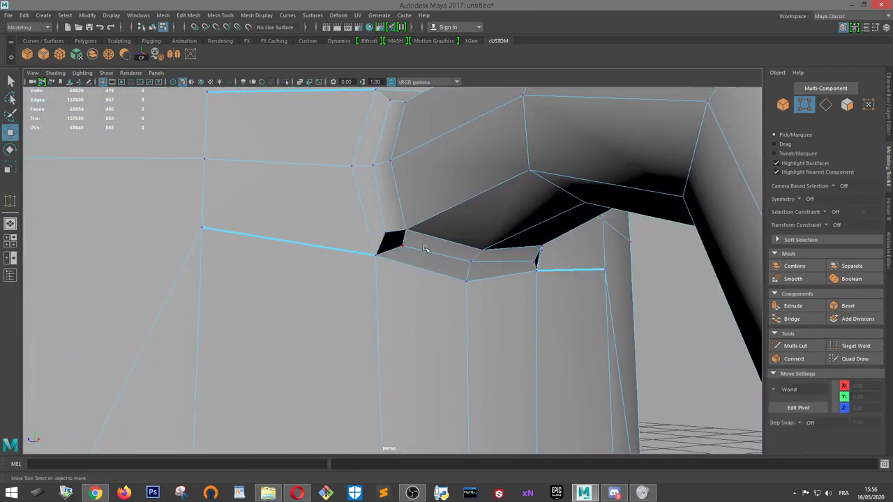
left_click(404, 247)
left_click(386, 233, "shift")
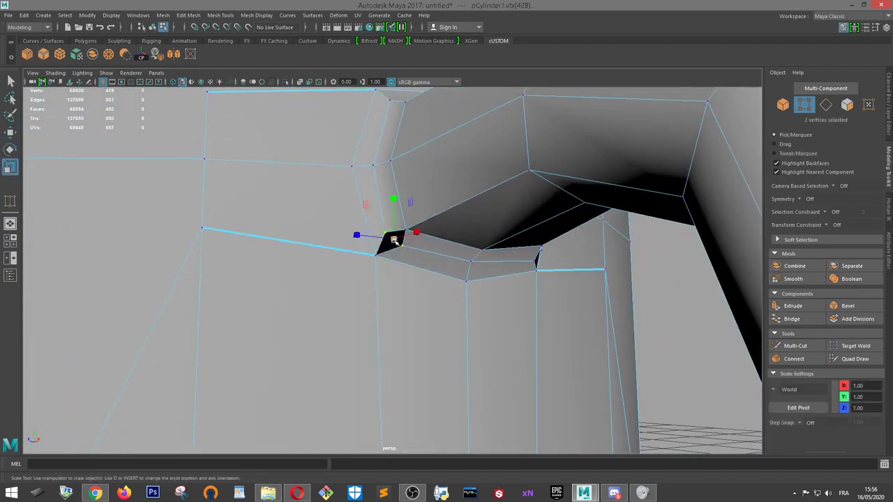
key("r")
left_click_drag(395, 239, 436, 219)
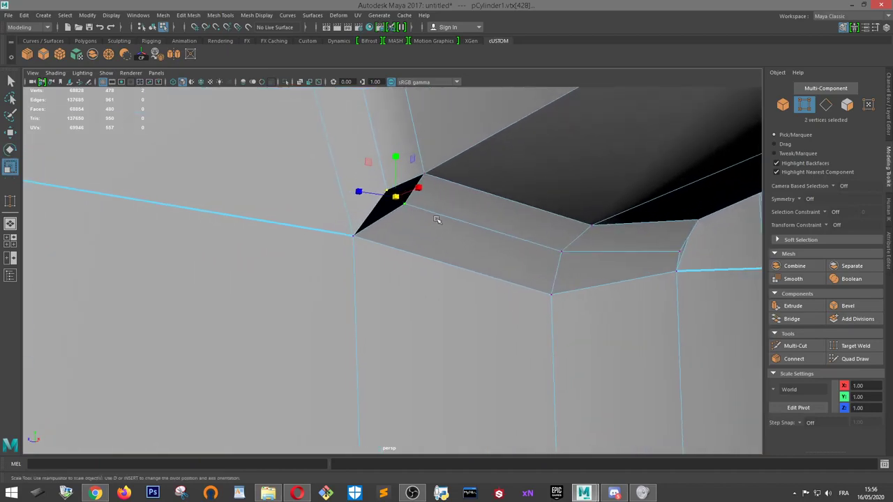
left_click_drag(397, 196, 385, 196)
left_click(855, 346)
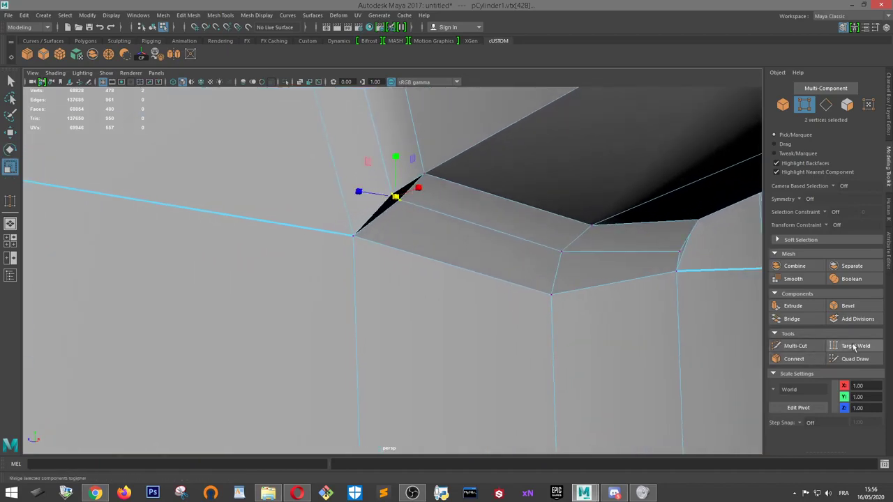
left_click_drag(461, 204, 470, 207)
Scale the two inner vertices of the hole at the upper joint's other bottom corner close together
right_click_drag(494, 228, 427, 209, "alt")
left_click_drag(596, 252, 449, 265, "alt")
right_click_drag(419, 279, 411, 370, "alt")
key("w")
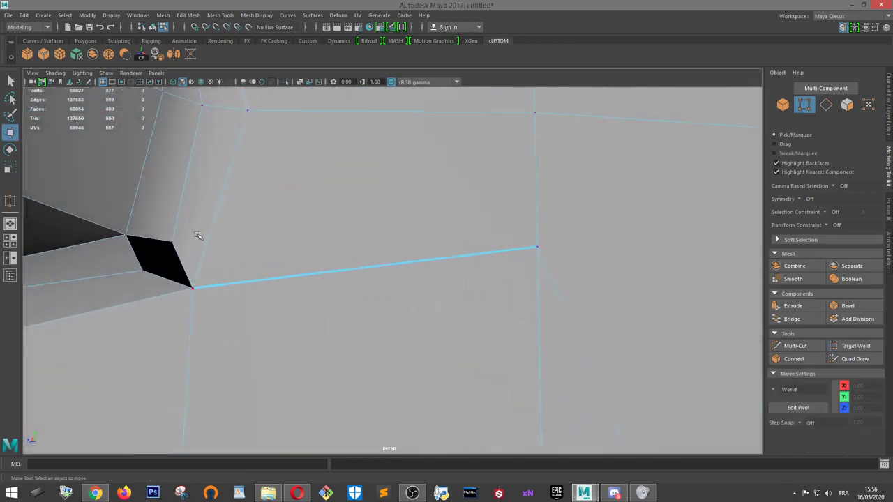
left_click(174, 240)
left_click(146, 269, "shift")
key("e")
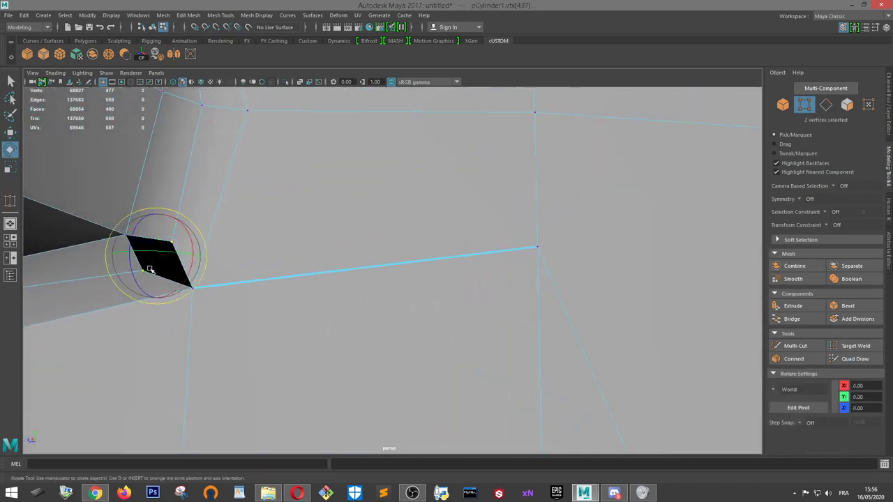
key("r")
left_click_drag(156, 257, 87, 258)
Target-weld the two nearly touching inner vertices at that bottom corner to close the hole
right_click_drag(97, 251, 116, 256, "alt")
middle_click_drag(146, 243, 165, 241, "alt")
right_click_drag(166, 242, 172, 249, "alt")
mouse_move(203, 243)
middle_mouse_down("alt")
mouse_move(214, 246)
mouse_move(196, 237)
middle_mouse_up("alt")
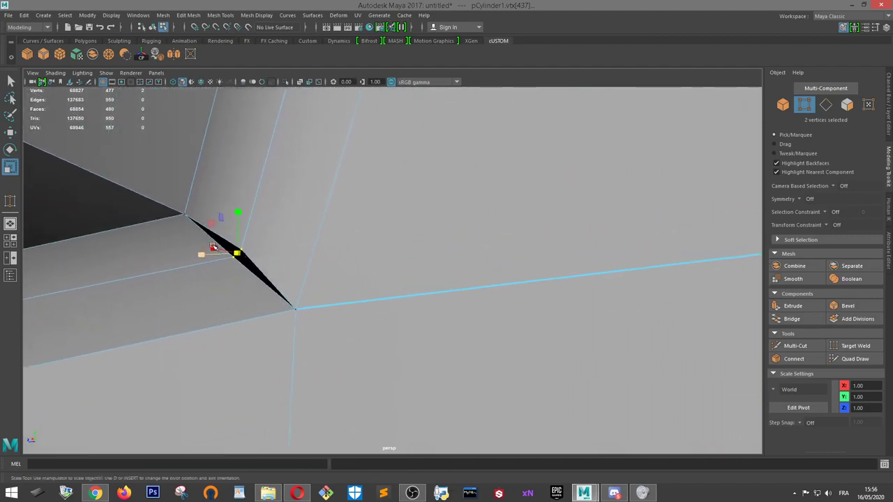
left_click(851, 349)
left_click_drag(231, 262, 232, 261)
Scale the two inner vertices of the last open hole, at the upper joint's top corner, together to one point
right_click_drag(413, 249, 348, 240, "alt")
left_click_drag(348, 240, 403, 347, "alt")
right_click_drag(408, 351, 464, 356, "alt")
key("w")
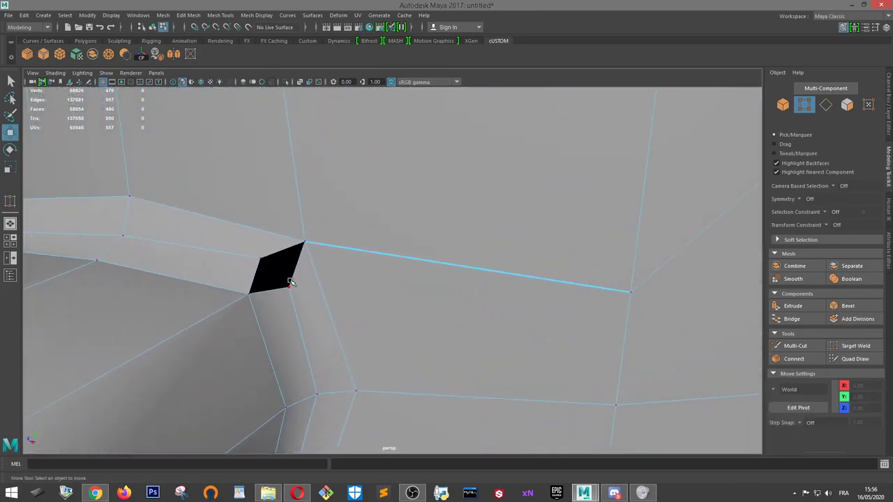
left_click(288, 282)
left_click(256, 258, "shift")
key("r")
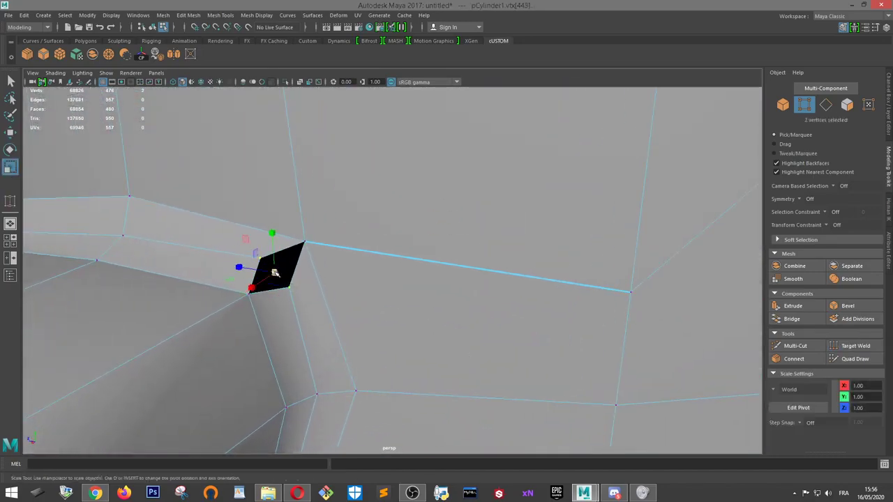
left_click_drag(274, 270, 261, 271)
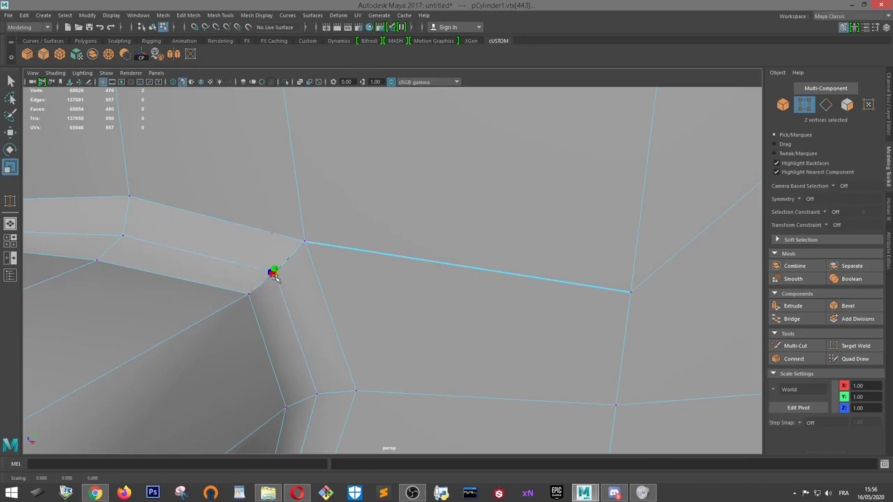
Check the two coinciding vertices at that top corner and target-weld them into one
left_click(307, 289)
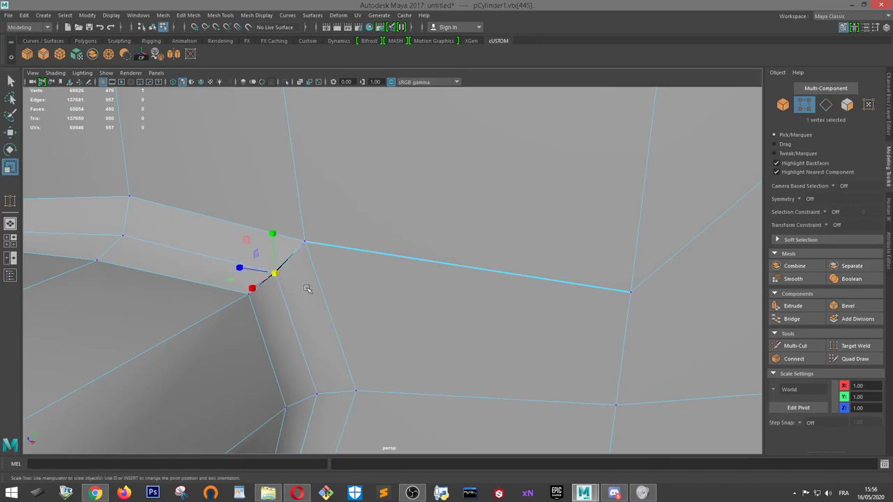
scroll(385, 307, "down", 6)
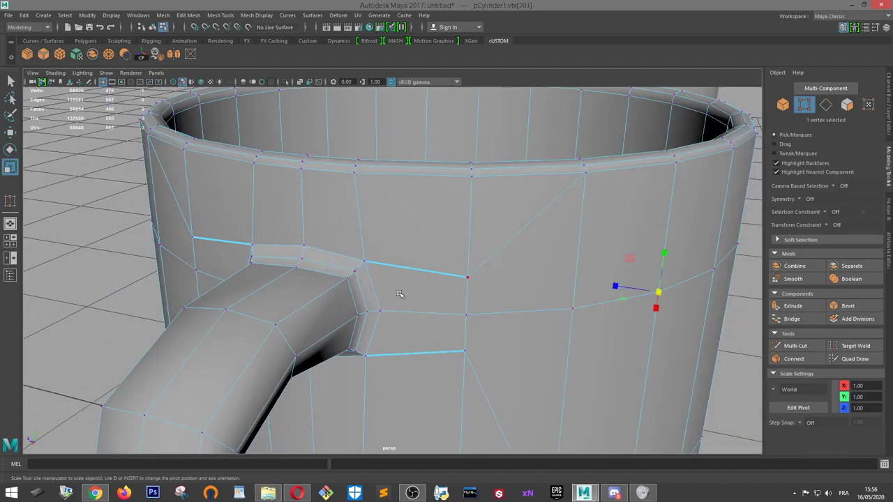
scroll(308, 271, "up", 8)
scroll(335, 281, "down", 6)
left_click(119, 225)
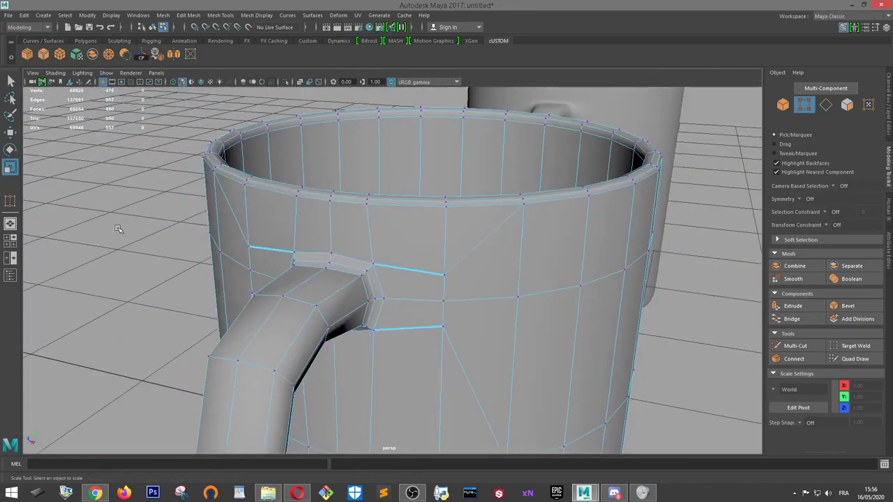
scroll(245, 253, "up", 7)
left_click(851, 346)
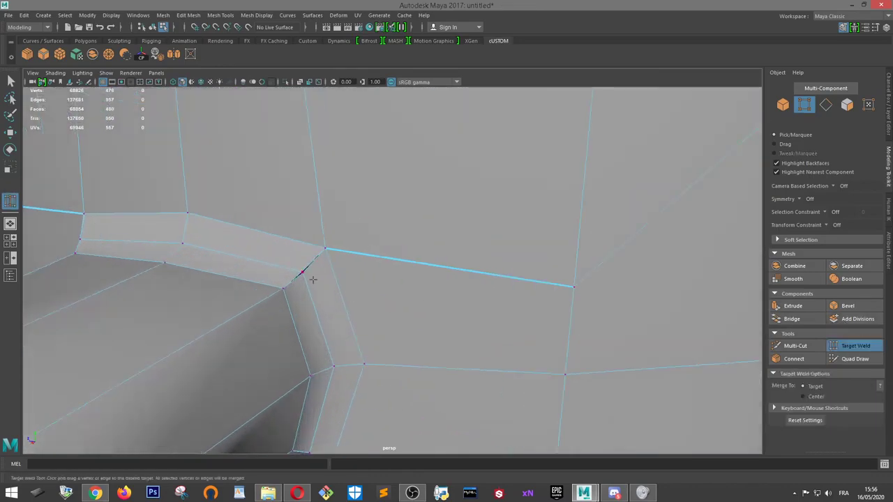
Return to object mode and examine the mug's shading and wireframe around both handle joints
scroll(298, 271, "down", 7)
left_click_drag(325, 265, 349, 261, "alt")
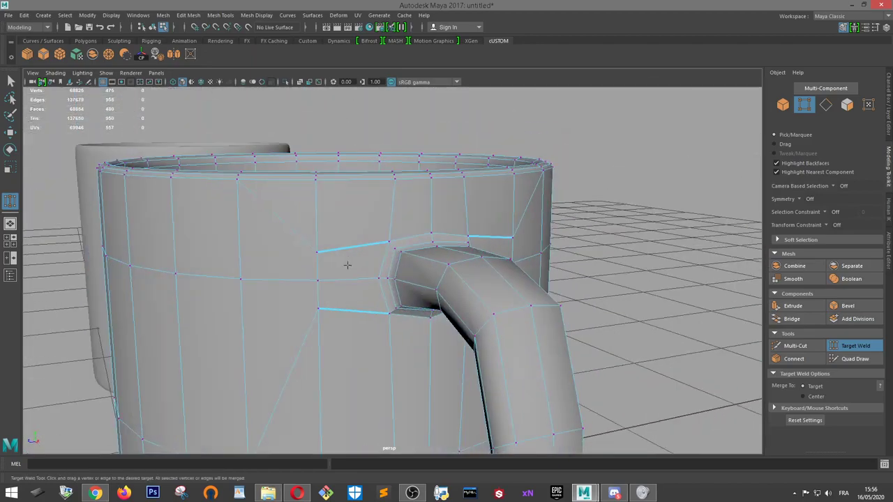
key("w")
right_click_drag(365, 225, 412, 212)
scroll(512, 223, "down", 5)
left_click_drag(512, 223, 461, 230, "alt")
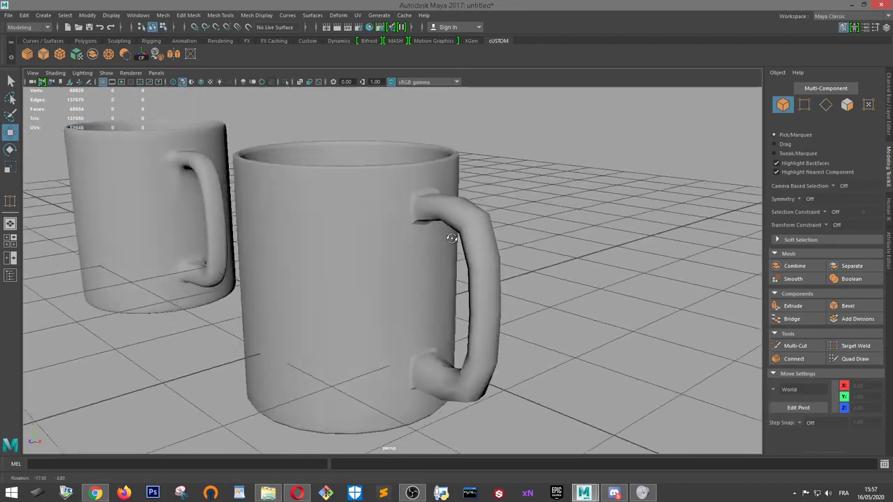
scroll(472, 234, "up", 6)
scroll(471, 234, "down", 2)
left_click_drag(463, 261, 583, 336, "alt")
left_click(540, 326)
scroll(566, 367, "down", 8)
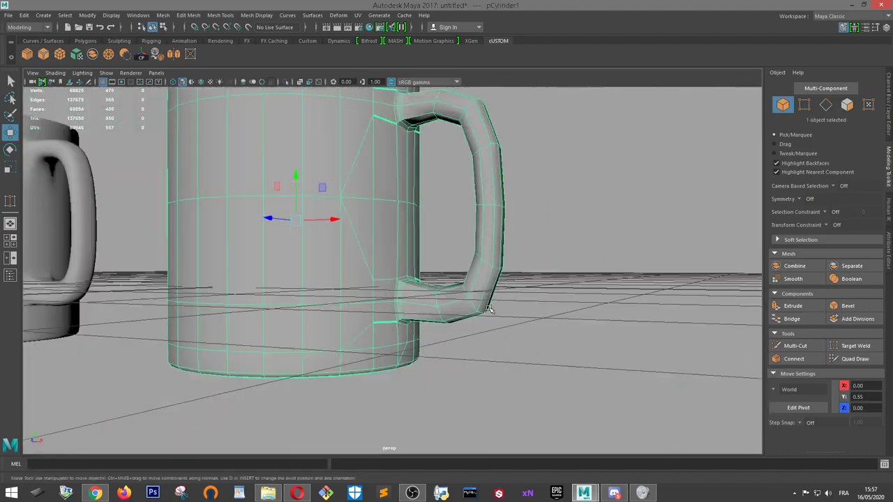
left_click_drag(391, 293, 411, 268, "alt")
key("f")
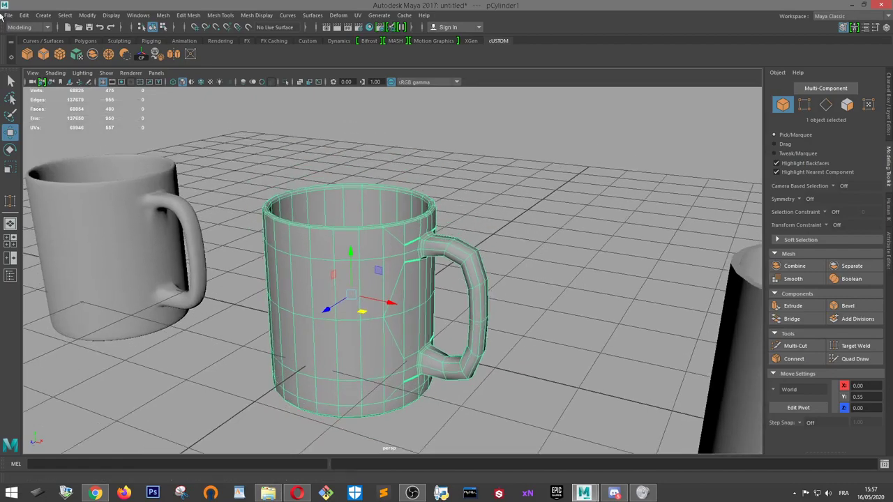
Save the scene to the Desktop under the new name Tasse04 as a Maya Binary file
left_click(8, 14)
left_click(28, 53)
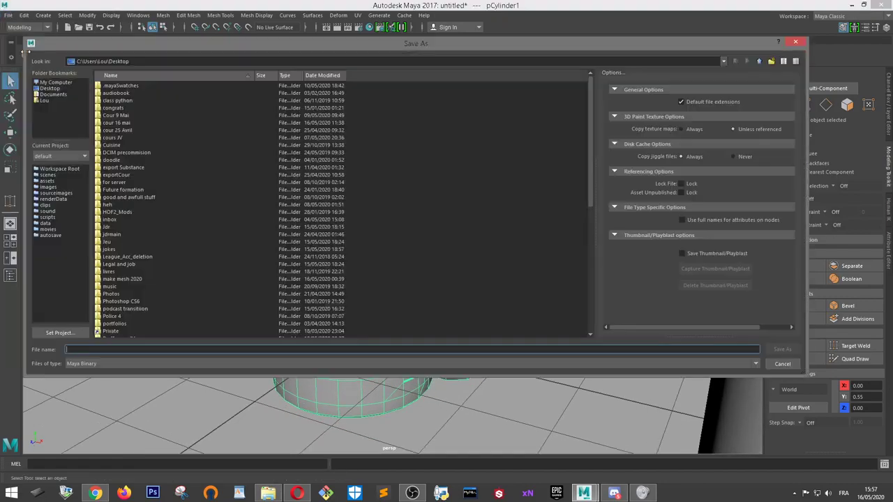
left_click(49, 89)
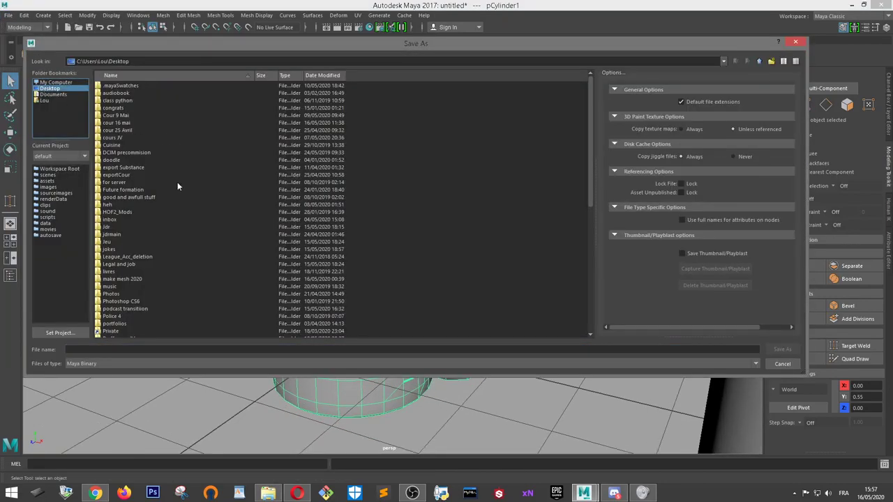
left_click(157, 353)
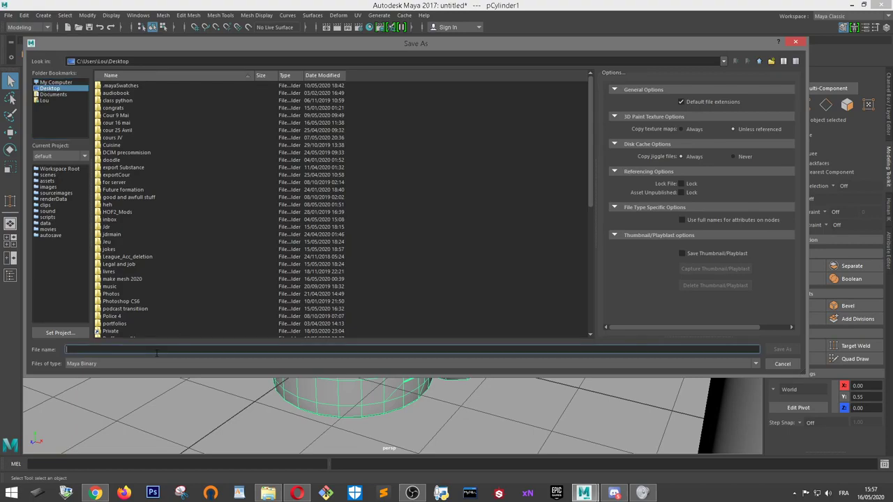
type("Tasse")
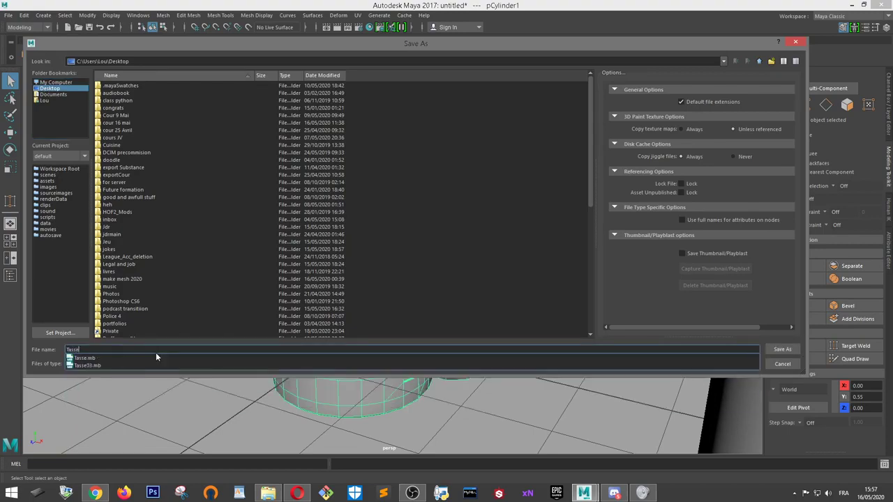
type("04")
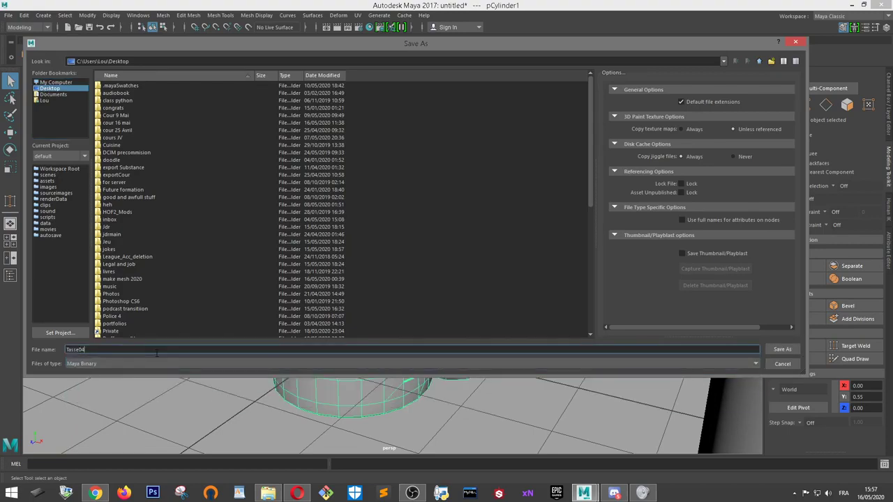
left_click(787, 350)
Examine the topology of the mug's underside with the mug selected
scroll(390, 249, "up", 3)
left_click_drag(390, 248, 489, 230, "alt")
left_click(547, 221)
left_click_drag(528, 265, 500, 179, "alt")
left_click(383, 249)
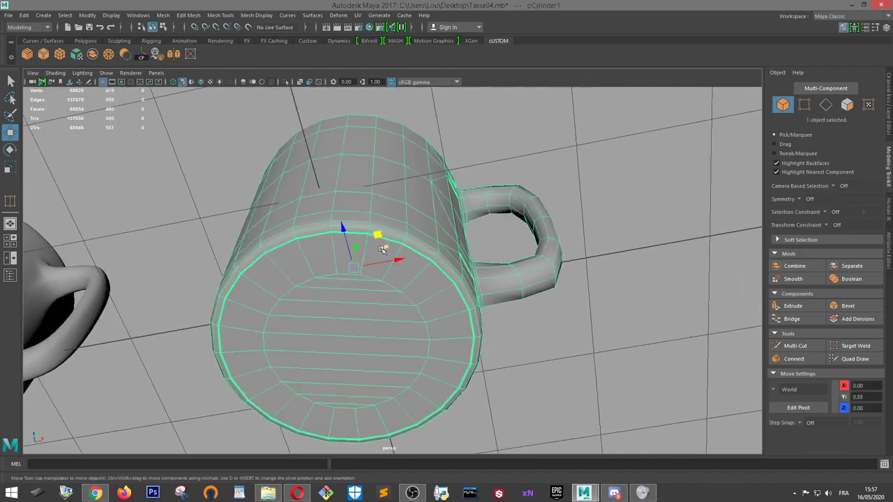
Delete the inner edge ring and the radial edges around it on the mug's underside, and return to object mode
left_click_drag(382, 249, 383, 224, "alt")
right_click_drag(383, 225, 378, 187)
double_click(378, 179)
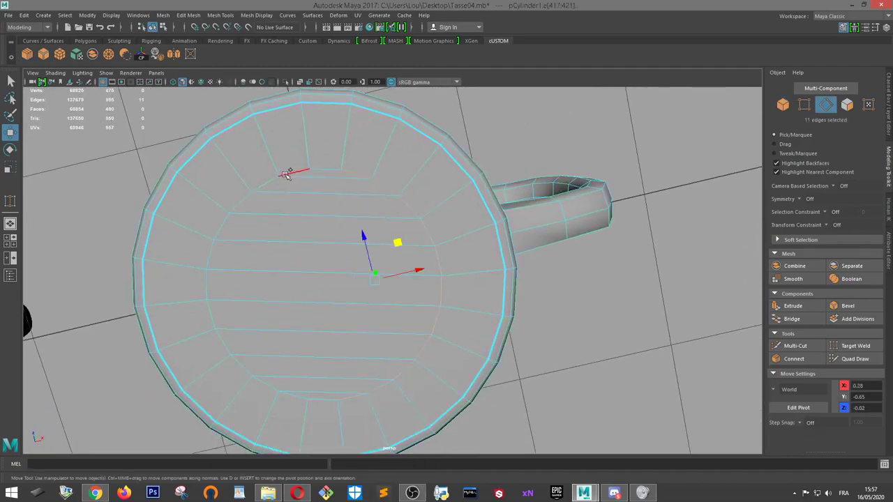
left_click(307, 160, "shift")
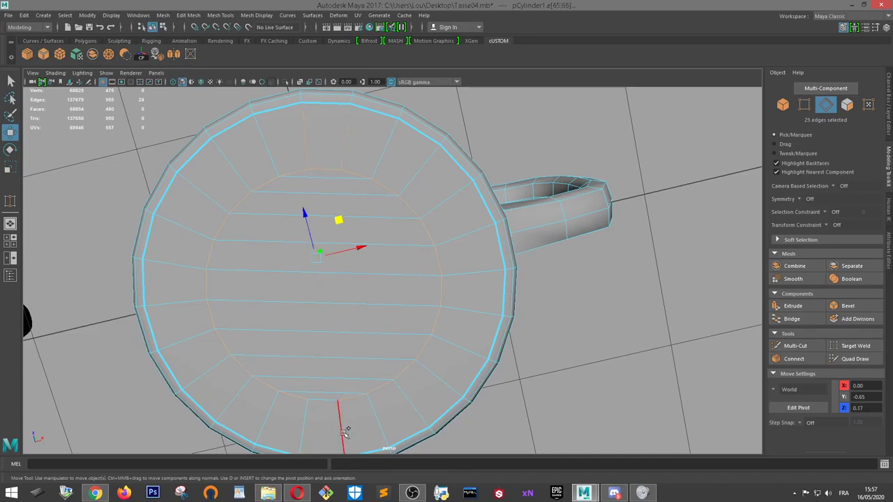
left_click(339, 443, "shift")
scroll(353, 362, "down", 3)
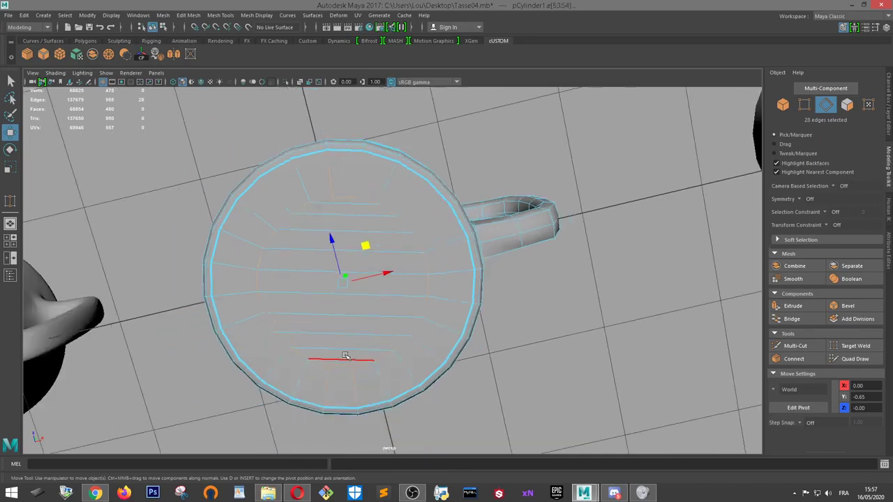
key("Delete")
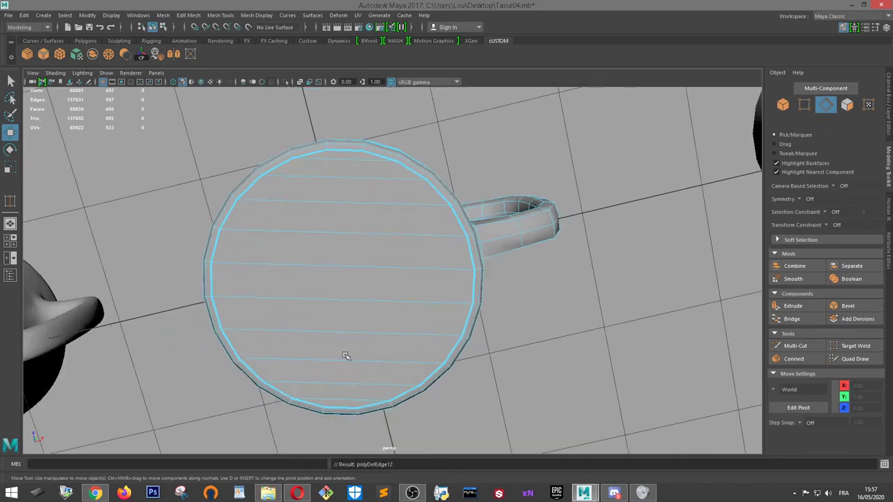
key("F8")
left_click(517, 156)
Examine the middle mug's base, handle joints and rim, both with its wireframe highlighted and deselected
left_click_drag(516, 156, 596, 244, "alt")
left_click(391, 209)
left_click_drag(391, 209, 355, 201, "alt")
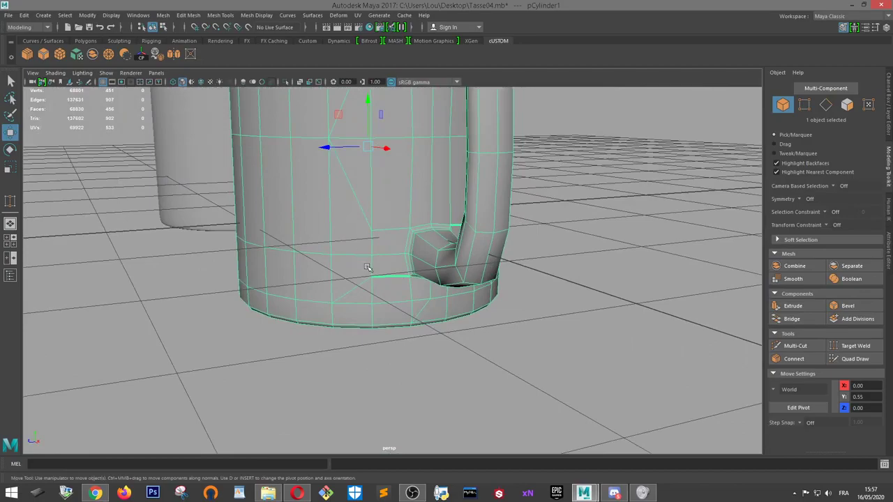
left_click_drag(367, 268, 367, 355, "alt")
scroll(405, 309, "up", 4)
left_click_drag(405, 309, 411, 246, "alt")
scroll(407, 309, "down", 3)
scroll(406, 308, "down", 4)
scroll(419, 251, "down", 3)
left_click(471, 276)
scroll(466, 277, "up", 4)
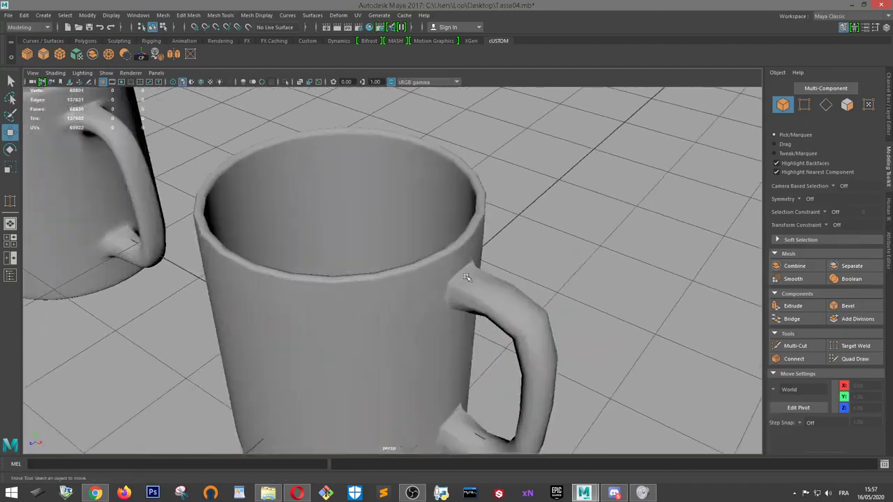
left_click_drag(466, 277, 576, 298, "alt")
left_click(460, 242)
scroll(461, 244, "down", 5)
scroll(460, 247, "up", 4)
scroll(506, 301, "down", 6)
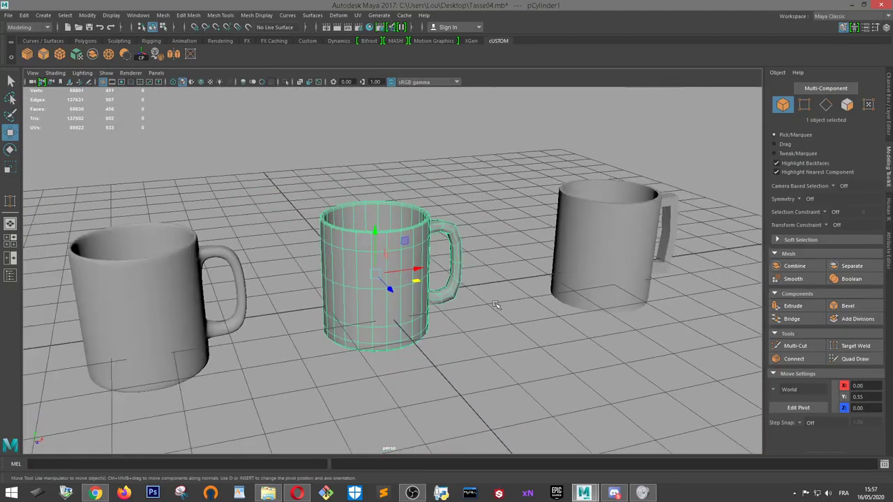
Compare the three mugs in wireframe and shaded display, with the middle mug shown unsmoothed
scroll(395, 292, "up", 2)
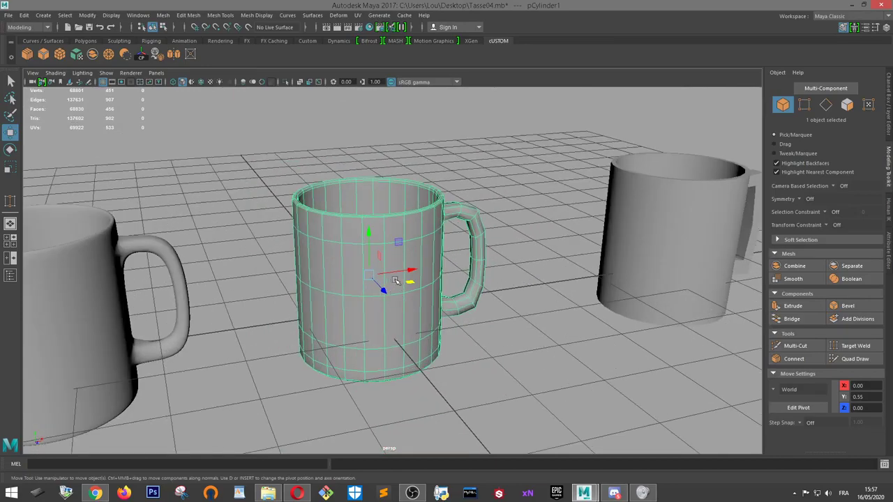
key("1")
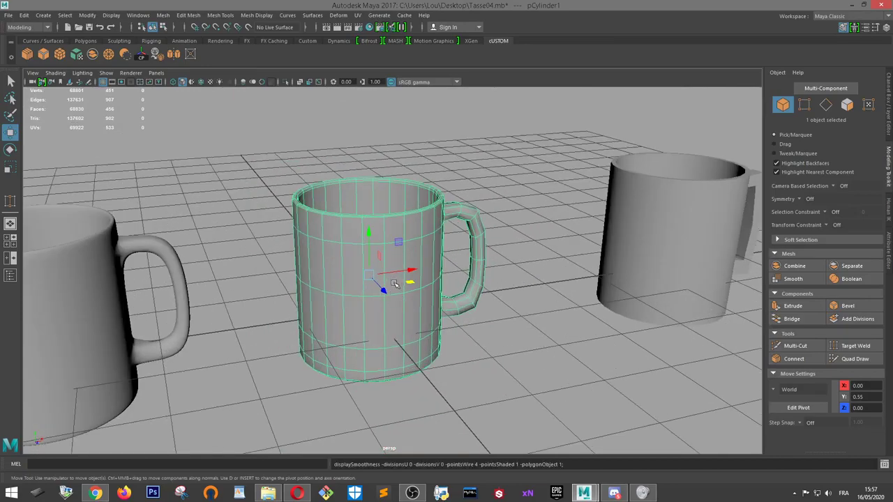
key("4")
left_click_drag(395, 284, 346, 306, "alt")
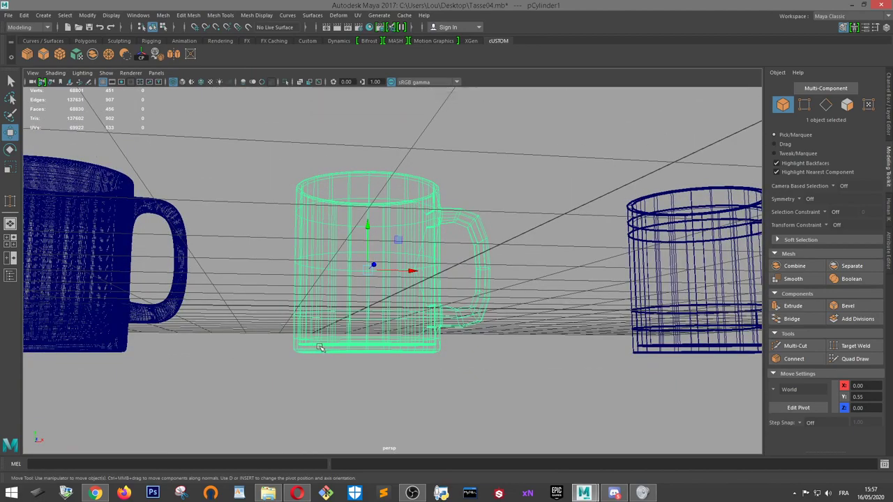
scroll(448, 324, "down", 2)
key("5")
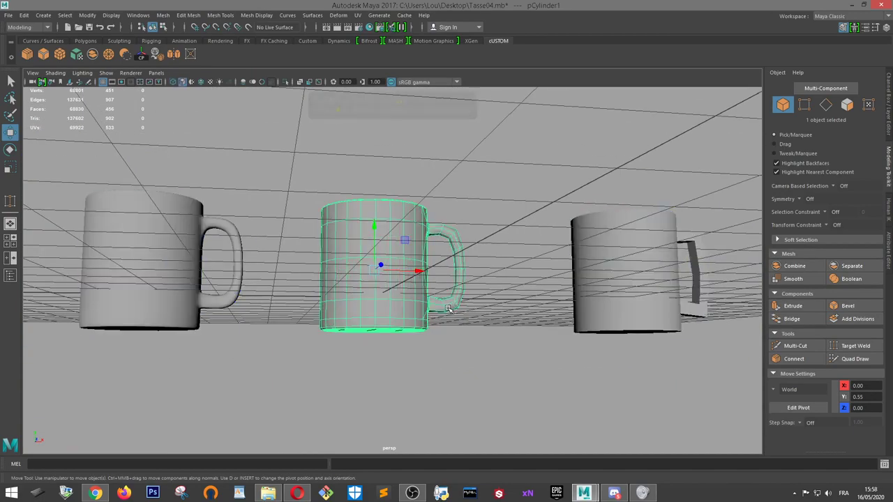
left_click_drag(416, 276, 424, 302, "alt")
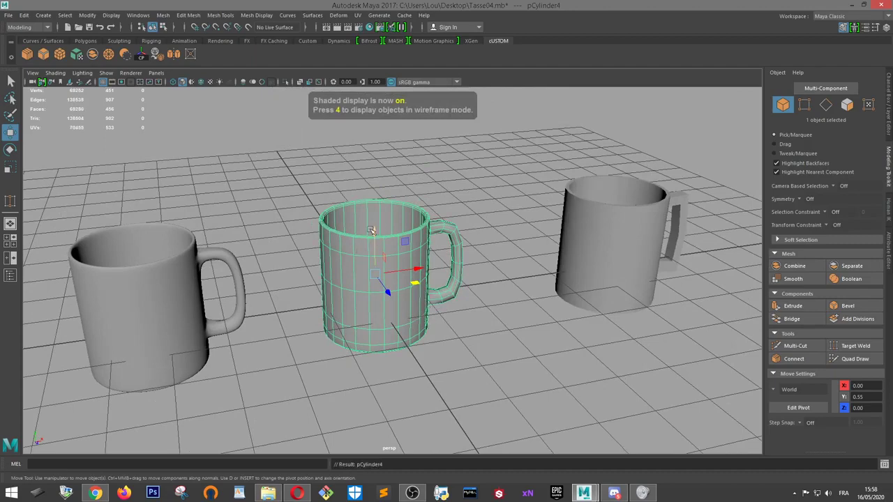
Duplicate the middle mug and raise the copy to about 4.47 in Y, above the original
left_click_drag(371, 230, 370, 32)
key("f")
scroll(418, 210, "down", 2)
left_click_drag(407, 251, 396, 225, "alt")
Delete the upper faces of the mug copy, keeping only its lower portion
right_click(396, 225)
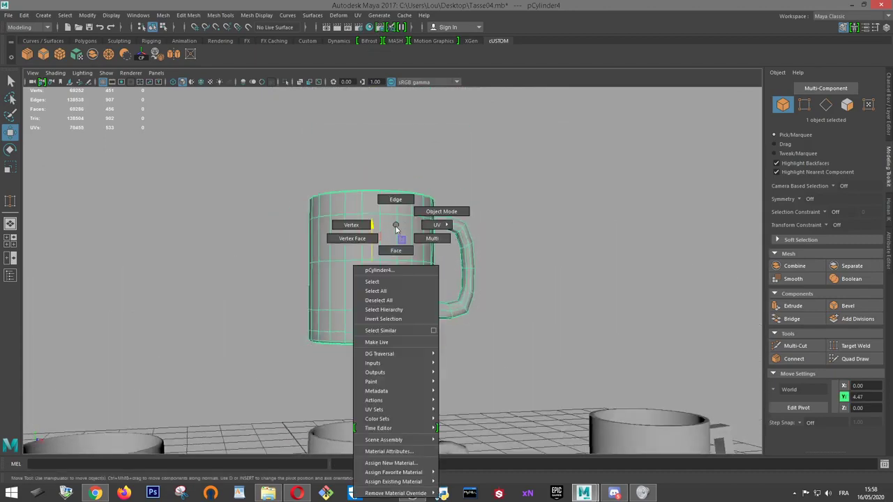
right_click_drag(396, 229, 395, 250)
left_click_drag(238, 139, 603, 296)
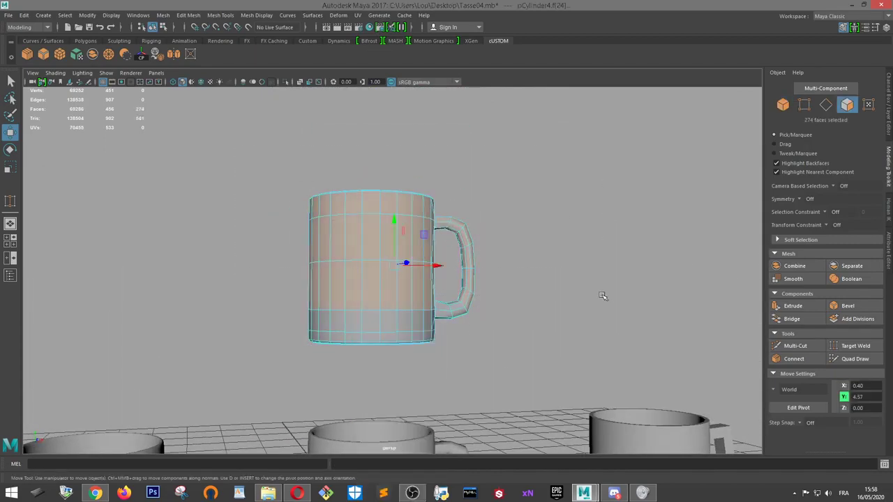
key("Delete")
Delete the two narrow face rings surrounding the inner floor of the mug copy
scroll(454, 289, "up", 3)
left_click_drag(445, 301, 399, 221, "alt")
scroll(388, 341, "up", 3)
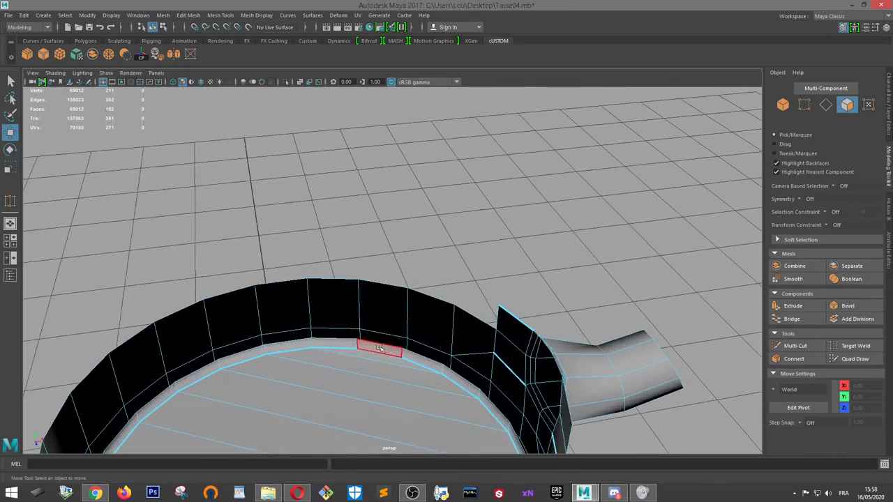
left_click(380, 349)
double_click(350, 345, "shift")
key("Delete")
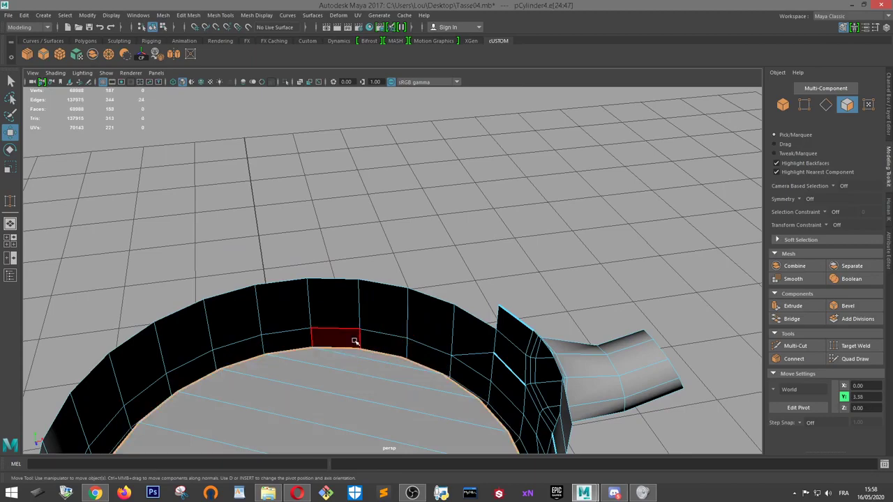
left_click(384, 339)
double_click(348, 342, "shift")
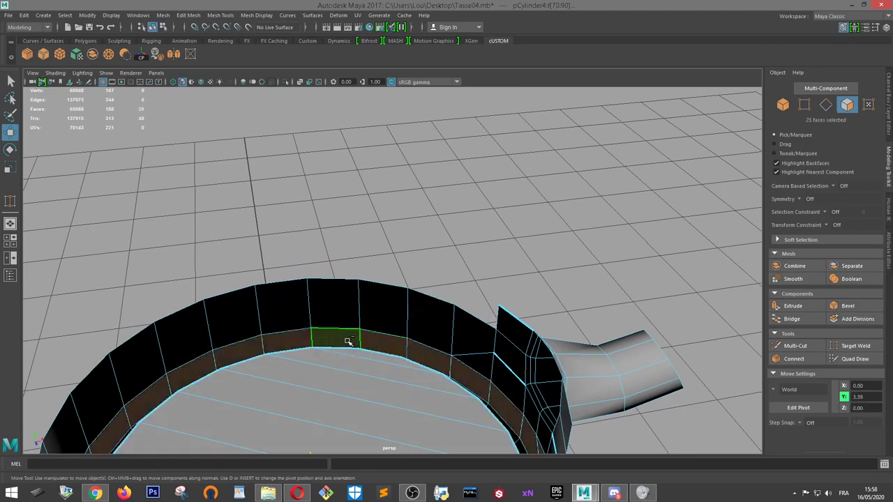
key("Delete")
Delete the copy's remaining wall, handle and base faces, leaving only the flat inner floor disc, and return to object mode
double_click(472, 330)
key("Delete")
left_click_drag(473, 330, 469, 379, "alt")
double_click(481, 420)
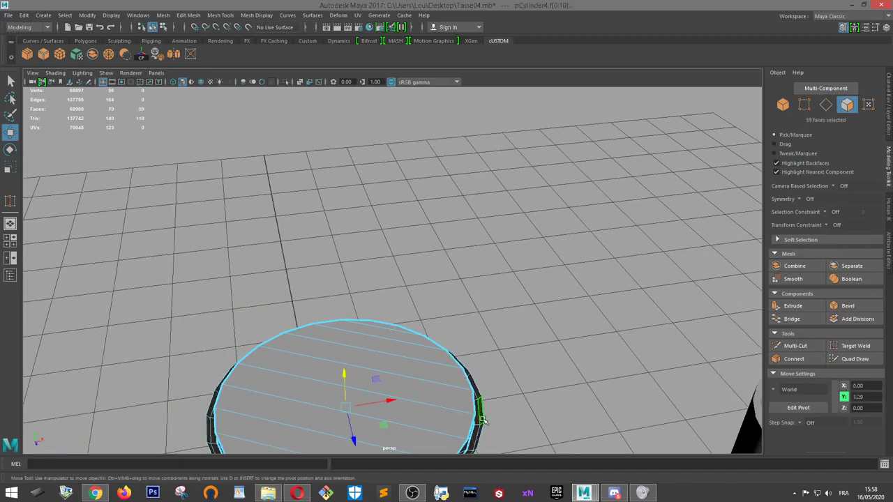
key("Delete")
scroll(366, 343, "down", 5)
mouse_move(367, 344)
right_mouse_down()
mouse_move(381, 336)
mouse_move(371, 346)
right_mouse_up()
Scale the disc up slightly and lower it into the middle mug's opening, to about 2.75 in Y
left_click_drag(400, 400, 406, 364, "alt")
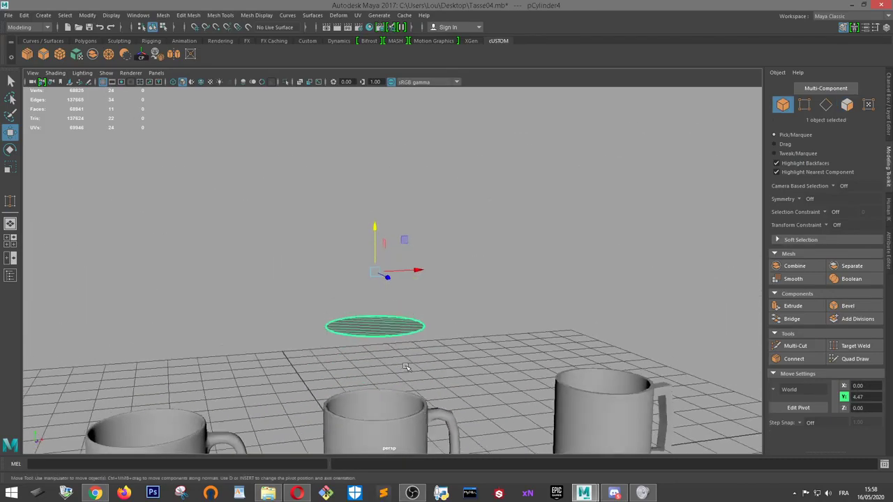
key("f")
scroll(403, 368, "down", 6)
key("r")
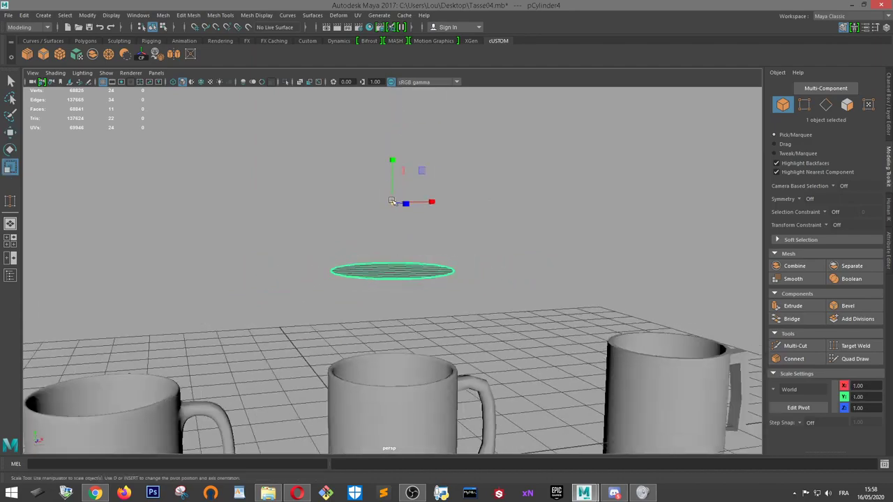
left_click_drag(393, 202, 444, 302)
key("w")
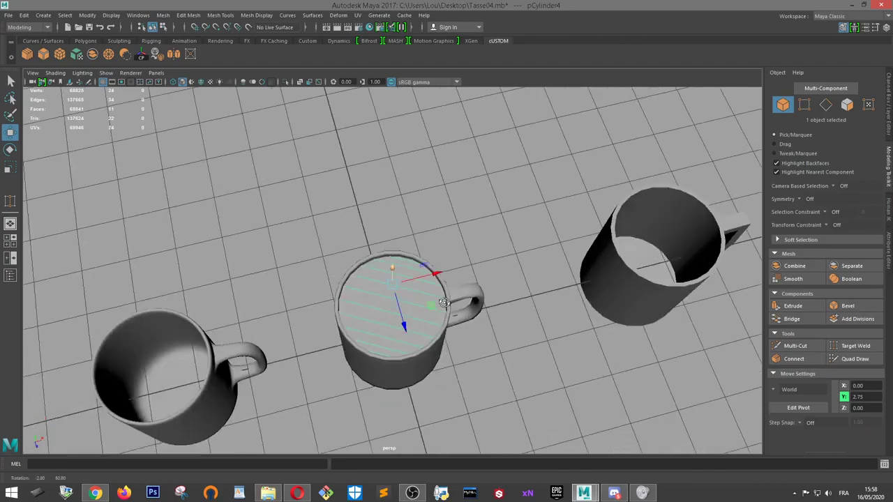
middle_click_drag(445, 303, 492, 242, "alt")
scroll(494, 243, "up", 4)
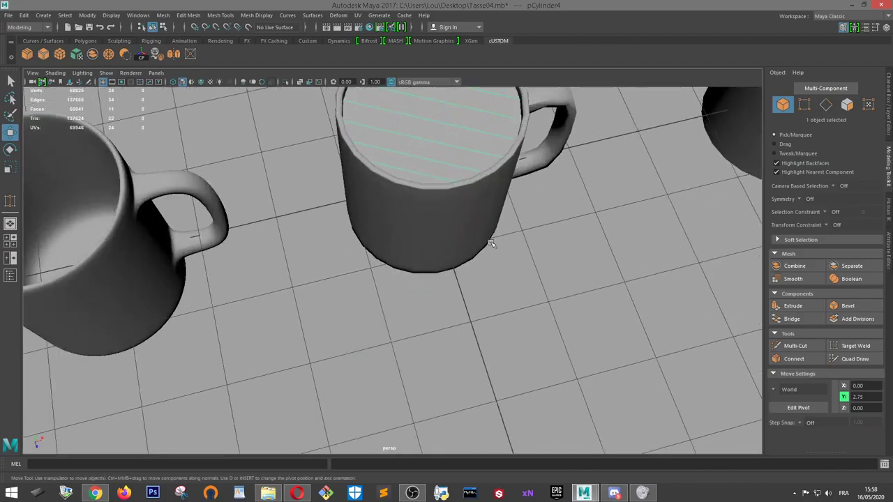
Using wireframe display, lower the disc to the mug's base at about 0.53 in Y, and restore shaded display
key("4")
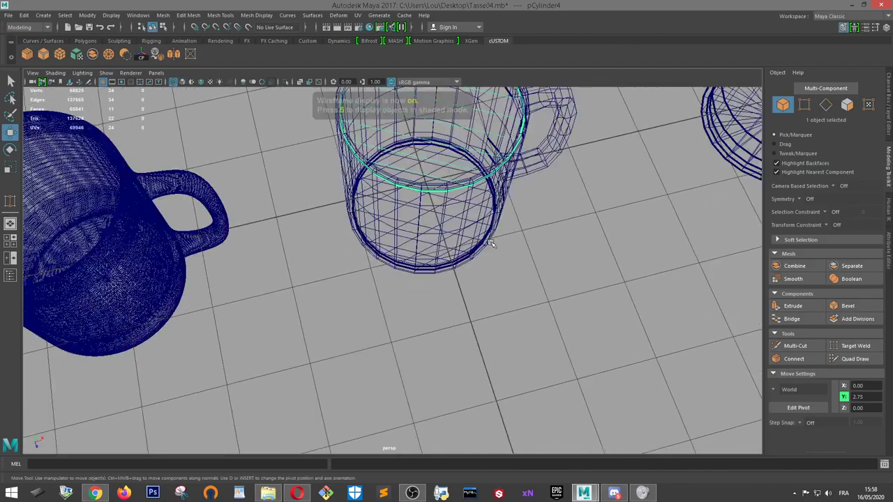
scroll(498, 305, "down", 2)
left_click_drag(496, 315, 467, 270, "alt")
scroll(489, 276, "down", 4)
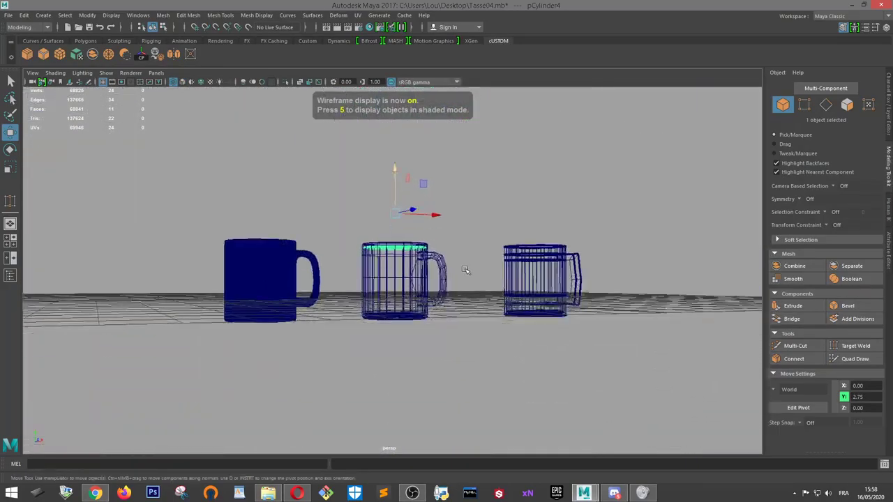
scroll(467, 270, "up", 5)
scroll(453, 252, "down", 1)
left_click_drag(398, 148, 408, 274)
key("f")
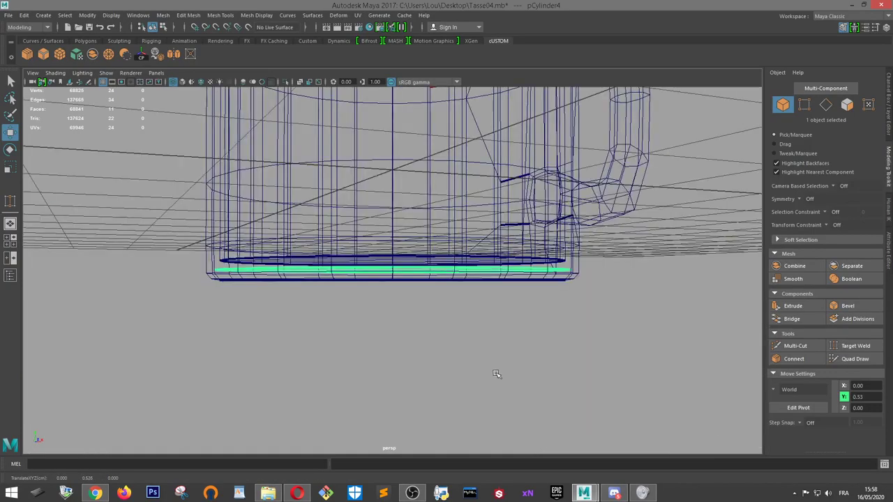
left_click_drag(496, 374, 475, 283, "alt")
key("5")
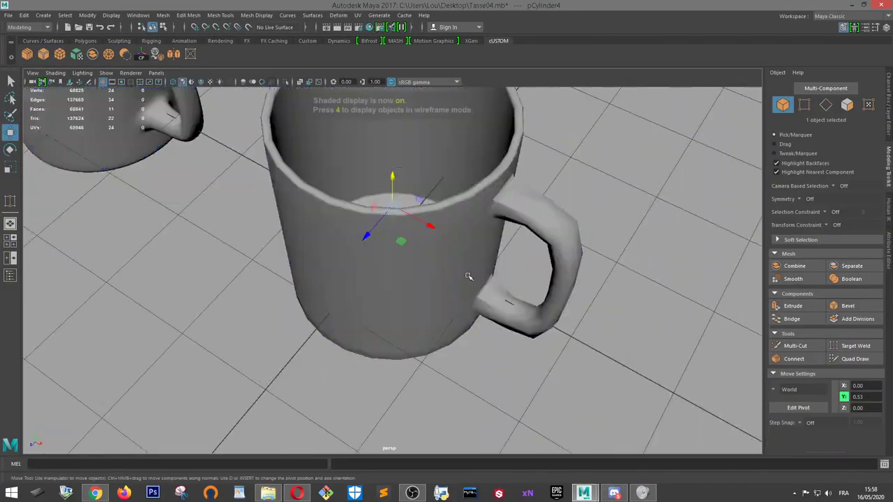
Try raising the disc inside the mug, undo the move, and deselect it
mouse_move(671, 201)
left_mouse_down("alt")
mouse_move(560, 288)
mouse_move(584, 237)
mouse_move(507, 252)
left_mouse_up("alt")
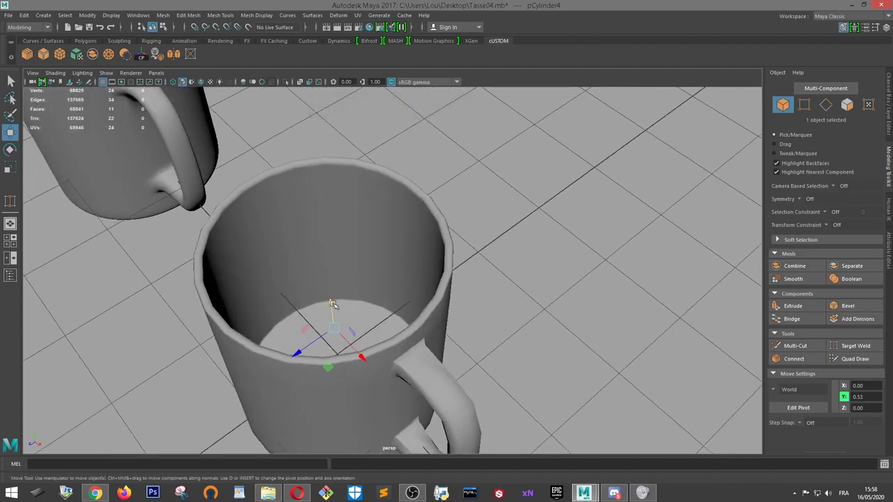
left_click_drag(328, 304, 338, 230)
key("ctrl+z")
left_click(519, 233)
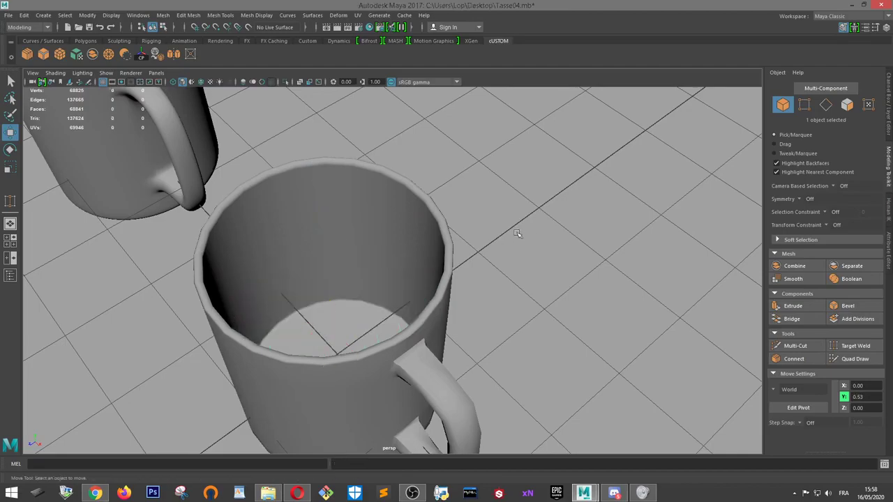
Select the middle mug and examine its edge flow around the upper handle joint
left_click_drag(419, 298, 398, 178, "alt")
scroll(421, 294, "up", 2)
left_click(433, 282)
scroll(433, 282, "down", 3)
scroll(564, 194, "up", 2)
middle_click_drag(398, 178, 471, 280, "alt")
scroll(471, 280, "up", 3)
left_click_drag(471, 280, 467, 275, "alt")
scroll(498, 273, "up", 1)
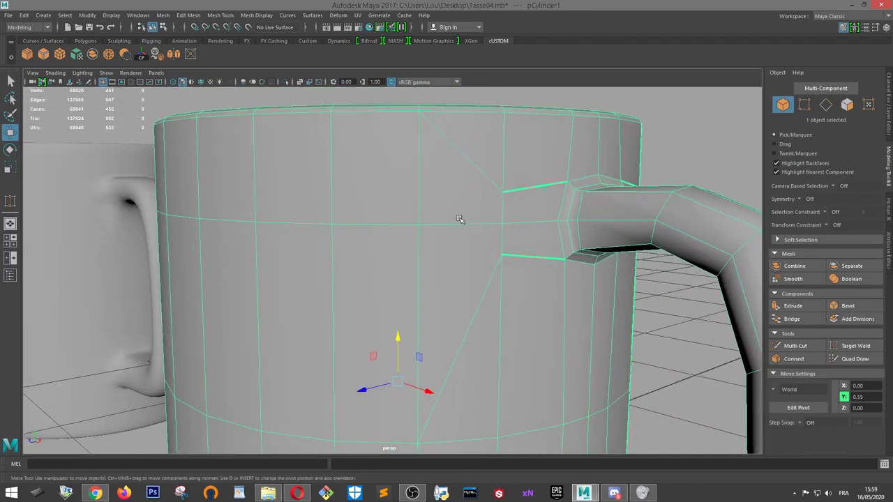
middle_click_drag(461, 221, 480, 249, "alt")
Multi-Cut a diagonal edge from the upper horizontal loop to the rim on each side of the handle
left_click(796, 346)
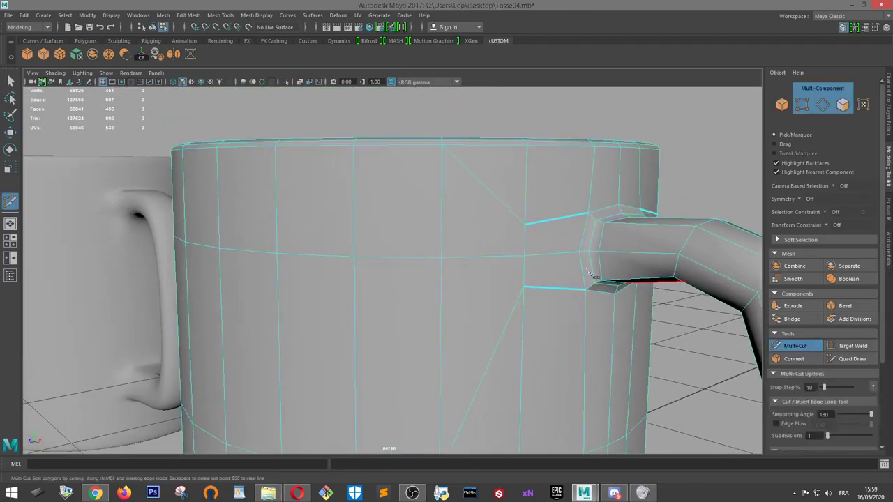
left_click(441, 259)
right_click(358, 153)
scroll(461, 210, "down", 3)
middle_click_drag(462, 223, 466, 187, "alt")
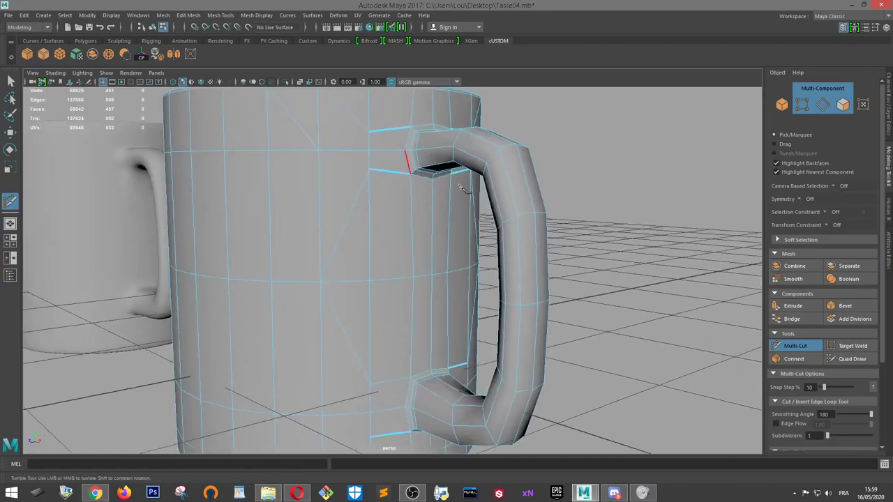
left_click_drag(467, 188, 356, 195, "alt")
left_click(340, 196)
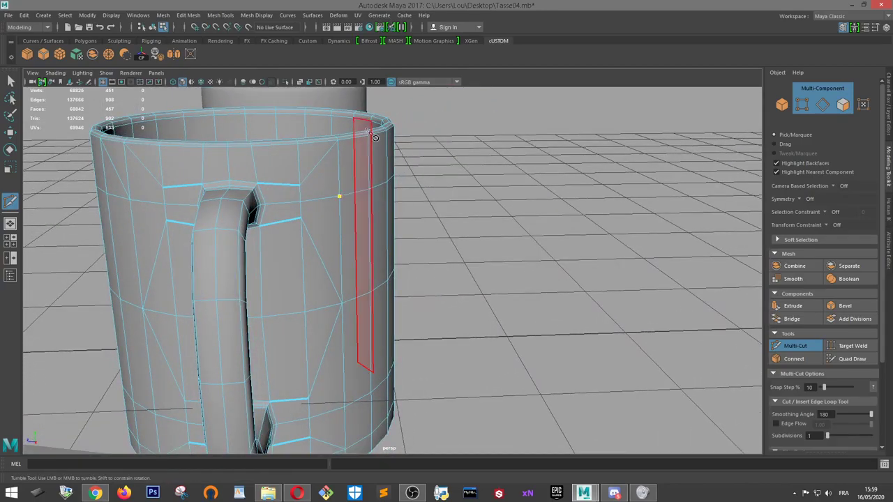
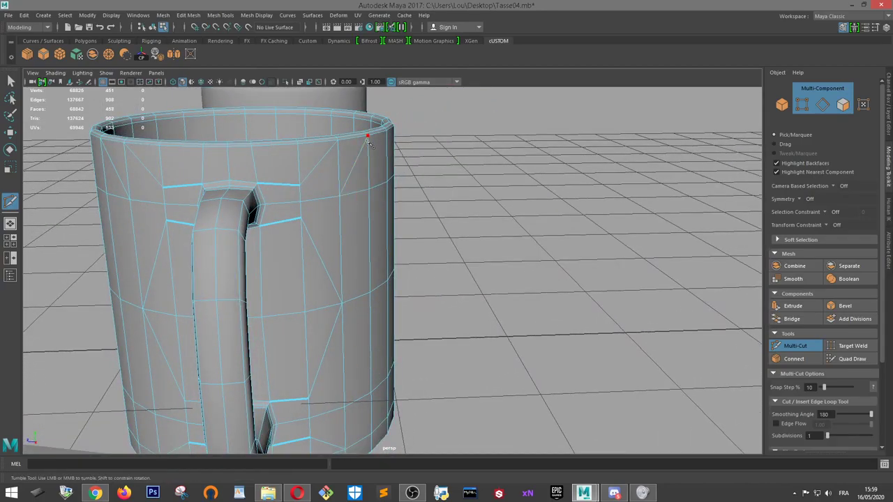
left_click(368, 138)
Delete the part of the upper horizontal edge loop that runs around the mug's body beyond the new diagonal cuts
key("w")
double_click(357, 197)
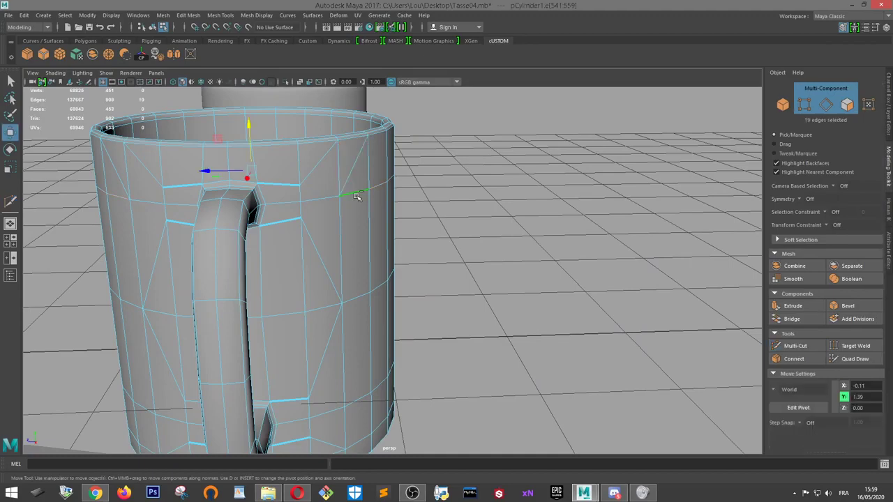
key("Delete")
left_click_drag(357, 197, 375, 226, "alt")
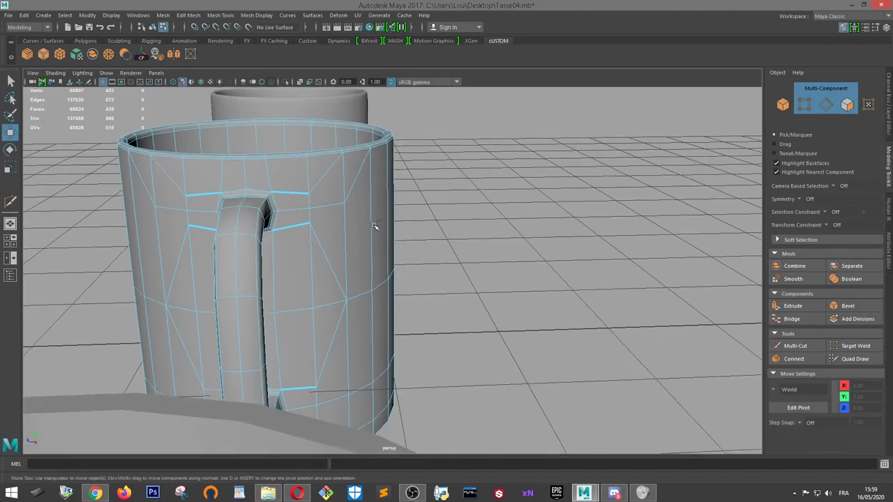
Undo the upper edge loop section's deletion, try deleting it again, and undo to compare the mug's shape with and without it
key("ctrl+z")
left_click_drag(236, 206, 236, 227, "alt")
right_click_drag(112, 241, 133, 257, "alt")
middle_click_drag(133, 257, 411, 258, "alt")
right_click_drag(411, 257, 417, 305, "alt")
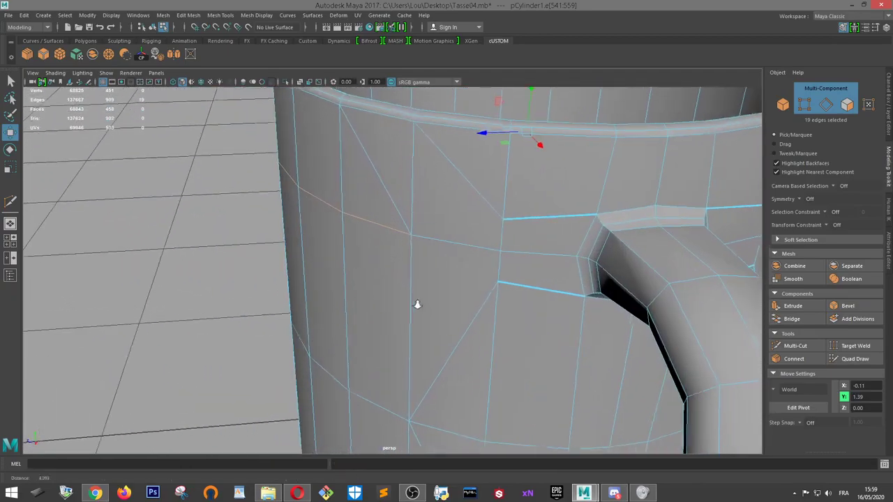
key("ctrl+Delete")
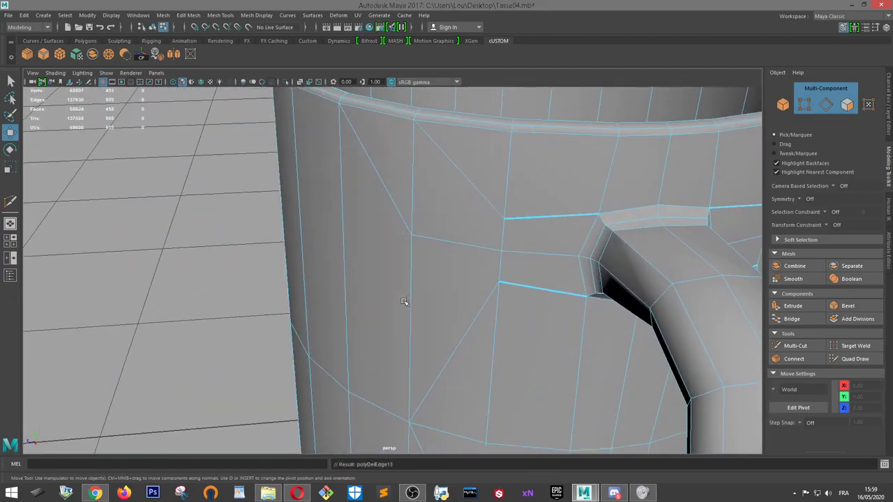
key("ctrl+z")
left_click_drag(397, 300, 397, 286, "alt")
right_click_drag(397, 286, 411, 279, "alt")
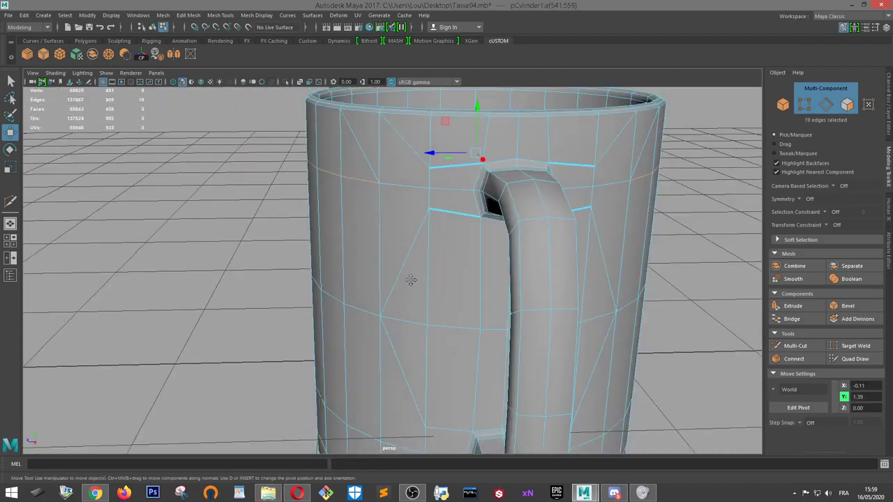
middle_click_drag(411, 279, 420, 342, "alt")
left_click_drag(420, 341, 453, 335, "alt")
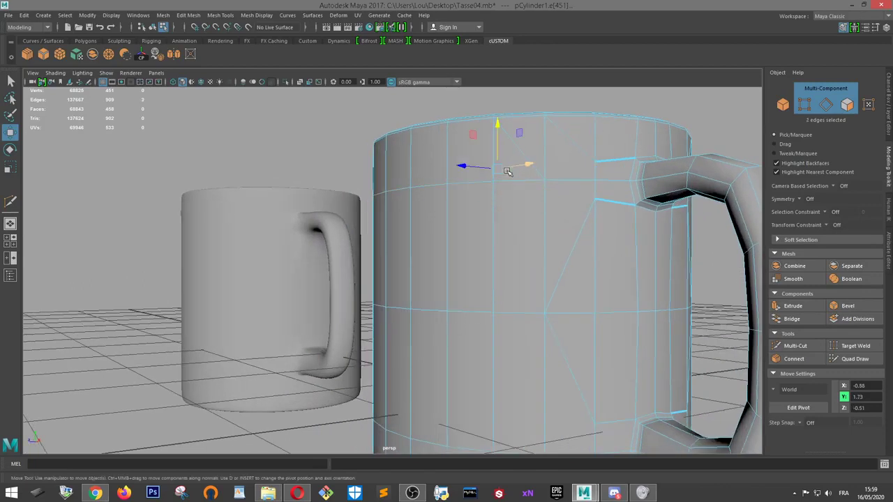
Try raising the upper edge loop section and deleting it, and undo both changes
left_click_drag(514, 158, 513, 155)
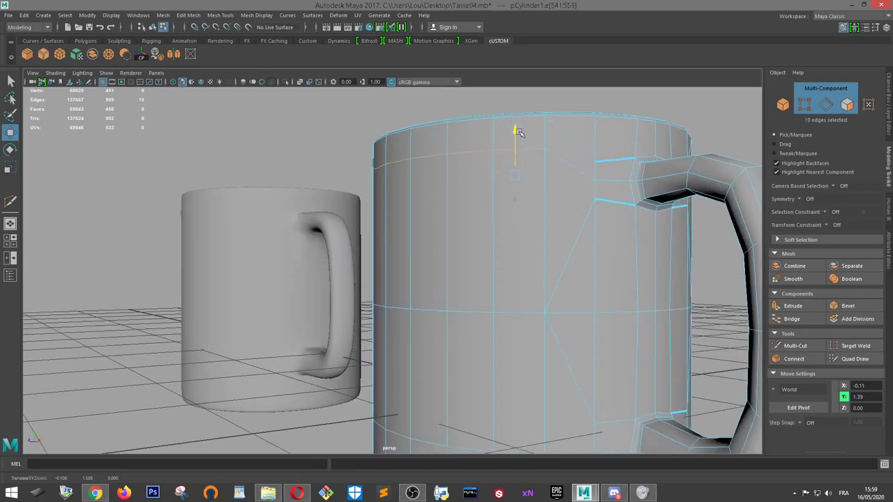
key("ctrl+Delete")
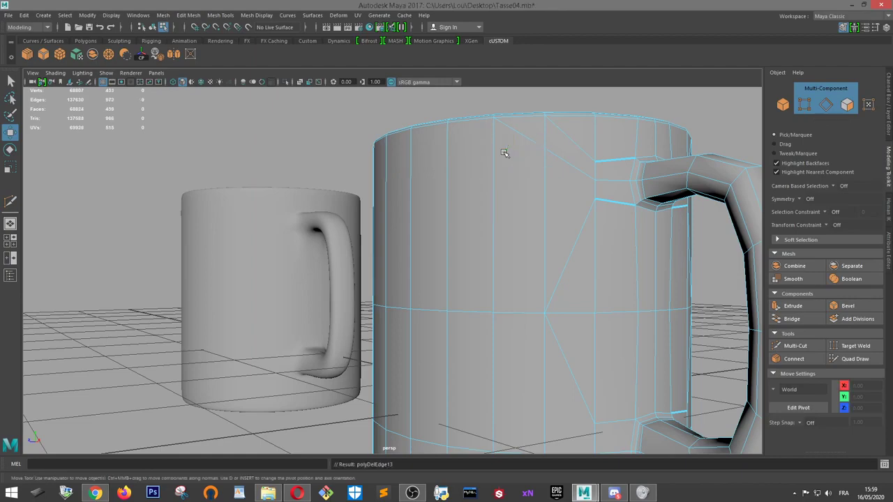
left_click_drag(505, 152, 554, 168, "alt")
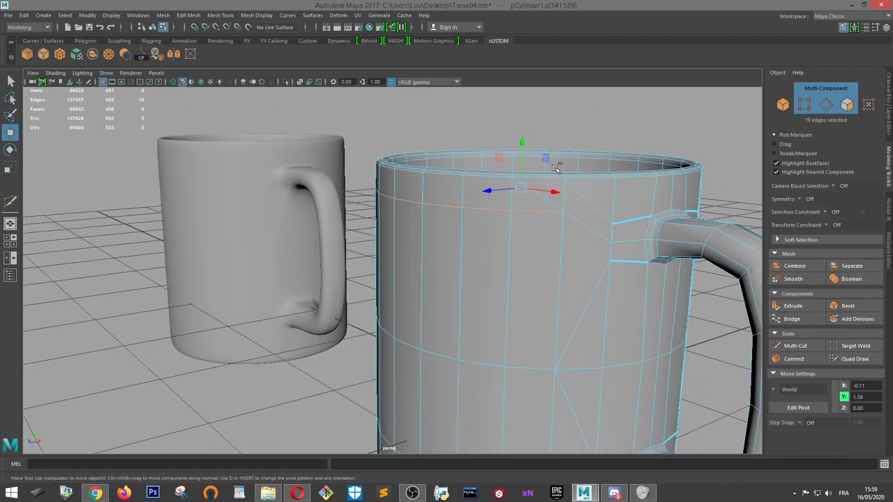
key("ctrl+z")
Delete the upper edge loop section around the mug's body and the matching section of the horizontal loop near the base
key("ctrl+Delete")
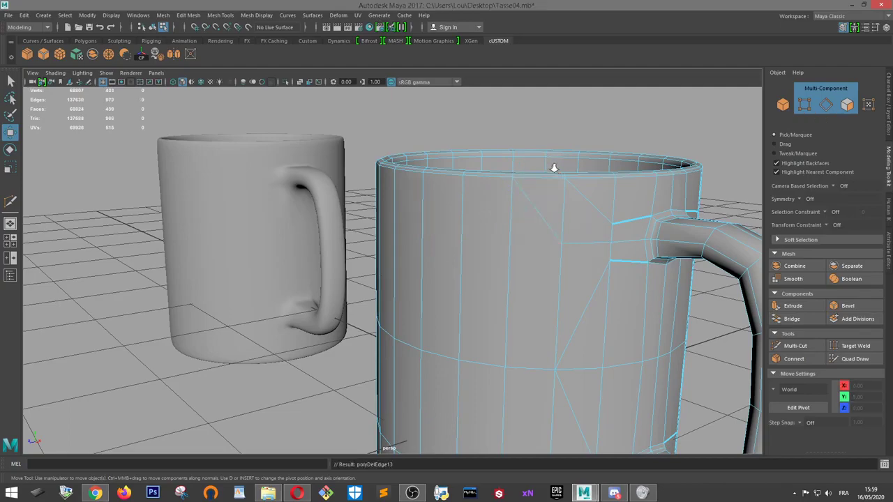
left_click_drag(553, 168, 458, 199, "alt")
left_click_drag(527, 248, 485, 290, "alt")
double_click(421, 292)
right_click_drag(485, 290, 627, 325, "alt")
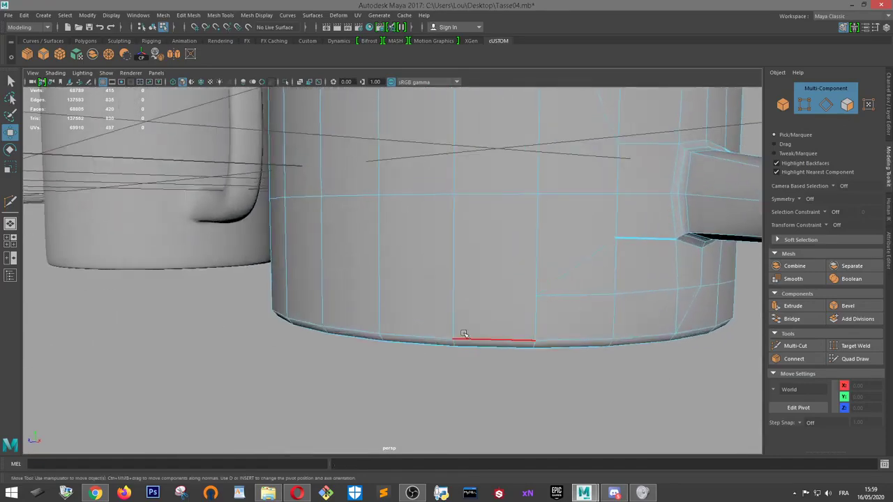
Multi-Cut a diagonal edge from the end of the base loop to the mug's bottom edge on each side of the handle
left_click(795, 346)
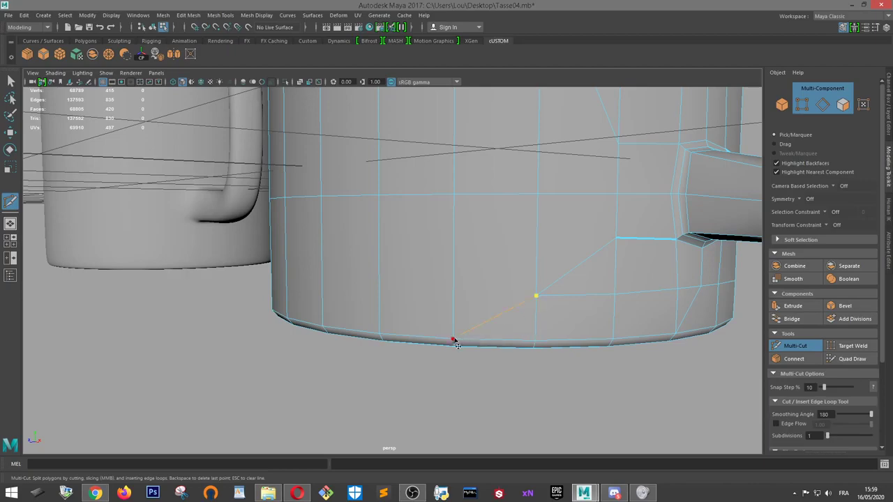
left_click_drag(598, 249, 429, 276, "alt")
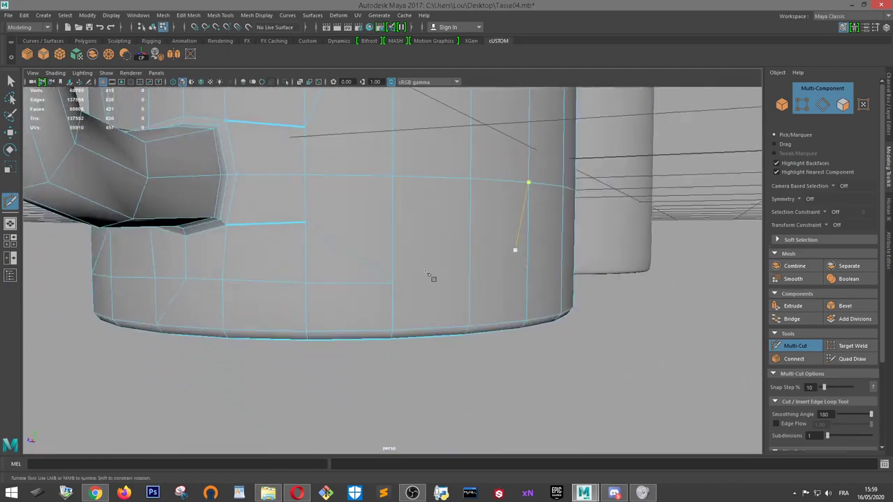
left_click(471, 326)
Multi-Cut a diagonal from the lower handle joint's horizontal loop down to the end of the base loop on each side of the handle
mouse_move(471, 327)
left_mouse_down("alt")
mouse_move(480, 281)
mouse_move(514, 225)
mouse_move(516, 183)
left_mouse_up("alt")
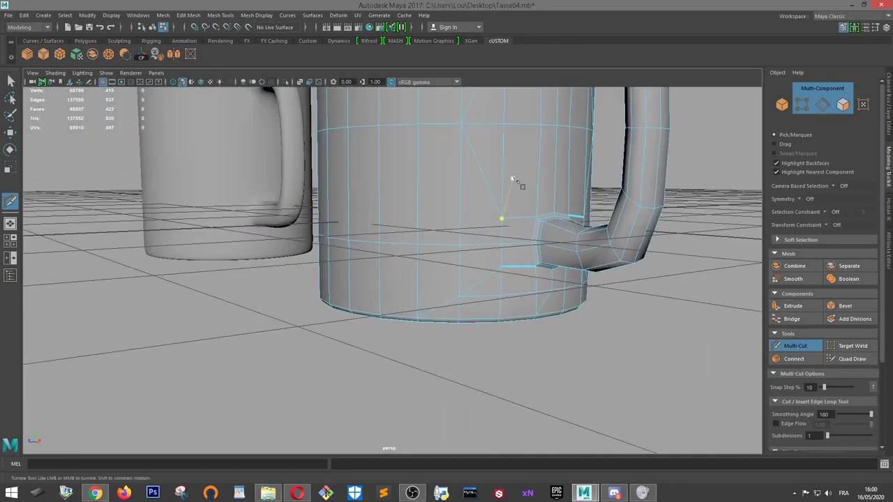
middle_click_drag(517, 183, 466, 267, "alt")
right_click_drag(464, 266, 458, 274, "alt")
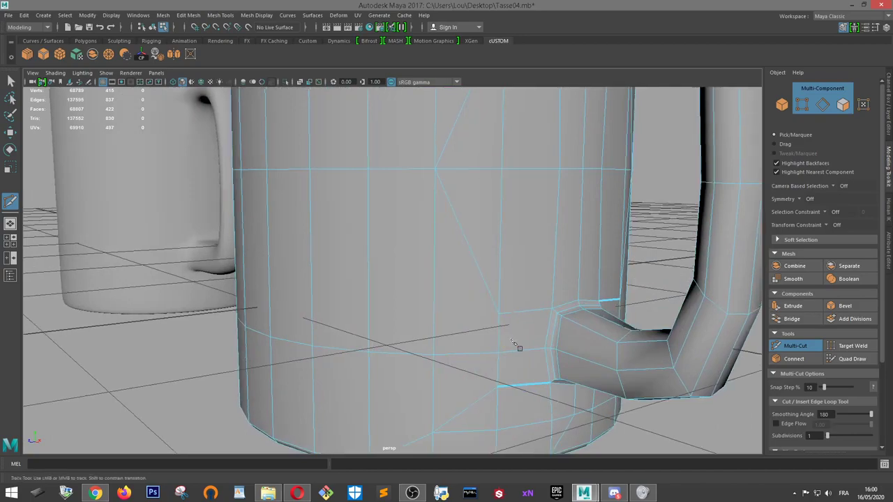
middle_click_drag(519, 351, 499, 319, "alt")
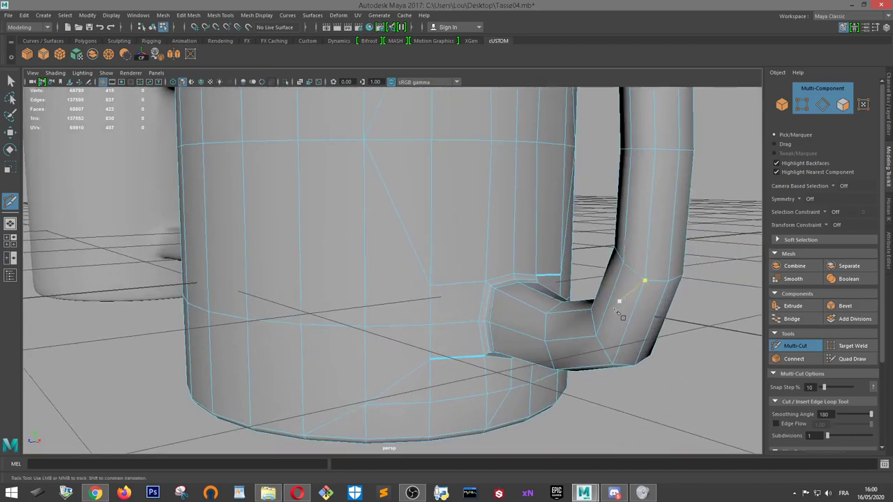
left_click_drag(578, 323, 421, 262, "alt")
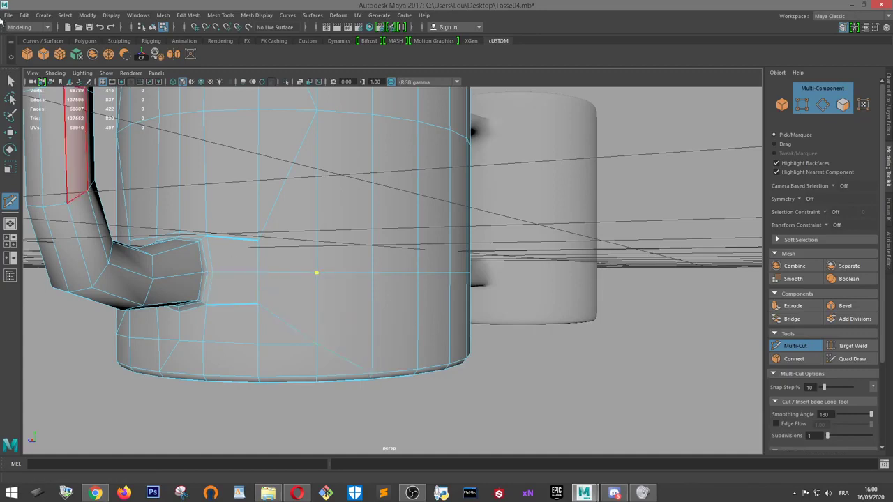
left_click(10, 80)
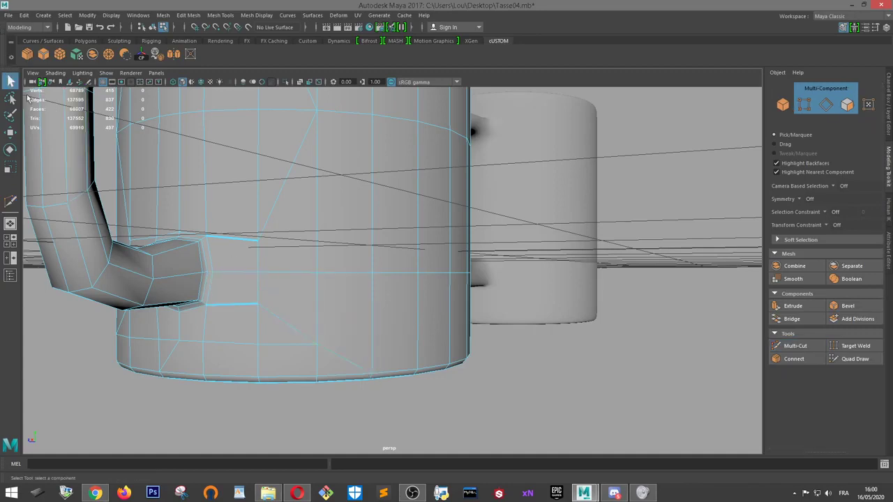
left_click(803, 345)
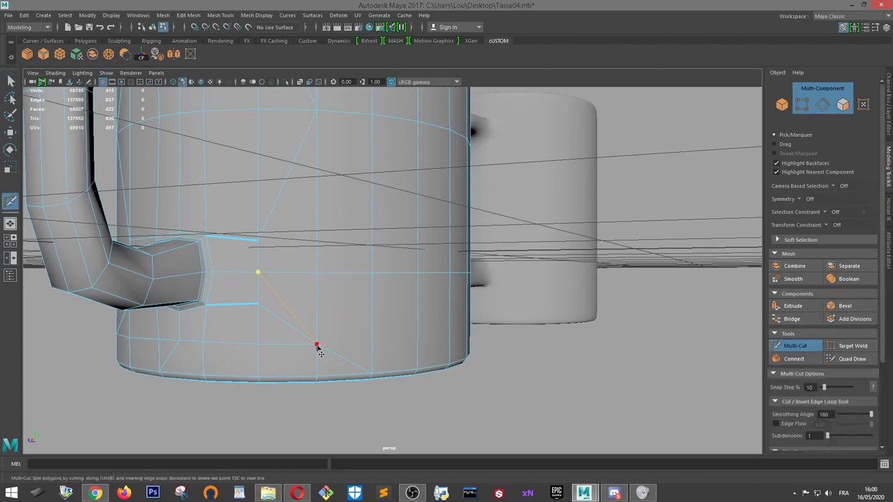
left_click_drag(202, 297, 282, 293, "alt")
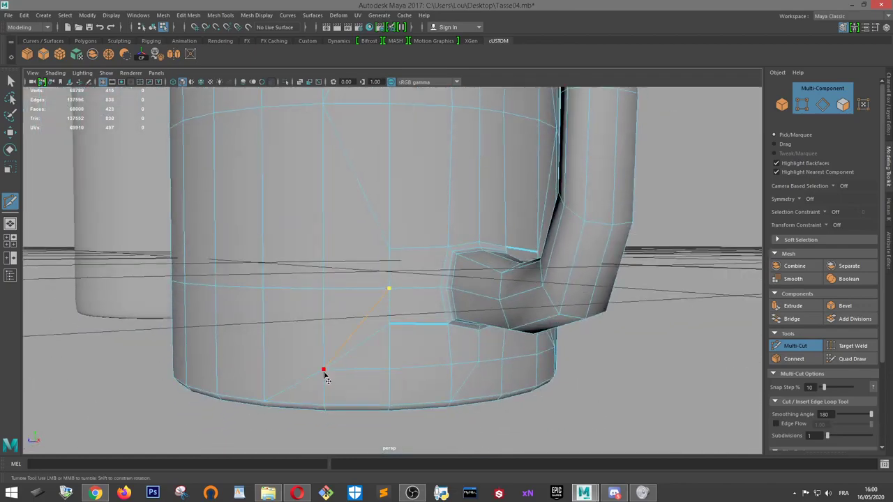
Delete the part of the lower handle joint's horizontal edge loop that runs around the mug's body beyond the diagonals
left_click(300, 287, "ctrl")
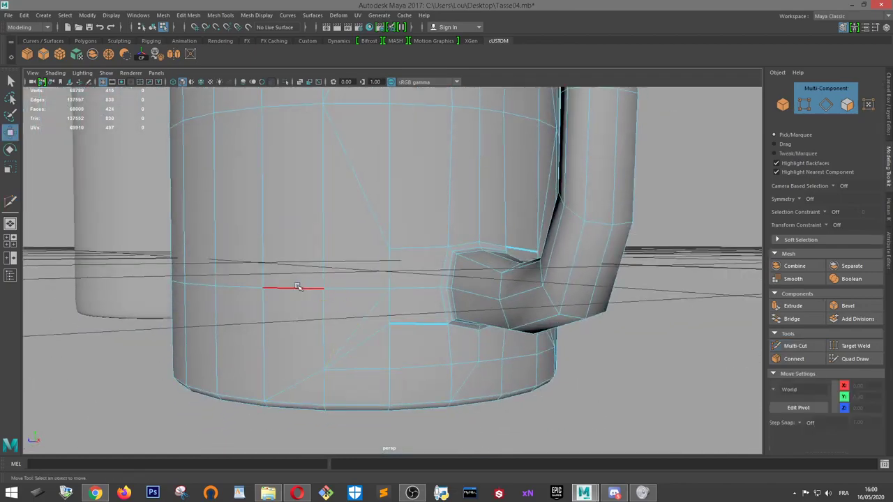
key("w")
key("Delete")
key("y")
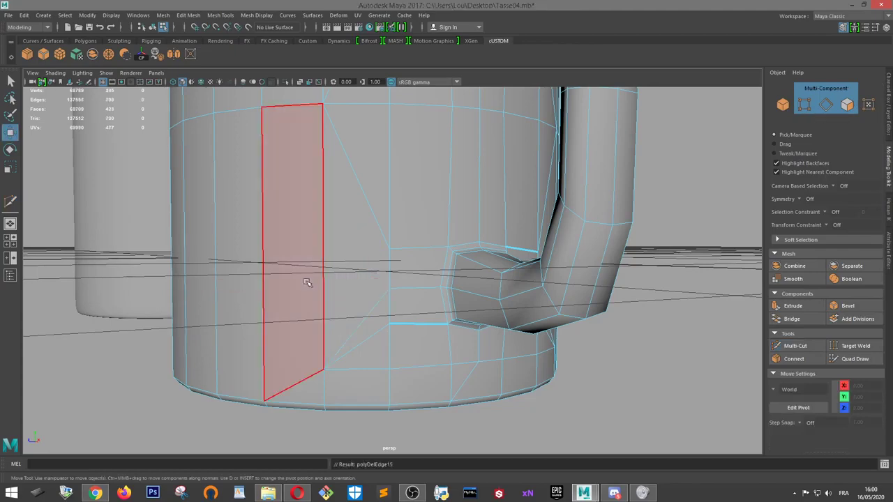
Delete the part of the middle horizontal edge loop that runs around the mug's body away from the handle
left_click_drag(406, 212, 371, 238, "alt")
left_click_drag(313, 221, 443, 281, "alt")
right_click_drag(443, 281, 409, 273, "alt")
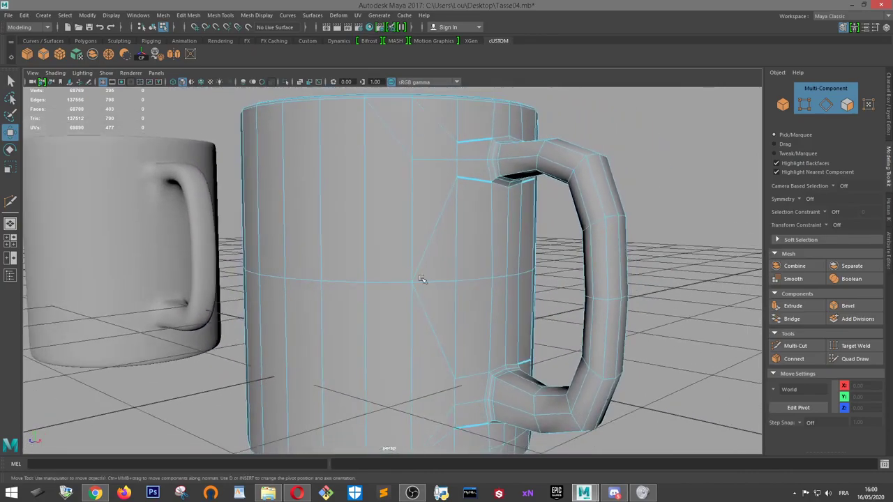
left_click_drag(433, 284, 351, 282, "alt")
right_click_drag(350, 225, 342, 199)
double_click(416, 259)
left_click_drag(417, 259, 343, 164, "alt")
key("Delete")
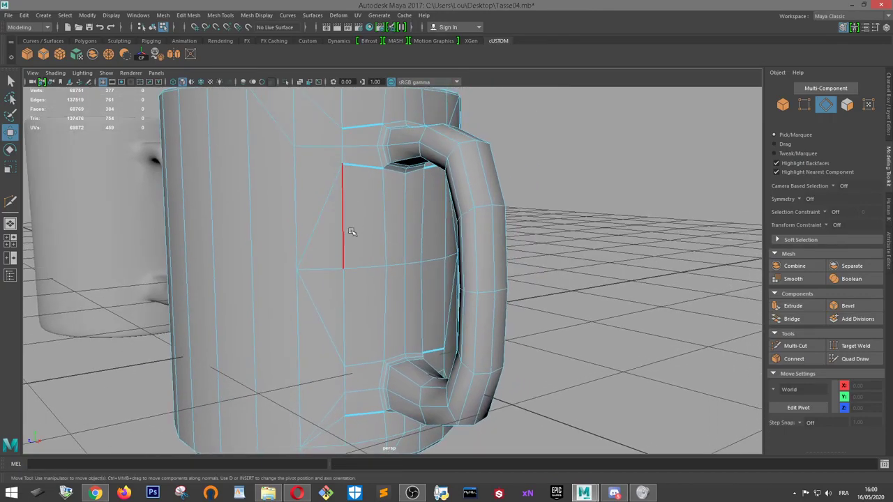
Multi-Cut diagonals from the middle loop to both handle joints' corners, and delete the edge below the upper joint with its outer diagonal
left_click(791, 346)
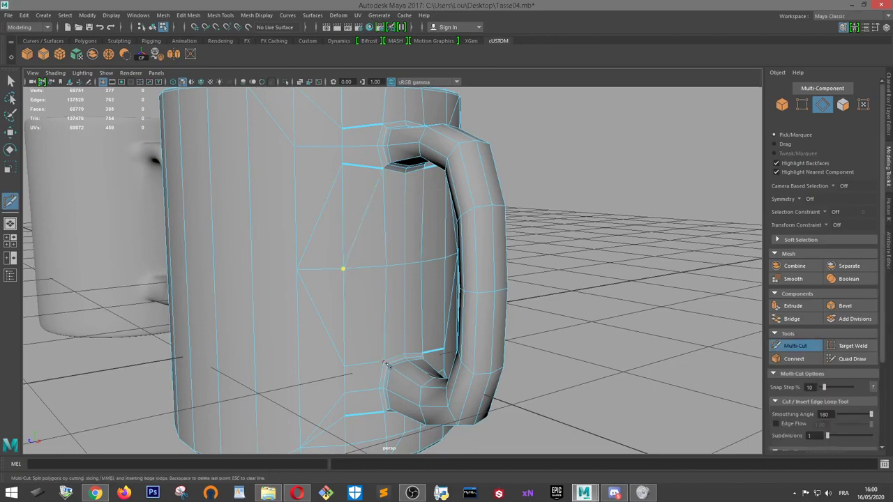
key("w")
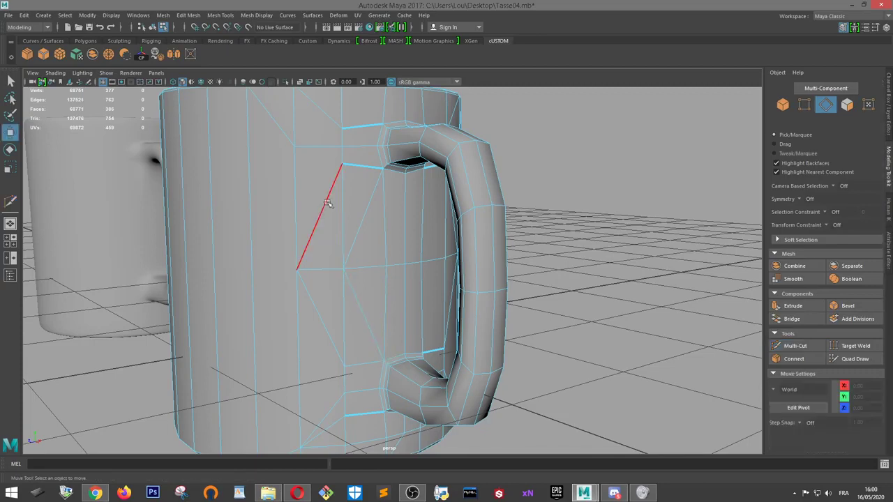
left_click(355, 168)
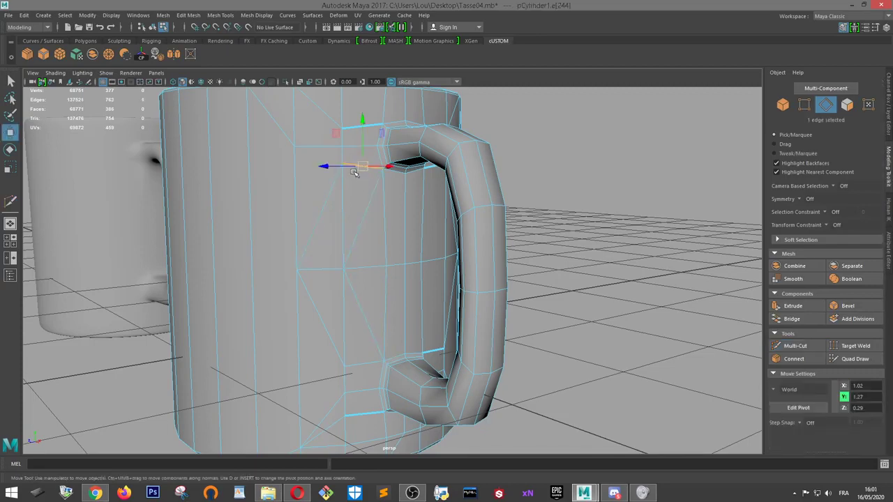
left_click(324, 308, "shift")
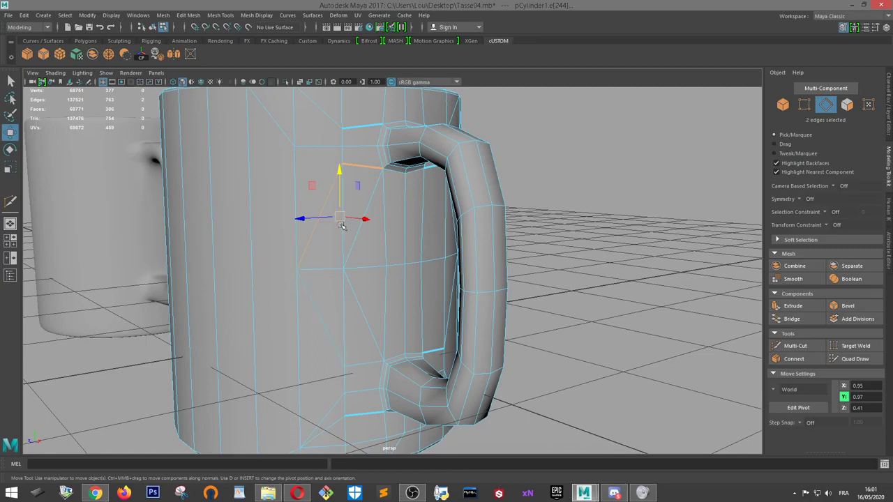
key("Delete")
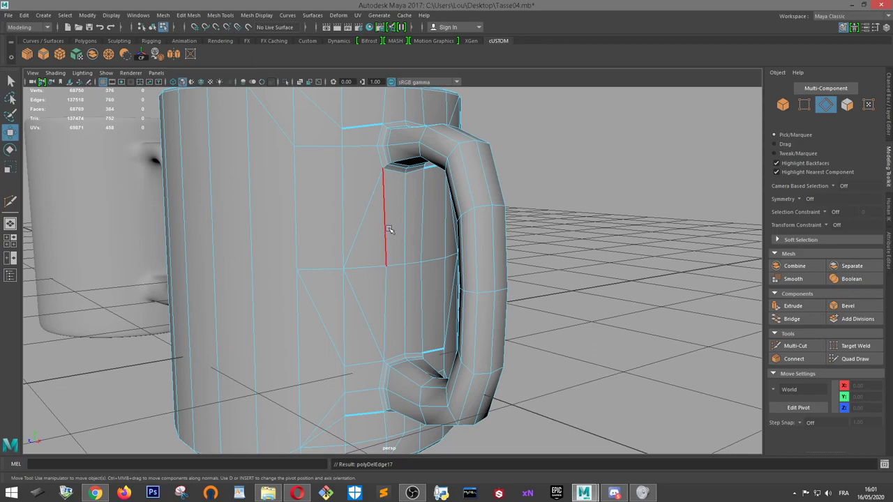
Try deleting the two vertical edges between the handle joints' corners and a neighbouring edge beside the lower joint
left_click(388, 229)
left_click(386, 302, "shift")
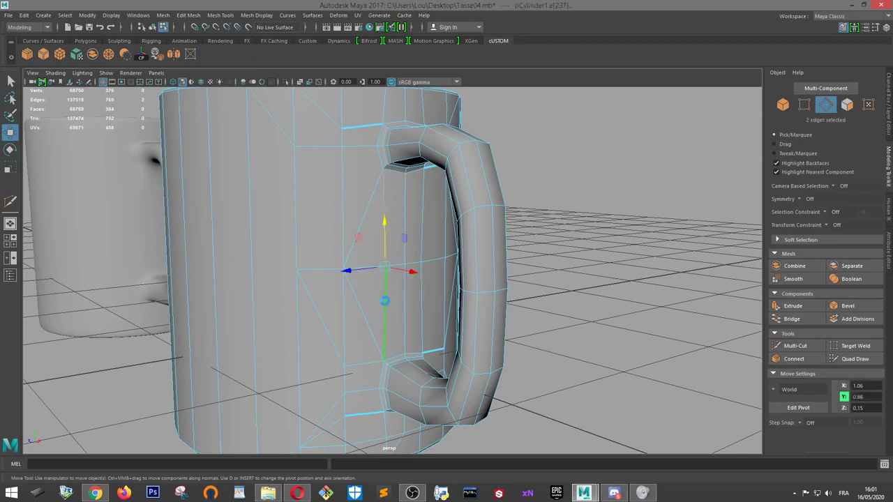
key("Delete")
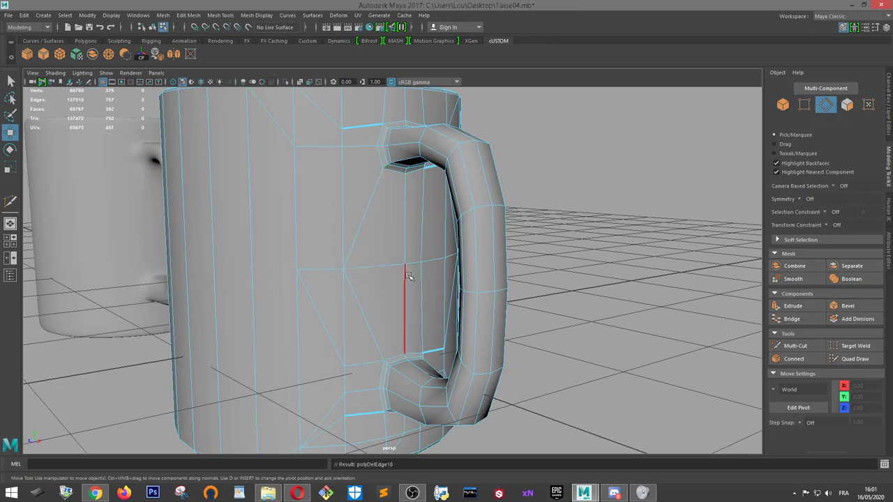
left_click(352, 329)
key("Delete")
Select the whole mug in object mode and examine the shading beside the handle
left_click_drag(414, 374, 369, 312, "alt")
right_click_drag(369, 311, 300, 328, "alt")
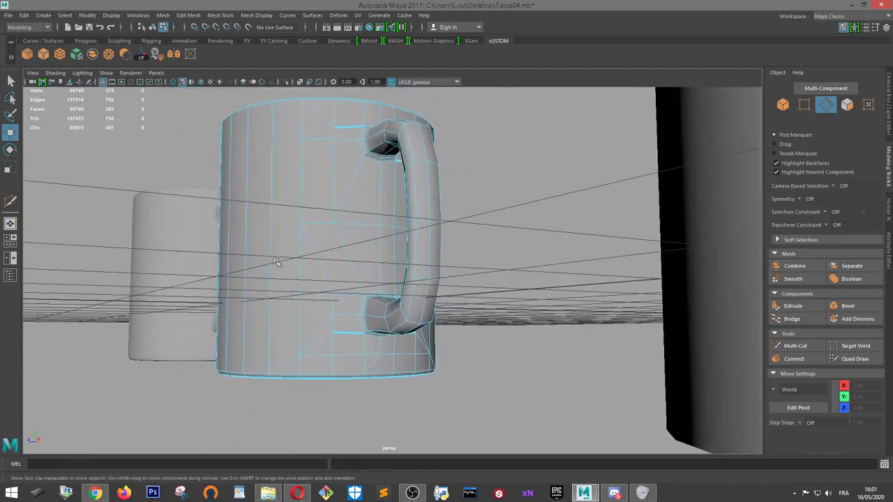
right_click_drag(273, 219, 319, 210)
left_click_drag(320, 209, 480, 226, "alt")
left_click(412, 222)
key("f")
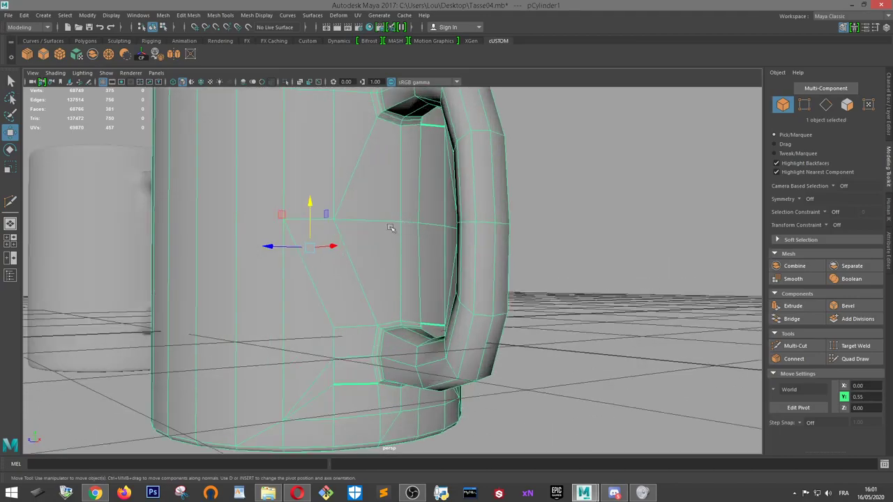
left_click_drag(388, 225, 359, 253, "alt")
Undo the object selection and the last edge deletions beside the handle
key("ctrl+z")
key("ctrl+z")
key("ctrl+z")
key("ctrl+z")
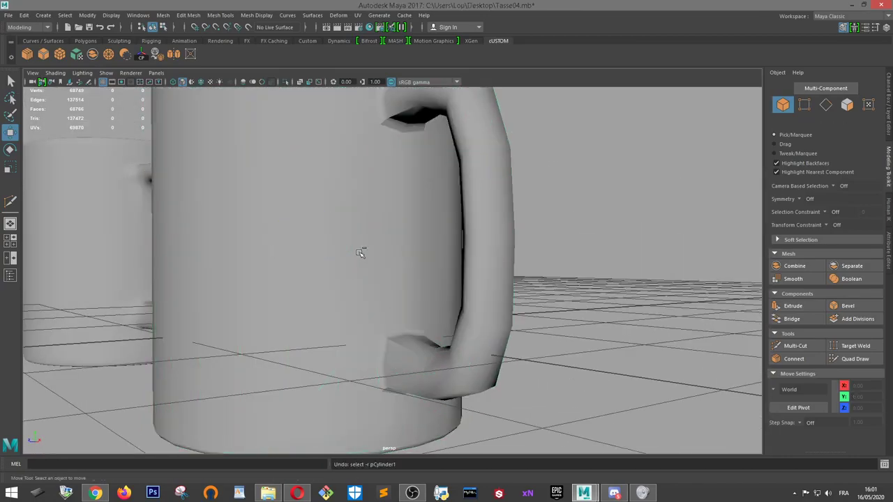
key("ctrl+z")
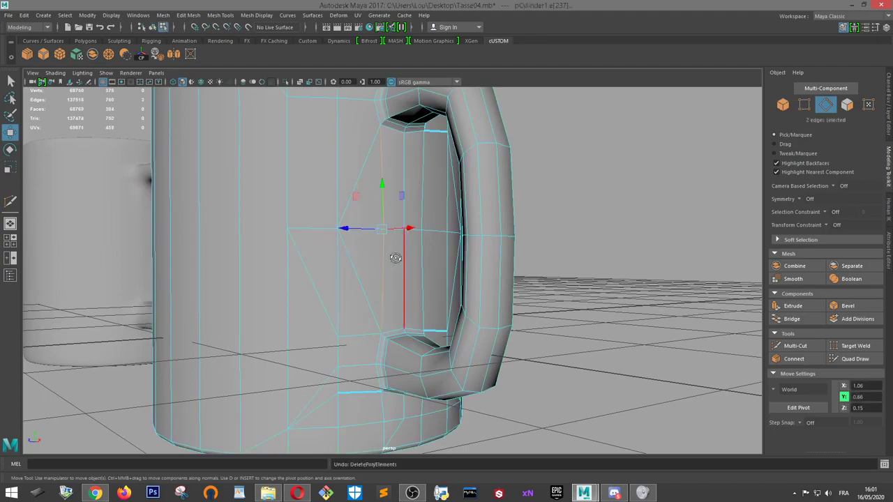
On the handle's other side, Multi-Cut a diagonal from the middle loop to the upper joint's corner, and delete the outer diagonal and the edge below that joint
left_click_drag(396, 257, 423, 285, "alt")
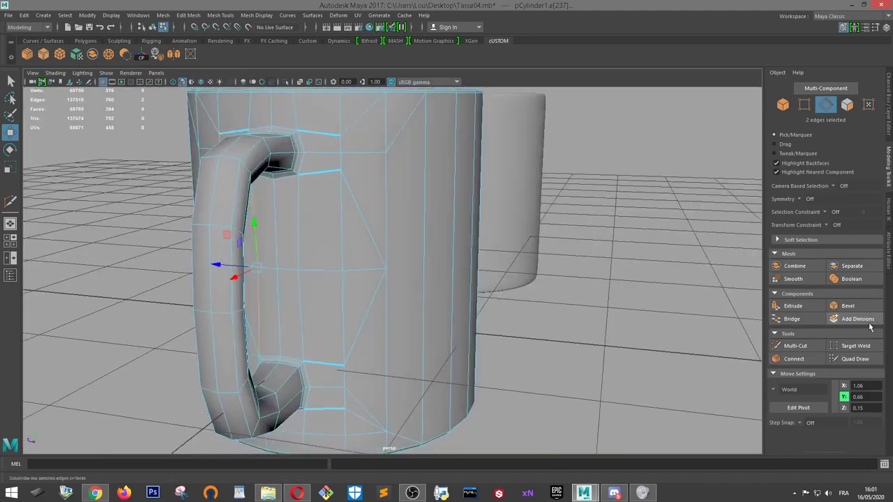
left_click(794, 346)
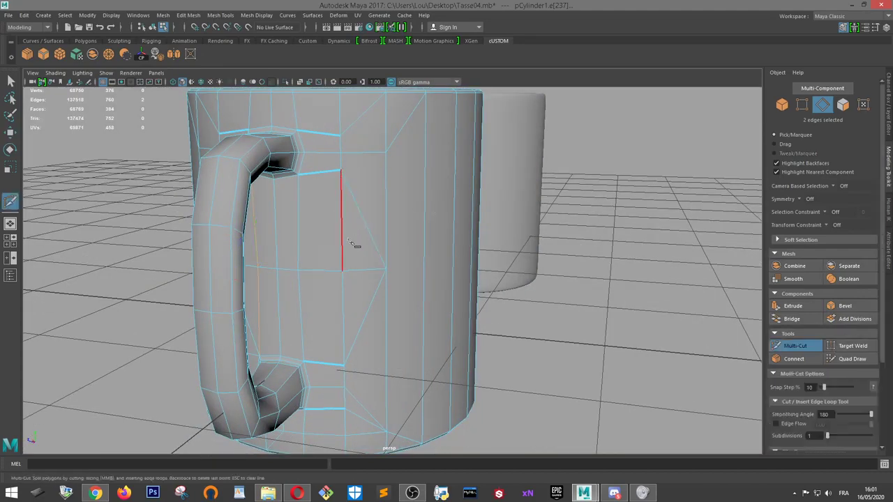
right_click(302, 180)
left_click_drag(304, 180, 409, 205, "alt")
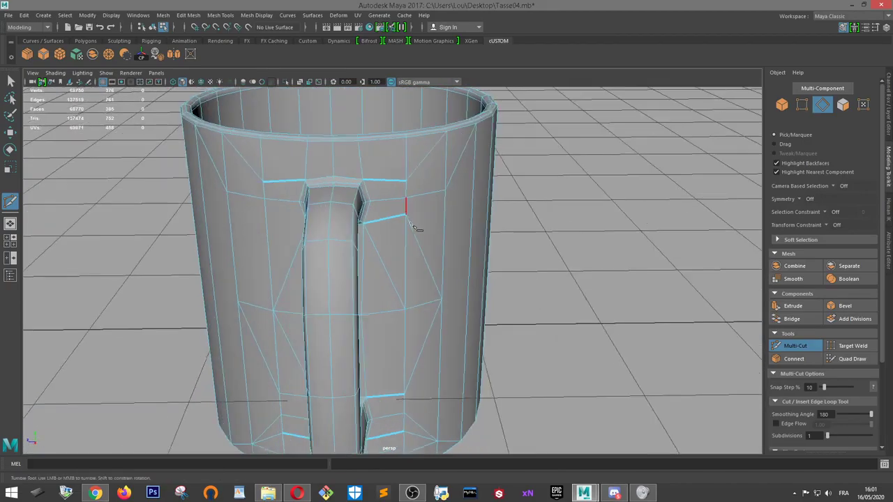
key("w")
left_click(424, 255)
left_click(381, 232, "shift")
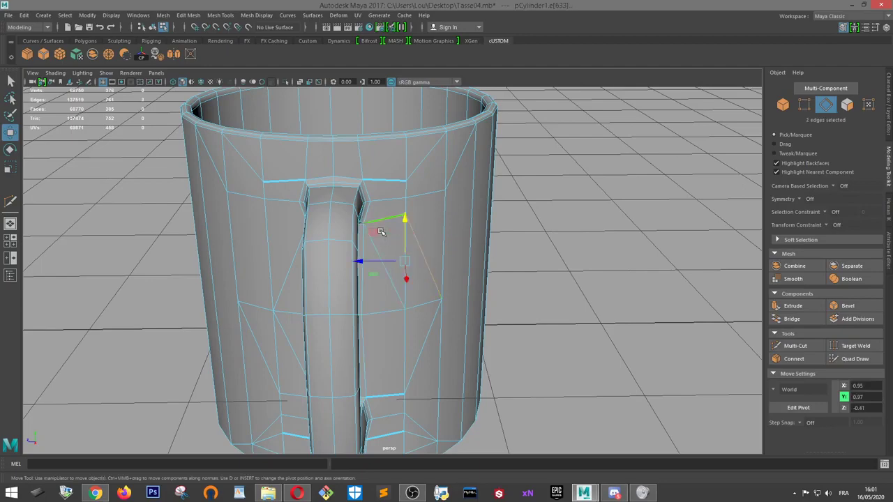
key("ctrl+Delete")
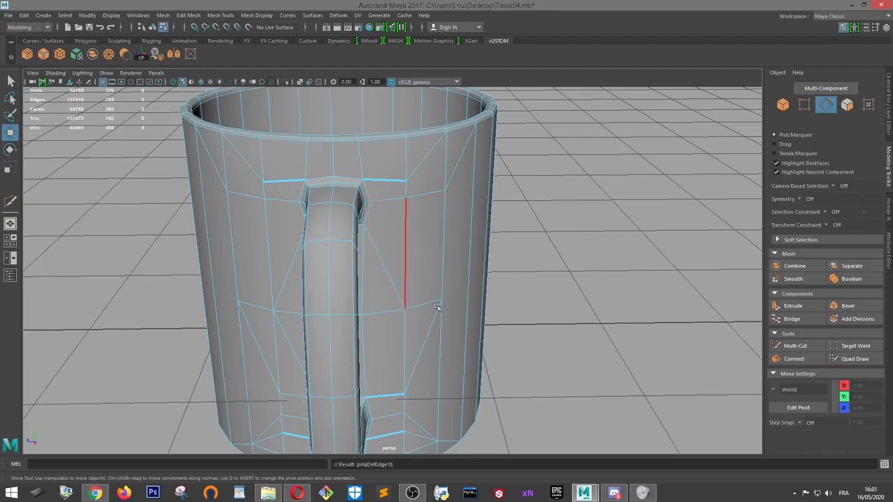
On the same side, Multi-Cut a diagonal from the middle loop's vertex to the upper corner of the lower handle joint
left_click_drag(438, 309, 416, 303, "alt")
middle_click_drag(417, 303, 436, 244, "alt")
scroll(436, 245, "up", 2)
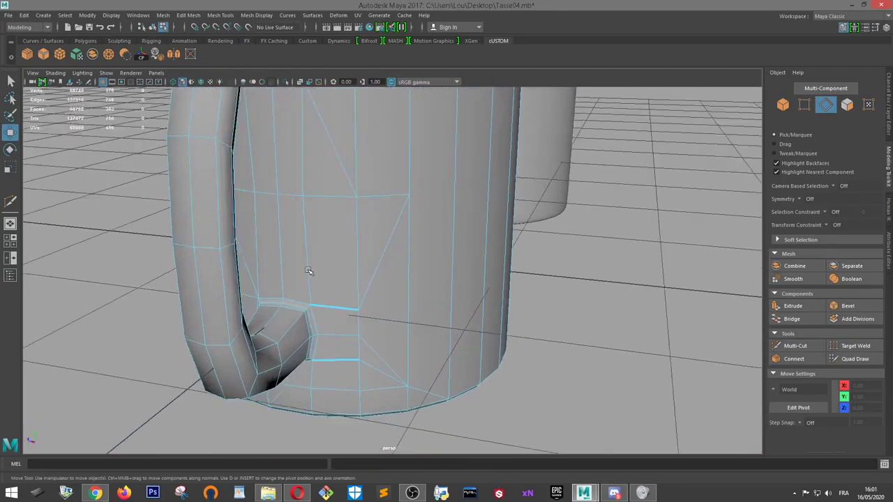
left_click(794, 346)
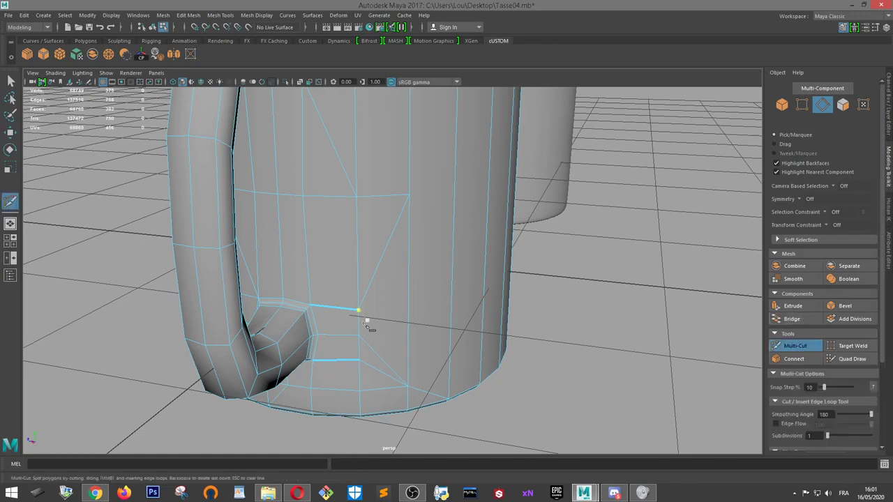
left_click(357, 199)
left_click_drag(327, 213, 404, 275, "alt")
key("w")
left_click(404, 275)
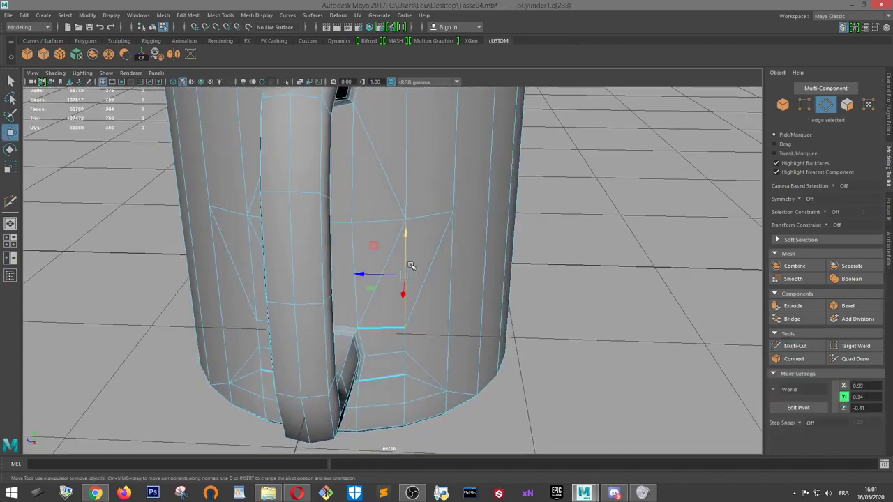
On both sides of the handle, delete the outer diagonal and the short horizontal edge running to the lower joint's upper corner
right_click_drag(415, 210, 405, 176, "alt")
left_click_drag(405, 176, 487, 239, "alt")
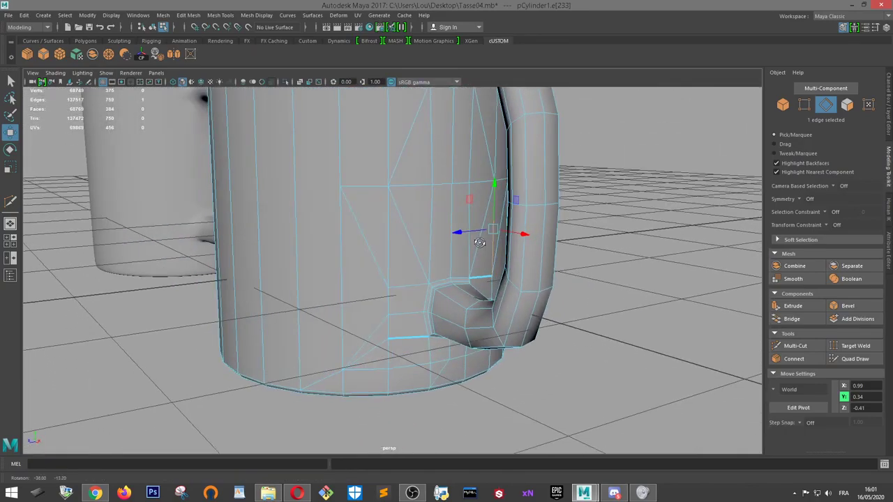
scroll(454, 277, "up", 3)
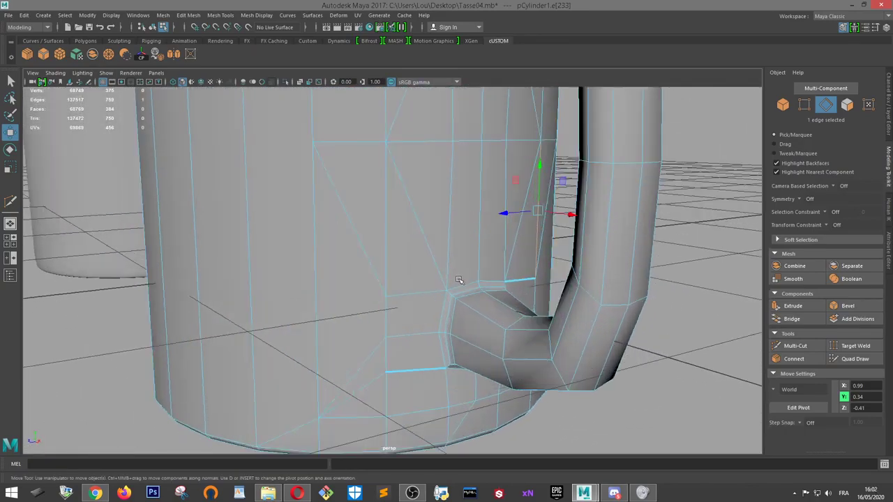
right_click_drag(454, 276, 315, 229, "alt")
middle_click_drag(418, 211, 414, 283, "alt")
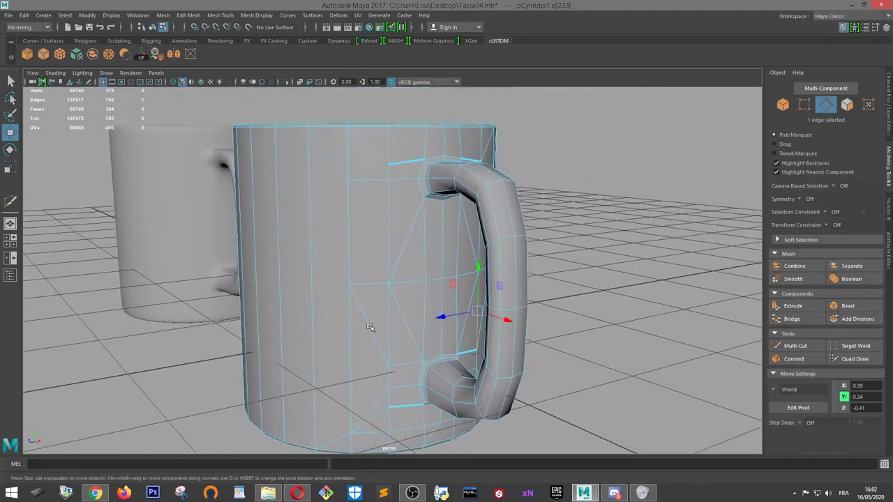
left_click(408, 370, "shift")
key("Delete")
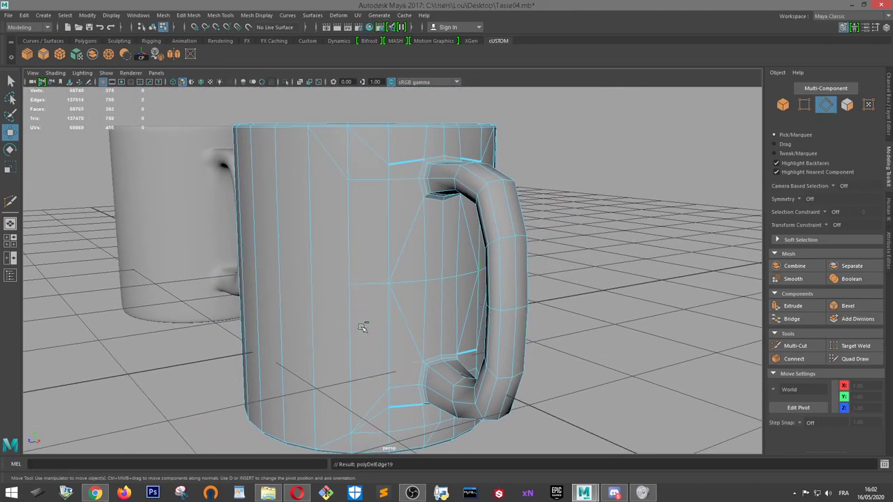
left_click_drag(407, 361, 515, 348, "alt")
left_click(409, 384)
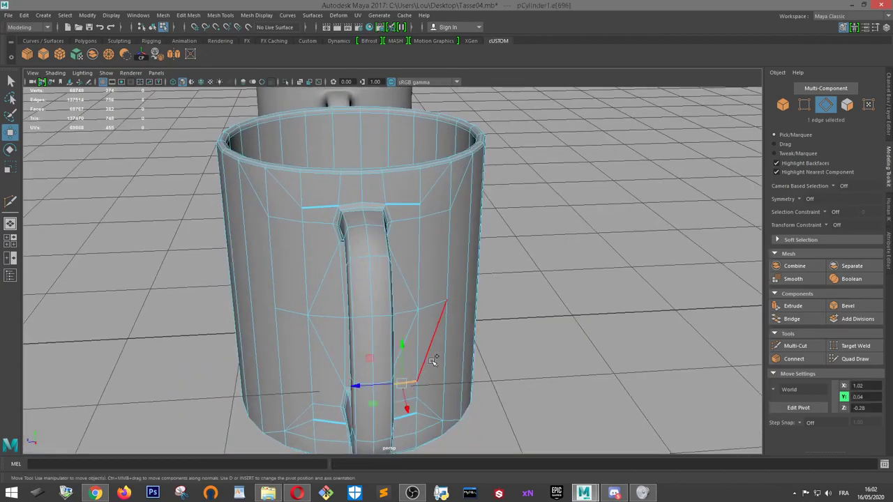
left_click(433, 362, "shift")
key("Delete")
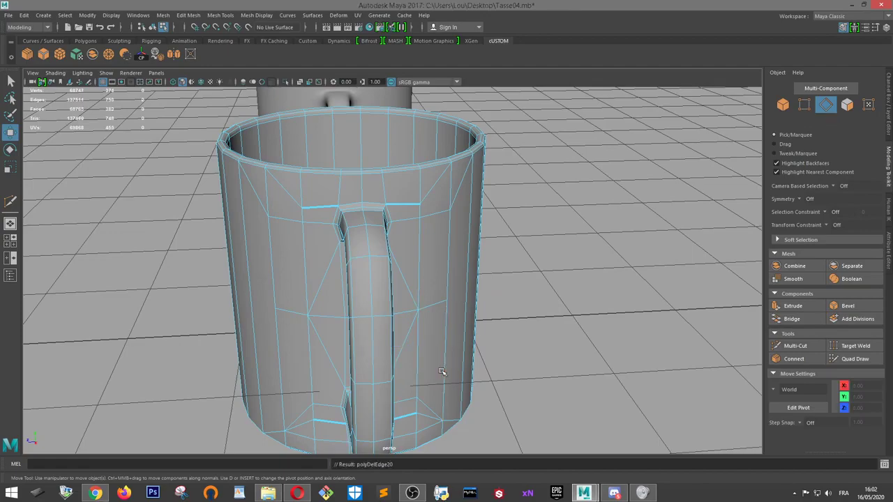
Examine the mug's remaining edges and its shading around the handle in object mode
left_click_drag(398, 391, 429, 380, "alt")
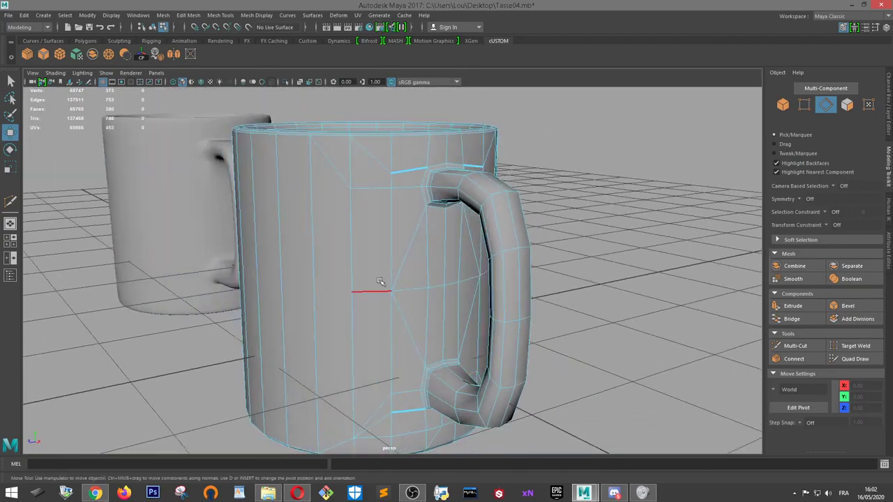
scroll(387, 283, "down", 2)
left_click_drag(389, 283, 424, 280, "alt")
mouse_move(427, 283)
right_mouse_down("alt")
mouse_move(463, 298)
mouse_move(430, 291)
right_mouse_up("alt")
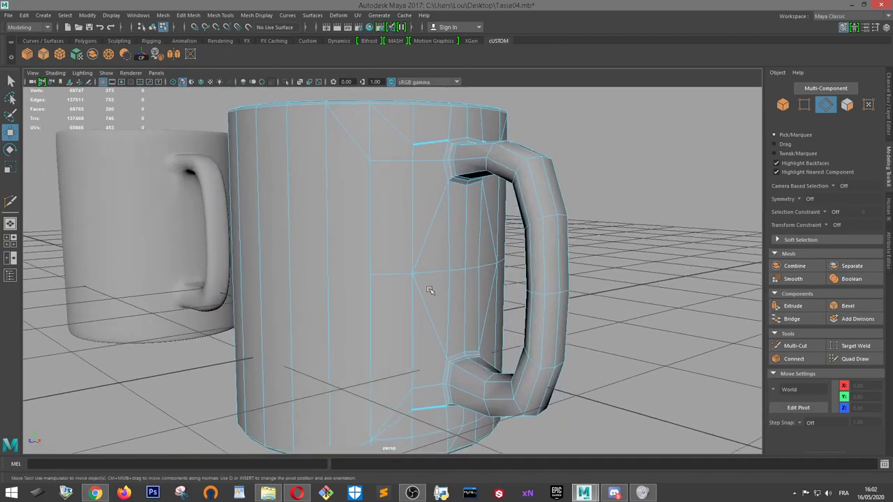
left_click_drag(388, 275, 414, 294, "alt")
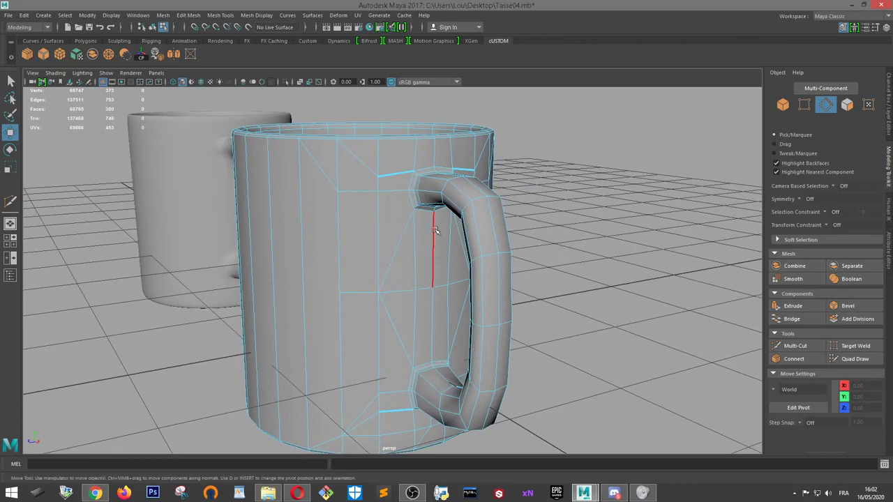
left_click_drag(436, 238, 372, 245, "alt")
right_click(330, 223)
right_click_drag(346, 219, 347, 218)
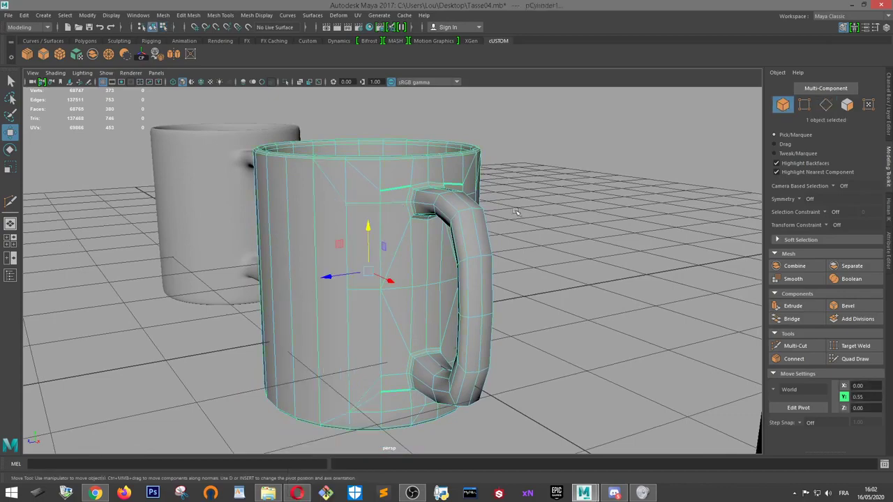
left_click(547, 215)
left_click_drag(533, 267, 545, 264, "alt")
left_click(383, 252)
key("f")
left_click_drag(388, 257, 409, 193, "alt")
right_click_drag(409, 193, 463, 226, "alt")
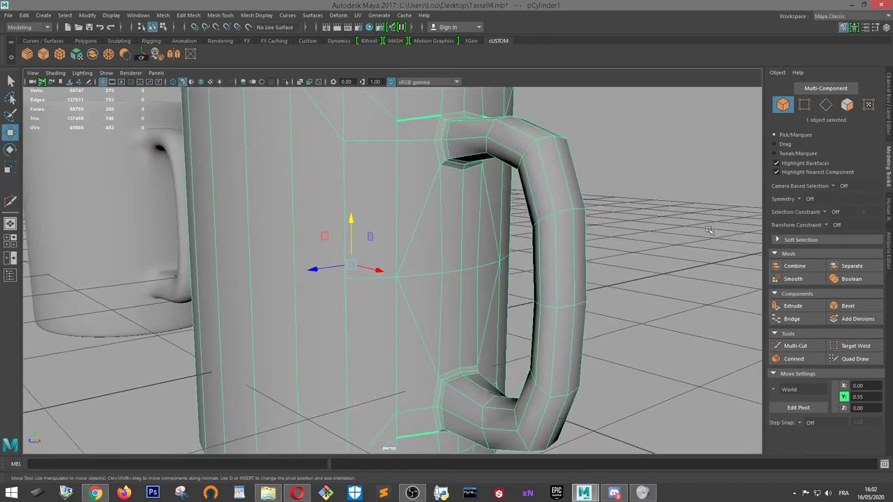
Target Weld the vertices beside the upper handle joint upward on both sides, merging the outer ones into the rim
left_click(856, 347)
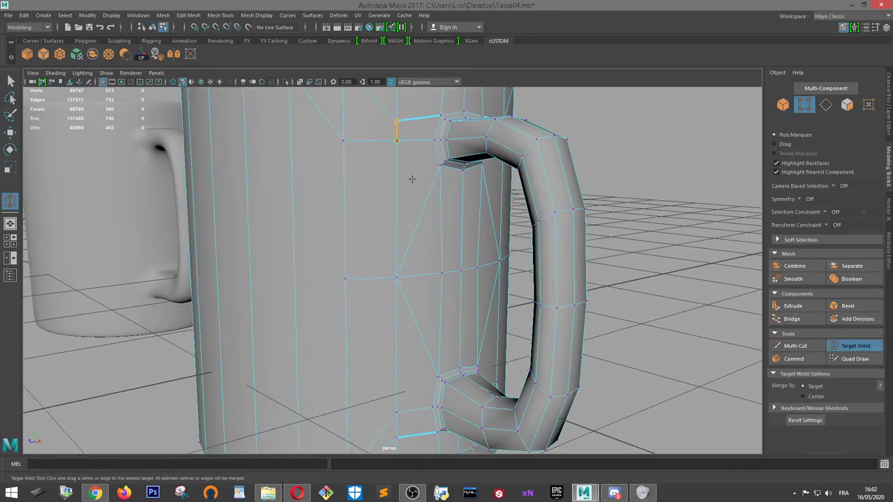
left_click_drag(412, 180, 432, 167, "alt")
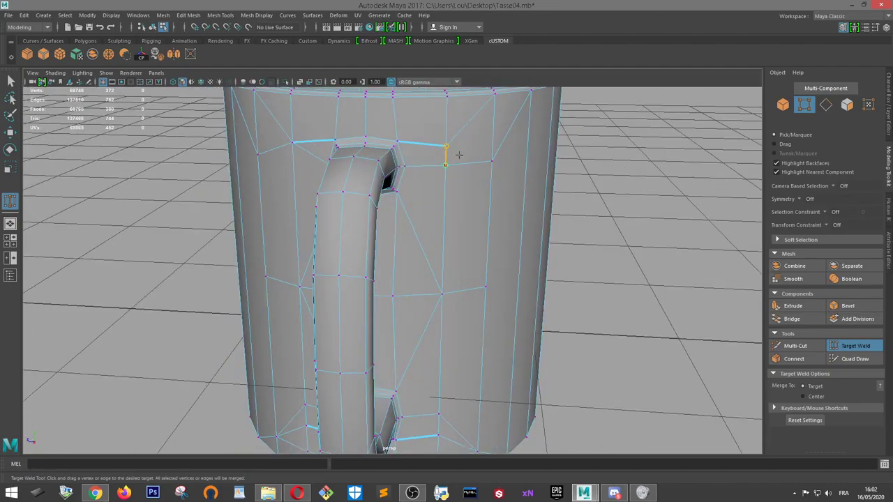
left_click_drag(498, 144, 492, 195, "alt")
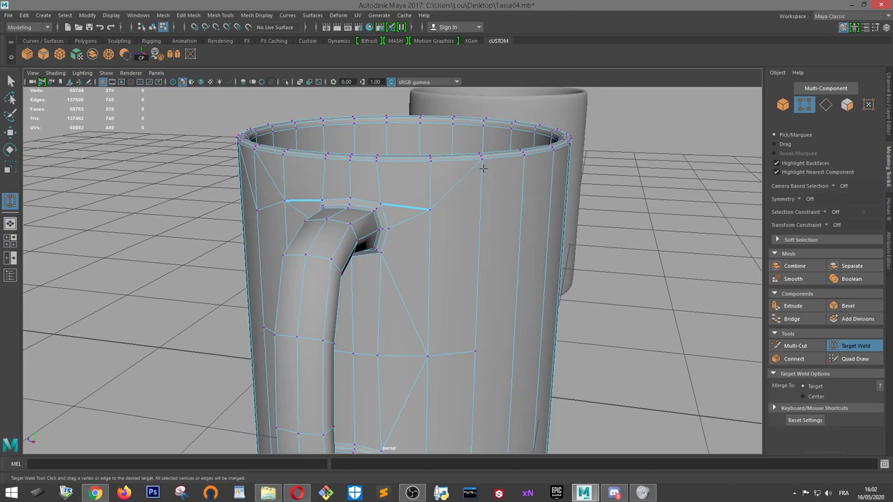
left_click_drag(483, 168, 269, 203, "alt")
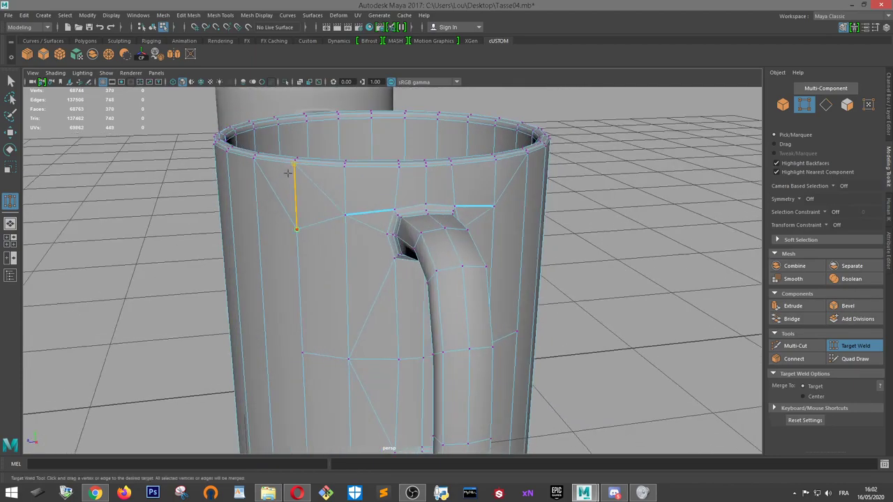
left_click_drag(330, 248, 412, 198, "alt")
Target Weld the outer vertex beside the lower handle joint onto the corner vertex below it on both sides
left_click_drag(407, 263, 406, 245, "alt")
scroll(400, 303, "up", 3)
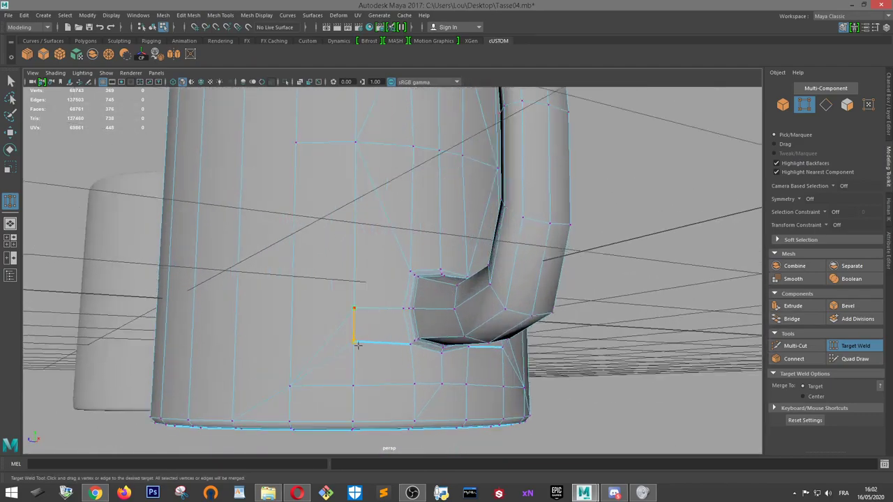
left_click_drag(361, 344, 373, 261, "alt")
middle_click_drag(417, 224, 410, 277, "alt")
scroll(410, 276, "up", 3)
left_click_drag(411, 275, 452, 269, "alt")
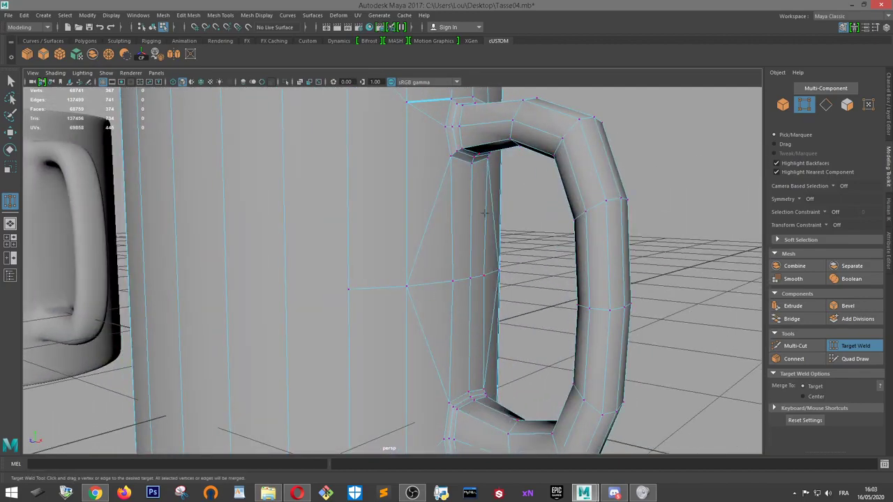
Delete the horizontal middle-loop edges on the mug wall behind and beside the handle
mouse_move(484, 213)
left_mouse_down("alt")
mouse_move(505, 209)
mouse_move(450, 209)
mouse_move(469, 217)
left_mouse_up("alt")
scroll(475, 228, "up", 2)
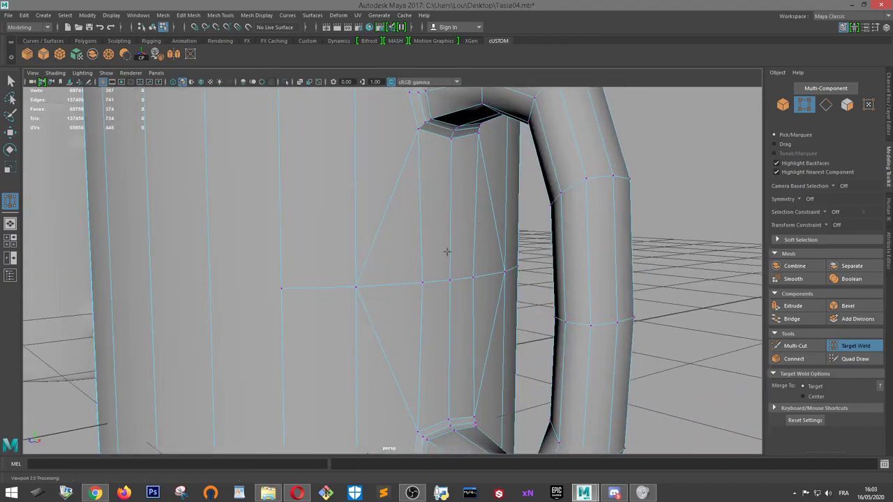
key("w")
right_click_drag(427, 251, 424, 202)
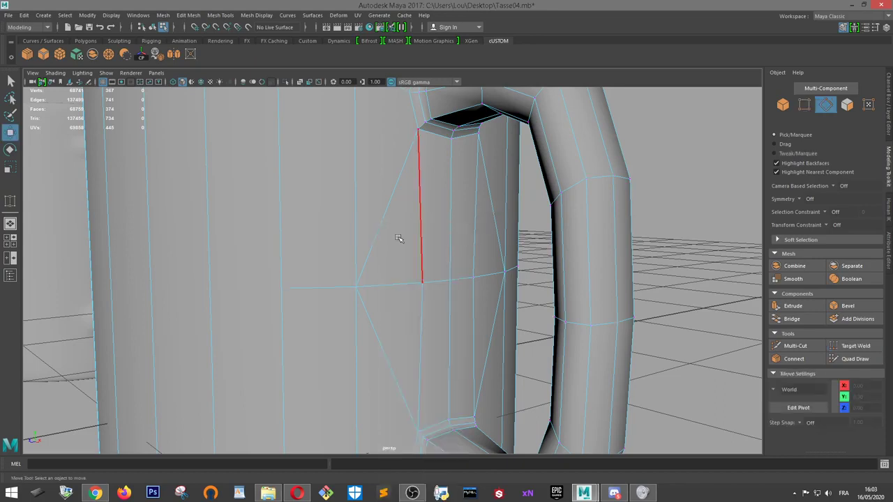
left_click(335, 279)
double_click(405, 280, "shift")
left_click(515, 270, "shift")
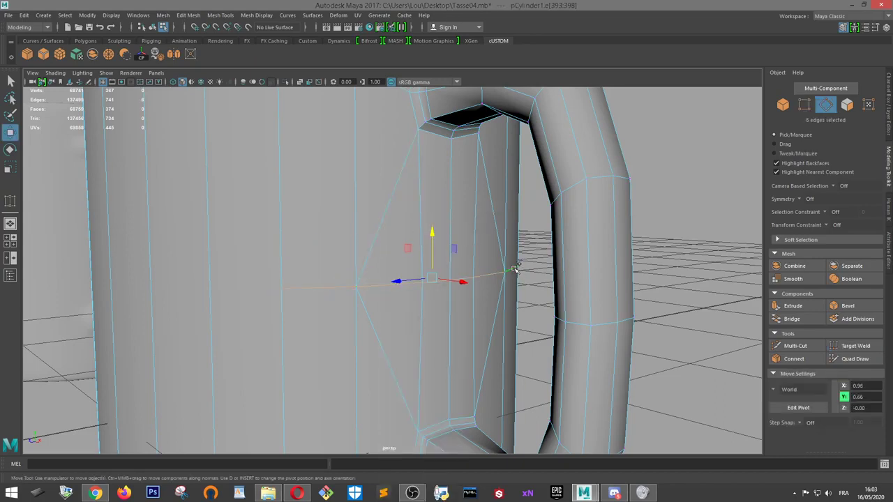
key("Delete")
Multi-Cut a diagonal on each side of the handle from the middle vertex of the wall up to the neighbouring rim vertex
left_click_drag(501, 270, 474, 282, "alt")
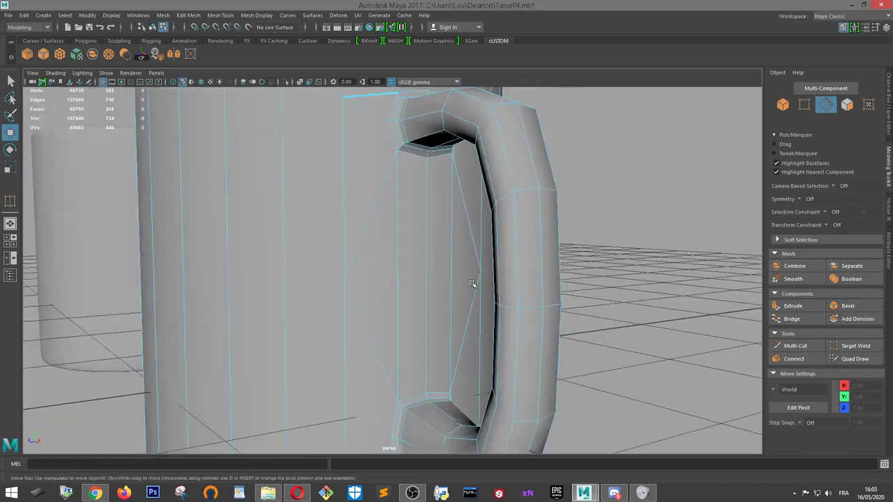
left_click_drag(357, 261, 360, 244, "alt")
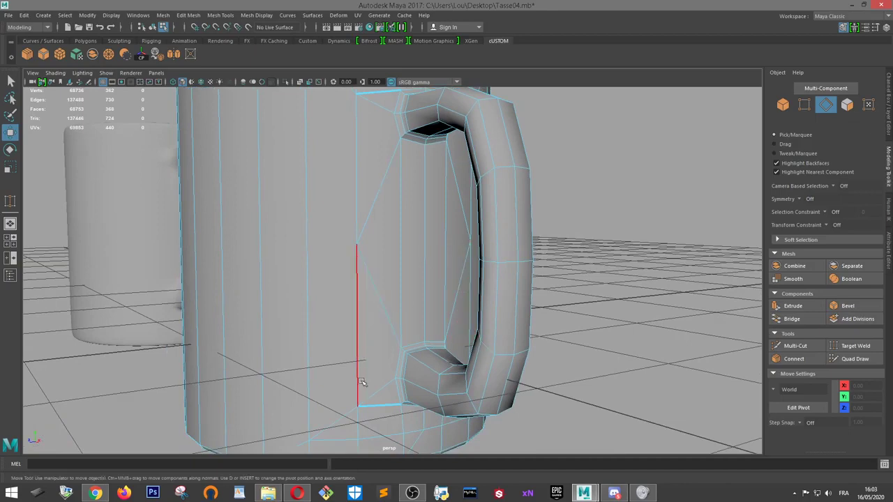
left_click_drag(419, 245, 351, 222, "alt")
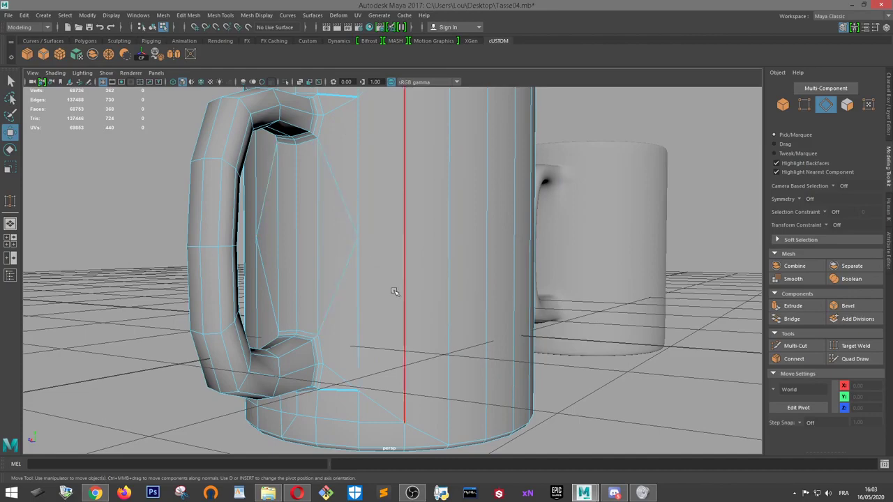
left_click(795, 346)
scroll(359, 195, "down", 3)
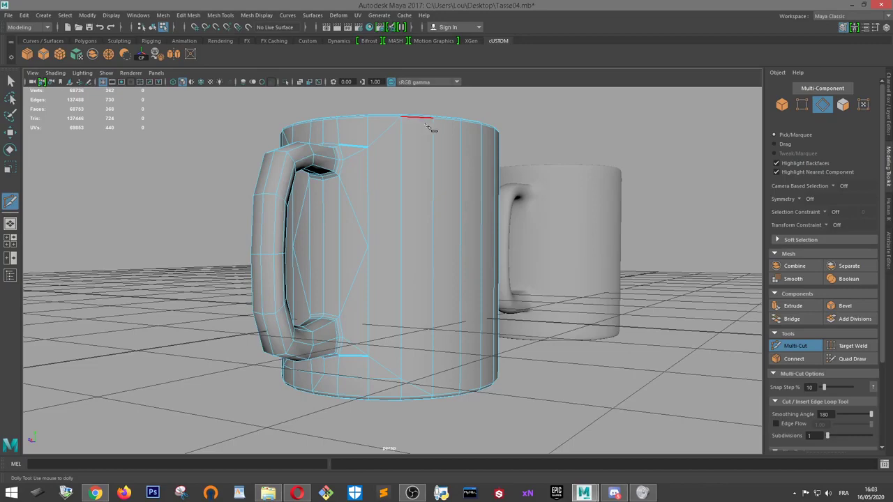
left_click(368, 249)
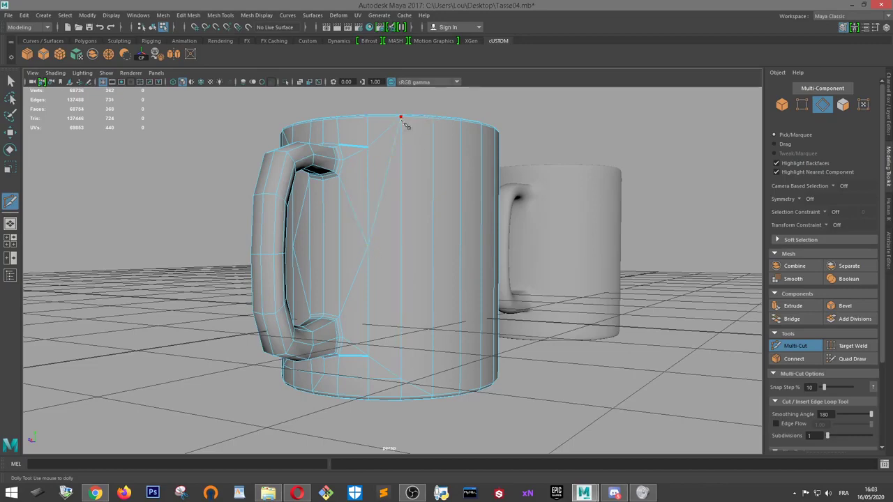
left_click_drag(384, 170, 370, 281, "alt")
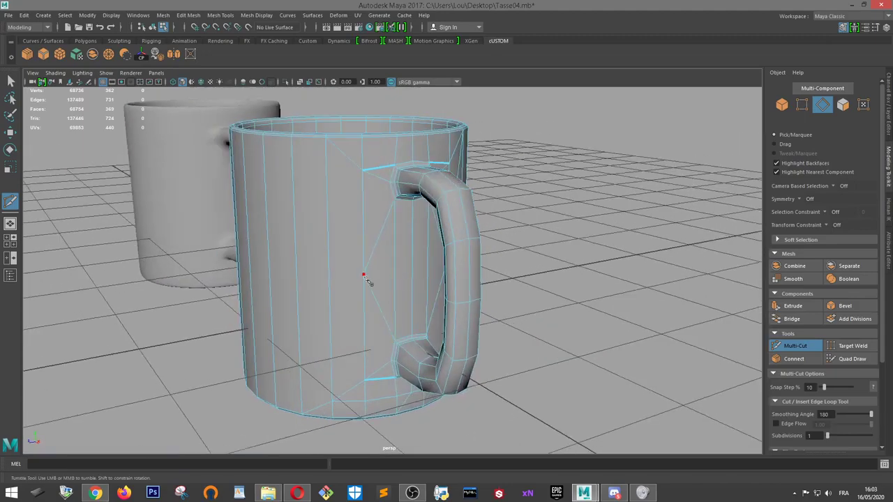
left_click(364, 275)
left_click_drag(331, 144, 409, 279, "alt")
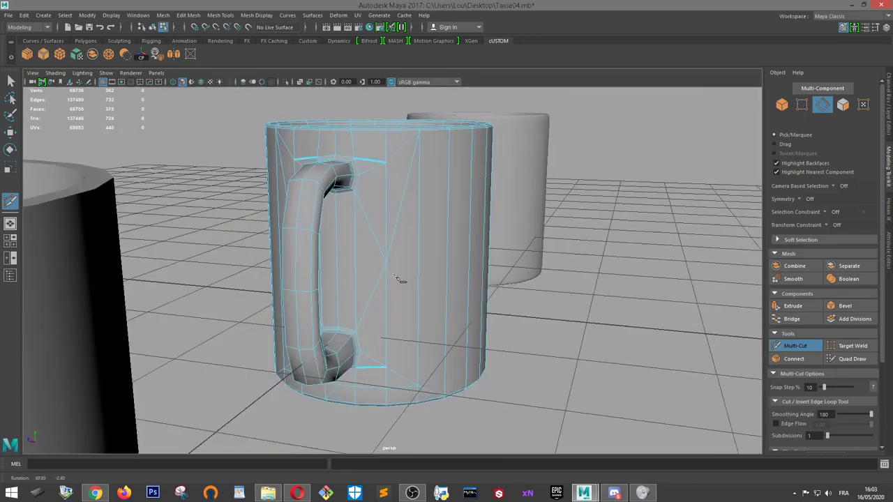
Finish the Multi-Cut on the mug wall beside the handle and return to object mode with the Move tool
left_click(413, 136)
right_click_drag(381, 267, 460, 210, "alt")
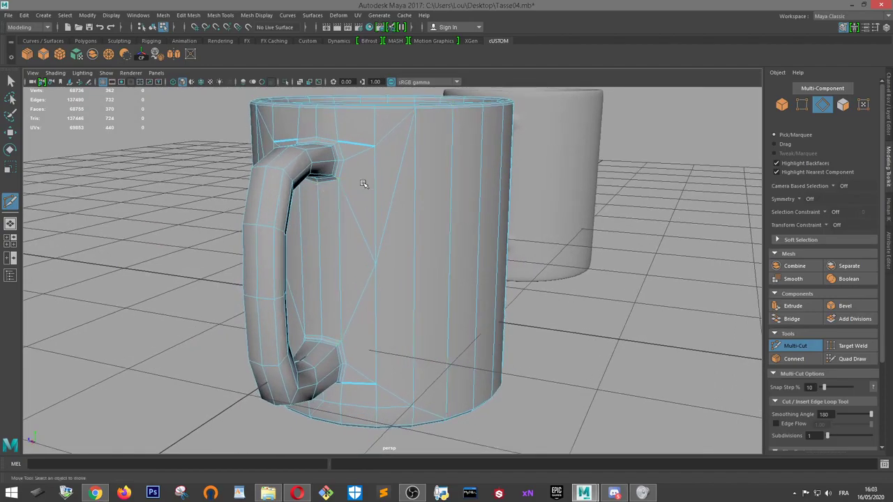
right_click_drag(362, 182, 412, 169)
key("w")
Bevel the four edge loops around the handle's upper and lower bends with a fraction of 0.5 and one segment
left_click_drag(429, 225, 579, 230, "alt")
right_click_drag(579, 231, 528, 226, "alt")
key("F10")
left_click_drag(528, 225, 482, 206, "alt")
right_click_drag(481, 205, 481, 175)
double_click(461, 190)
left_click_drag(460, 190, 439, 379, "alt")
double_click(426, 355, "shift")
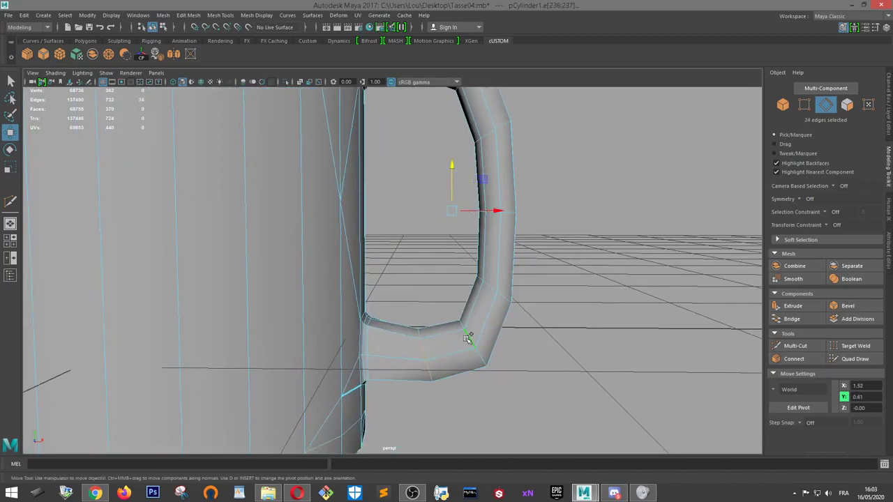
left_click_drag(469, 340, 478, 160, "alt")
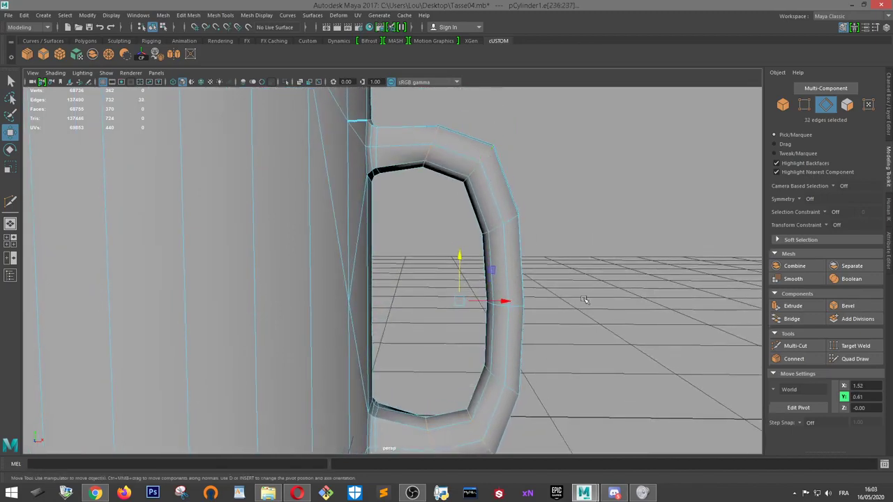
left_click_drag(585, 300, 590, 280, "alt")
left_click(847, 305)
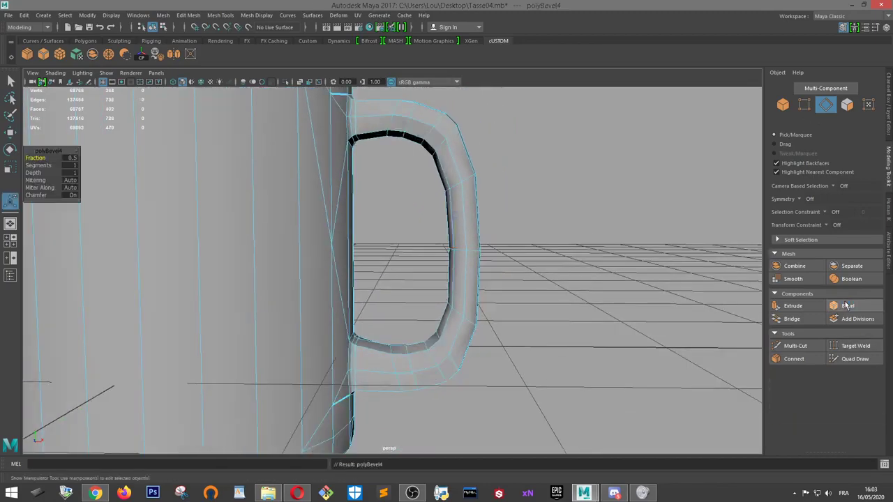
mouse_move(35, 158)
left_mouse_down()
mouse_move(43, 158)
mouse_move(34, 158)
left_mouse_up()
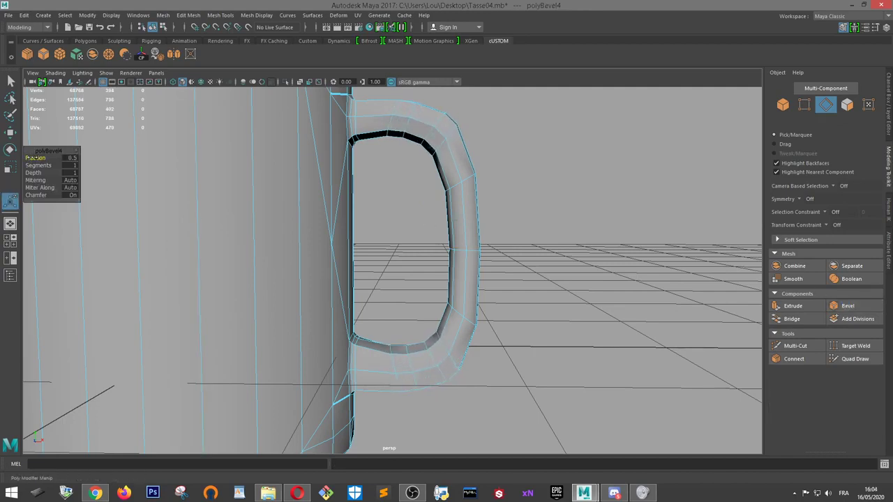
Soften all the edges of the handle and return to object mode
key("w")
scroll(405, 152, "down", 5)
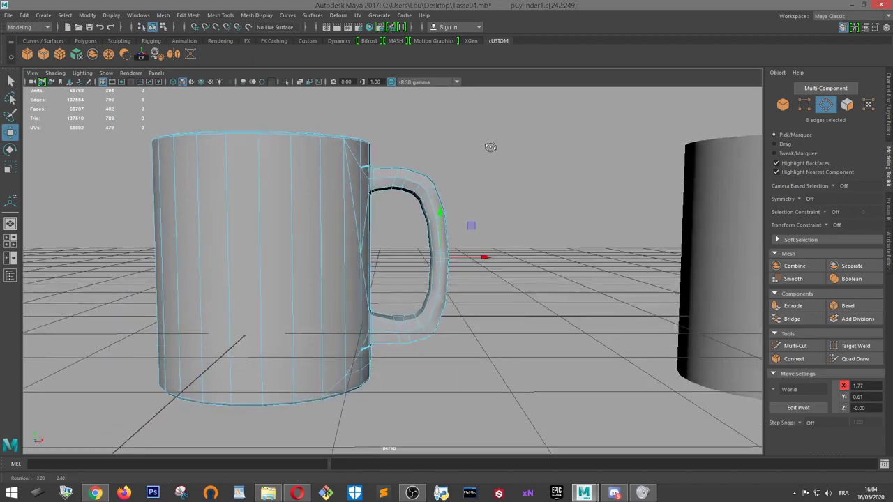
left_click_drag(530, 111, 385, 423)
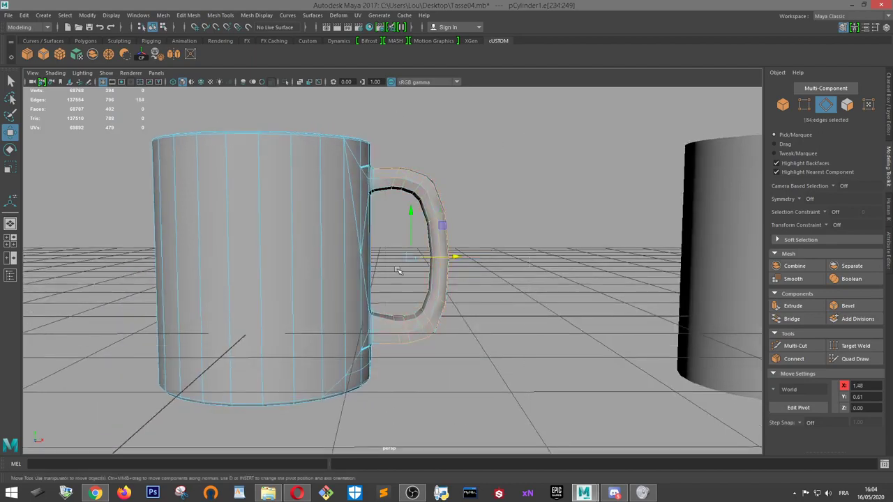
right_click_drag(411, 183, 473, 177, "shift")
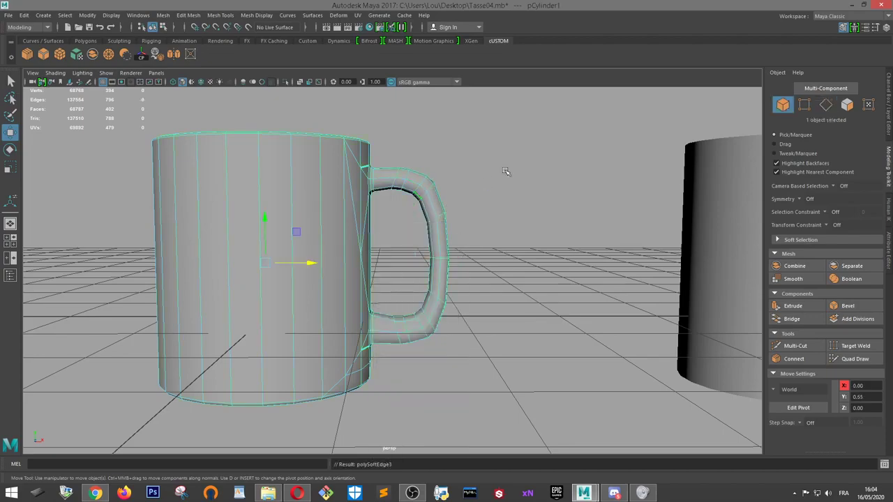
key("F8")
left_click_drag(505, 169, 441, 232, "alt")
left_click_drag(370, 211, 407, 298, "alt")
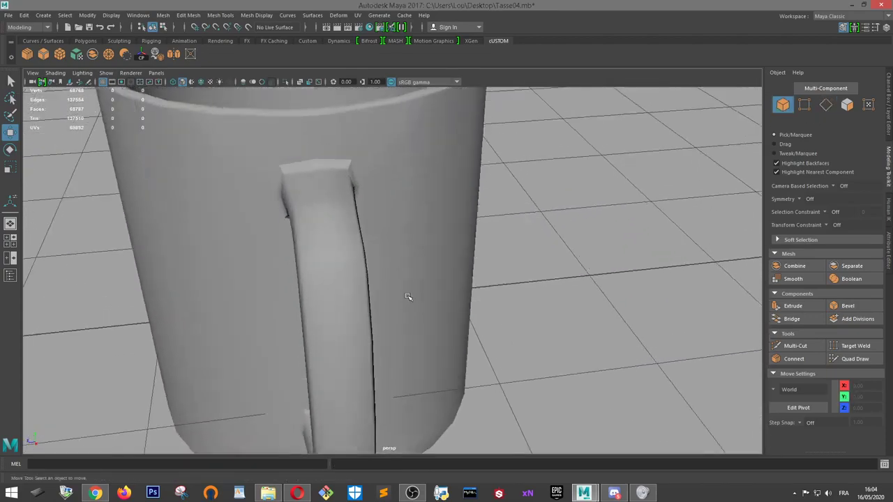
Soften the edge loops around the handle's upper joint with the mug wall, including the outer edges on both sides
left_click(388, 205)
left_click_drag(389, 205, 309, 235, "alt")
right_click_drag(309, 235, 312, 223)
double_click(315, 221)
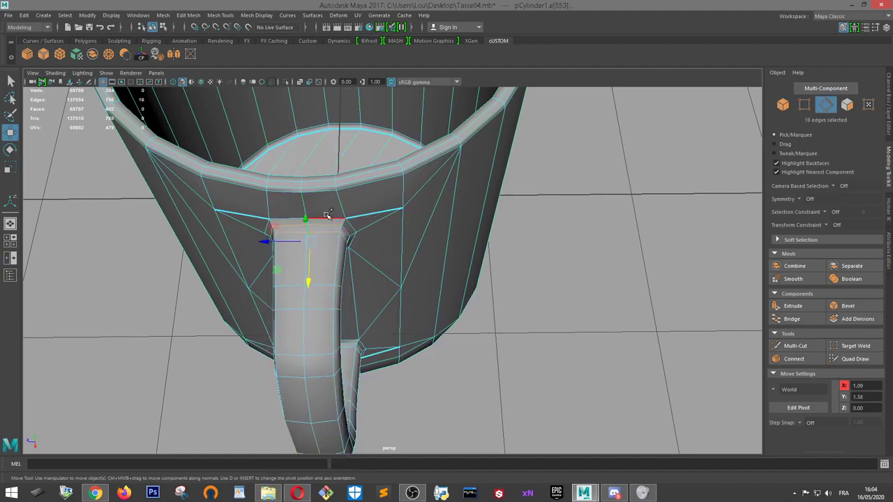
left_click(348, 224, "shift")
left_click_drag(394, 255, 435, 177, "alt")
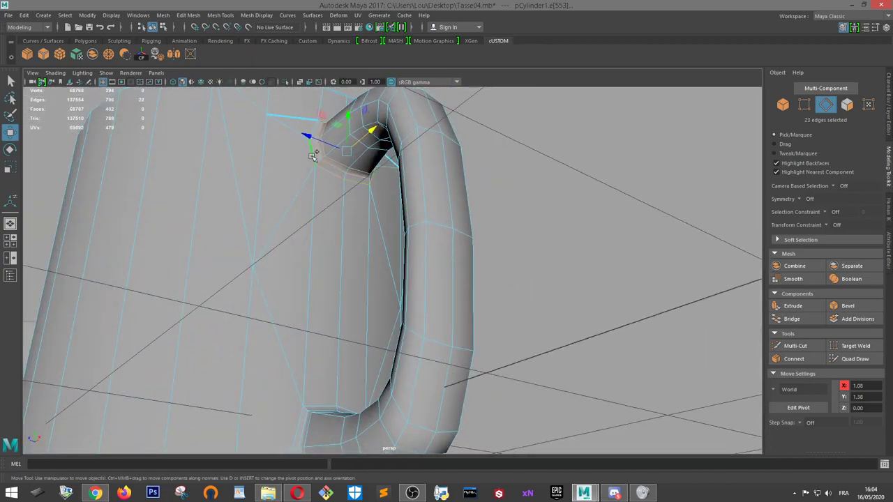
left_click(313, 155, "shift")
left_click_drag(314, 158, 441, 322, "alt")
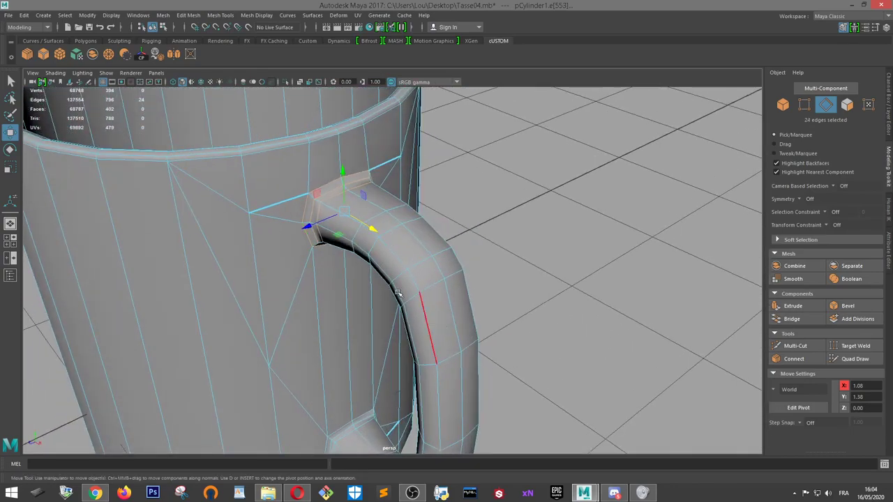
mouse_move(370, 174)
right_mouse_down("shift")
mouse_move(377, 159)
mouse_move(404, 190)
right_mouse_up("shift")
right_click_drag(357, 161, 405, 147)
left_click(501, 169)
scroll(501, 170, "down", 5)
left_click_drag(495, 175, 475, 176, "alt")
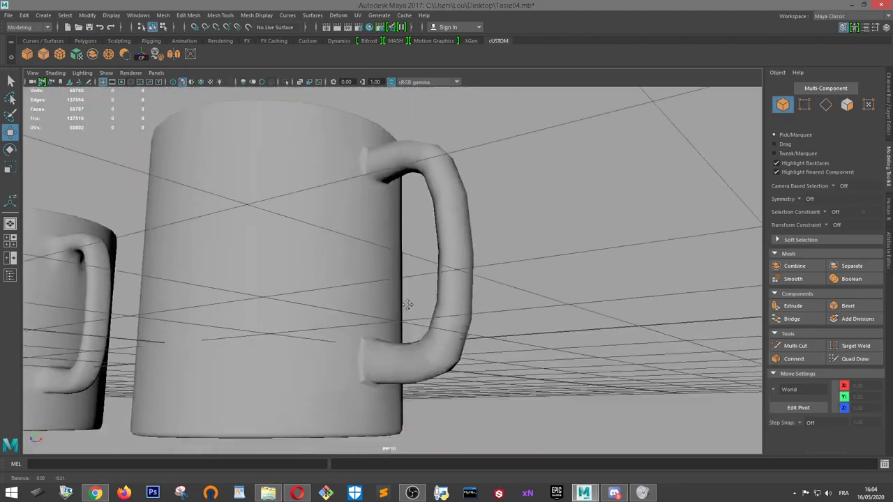
Soften the edge loops around the handle's lower joint with the mug wall, including the outer edges on both sides
scroll(392, 341, "up", 6)
left_click(392, 341)
right_click_drag(385, 227, 386, 196)
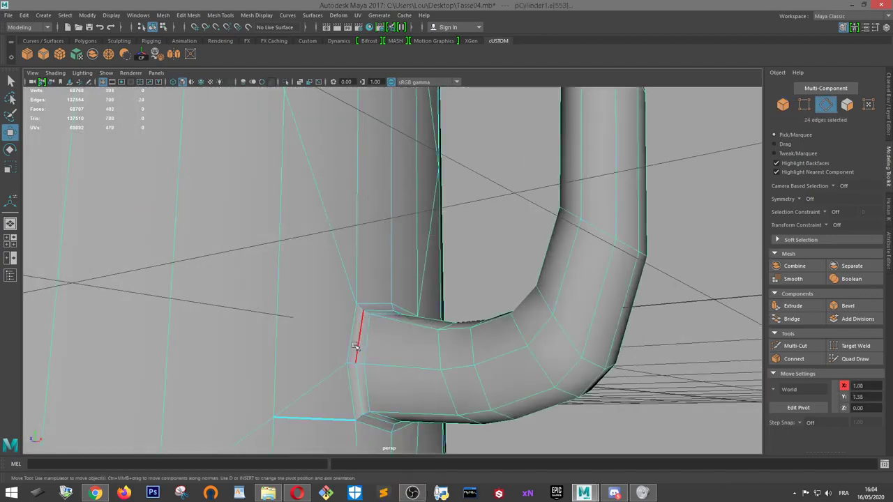
left_click(363, 342)
double_click(364, 345)
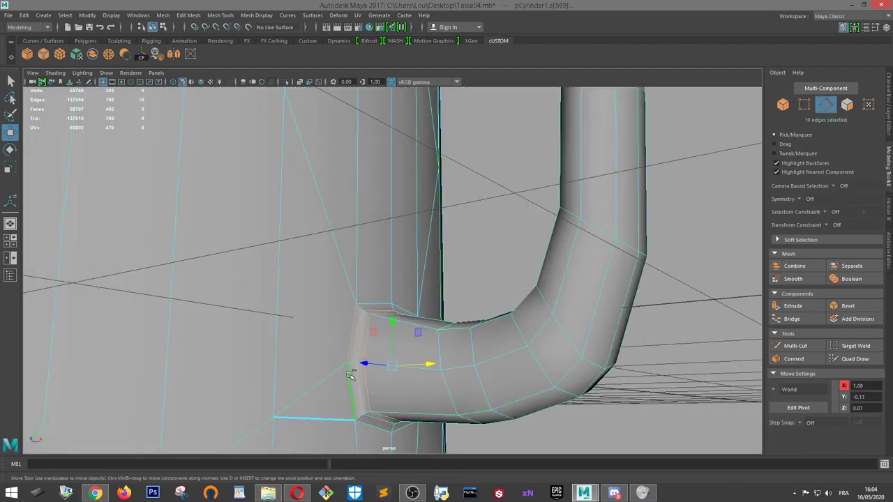
left_click(371, 432, "shift")
left_click_drag(372, 432, 394, 436, "alt")
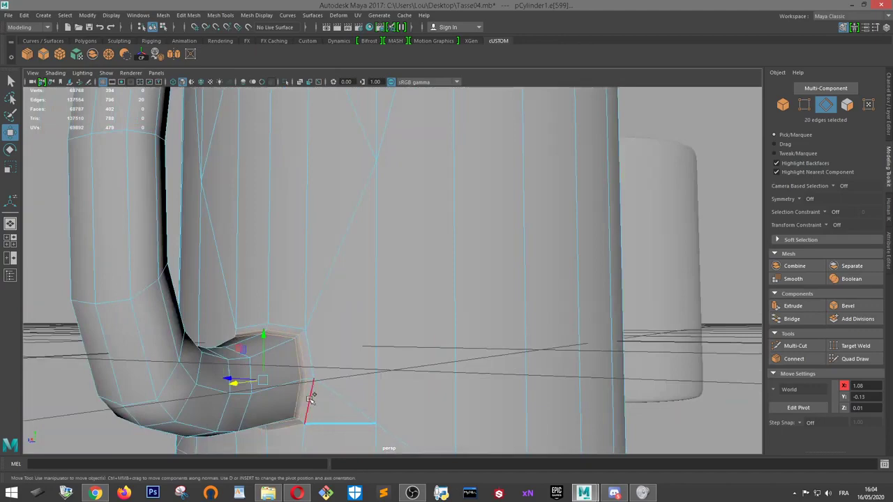
right_click_drag(288, 321, 378, 315, "shift")
scroll(378, 315, "down", 4)
left_click_drag(345, 311, 410, 281, "alt")
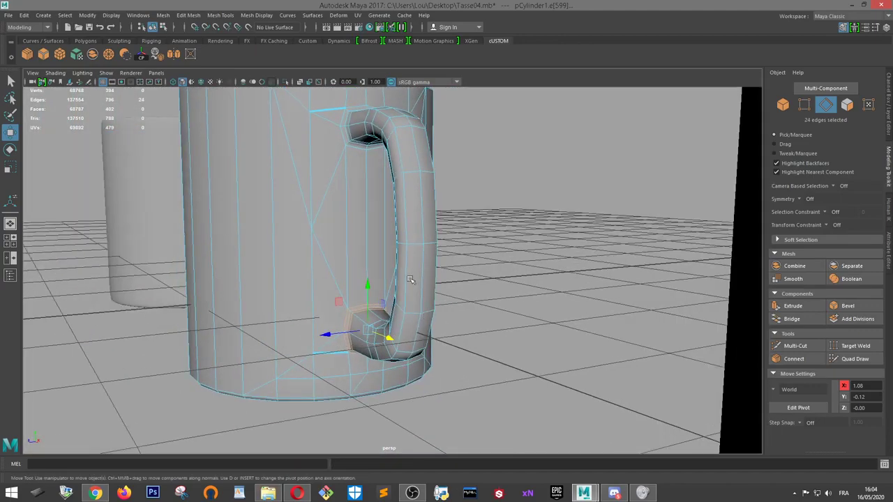
middle_click_drag(411, 282, 415, 357, "alt")
scroll(415, 357, "up", 2)
right_click_drag(354, 195, 399, 181)
left_click(488, 175)
scroll(489, 176, "down", 4)
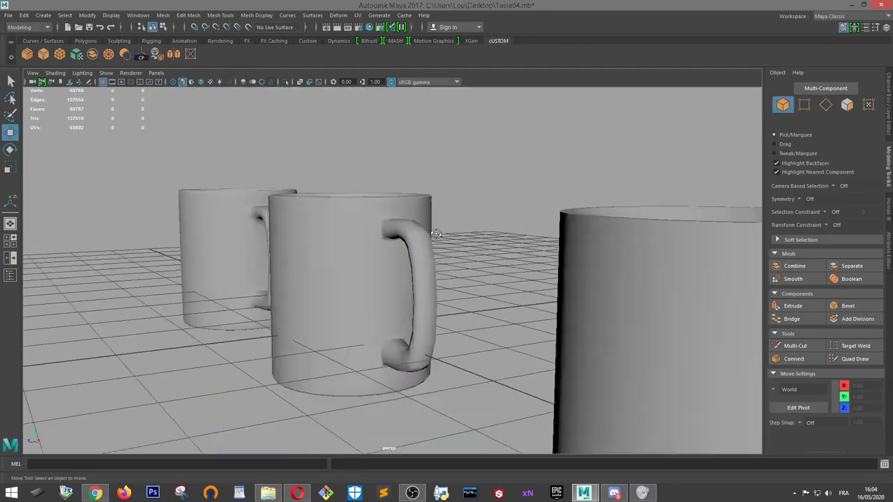
Nudge the outer edge loop of the handle's upper bend to about X 1.64, Y 1.24 to round the curve
left_click_drag(422, 241, 482, 230, "alt")
scroll(482, 229, "up", 3)
left_click(488, 230)
scroll(530, 234, "up", 6)
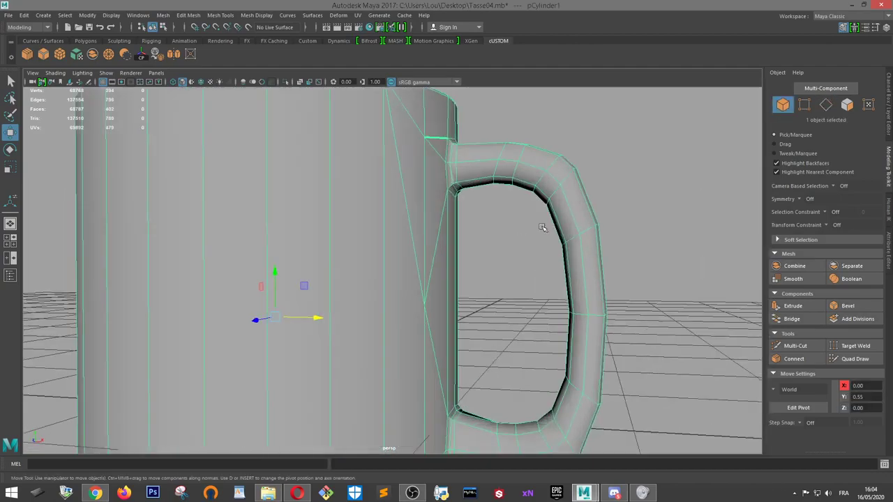
right_click_drag(536, 230, 529, 202)
double_click(540, 200)
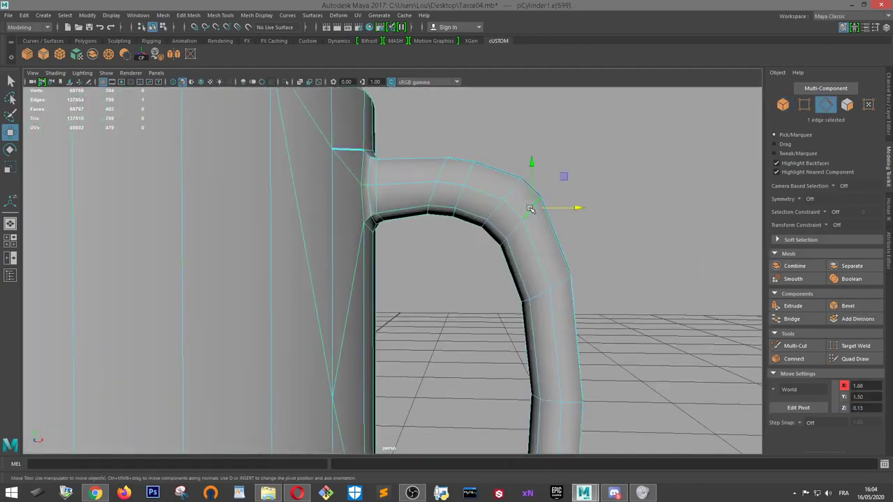
left_click_drag(519, 179, 527, 187)
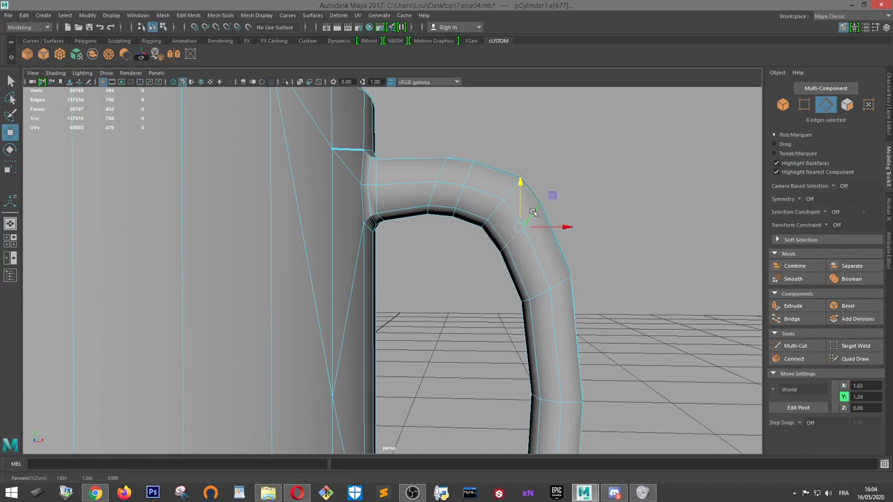
left_click_drag(565, 229, 569, 229)
scroll(552, 222, "down", 1)
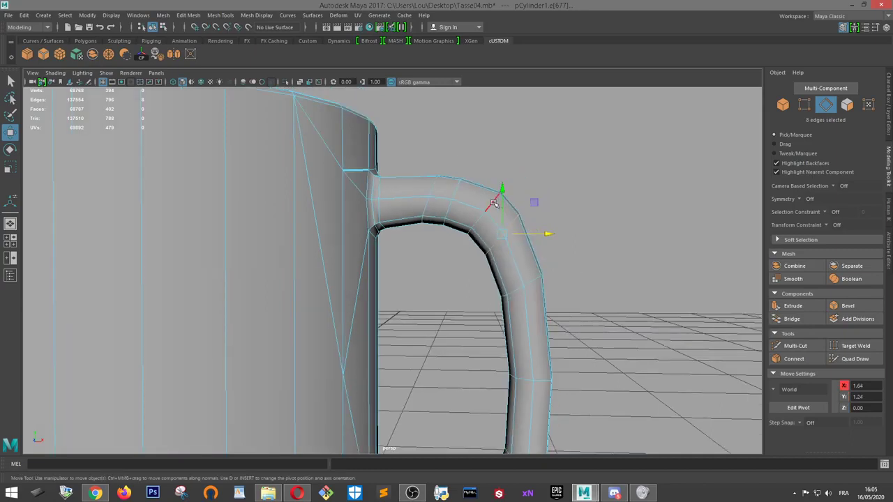
Reposition the neighbouring edge loop of the handle's upper bend to about X 1.55, Y 1.34
double_click(494, 203)
key("e")
left_click_drag(509, 224, 491, 250, "alt")
key("w")
left_click_drag(512, 203, 511, 196)
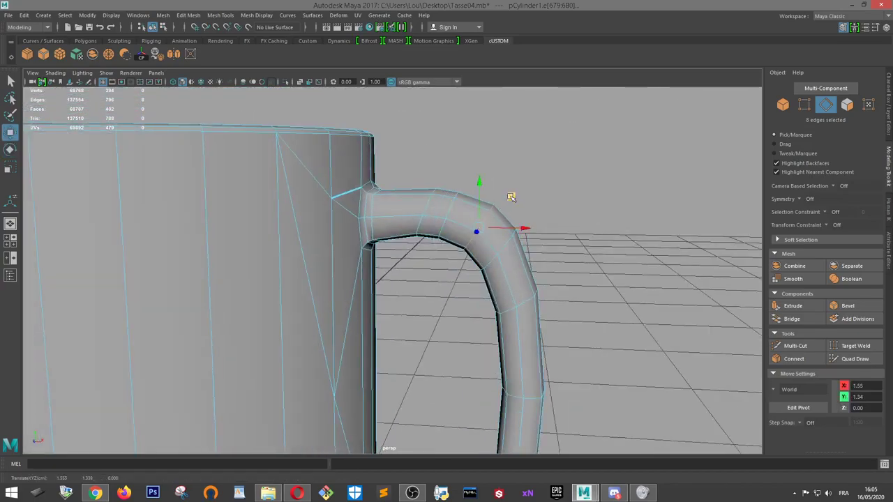
Shift the inner edge loop of the handle's lower bend slightly within the XY plane to smooth the curve
scroll(510, 199, "down", 4)
middle_click_drag(490, 350, 488, 230, "alt")
scroll(481, 283, "up", 4)
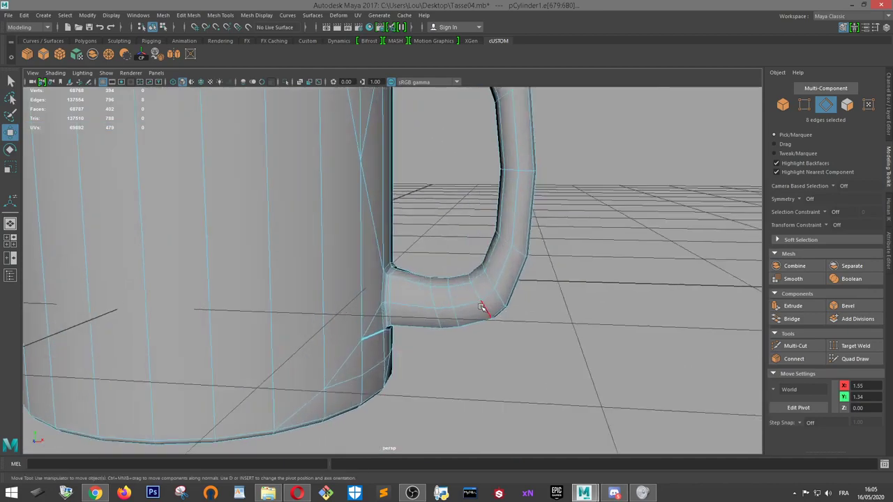
left_click_drag(507, 273, 509, 272)
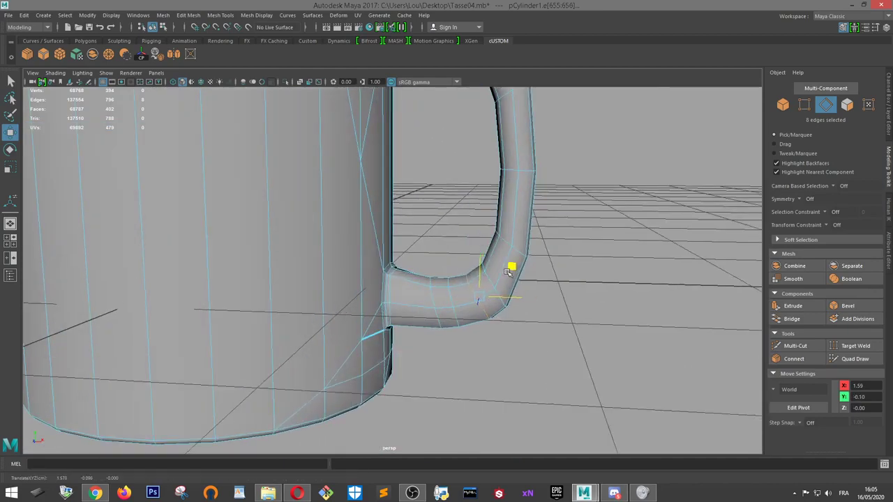
Slide the edge loop on the lower handle arm nearest the mug wall slightly along X and return to object mode
double_click(430, 298)
left_click_drag(445, 307, 472, 291, "alt")
key("ctrl+z")
key("e")
key("w")
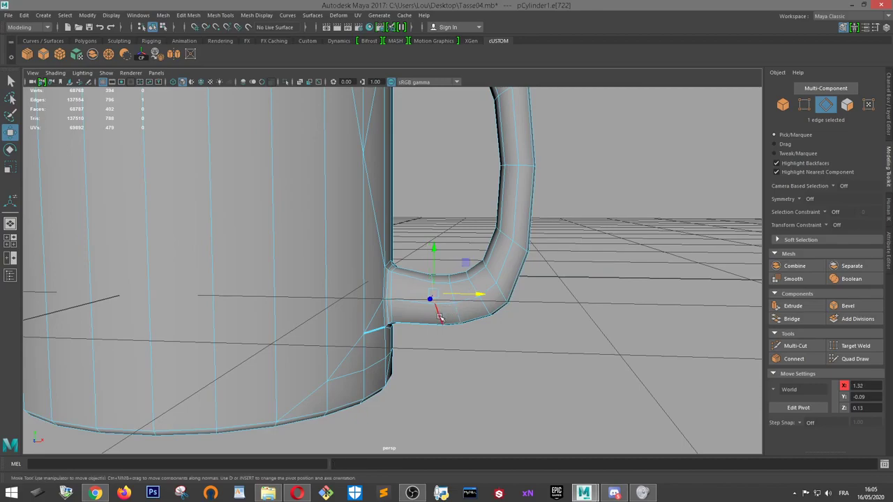
double_click(477, 303)
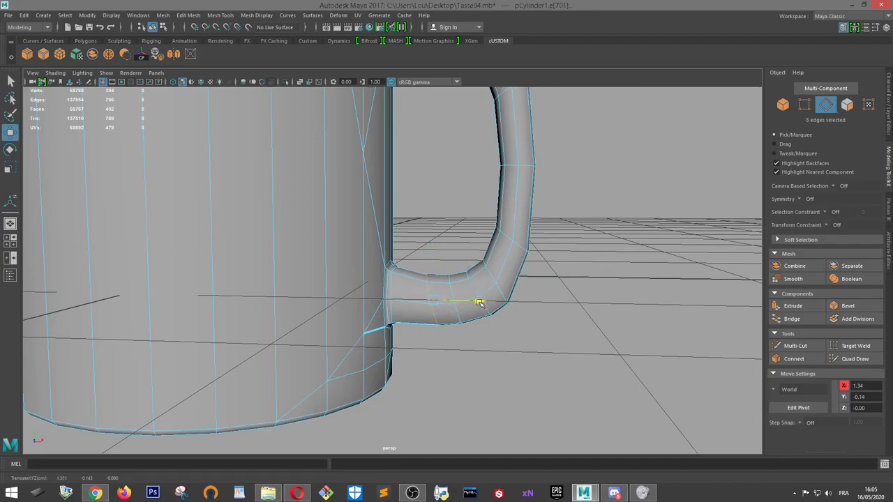
scroll(479, 303, "down", 5)
left_click_drag(458, 289, 483, 287, "alt")
right_click_drag(449, 197, 492, 180)
left_click(491, 186)
scroll(489, 204, "down", 5)
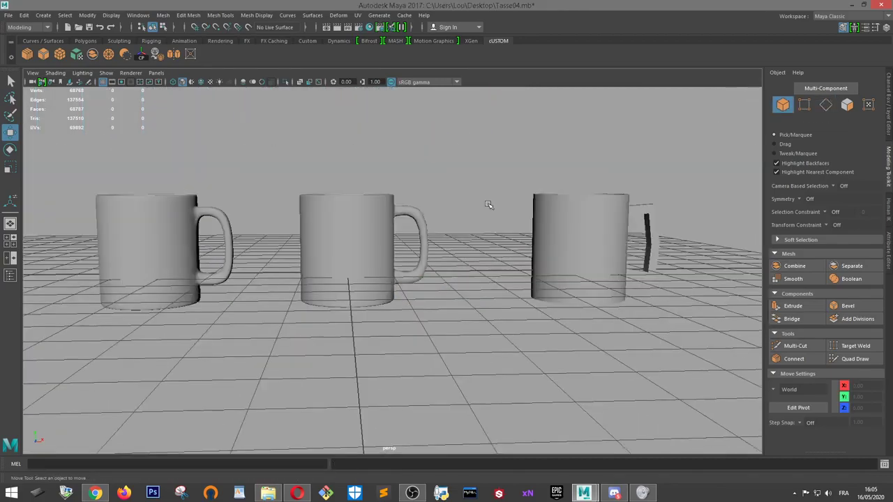
Examine the reshaped handle's silhouette, shading and wireframe on the middle mug from several angles
left_click_drag(488, 205, 554, 240, "alt")
scroll(426, 227, "up", 3)
left_click(420, 220)
scroll(357, 251, "up", 4)
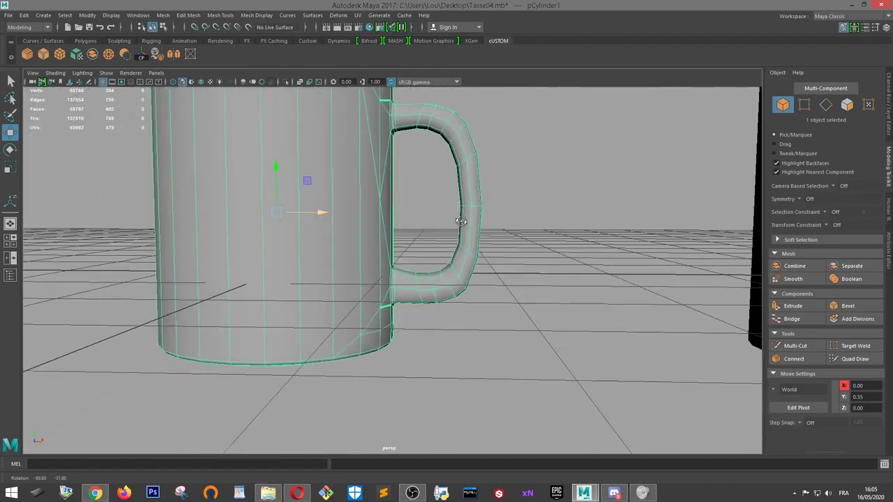
left_click(559, 239)
scroll(559, 240, "down", 4)
left_click_drag(555, 239, 484, 237, "alt")
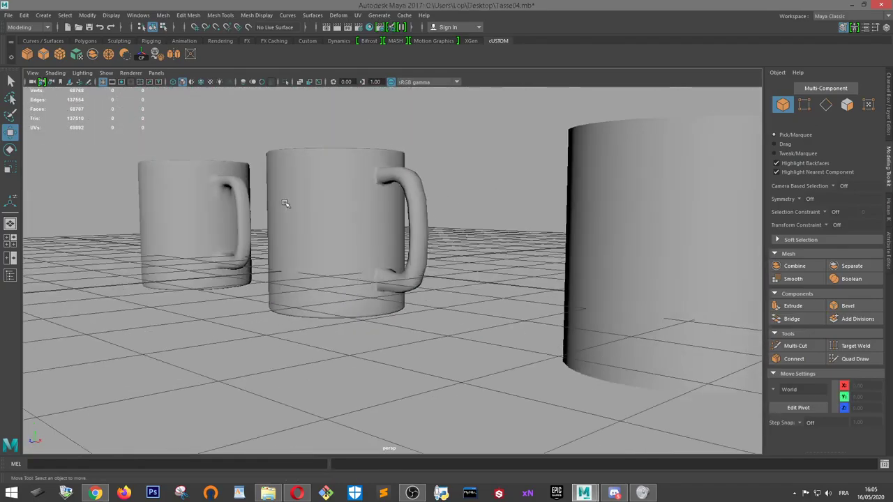
left_click(306, 215)
scroll(313, 219, "up", 3)
scroll(374, 140, "down", 1)
scroll(349, 137, "up", 3)
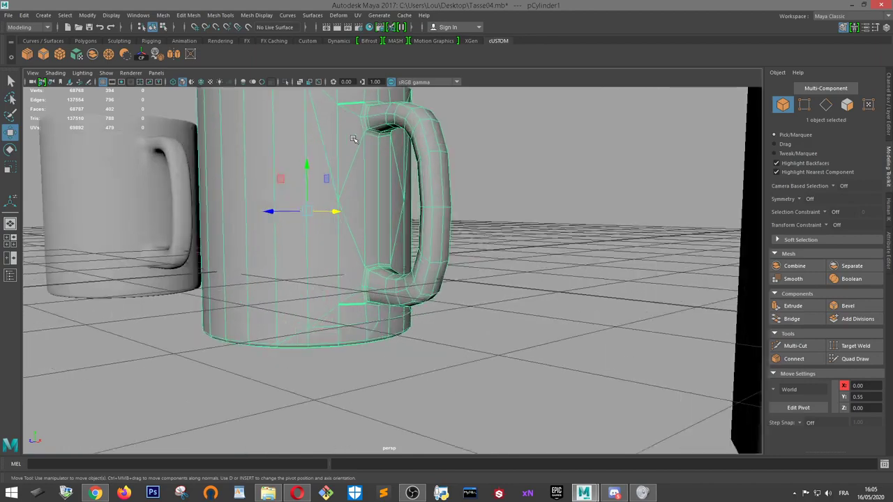
scroll(355, 139, "down", 3)
left_click_drag(307, 199, 374, 201, "alt")
Remove the crease from all edges of the middle mug with the Crease tool and return to object mode
right_click(352, 186)
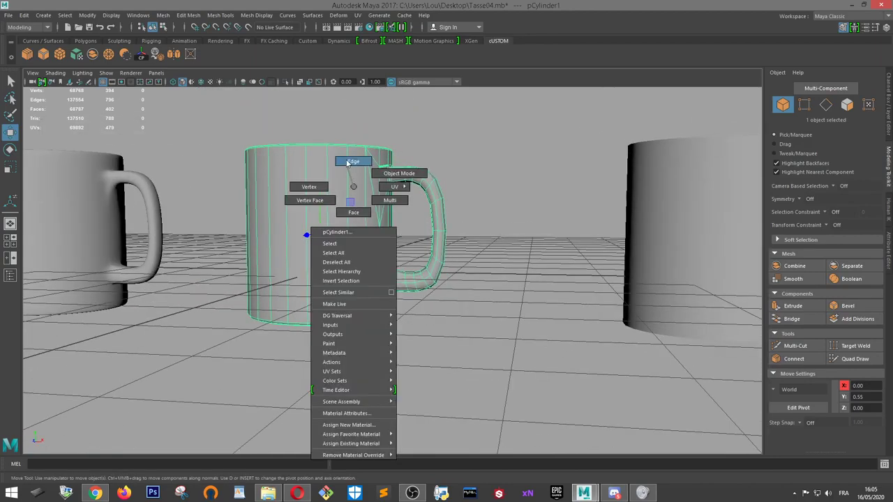
left_click(349, 163)
left_click_drag(519, 415, 518, 415)
right_click_drag(343, 255, 335, 313, "shift")
scroll(379, 105, "up", 3)
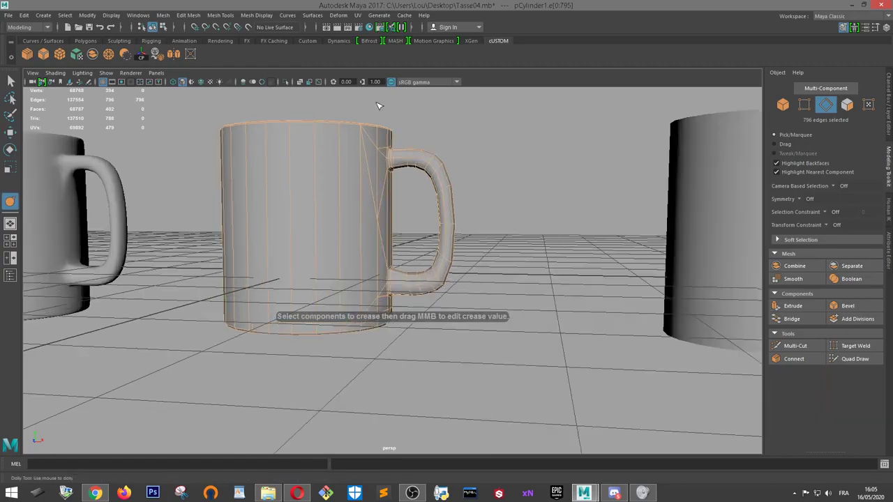
right_click_drag(333, 174, 395, 157)
left_click(541, 169)
Examine the middle mug's wall topology around the upper handle joint
scroll(541, 170, "down", 4)
left_click_drag(539, 172, 416, 203, "alt")
left_click(417, 203)
scroll(452, 205, "up", 6)
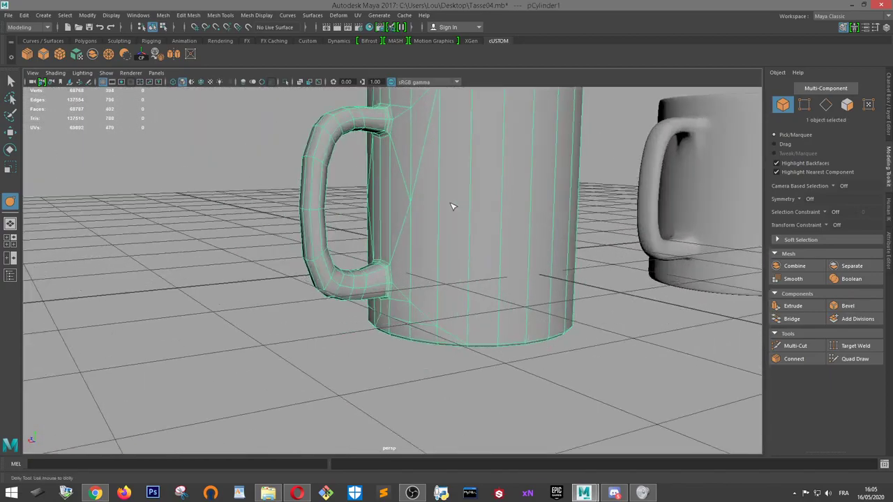
middle_click_drag(453, 205, 409, 335, "alt")
left_click_drag(409, 335, 434, 319, "alt")
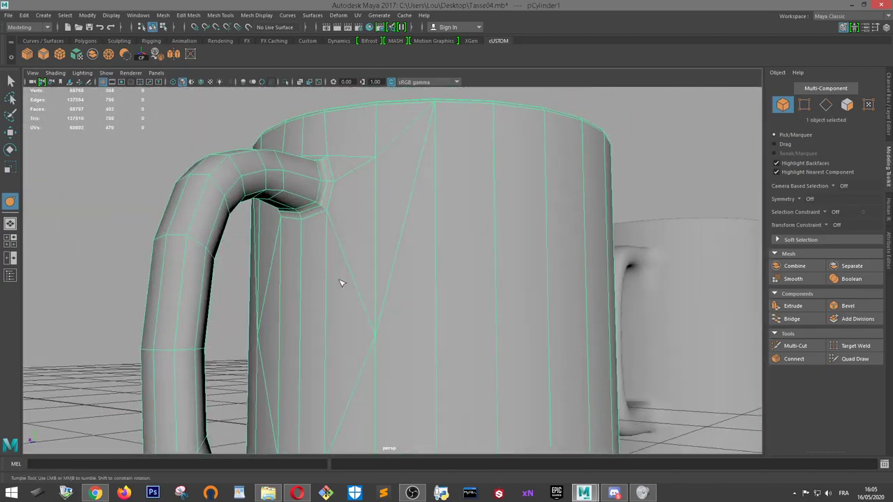
Cut new edges with Multi-Cut on both wall sides, from each mid-height vertex to the next vertical edge and up to the rim
scroll(363, 282, "down", 4)
left_click_drag(363, 281, 363, 245, "alt")
left_click_drag(465, 140, 469, 204, "alt")
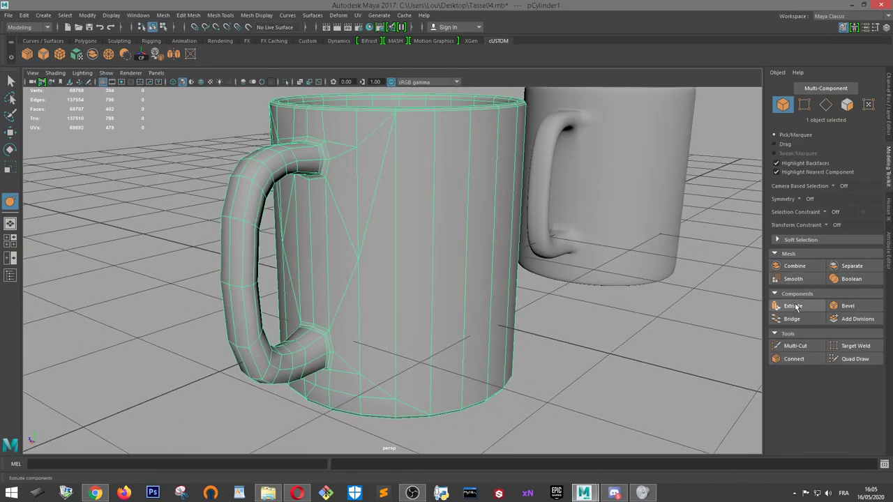
left_click(811, 347)
left_click(395, 112)
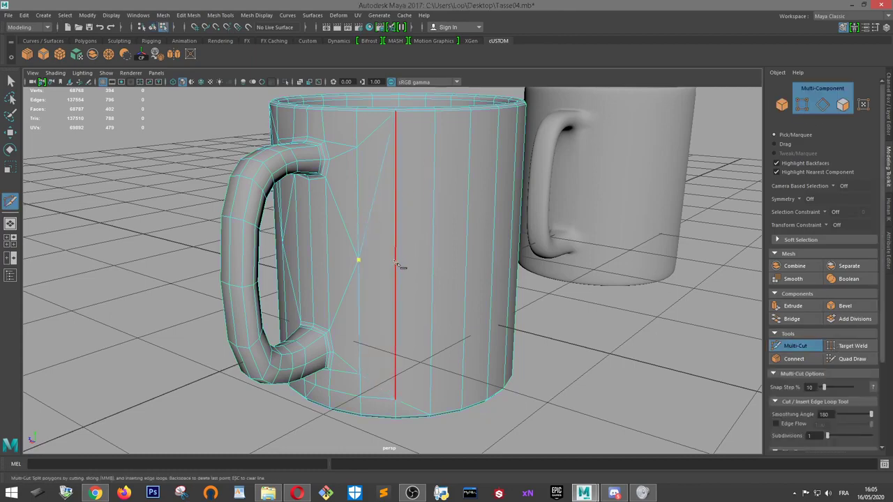
left_click_drag(393, 267, 311, 296, "alt")
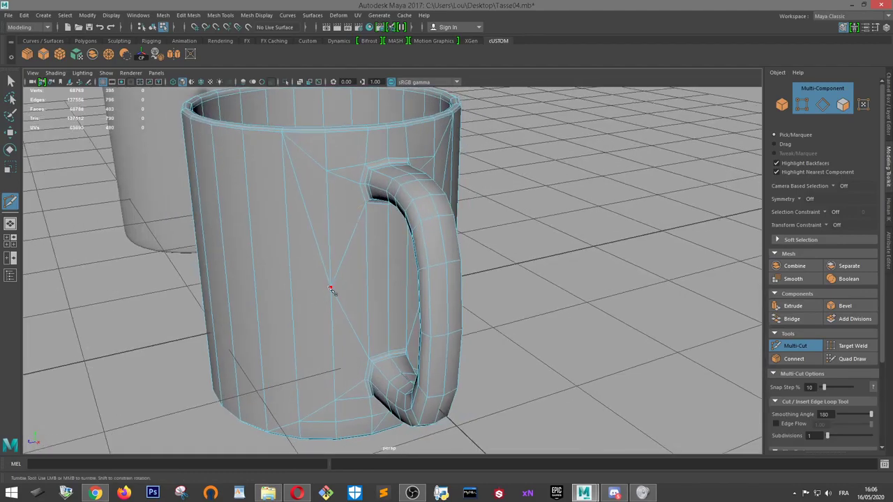
left_click(291, 287)
left_click_drag(439, 165, 393, 204, "alt")
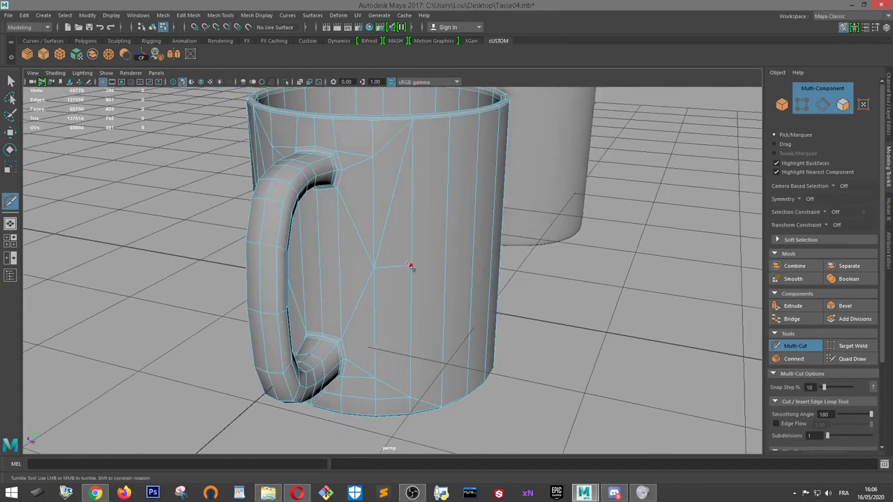
right_click(454, 120)
left_click_drag(457, 142, 422, 177, "alt")
Delete the two old long diagonals between the rim and the mid-height vertices, and return to object mode
key("w")
left_click(401, 147)
left_click_drag(483, 220, 388, 233, "alt")
double_click(277, 231)
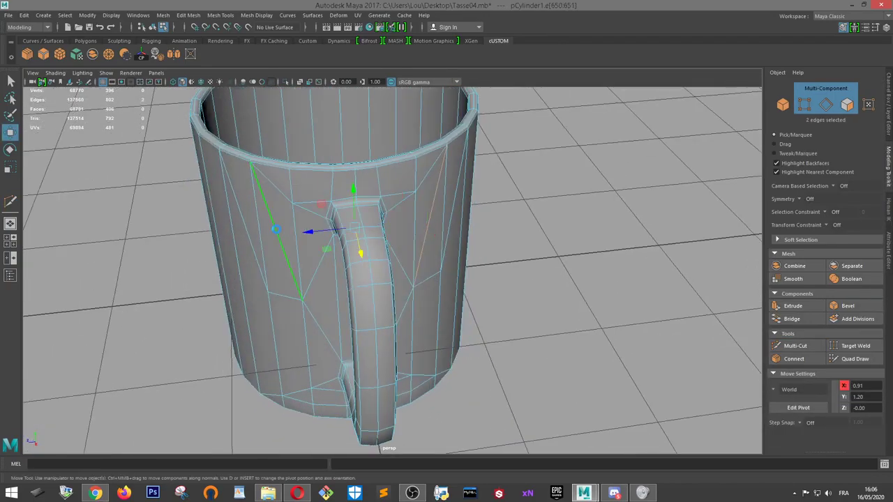
right_click_drag(278, 231, 309, 212)
Examine the middle mug's wall shading and wireframe beside the handle on both sides
left_click_drag(687, 231, 704, 243, "alt")
left_click(427, 249)
key("f")
left_click_drag(363, 257, 443, 257, "alt")
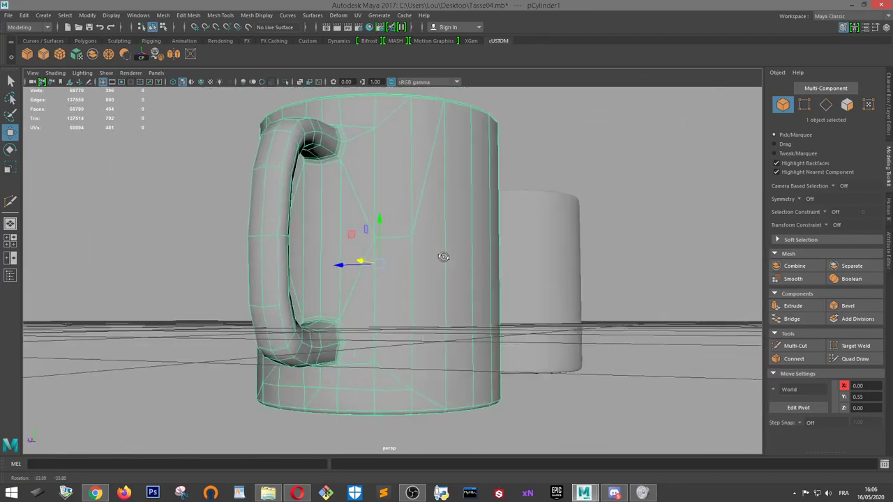
scroll(426, 258, "up", 2)
scroll(385, 286, "up", 2)
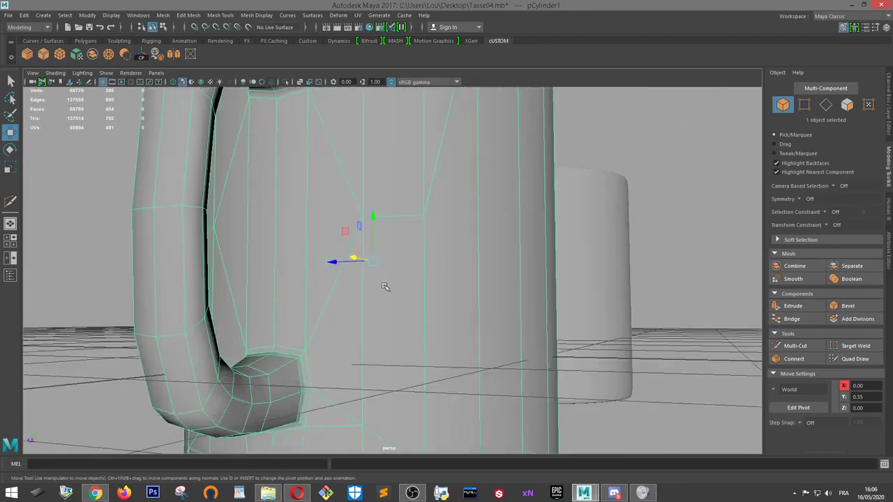
scroll(439, 275, "down", 2)
left_click_drag(388, 208, 440, 235, "alt")
left_click_drag(662, 233, 602, 247, "alt")
left_click(644, 251)
scroll(645, 252, "down", 3)
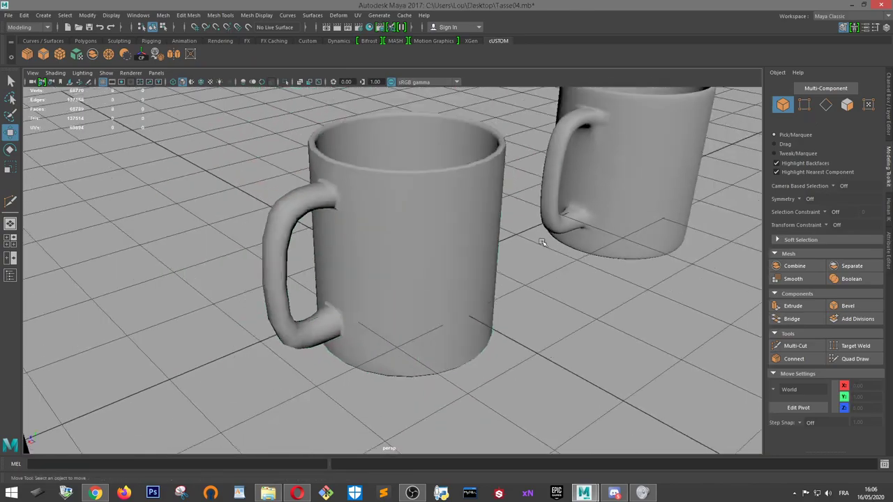
left_click_drag(540, 240, 650, 222, "alt")
scroll(468, 214, "up", 3)
left_click_drag(468, 214, 436, 213, "alt")
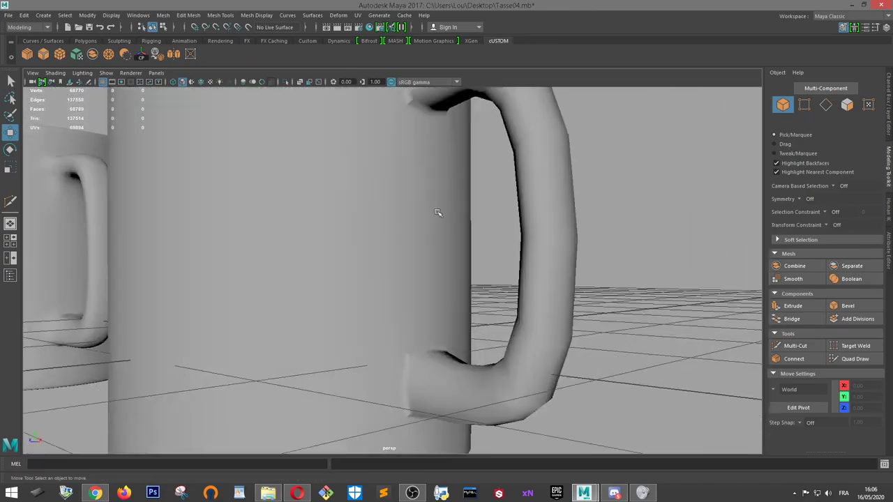
left_click(434, 211)
left_click_drag(405, 126, 385, 141, "alt")
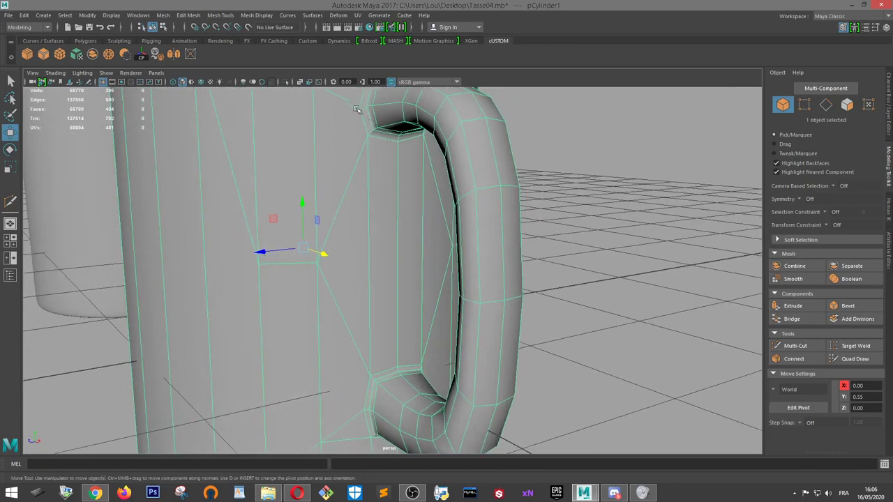
Try cutting vertical edges with Multi-Cut from the upper to the lower handle joint on both sides of the mug wall
left_click(795, 345)
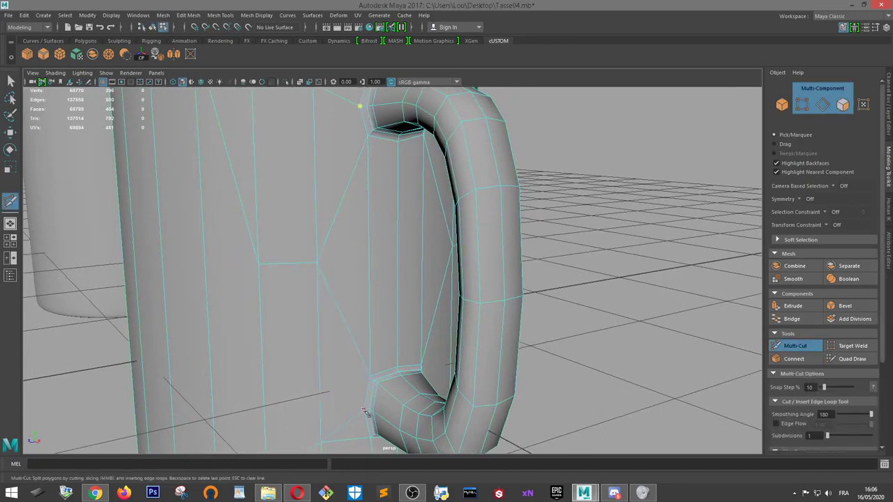
left_click_drag(366, 412, 332, 232, "alt")
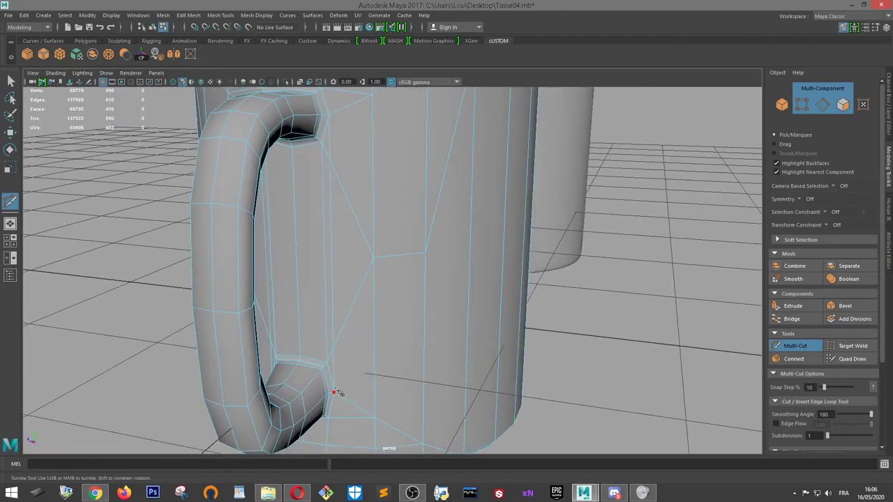
Delete the diagonal edges and short connecting edges at mid-height on both sides of the handle
key("w")
double_click(363, 286)
double_click(354, 224, "shift")
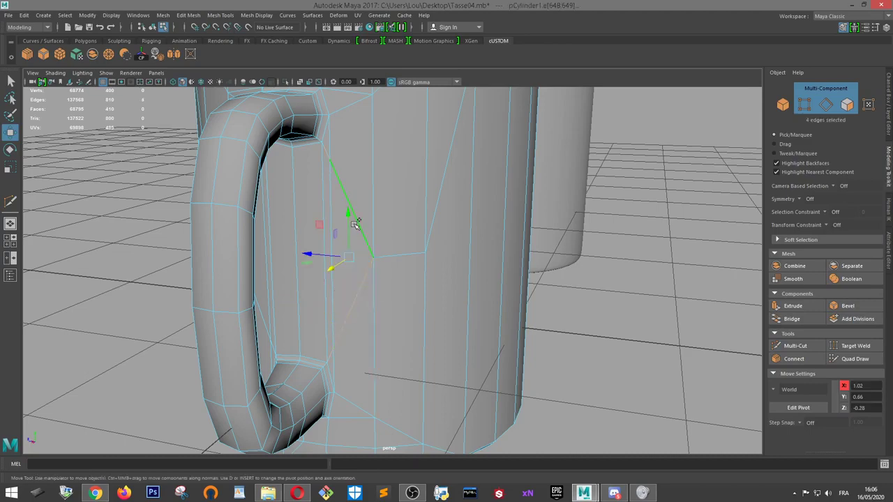
left_click_drag(355, 224, 335, 244, "alt")
left_click(325, 237, "shift")
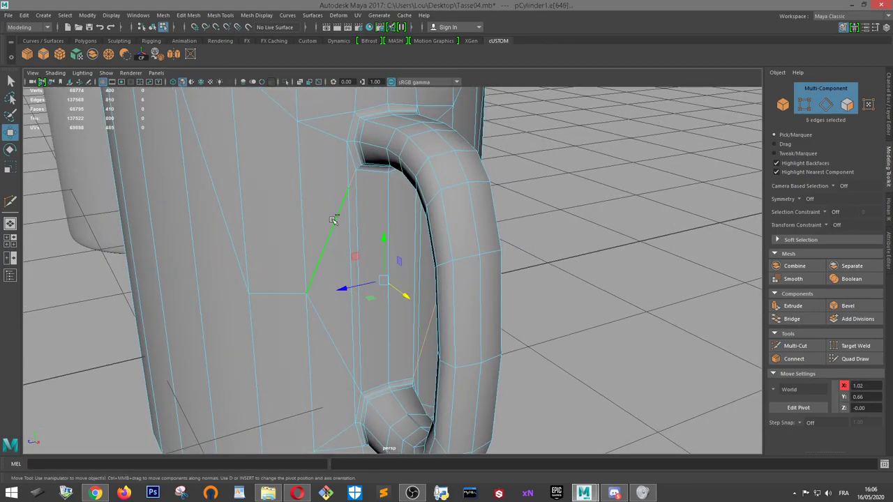
left_click(328, 328, "shift")
double_click(235, 223, "shift")
left_click_drag(489, 202, 427, 230, "alt")
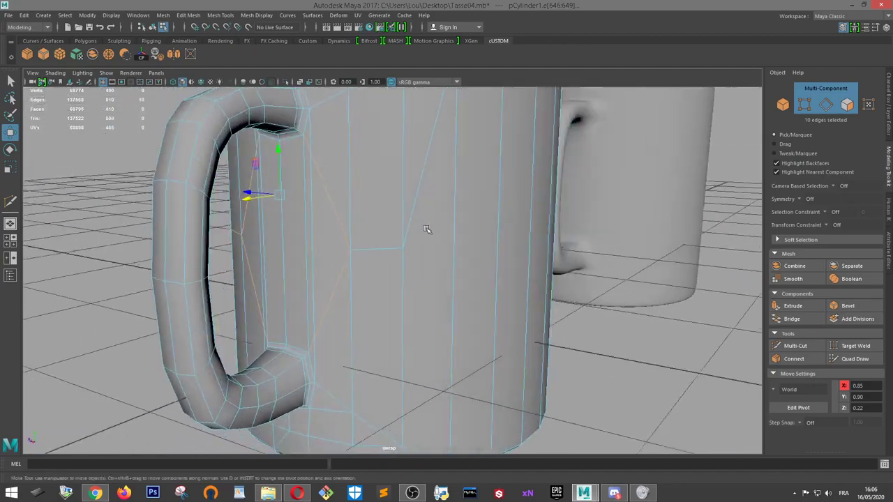
left_click(385, 233, "shift")
left_click(387, 232, "ctrl")
left_click(417, 190, "shift")
mouse_move(418, 192)
left_mouse_down("alt")
mouse_move(361, 193)
mouse_move(425, 190)
mouse_move(407, 196)
left_mouse_up("alt")
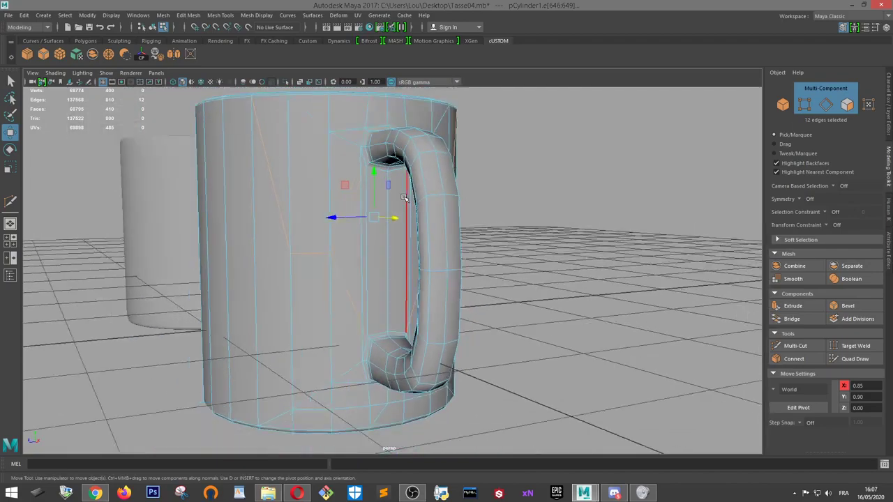
key("Delete")
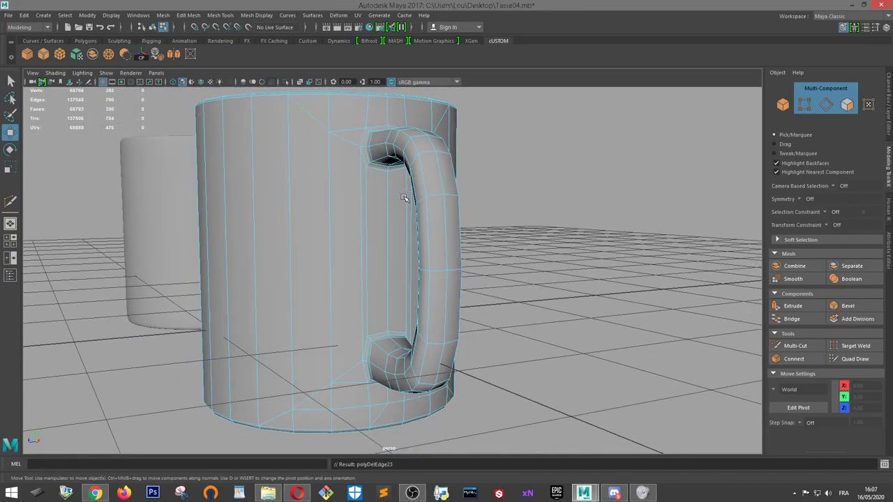
Cut a diagonal edge from the centre vertex beneath the lower handle joint to the neighbouring vertex of the loop below
left_click_drag(442, 195, 524, 220, "alt")
mouse_move(445, 269)
left_mouse_down("alt")
mouse_move(472, 295)
mouse_move(468, 280)
mouse_move(455, 278)
left_mouse_up("alt")
left_click(795, 345)
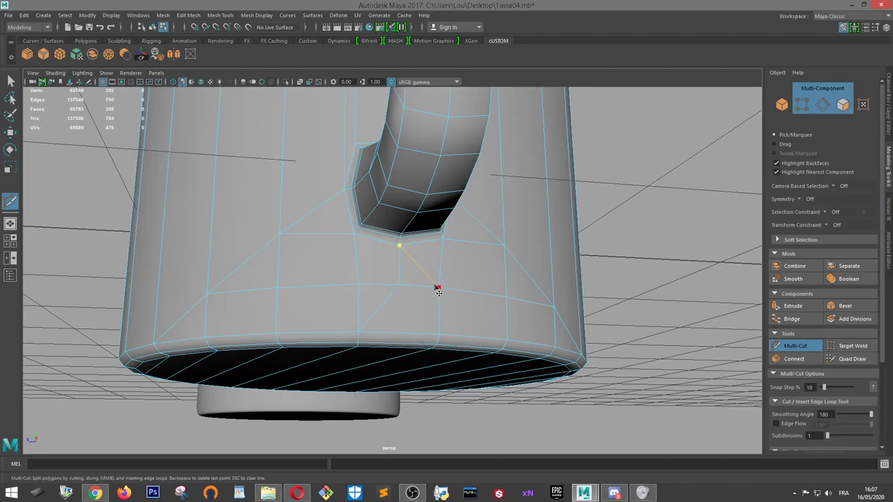
key("w")
Delete the vertical edge beneath the lower handle joint and the diagonal edge running from it to the mug's base
right_click(402, 225)
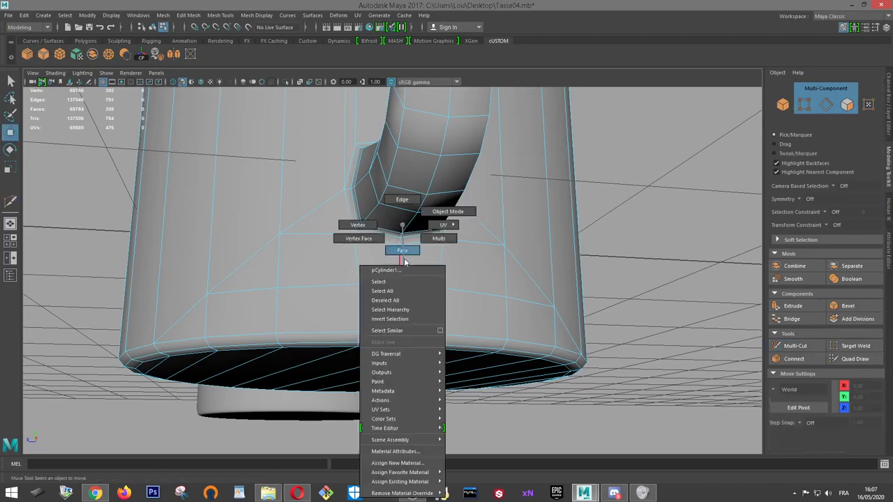
left_click(402, 251)
right_click(401, 225)
left_click(402, 200)
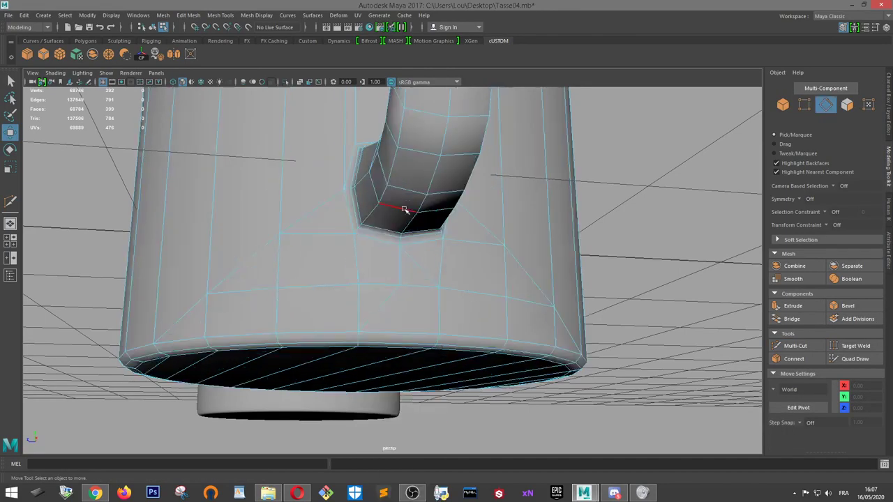
left_click(401, 261)
left_click(388, 302, "shift")
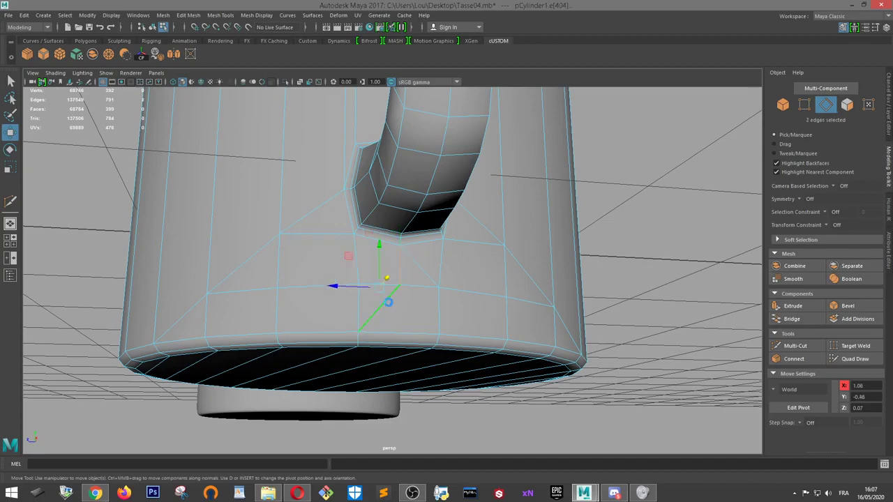
left_click(389, 303)
Cut diagonal edges with Multi-Cut from the lower handle joint's bottom corners outward to the horizontal loop on both sides
left_click_drag(391, 302, 359, 242, "alt")
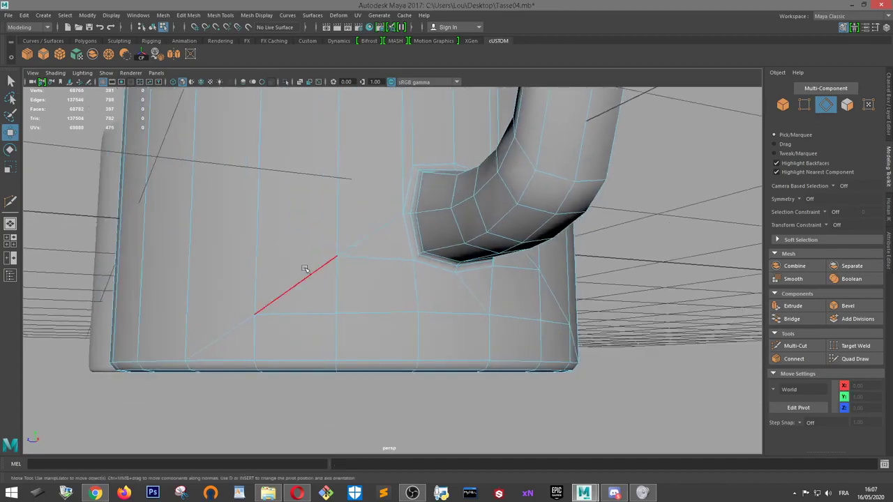
left_click_drag(329, 318, 455, 276, "alt")
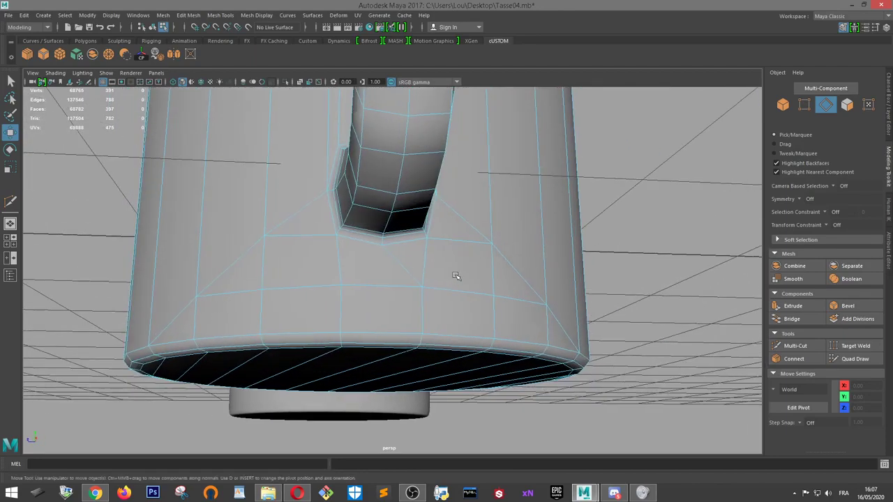
left_click(798, 345)
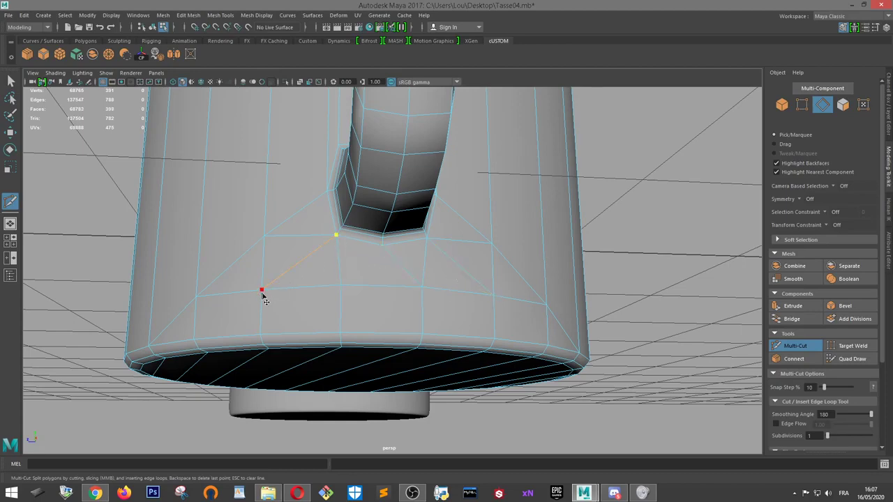
left_click(264, 238)
key("w")
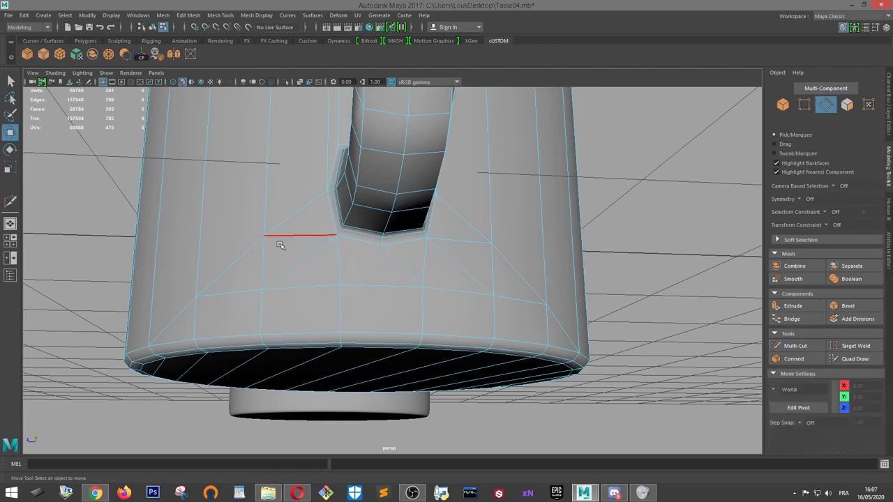
Delete the two horizontal edges extending sideways from the lower handle joint's bottom corners
left_click(280, 245)
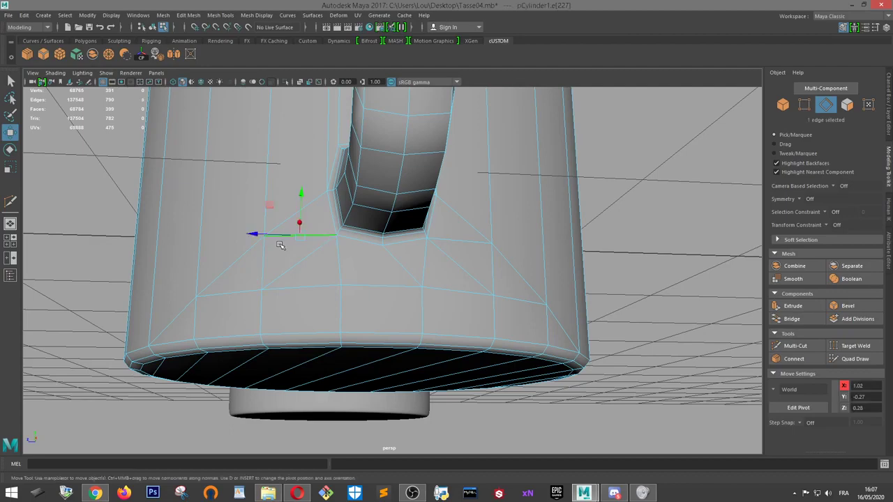
left_click(450, 240, "shift")
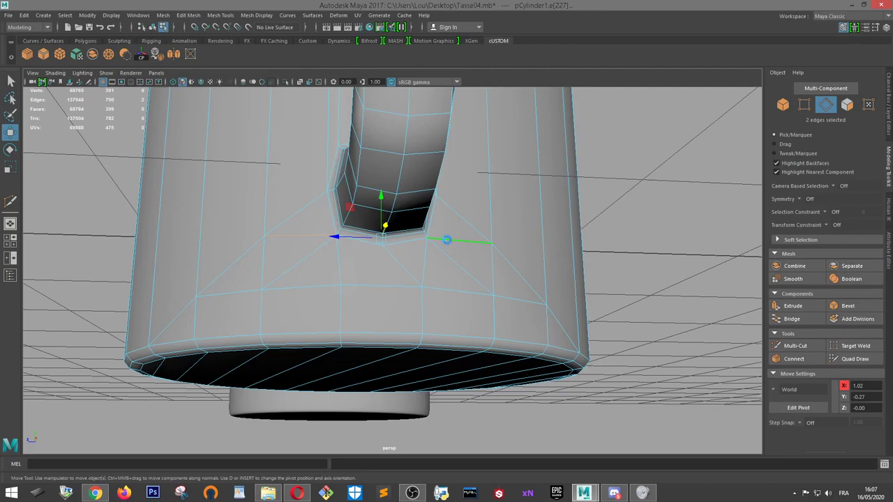
mouse_move(447, 240)
left_mouse_down("alt")
mouse_move(485, 251)
mouse_move(457, 237)
left_mouse_up("alt")
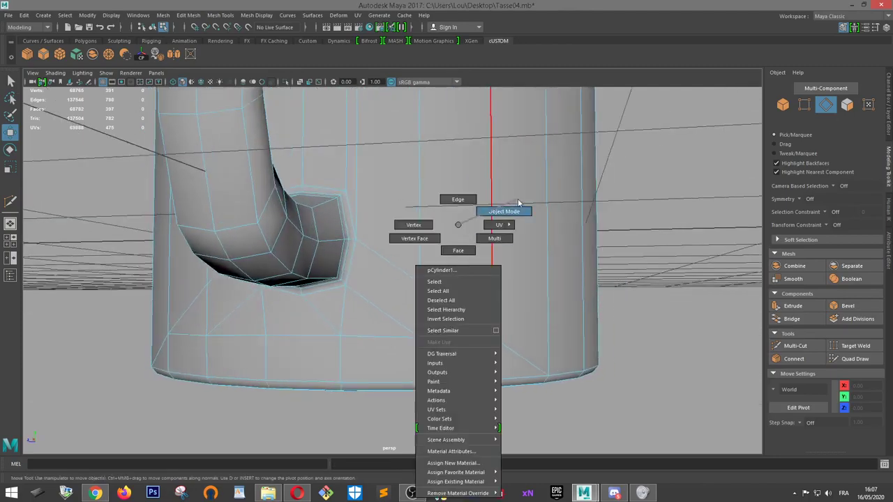
Return to object mode and examine the middle mug's wall shading and wireframe between the handle joints
right_click_drag(518, 203, 519, 203)
left_click(618, 218)
scroll(618, 219, "down", 3)
left_click_drag(618, 219, 544, 235, "alt")
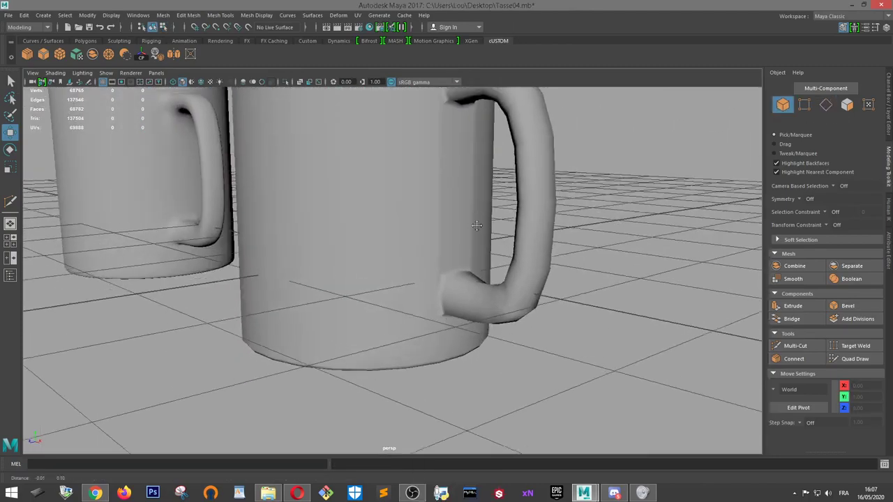
left_click_drag(511, 297, 472, 243, "alt")
left_click(469, 255)
scroll(482, 233, "up", 3)
left_click(540, 244)
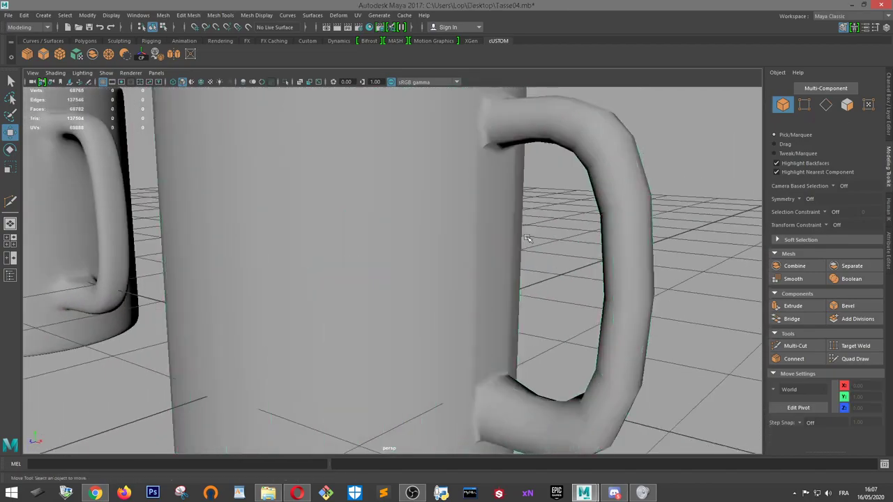
scroll(539, 245, "down", 4)
left_click_drag(539, 247, 483, 251, "alt")
scroll(480, 244, "up", 4)
scroll(481, 253, "up", 4)
left_click(482, 253)
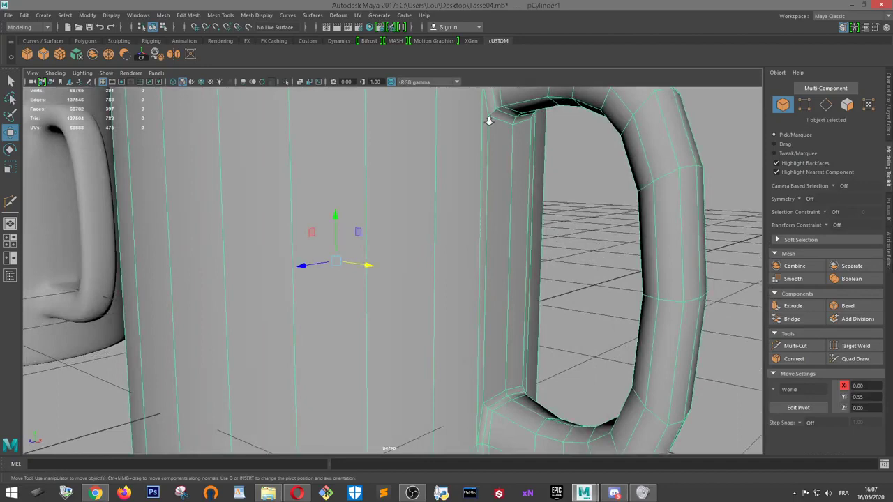
scroll(430, 165, "down", 6)
scroll(454, 214, "up", 4)
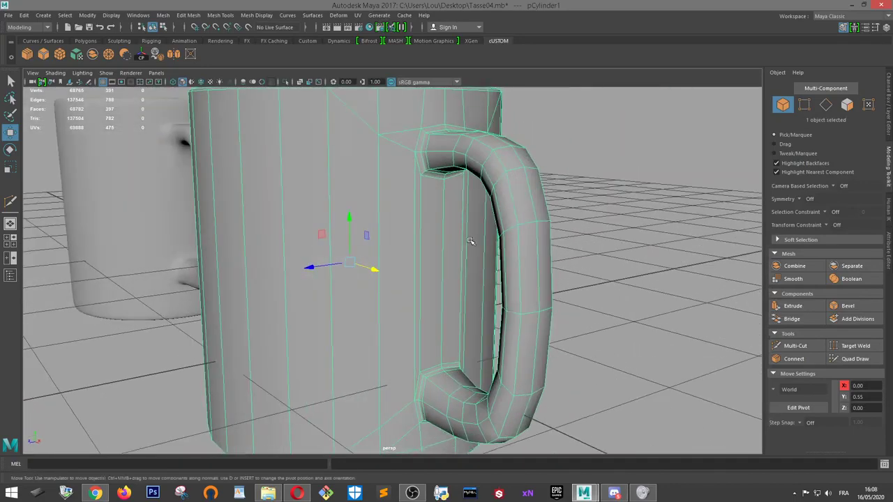
Undo the edge cuts and deletions around the handle, back to before the vertical cuts between its joints
left_click_drag(460, 255, 474, 257, "alt")
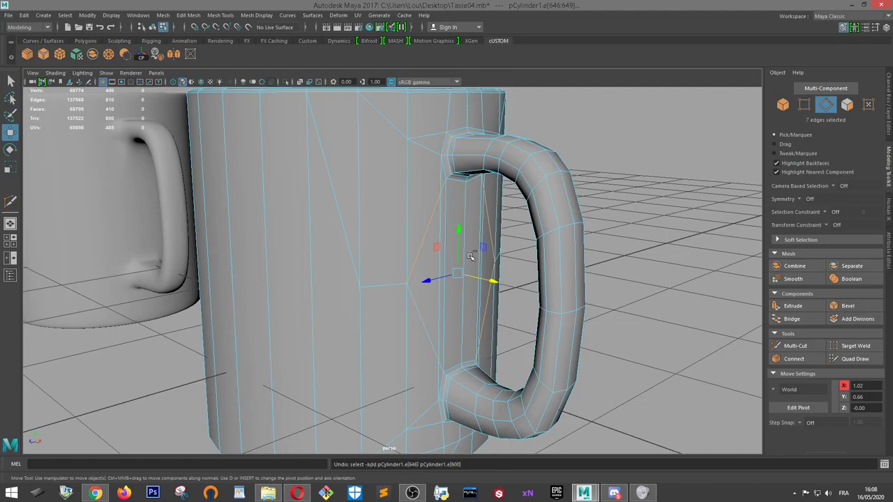
key("ctrl+z")
key("ctrl+z")
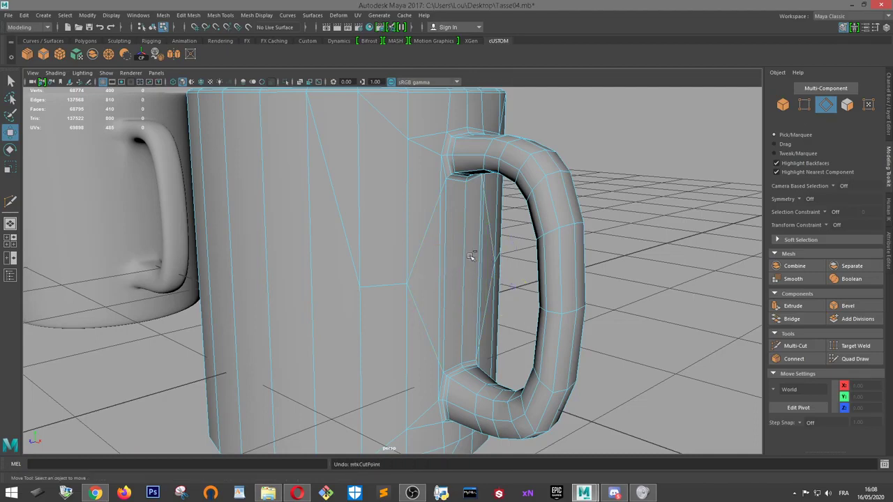
key("ctrl+z")
left_click_drag(471, 256, 440, 219, "alt")
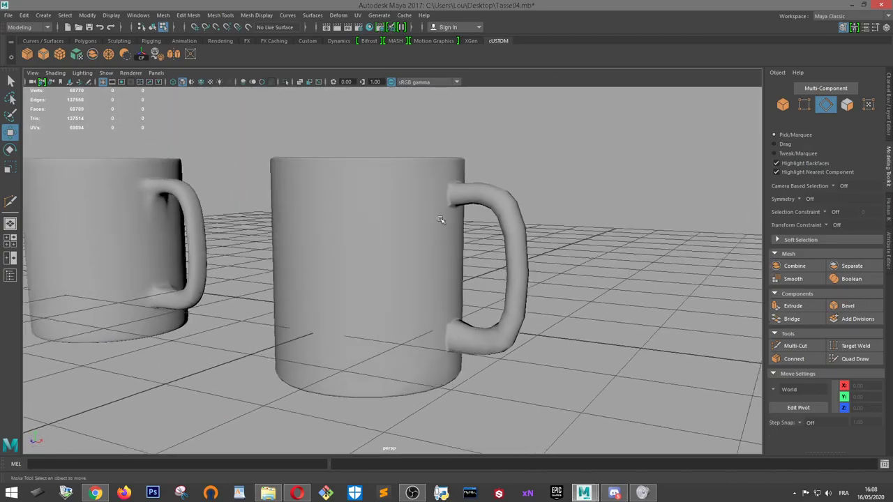
Select the whole middle mug in object mode and show its UV layout in the UV Editor
left_click_drag(425, 256, 359, 235, "alt")
left_click(341, 229)
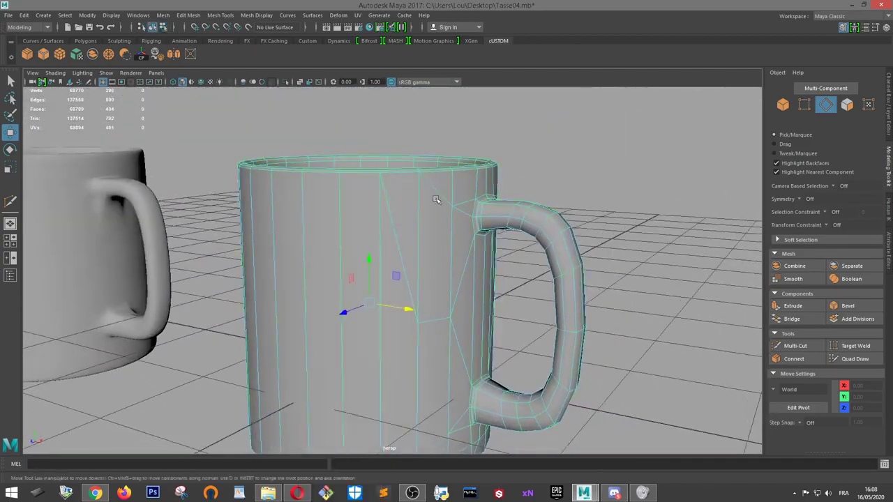
left_click_drag(600, 176, 484, 282, "alt")
left_click(485, 281)
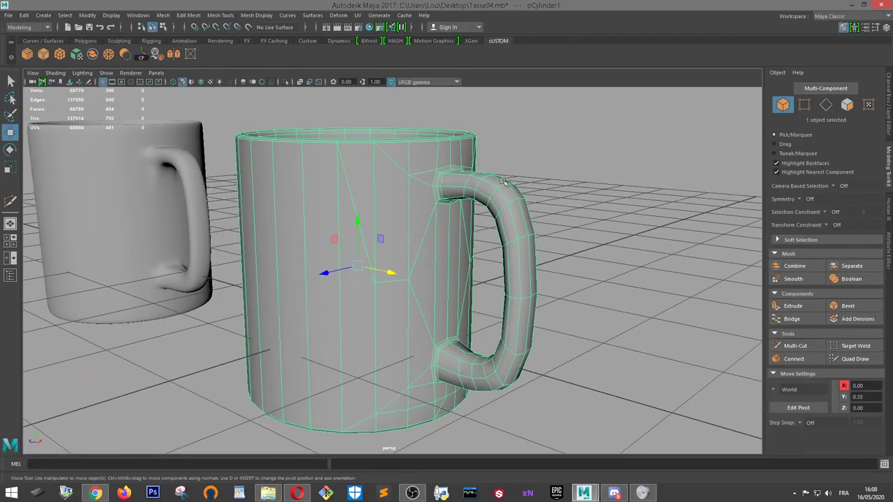
left_click(357, 15)
left_click(381, 42)
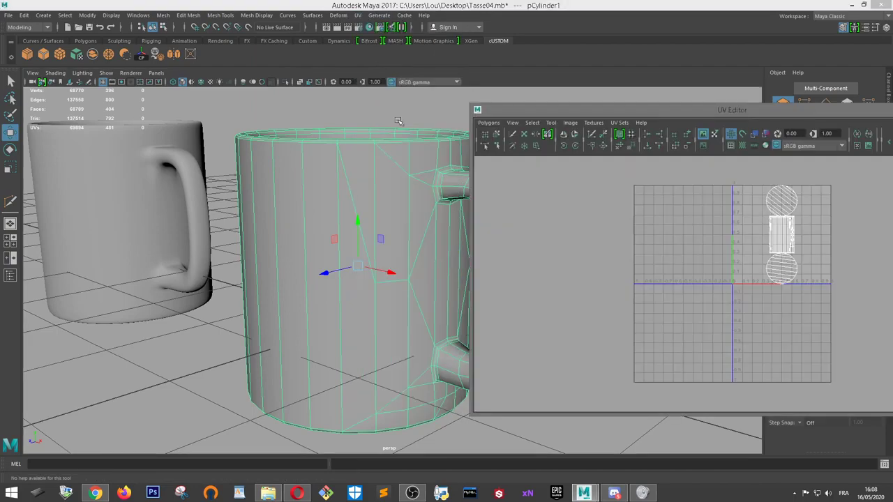
Deselect the mug and examine its smooth shading around the rim, interior and outer wall
left_click_drag(363, 168, 358, 194, "alt")
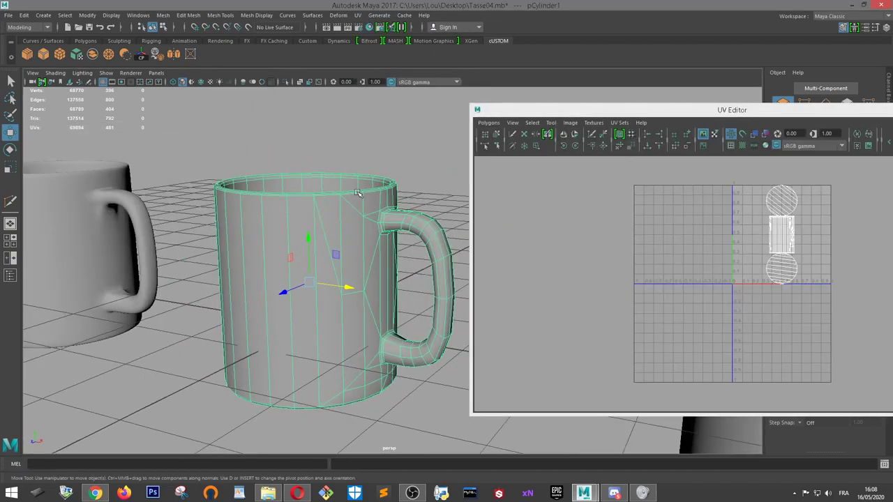
scroll(412, 171, "up", 3)
left_click(421, 152)
scroll(414, 159, "down", 3)
left_click_drag(414, 160, 367, 203, "alt")
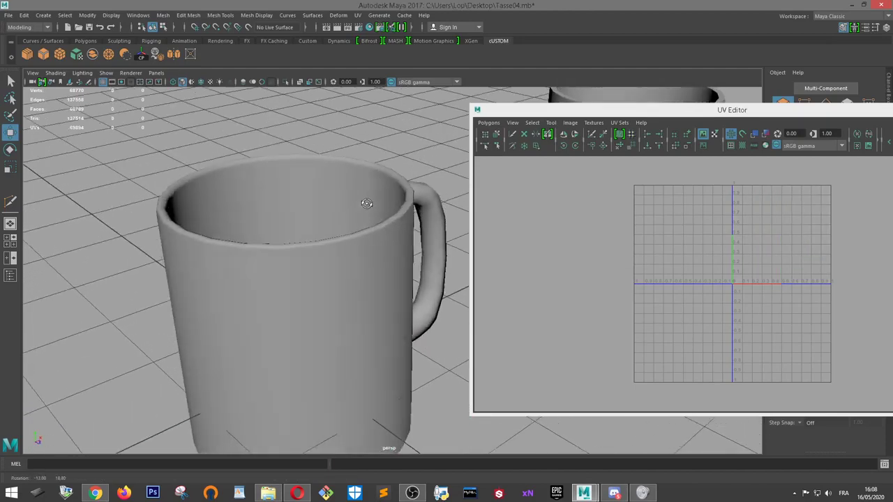
scroll(366, 203, "down", 5)
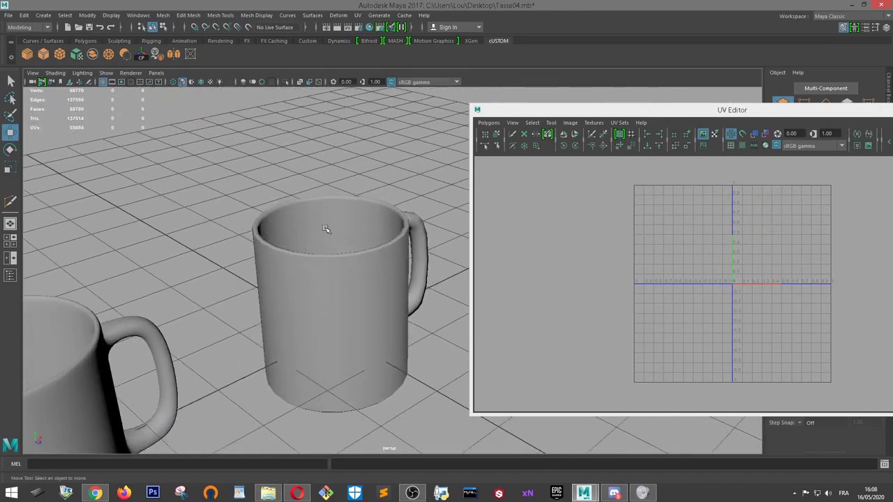